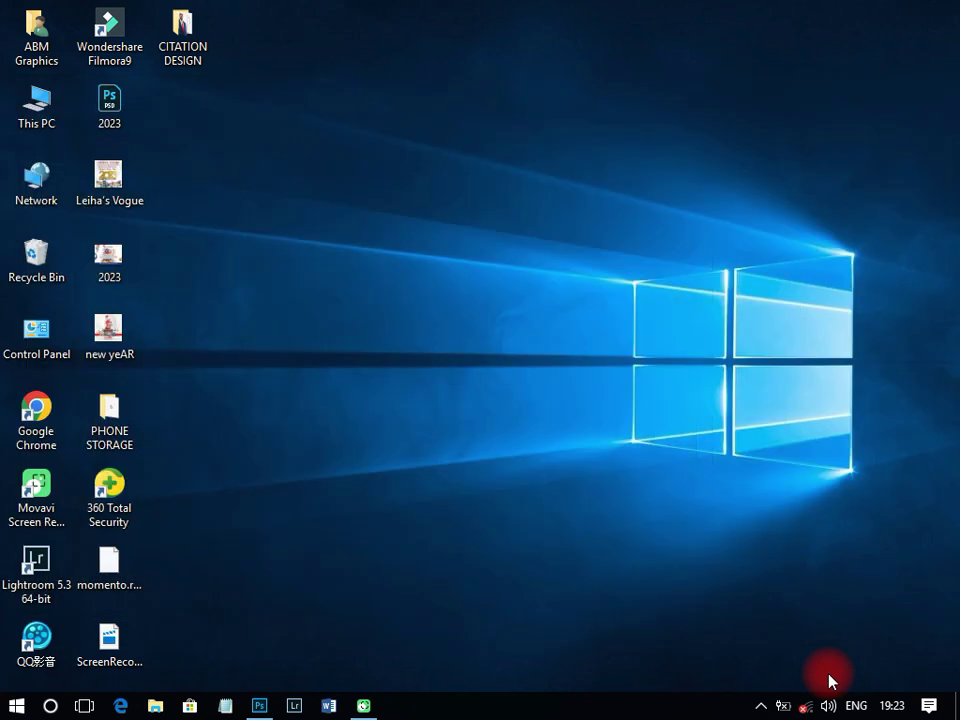
# Read the CITATTION text file in the CITATION DESIGN folder, then close it.
pyautogui.doubleClick(184, 31)
pyautogui.click(219, 236)
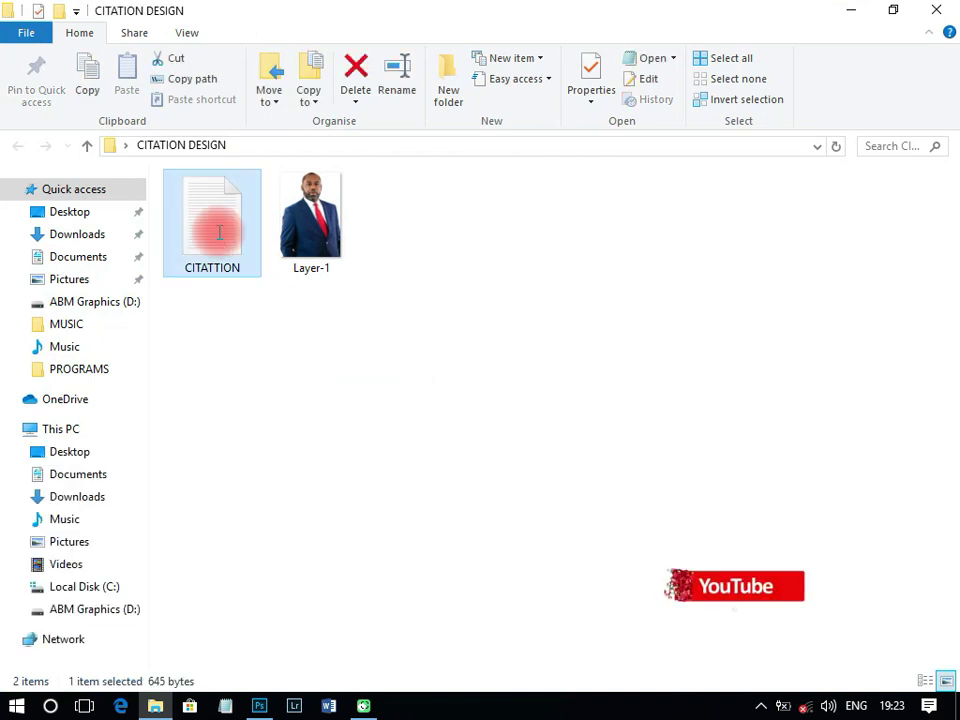
pyautogui.doubleClick(219, 233)
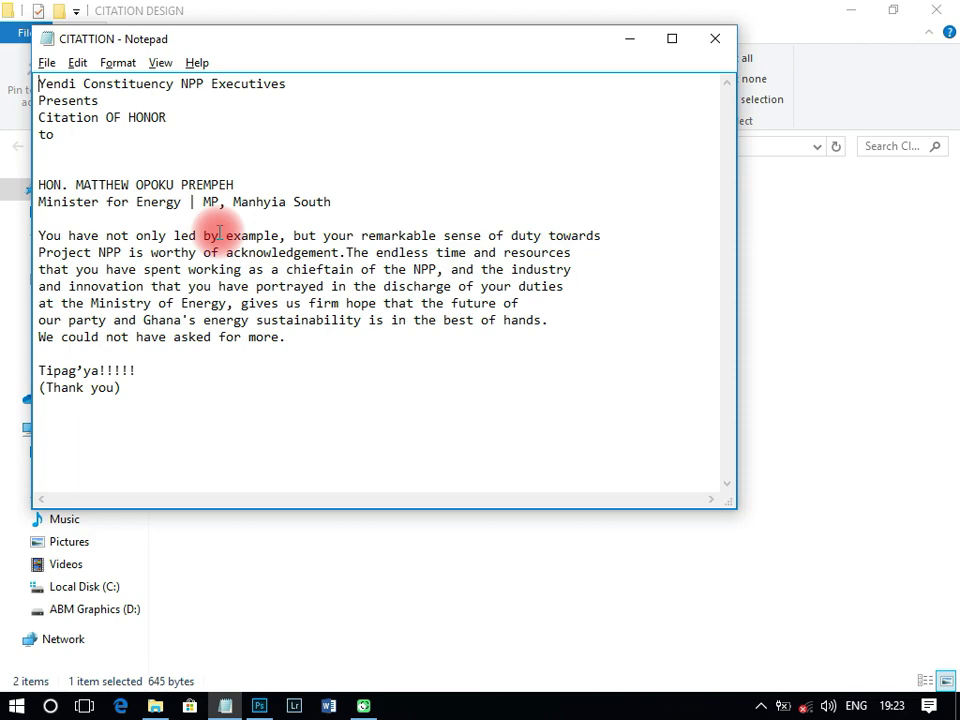
pyautogui.click(716, 39)
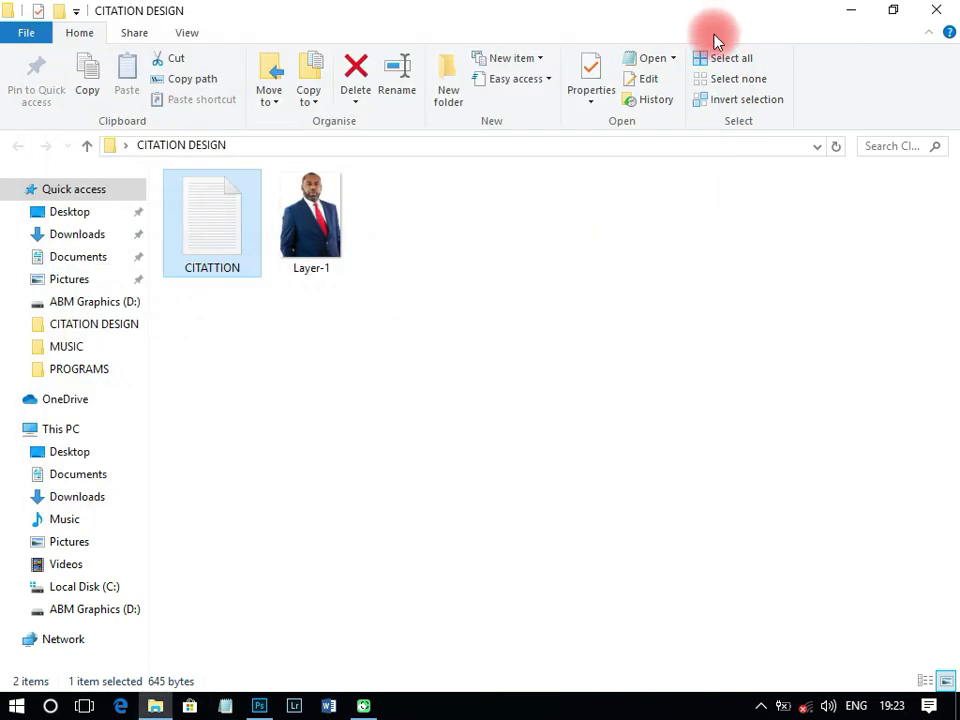
pyautogui.click(935, 14)
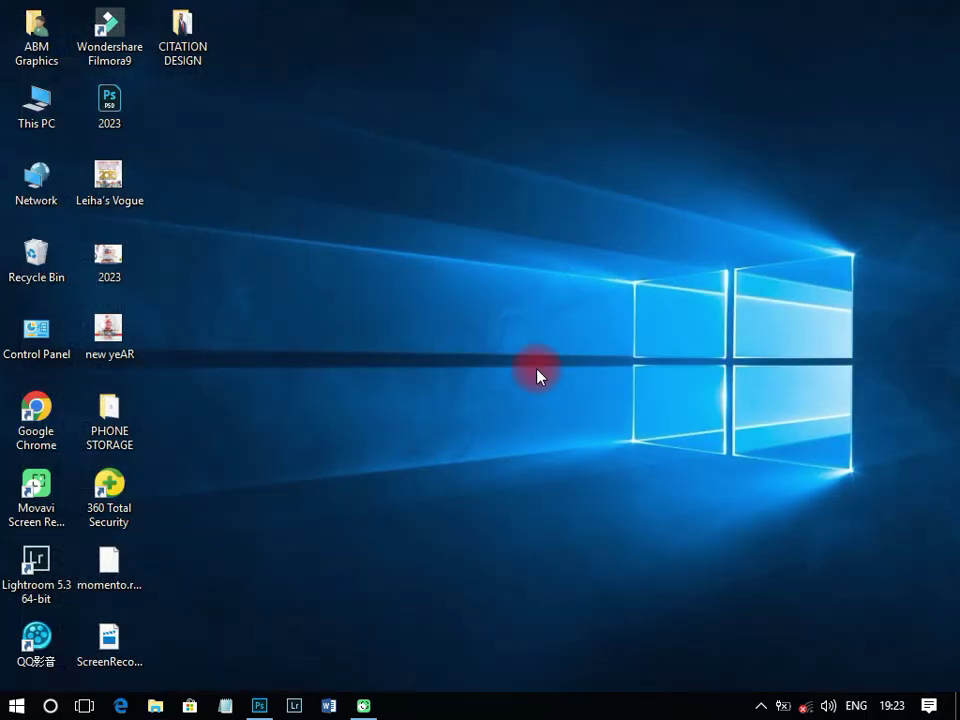
# Create a new A4 portrait print document named CITATION.
pyautogui.click(260, 705)
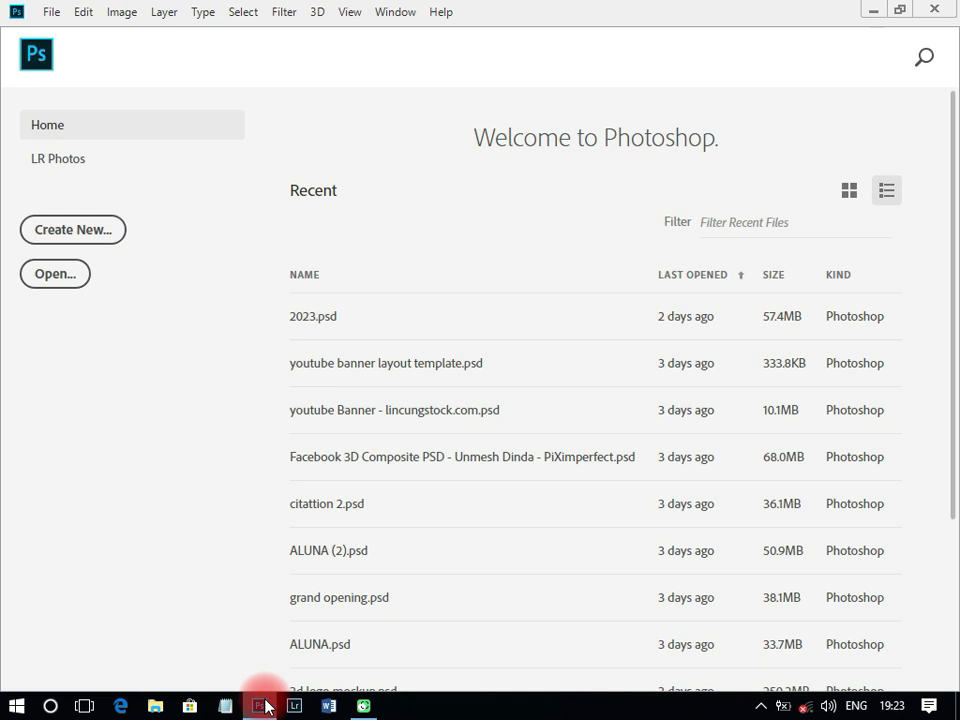
pyautogui.click(81, 246)
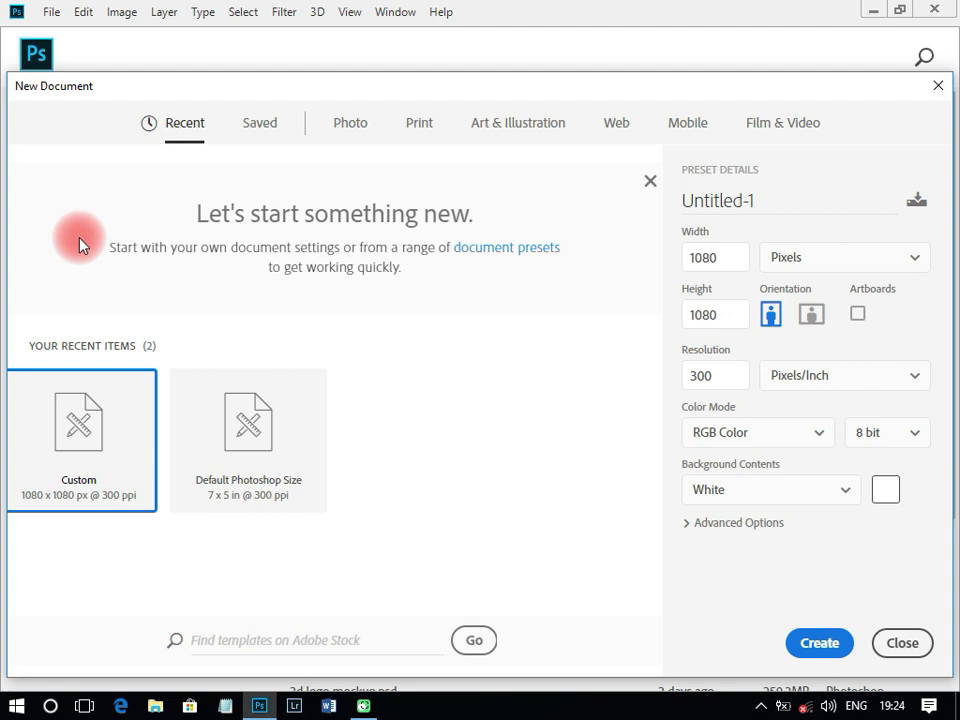
pyautogui.click(426, 123)
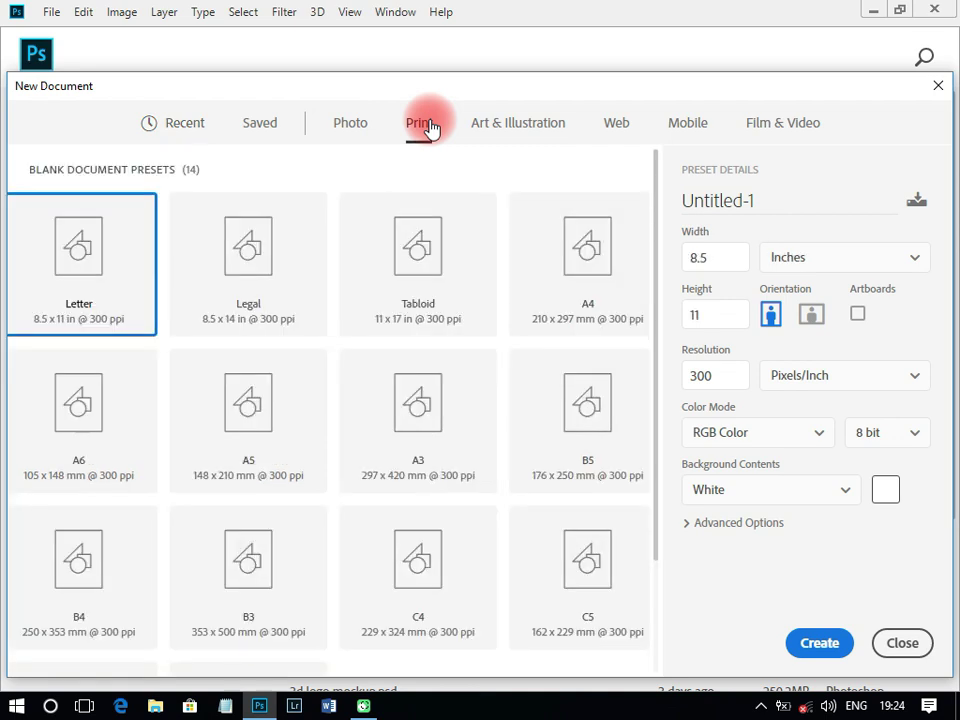
pyautogui.click(585, 258)
pyautogui.moveTo(752, 205); pyautogui.dragTo(668, 212)
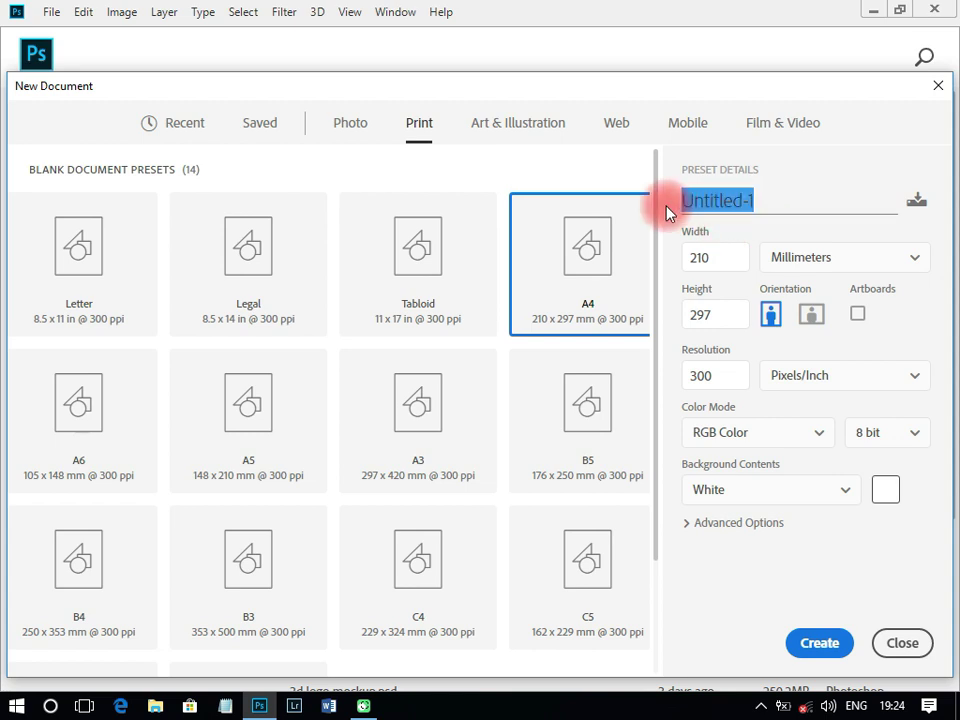
pyautogui.write('CI')
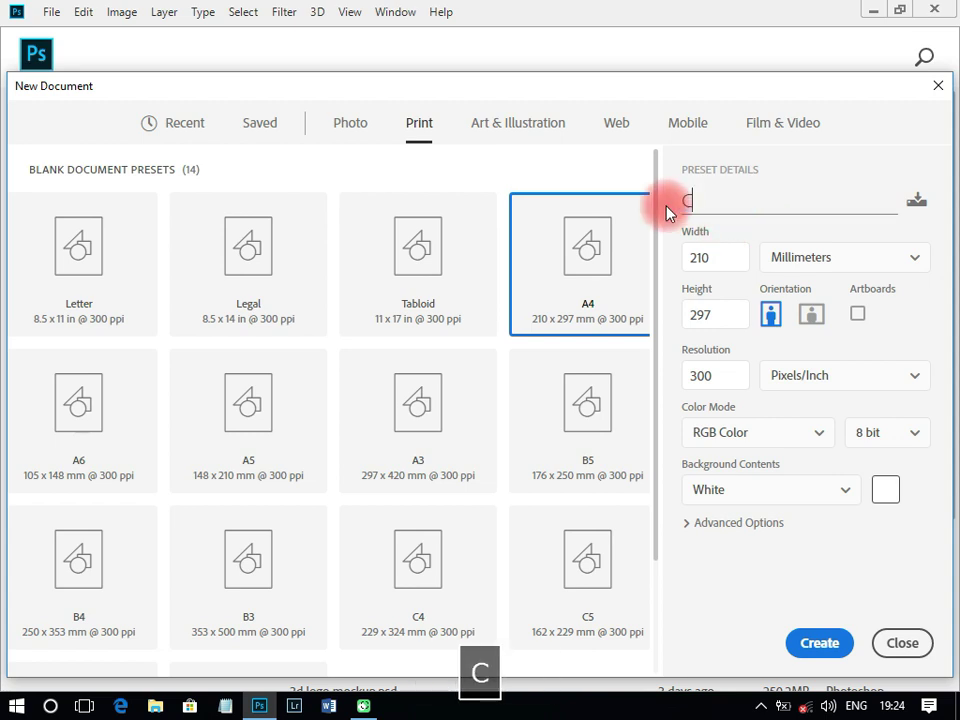
pyautogui.write('TATION')
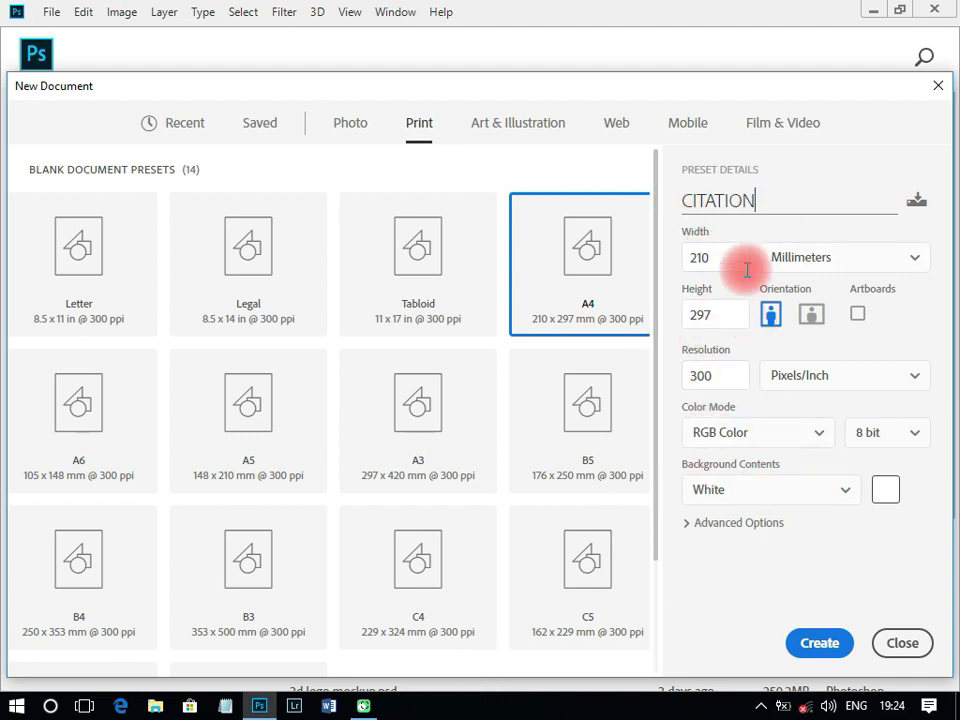
pyautogui.click(817, 645)
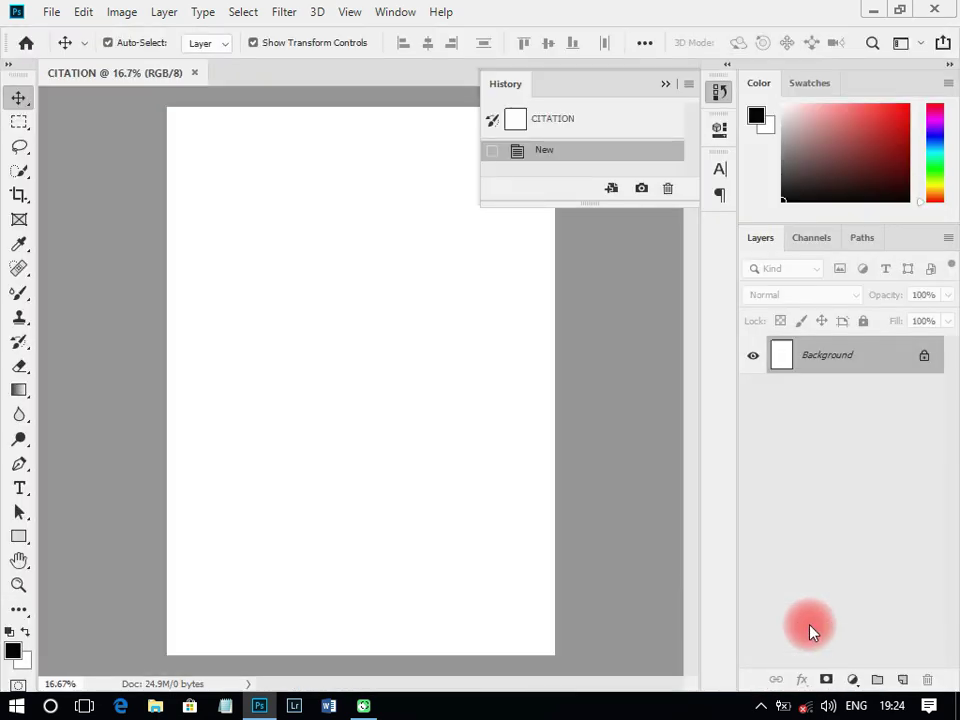
# Collapse the floating History panel and set the pasteboard colour to Black.
pyautogui.click(720, 92)
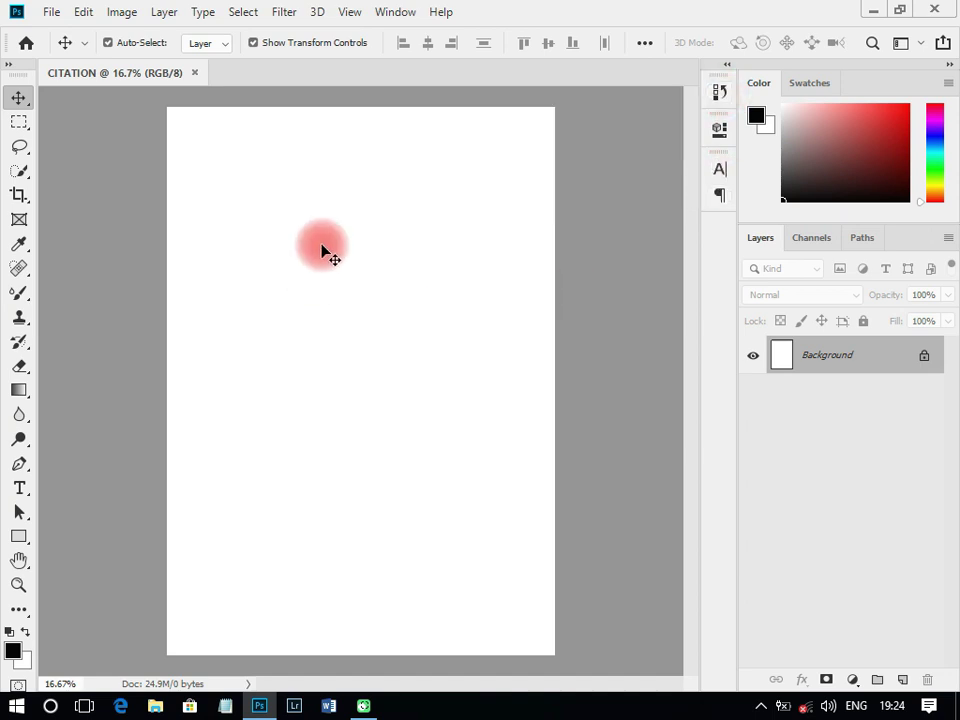
pyautogui.scroll(-1, 321, 250)
pyautogui.scroll(1, 321, 253)
pyautogui.rightClick(606, 160)
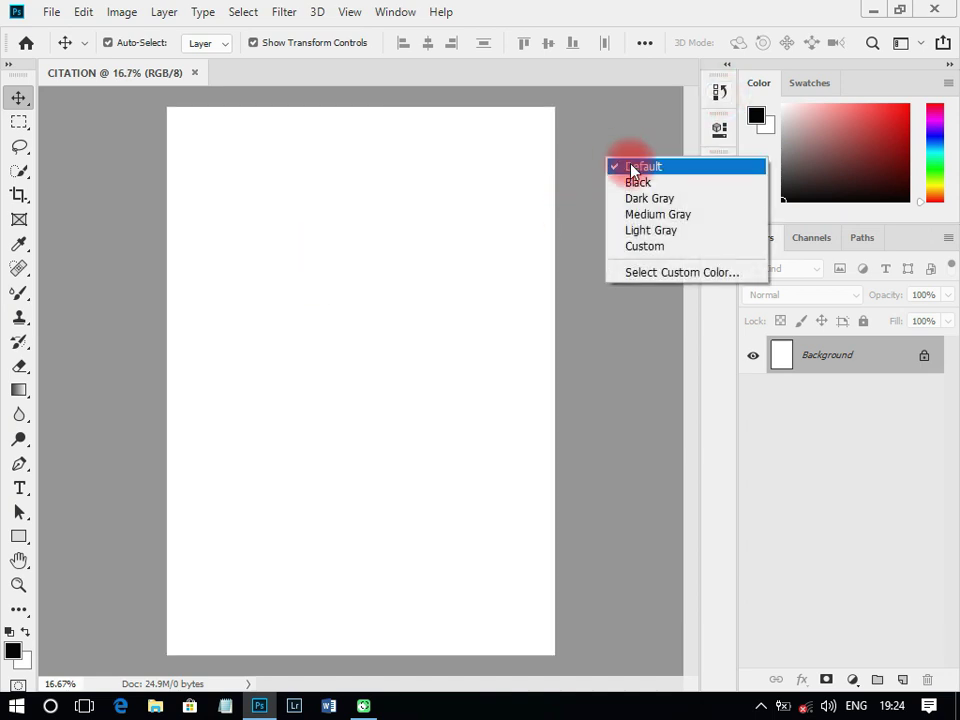
pyautogui.click(637, 182)
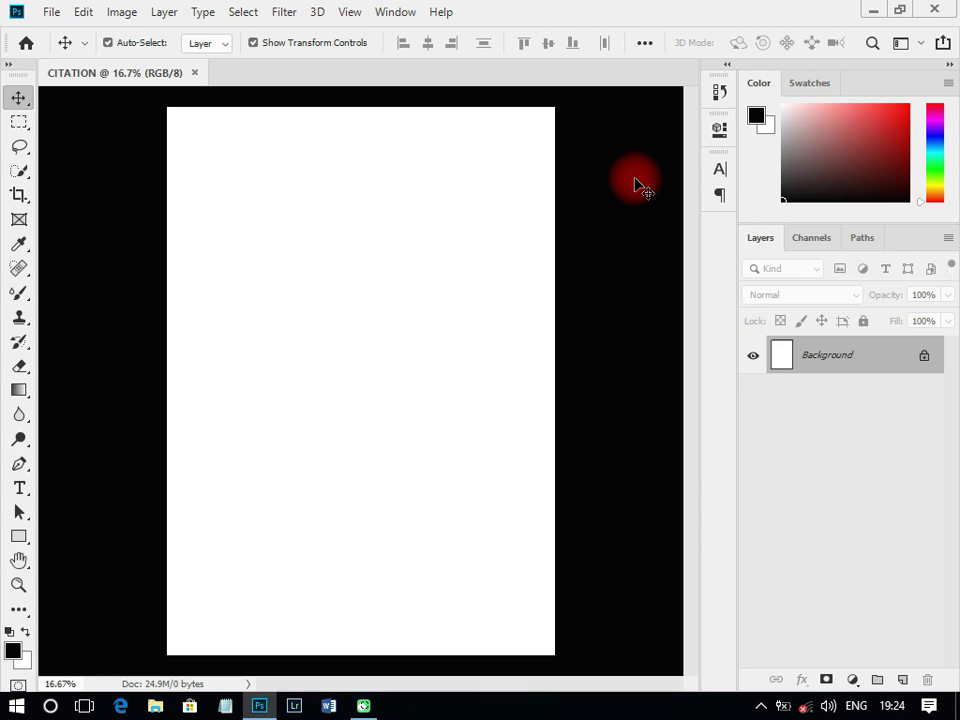
pyautogui.scroll(-1, 403, 296)
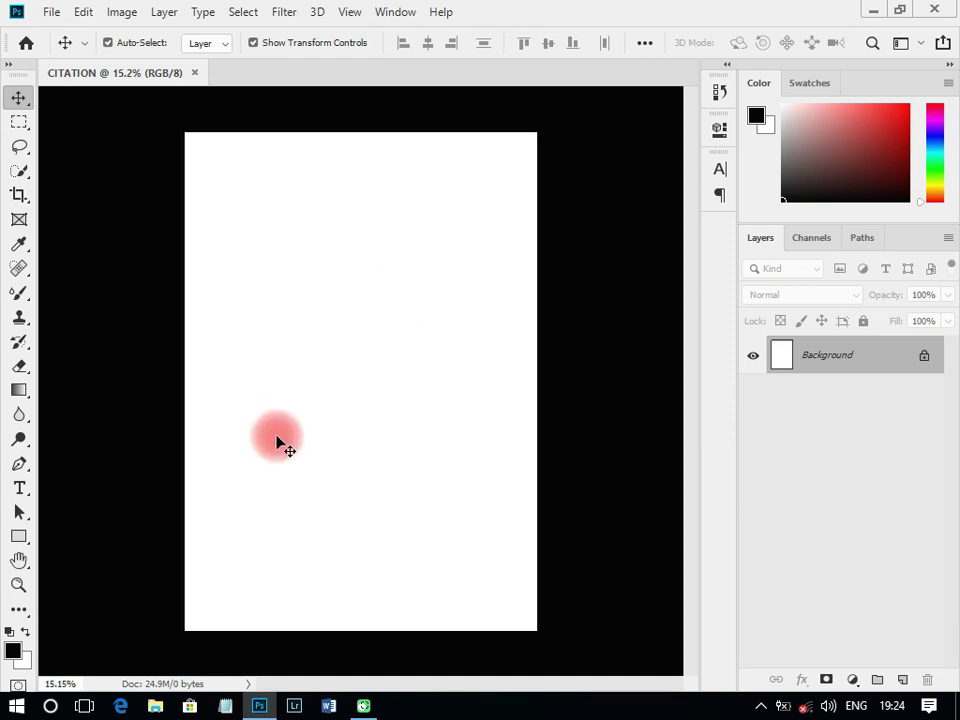
# Draw a large circle with the Ellipse Tool and shift it past the page's top-left corner.
pyautogui.click(22, 539)
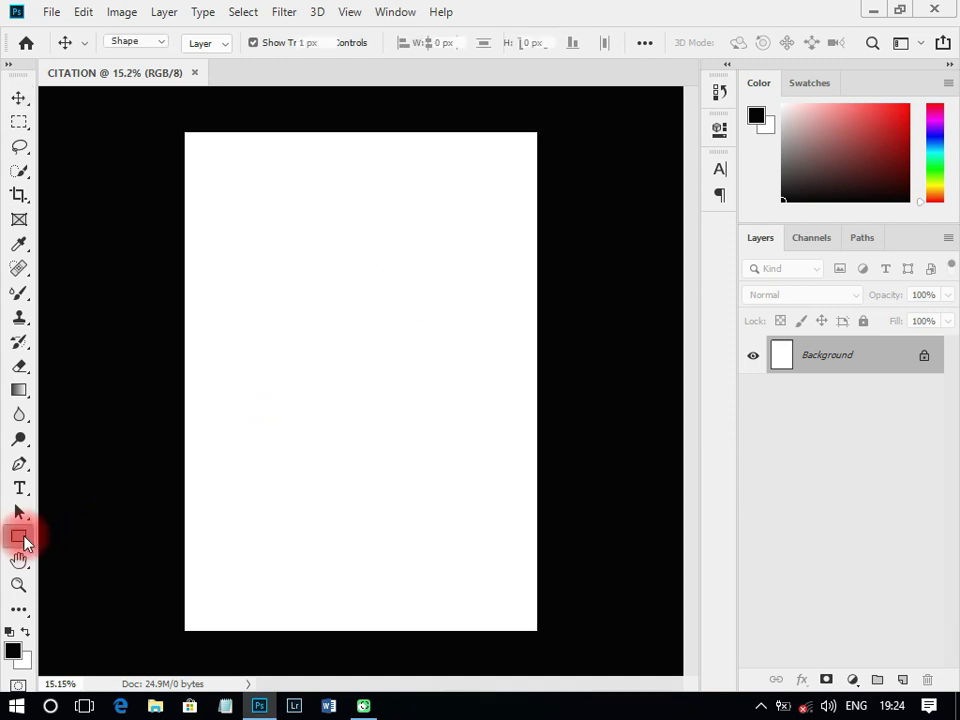
pyautogui.moveTo(24, 541); pyautogui.dragTo(96, 574)
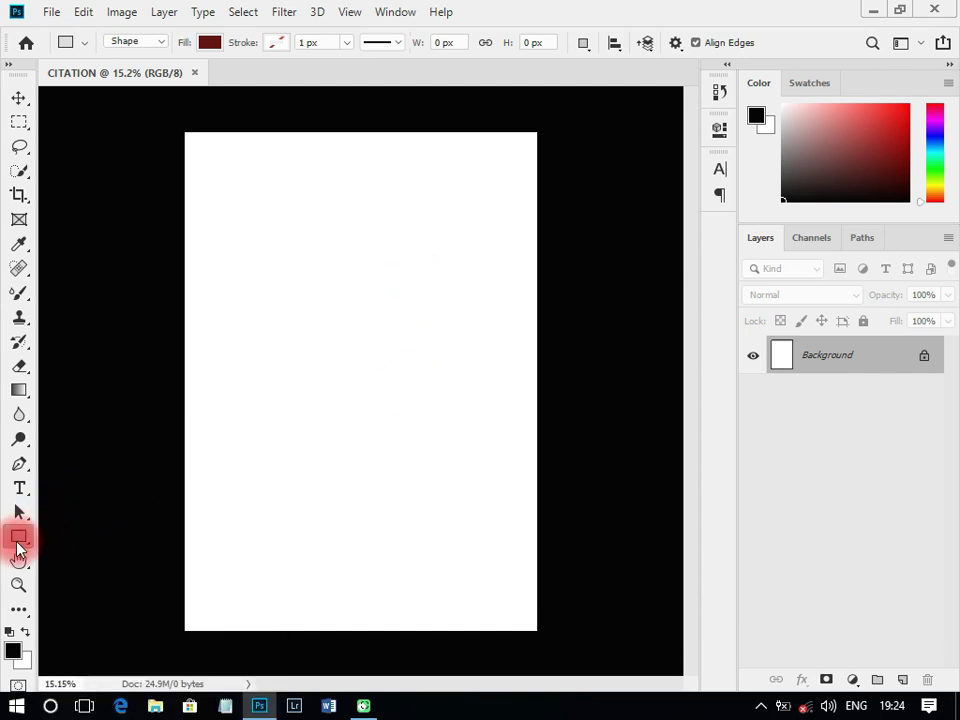
pyautogui.moveTo(19, 549); pyautogui.dragTo(92, 581)
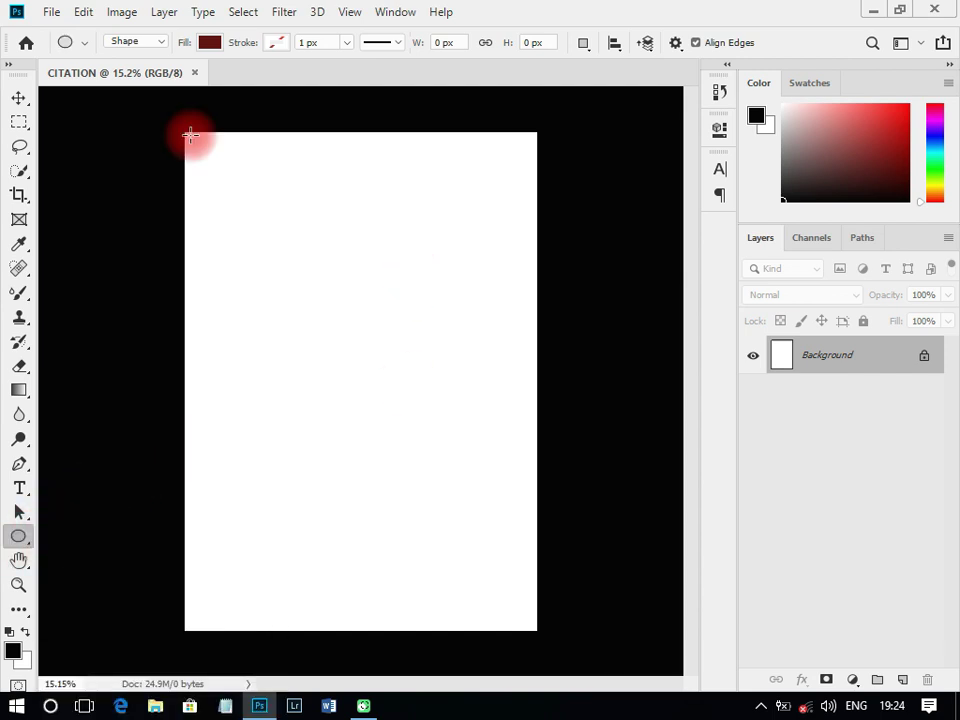
pyautogui.moveTo(186, 122); pyautogui.dragTo(535, 580)
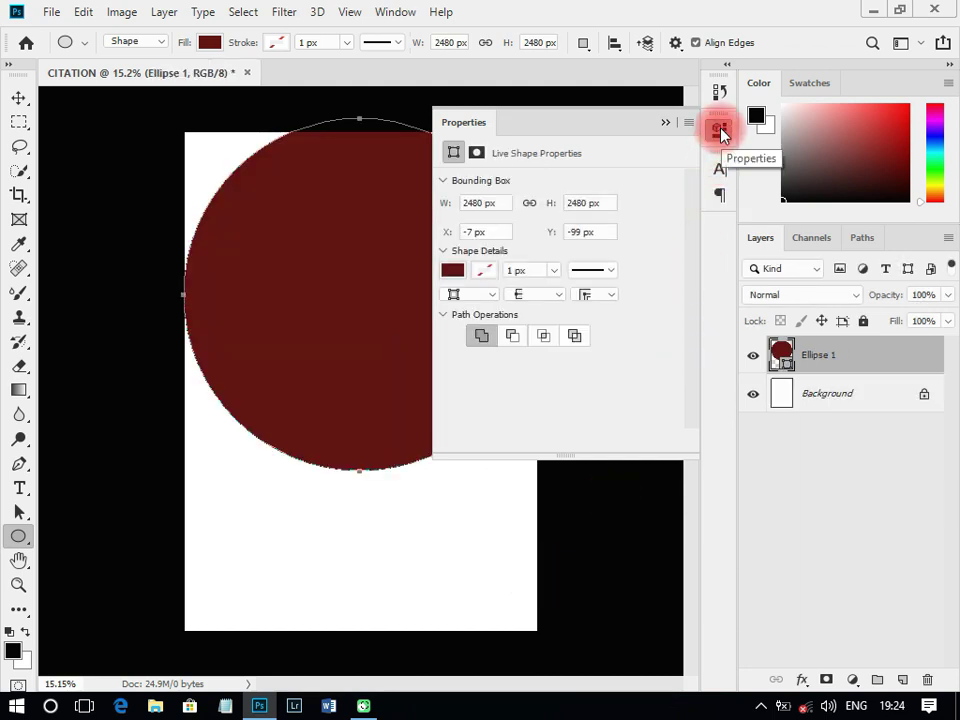
pyautogui.click(722, 132)
pyautogui.click(18, 100)
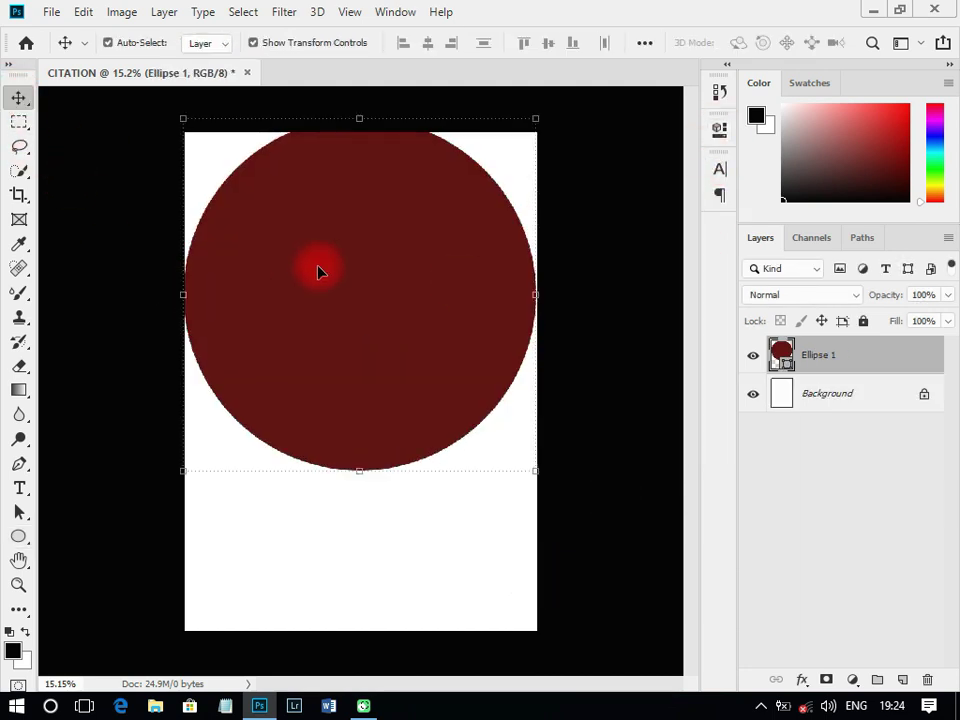
pyautogui.moveTo(381, 309); pyautogui.dragTo(313, 206)
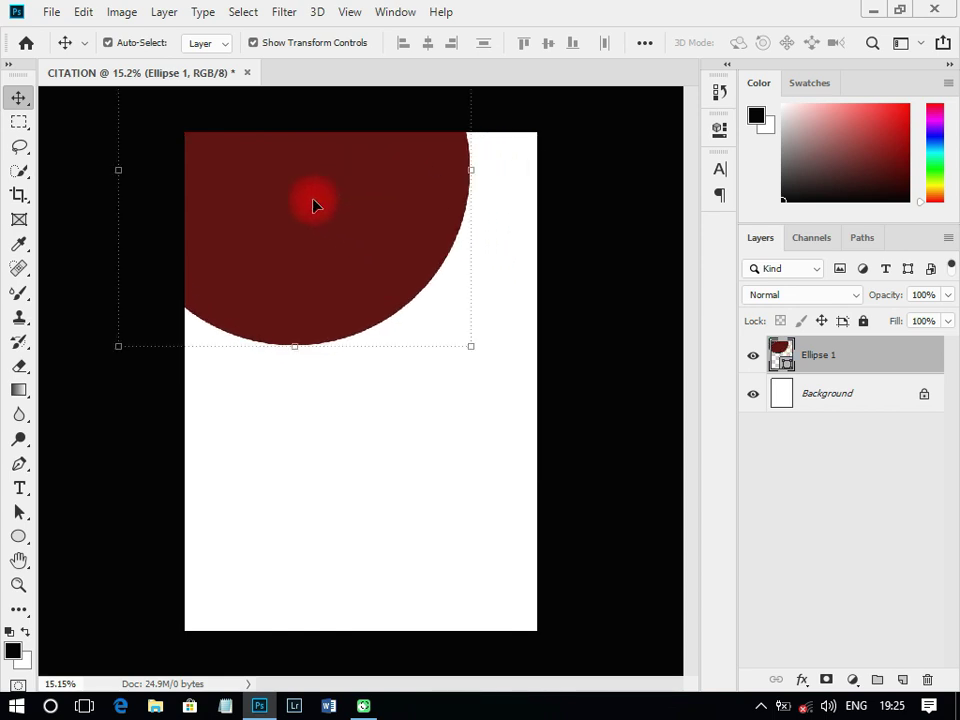
# Fill the circle with bright red FF0000.
pyautogui.doubleClick(785, 368)
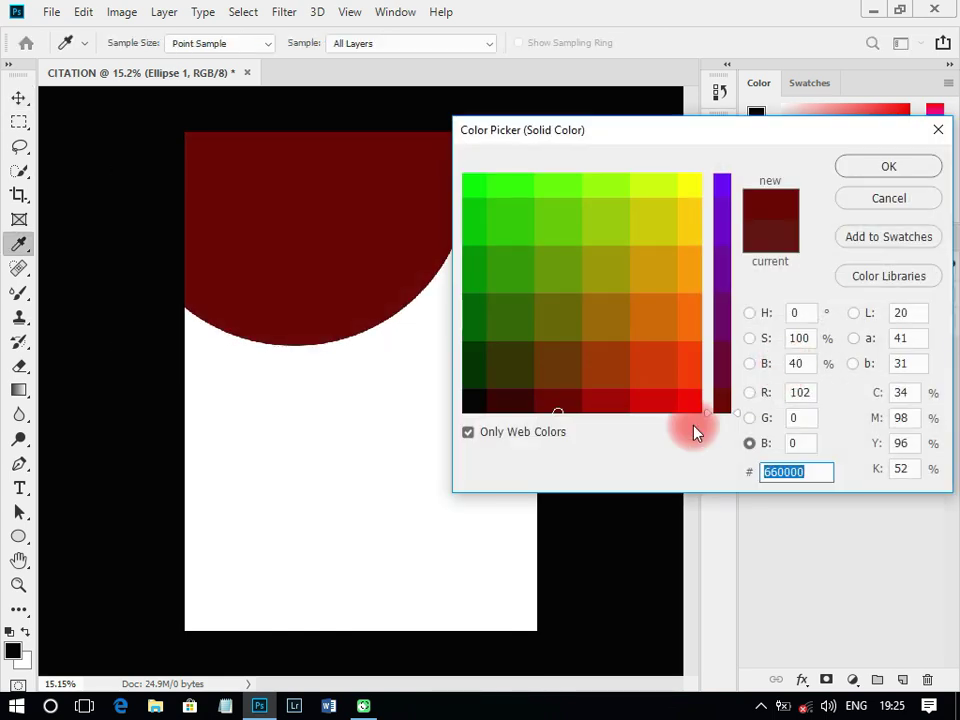
pyautogui.click(703, 411)
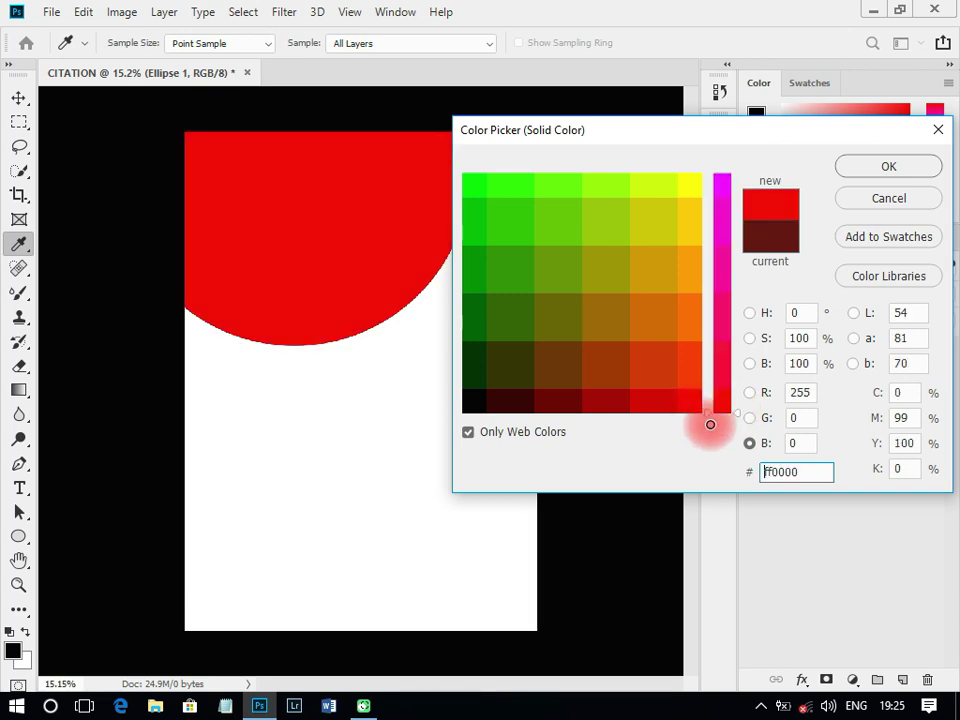
pyautogui.click(869, 168)
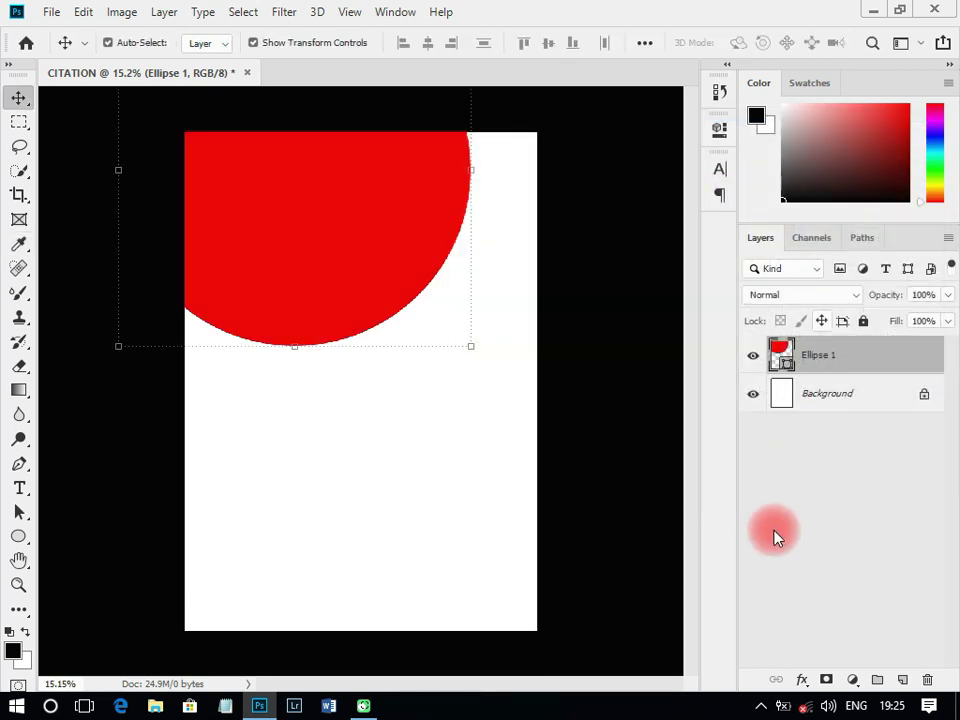
# Duplicate the red circle, fill the copy white, and offset it to leave a red crescent.
pyautogui.hotkey('ctrl', 'j')
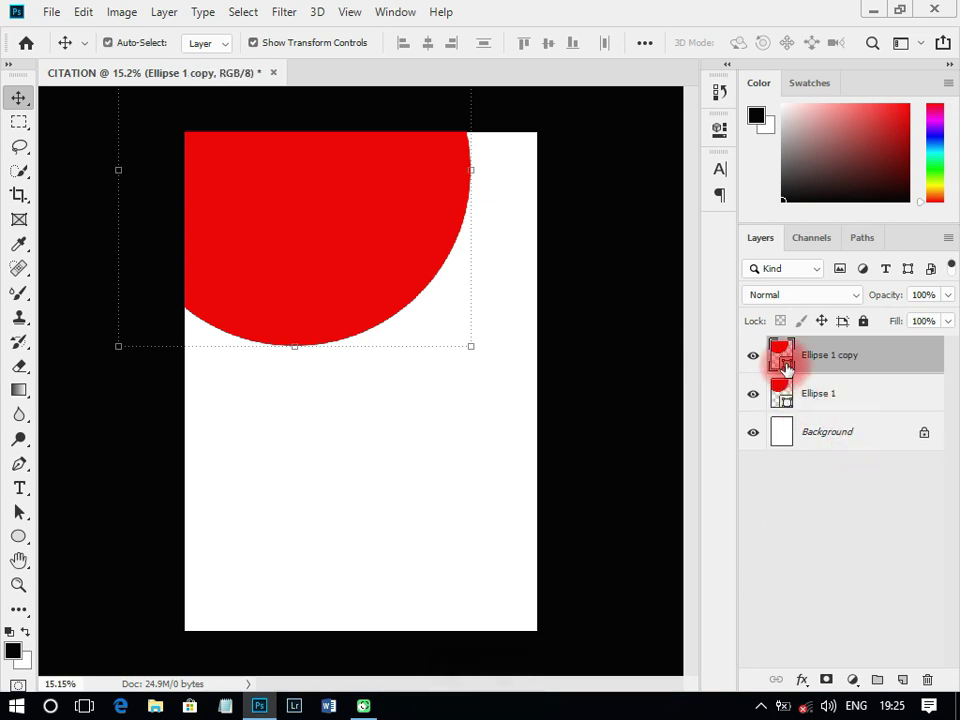
pyautogui.doubleClick(785, 369)
pyautogui.click(411, 426)
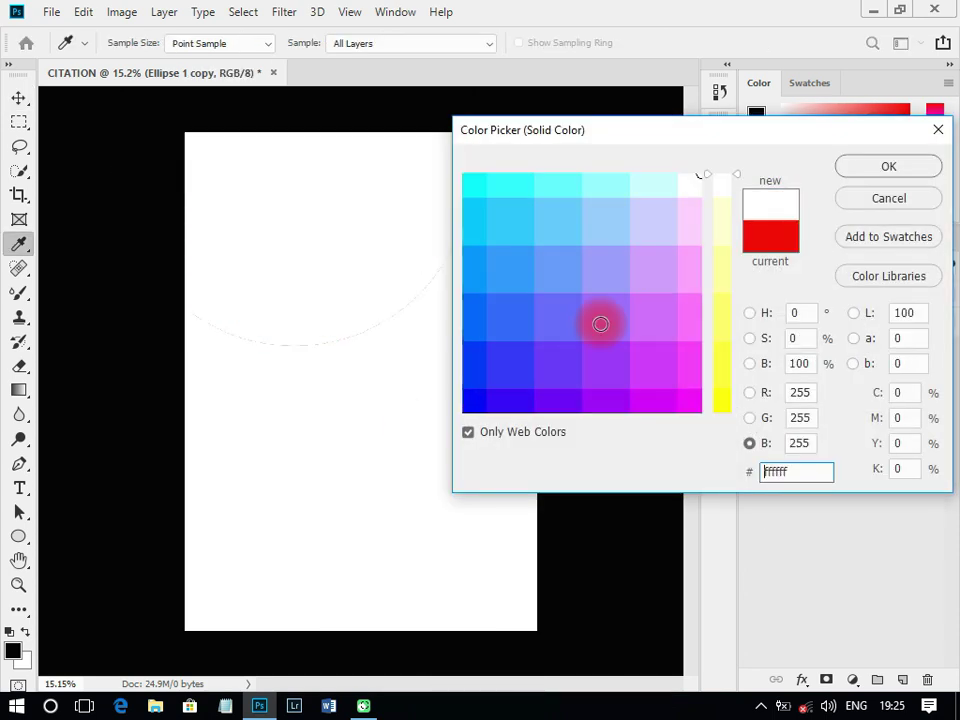
pyautogui.click(885, 172)
pyautogui.moveTo(336, 313); pyautogui.dragTo(326, 268)
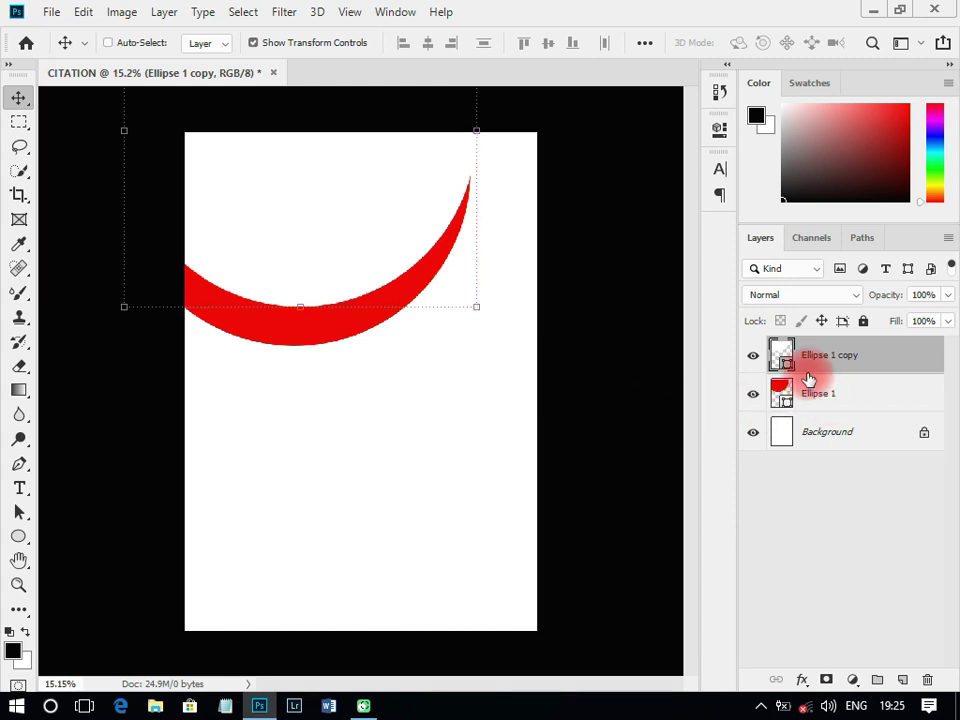
# Duplicate the white circle, colour it navy 000066, and move it up to open a white gap.
pyautogui.hotkey('ctrl', 'j')
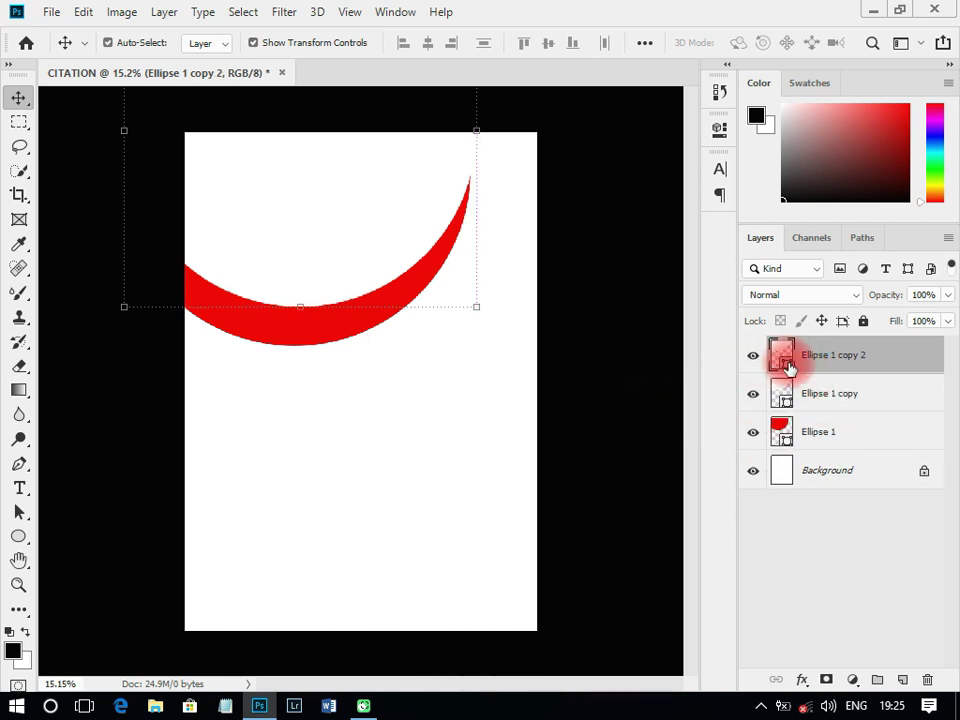
pyautogui.doubleClick(788, 366)
pyautogui.click(465, 374)
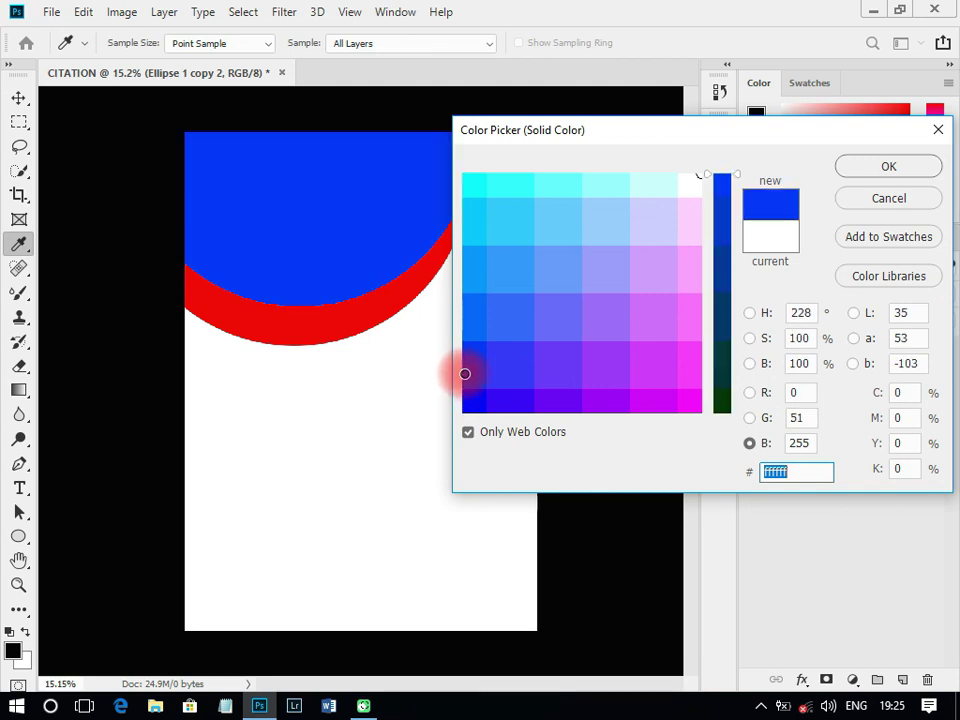
pyautogui.click(472, 398)
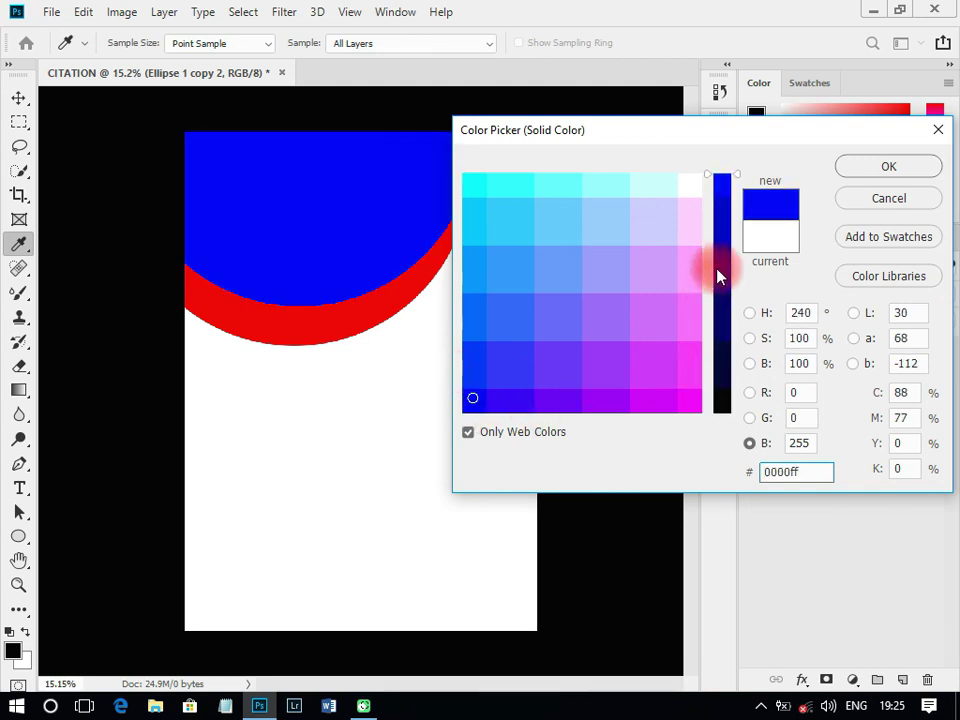
pyautogui.click(717, 270)
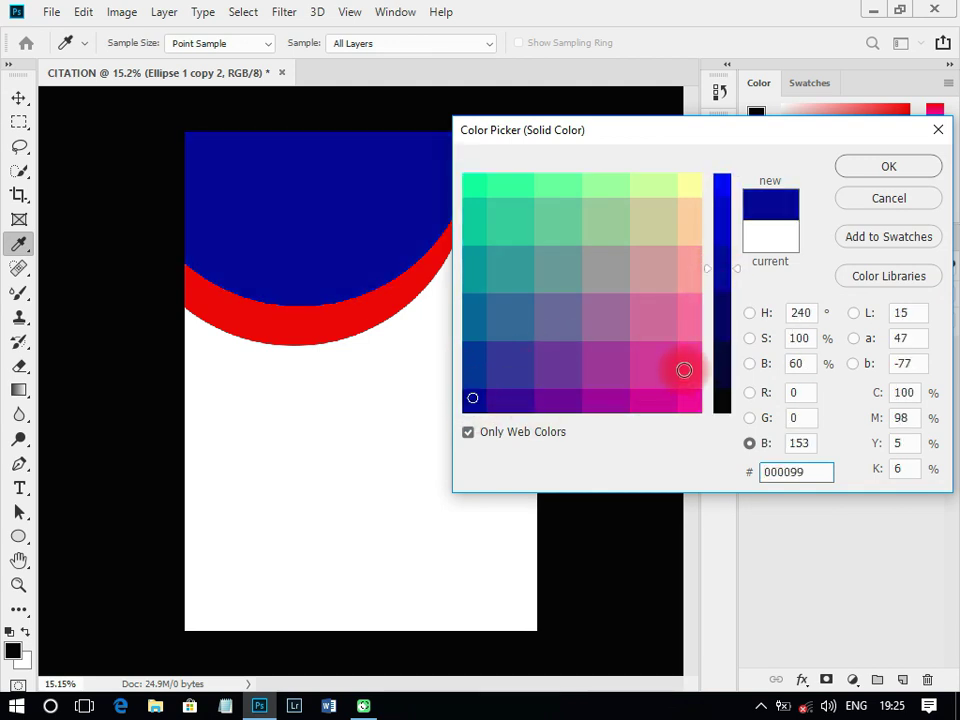
pyautogui.click(720, 306)
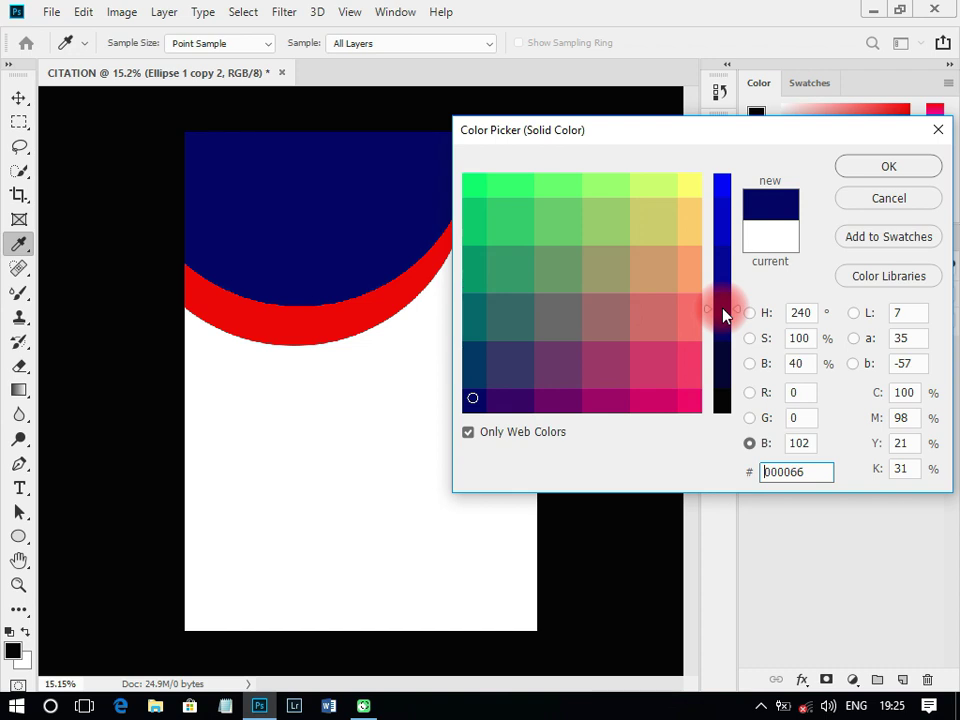
pyautogui.click(861, 170)
pyautogui.press('v')
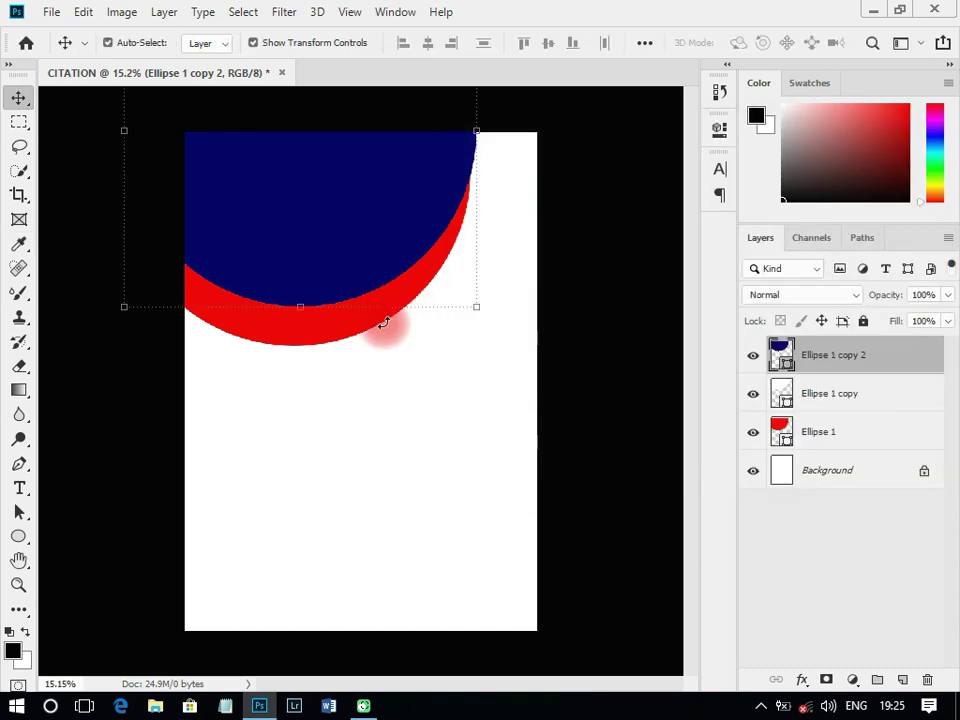
pyautogui.moveTo(317, 261); pyautogui.dragTo(333, 233)
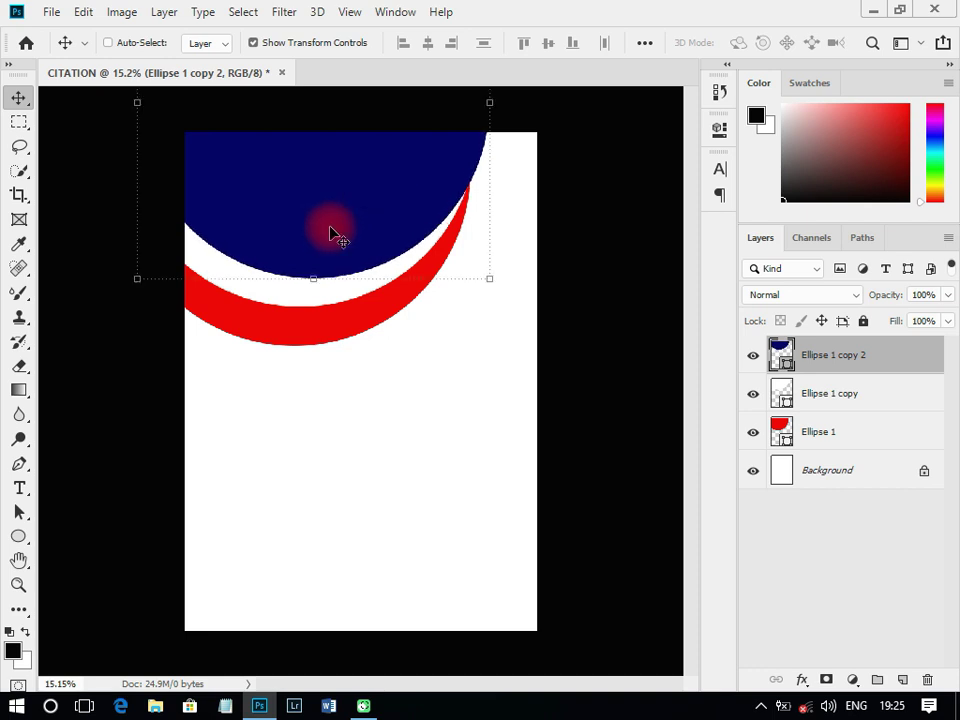
# Select all three ellipse layers and reposition them together at the page top.
pyautogui.press('ctrl')
pyautogui.keyDown('shift'); pyautogui.click(339, 336); pyautogui.keyUp('shift')
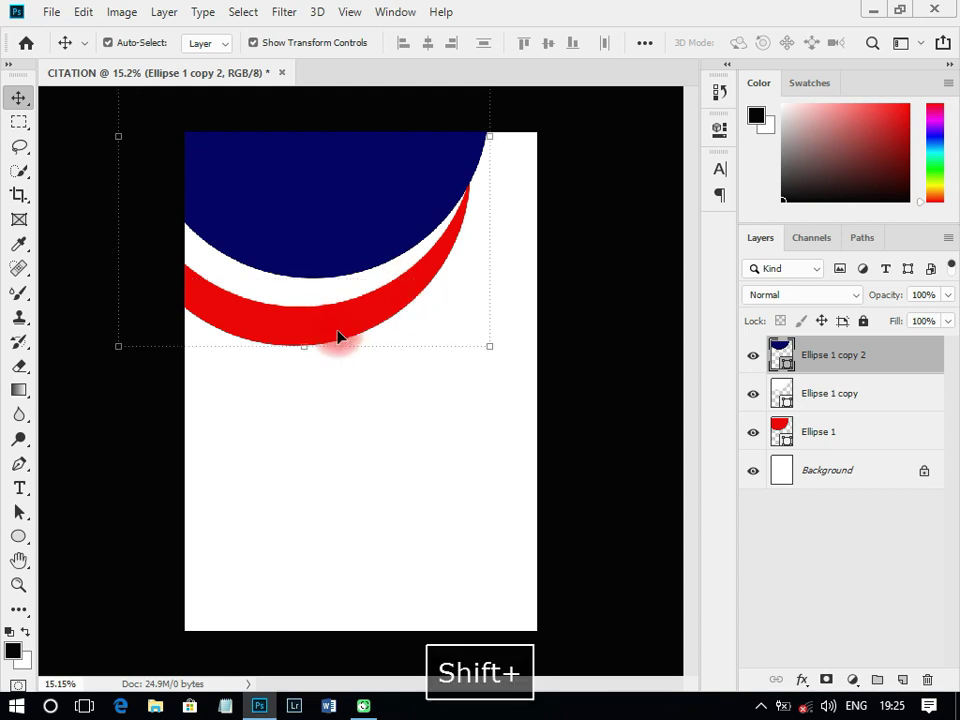
pyautogui.press('ctrl')
pyautogui.moveTo(333, 336)
pyautogui.mouseDown()
pyautogui.moveTo(336, 317)
pyautogui.moveTo(345, 332)
pyautogui.mouseUp()
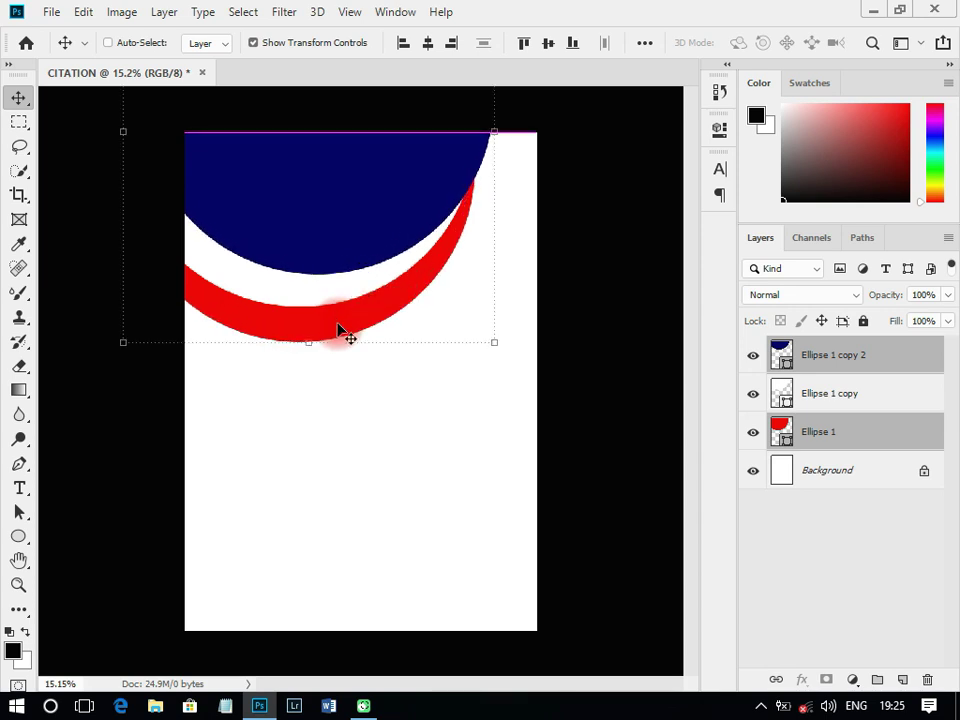
pyautogui.keyDown('ctrl'); pyautogui.click(829, 400); pyautogui.keyUp('ctrl')
pyautogui.moveTo(353, 225)
pyautogui.mouseDown()
pyautogui.moveTo(369, 227)
pyautogui.moveTo(360, 229)
pyautogui.mouseUp()
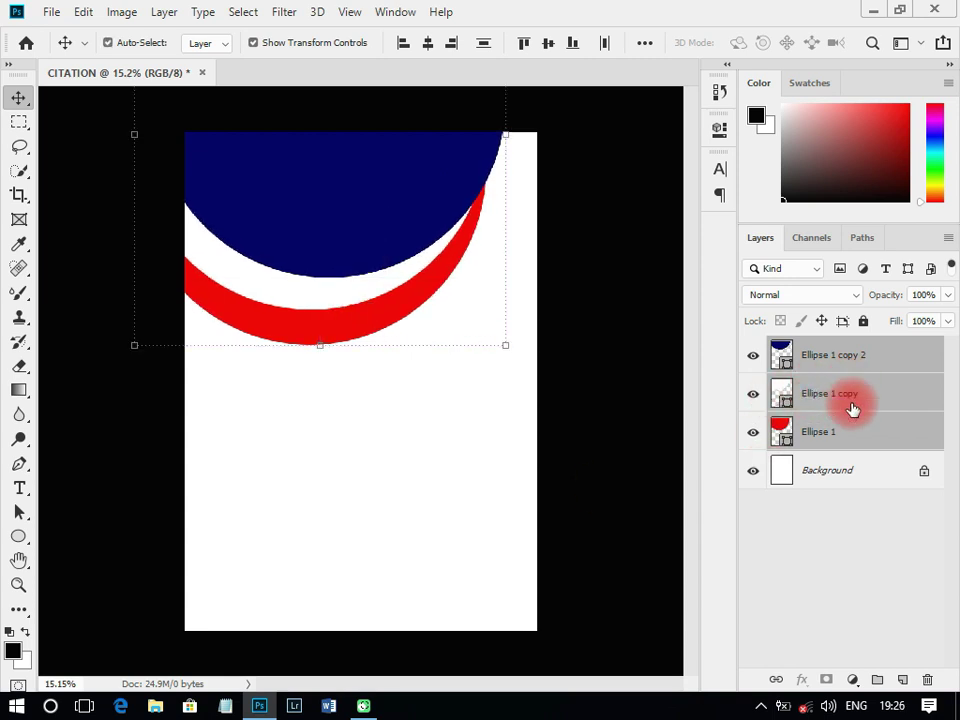
# Group the three ellipse layers, name the group 1, and duplicate it.
pyautogui.hotkey('ctrl', 'g')
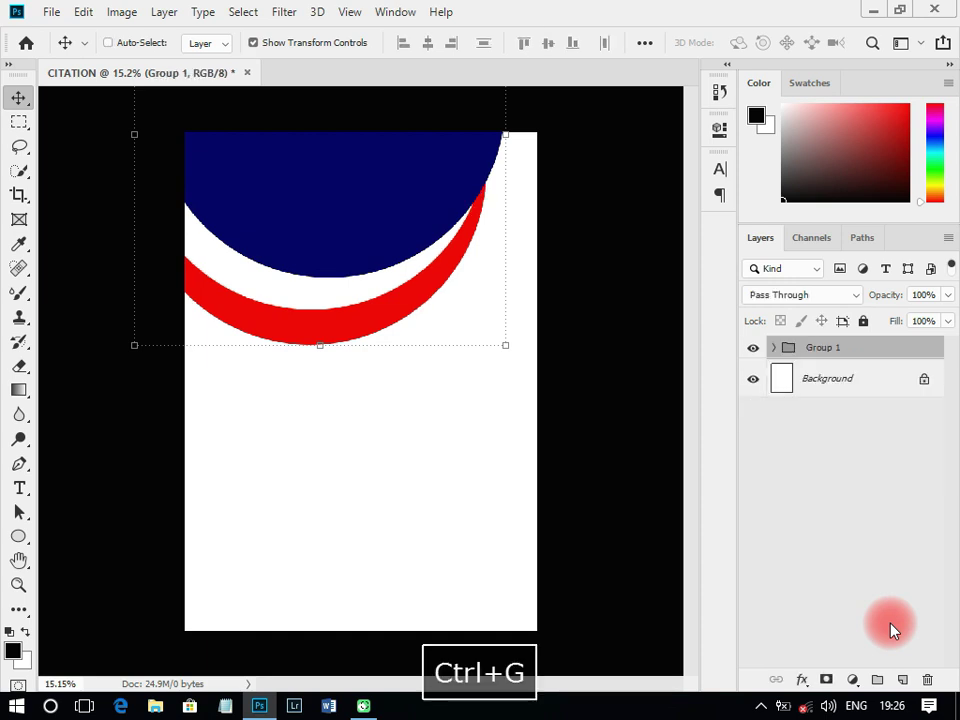
pyautogui.write('1')
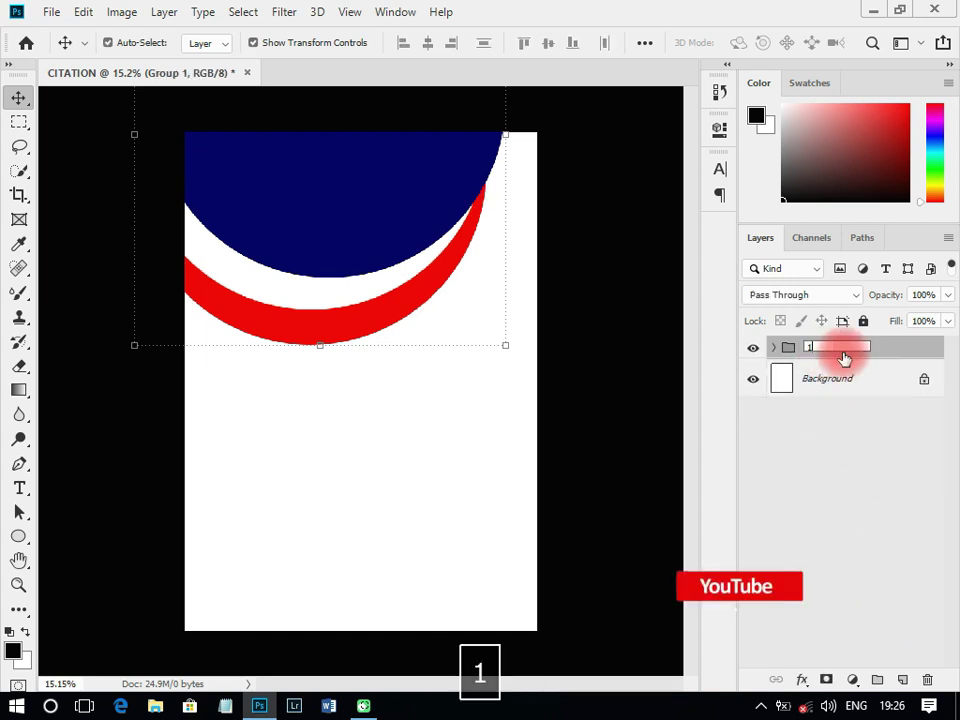
pyautogui.press('Return')
pyautogui.hotkey('ctrl', 'j')
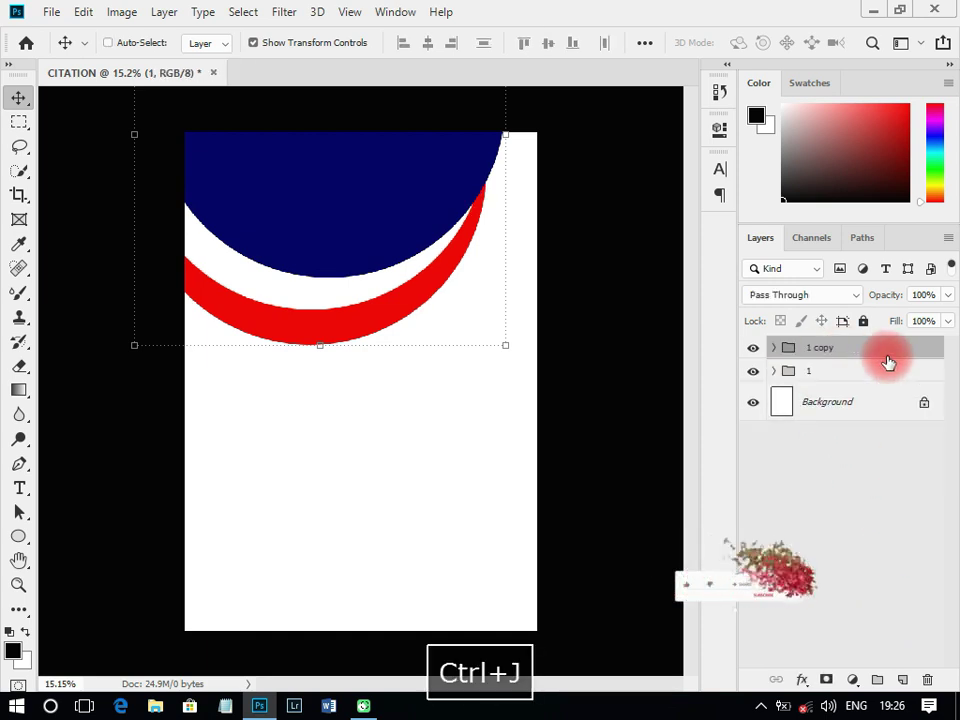
# Rotate the copied band 90° clockwise, flip it horizontally, and set it along the page bottom.
pyautogui.moveTo(396, 236); pyautogui.dragTo(435, 604)
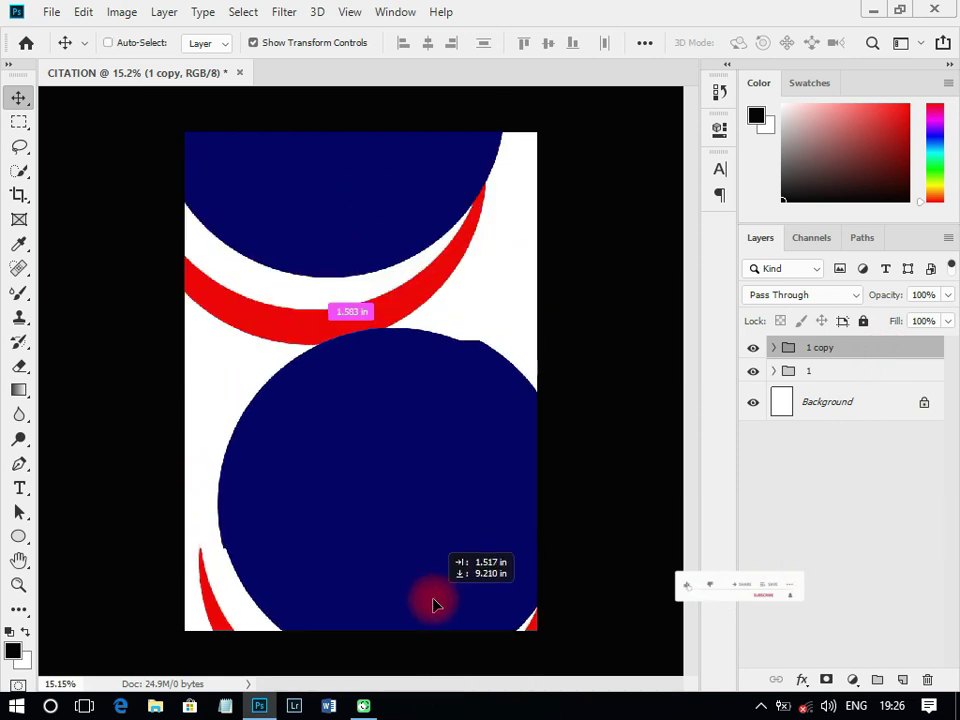
pyautogui.rightClick(396, 430)
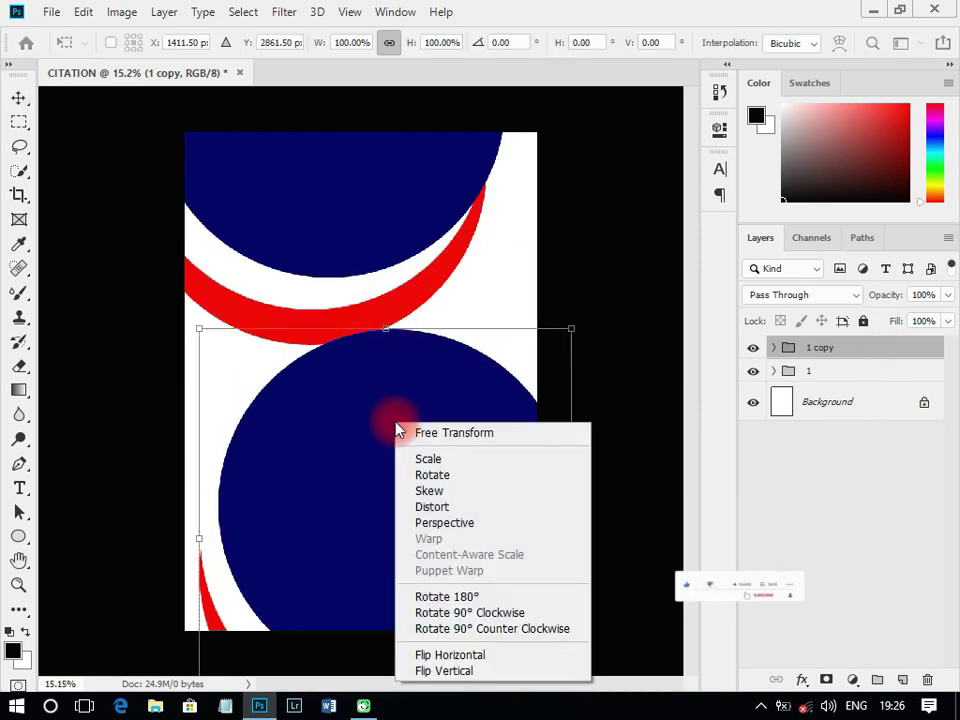
pyautogui.click(476, 613)
pyautogui.rightClick(401, 499)
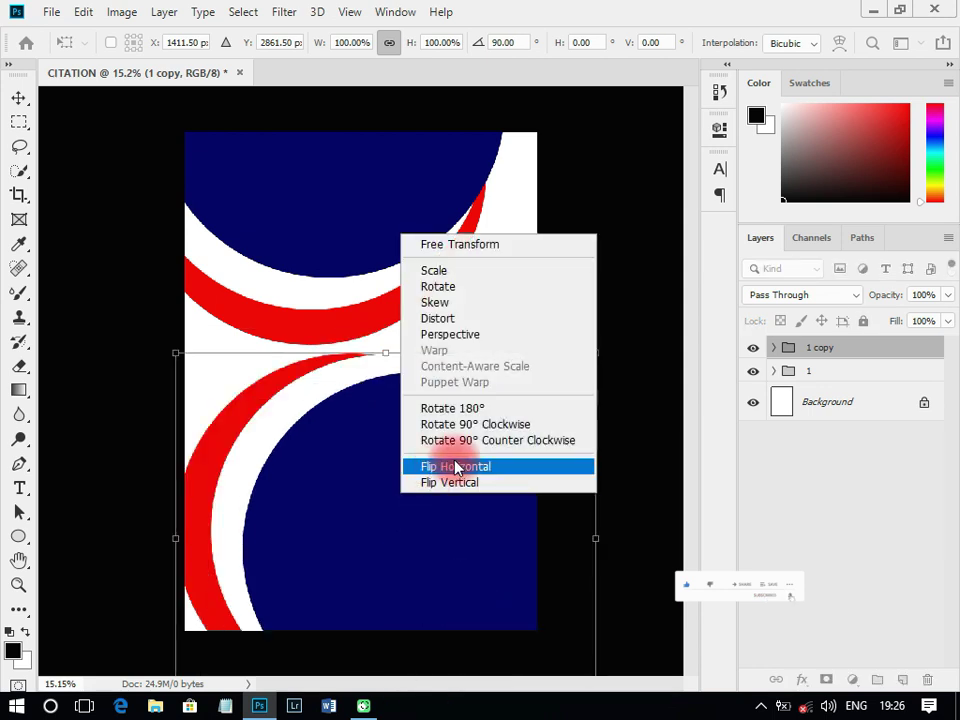
pyautogui.click(456, 468)
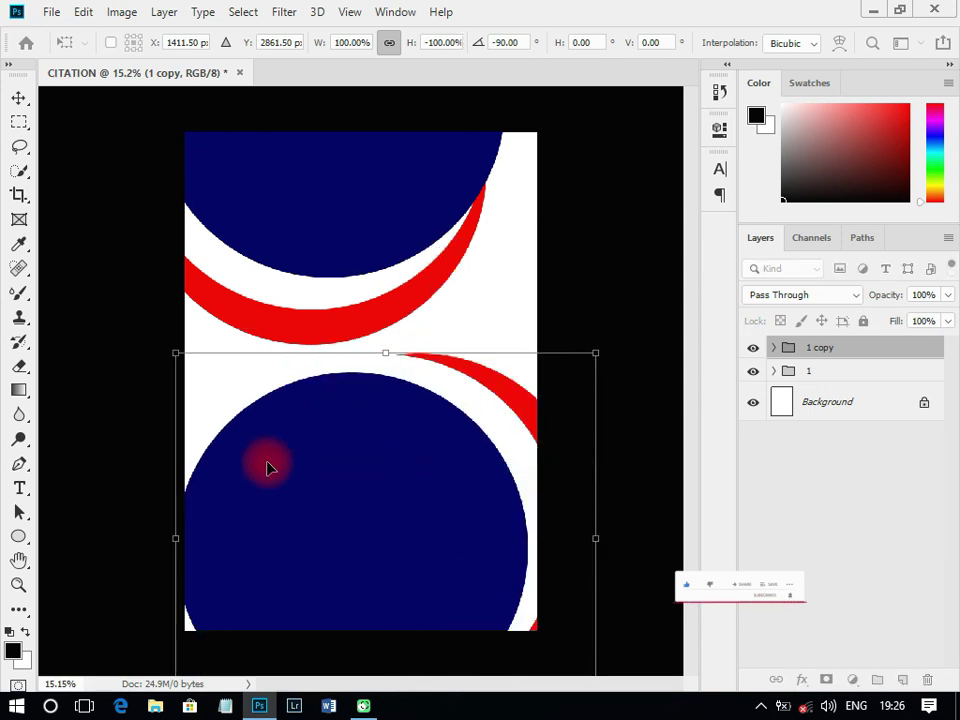
pyautogui.hotkey('ctrl', '-')
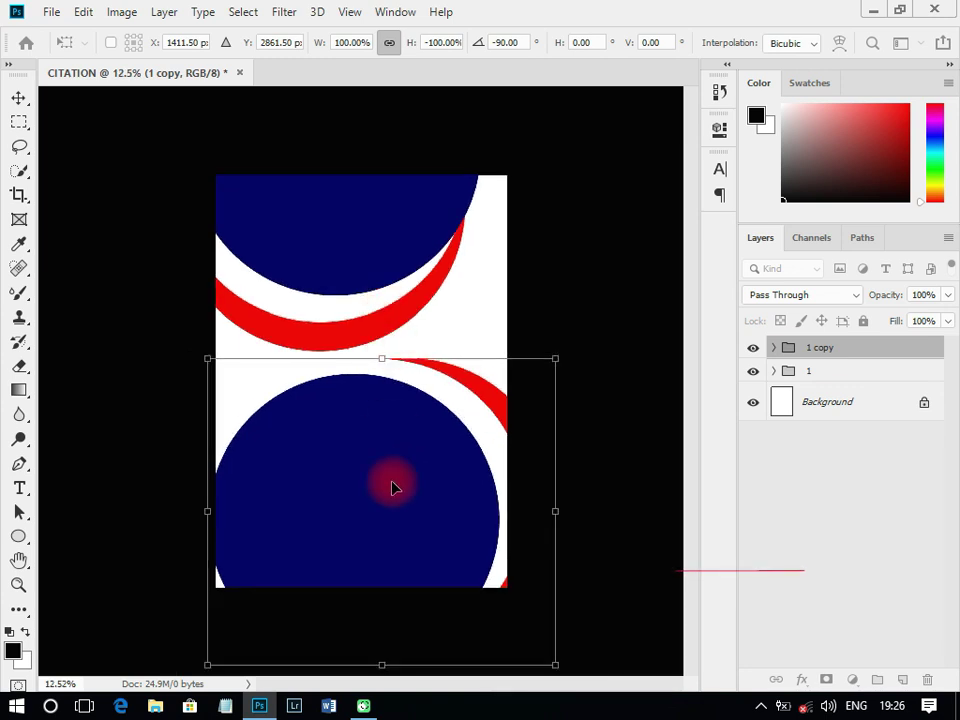
pyautogui.moveTo(404, 524); pyautogui.dragTo(414, 561)
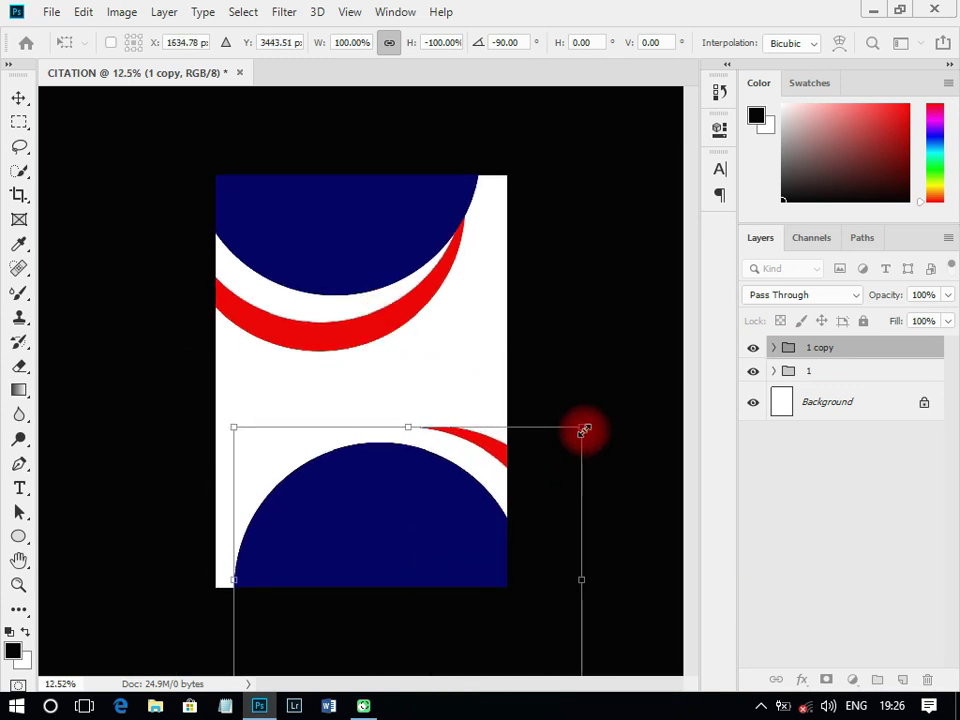
pyautogui.moveTo(590, 412); pyautogui.dragTo(334, 343)
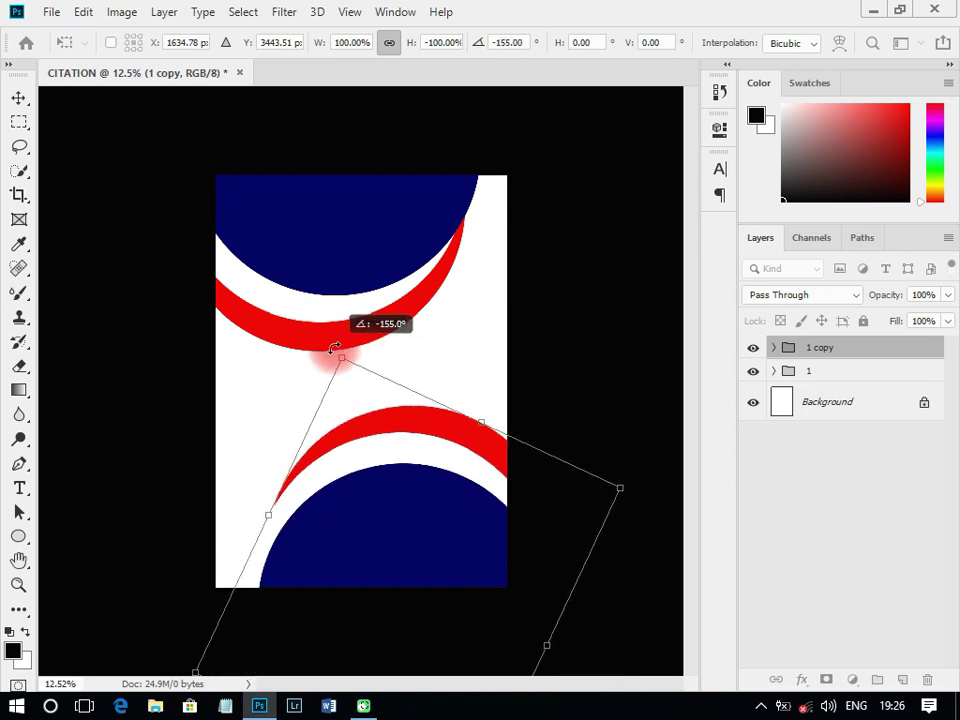
pyautogui.moveTo(368, 525); pyautogui.dragTo(354, 556)
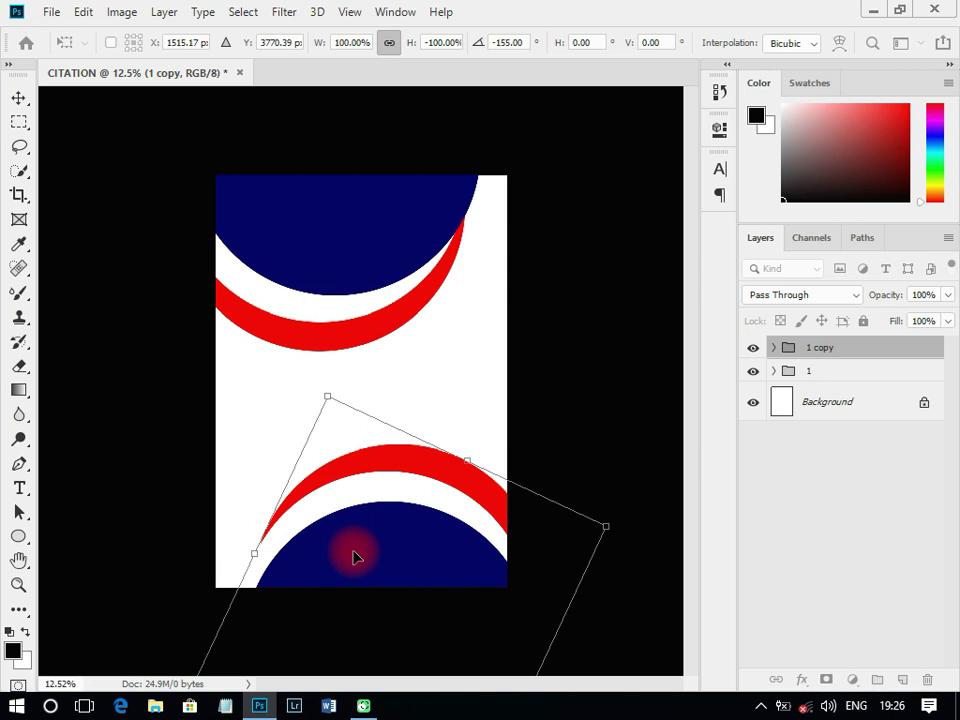
pyautogui.press('Return')
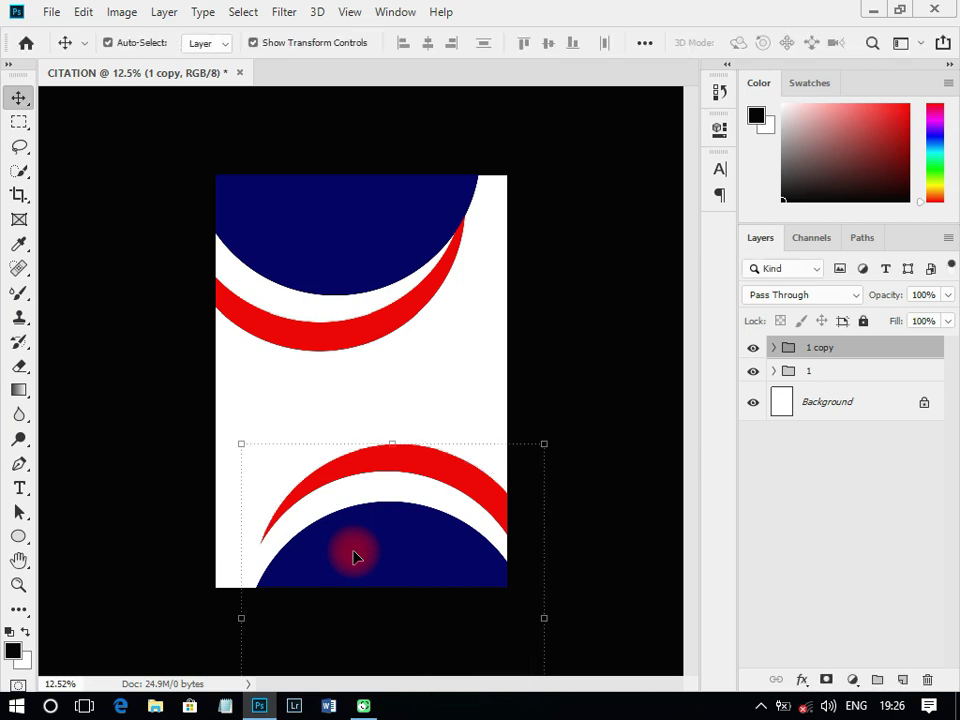
pyautogui.click(615, 296)
pyautogui.scroll(1, 399, 606)
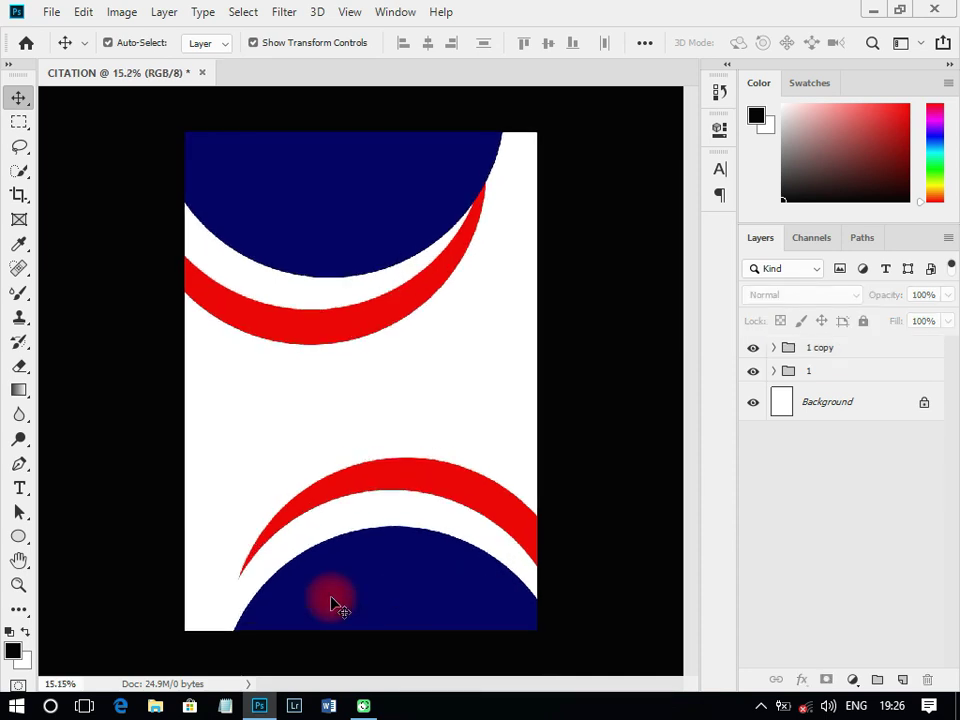
pyautogui.scroll(1, 400, 536)
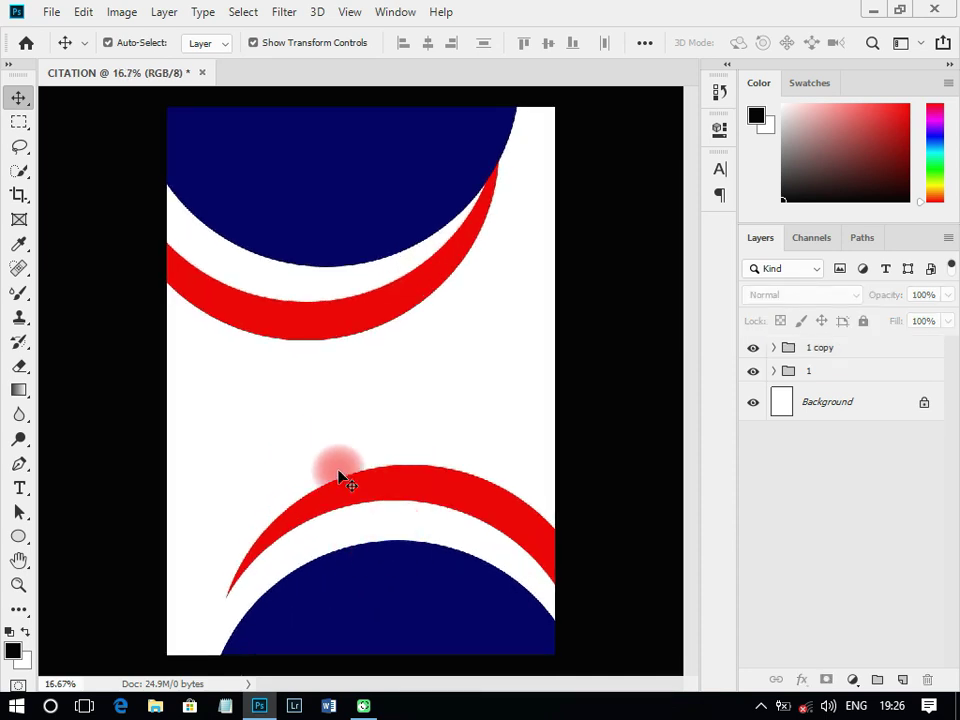
pyautogui.scroll(-1, 340, 476)
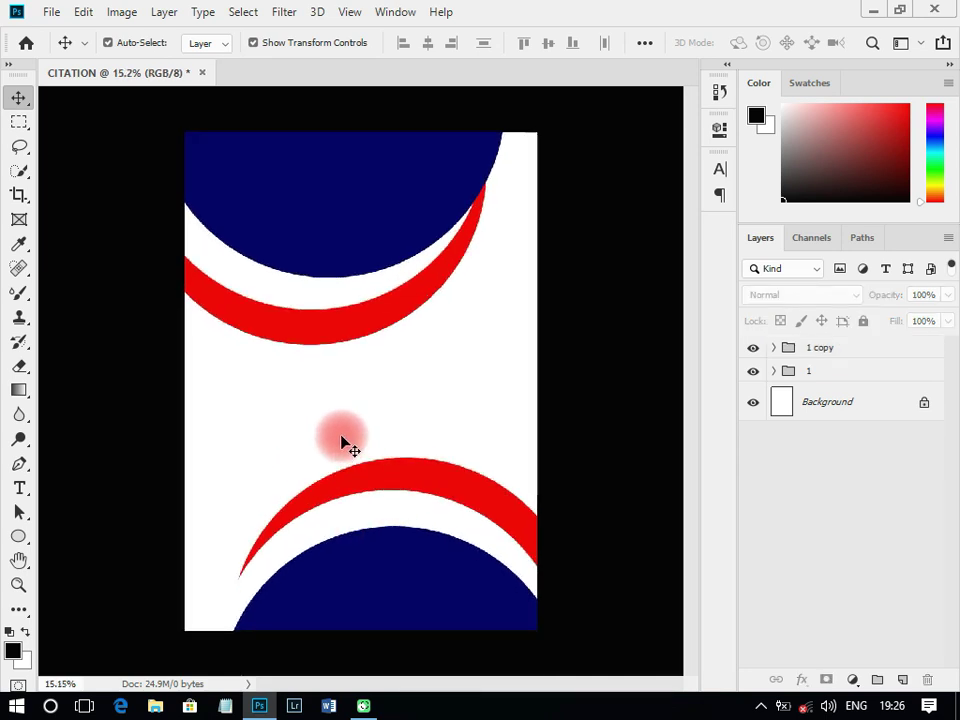
# Draw a rectangle with the Rectangle Tool covering most of the page.
pyautogui.click(18, 536)
pyautogui.rightClick(18, 536)
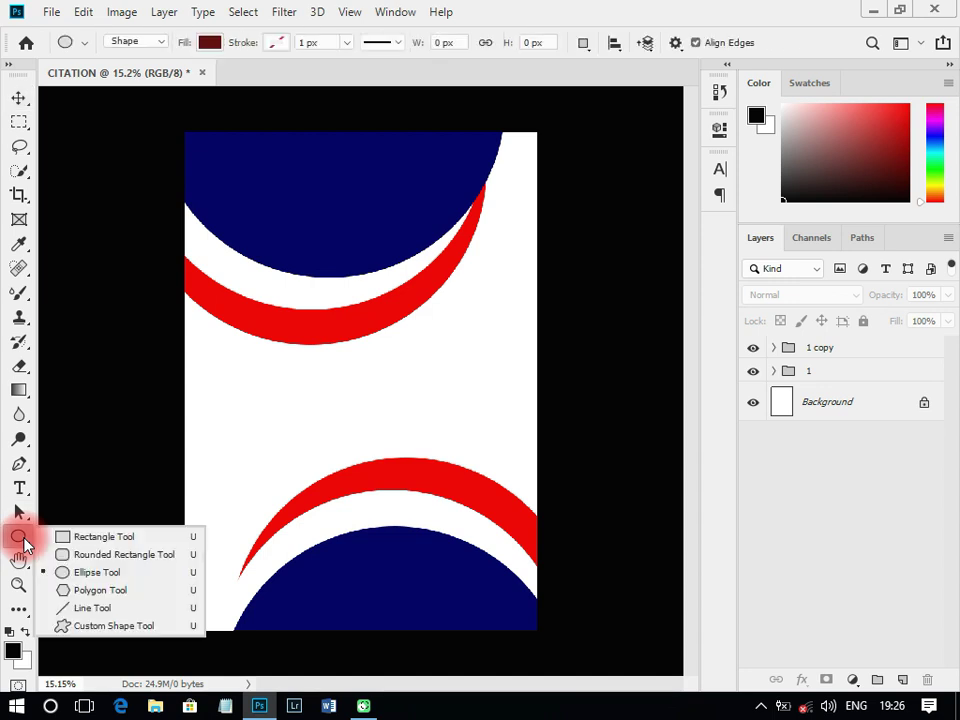
pyautogui.click(102, 537)
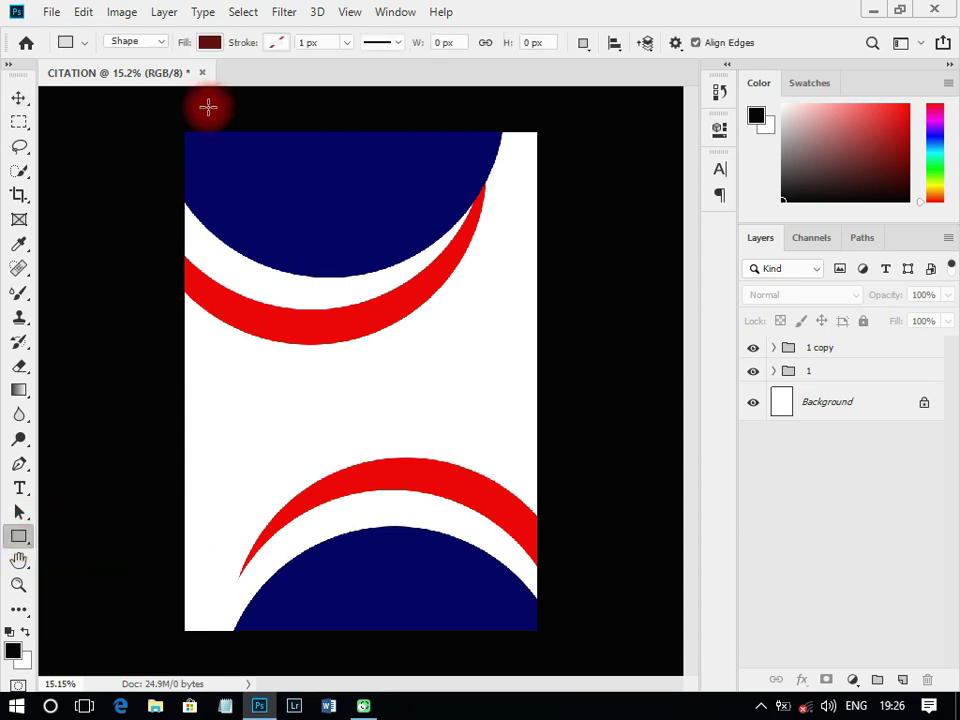
pyautogui.moveTo(194, 144); pyautogui.dragTo(526, 618)
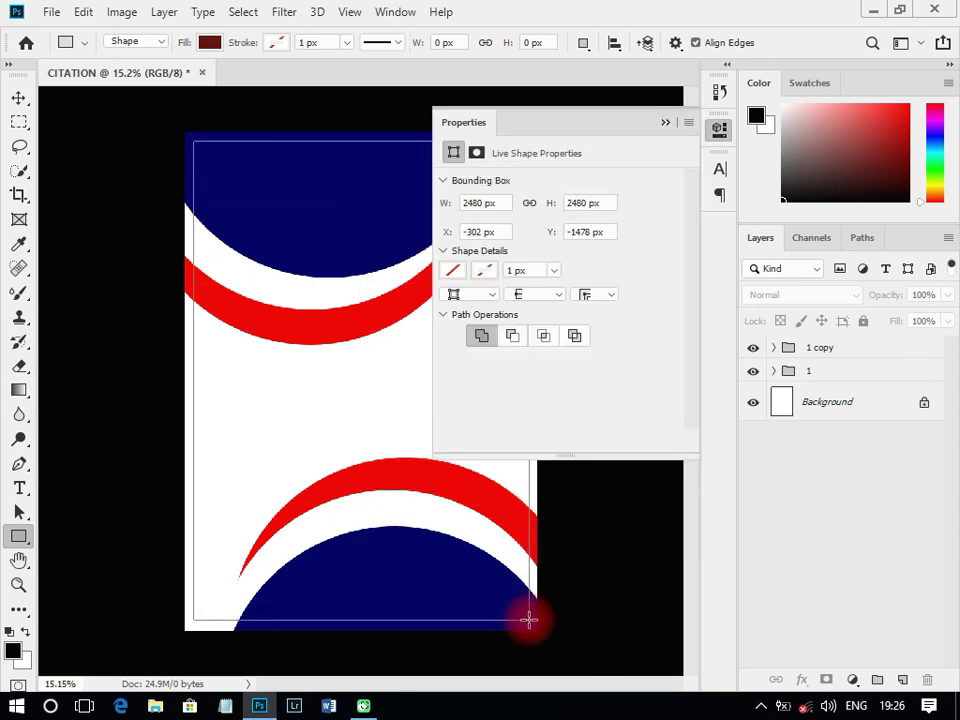
pyautogui.click(718, 128)
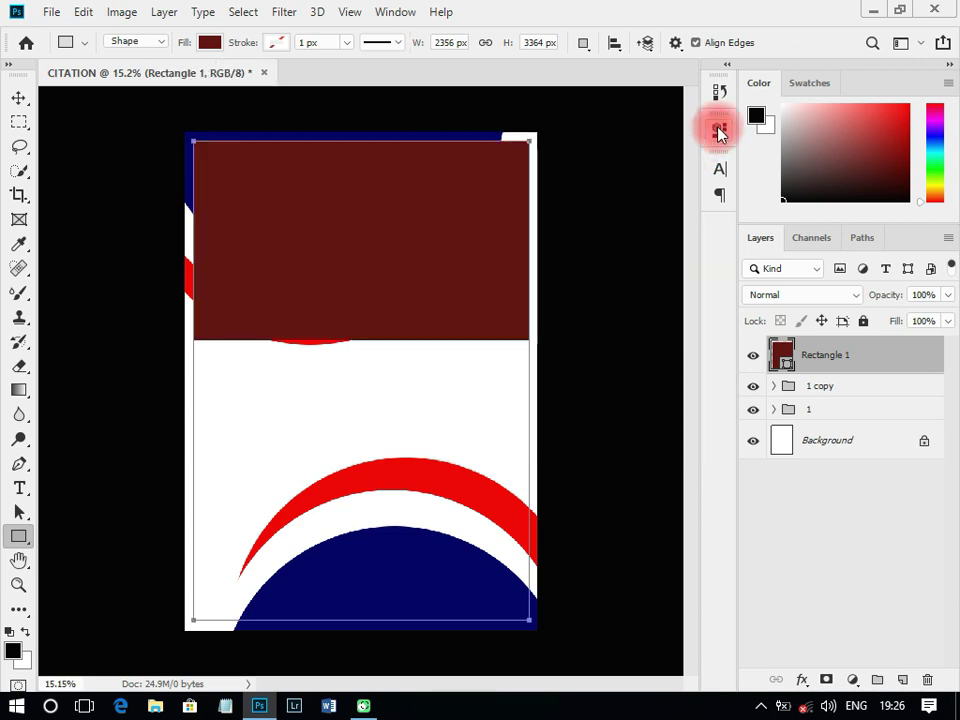
pyautogui.click(783, 362)
# Fill the rectangle with white FFF and deselect it.
pyautogui.doubleClick(785, 366)
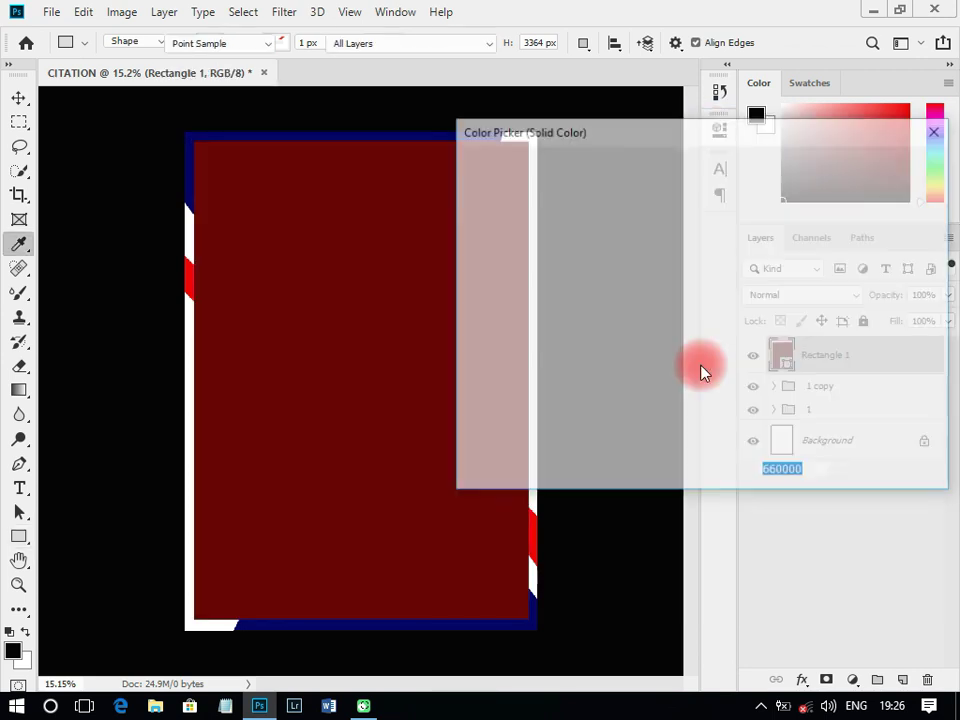
pyautogui.write('FFF')
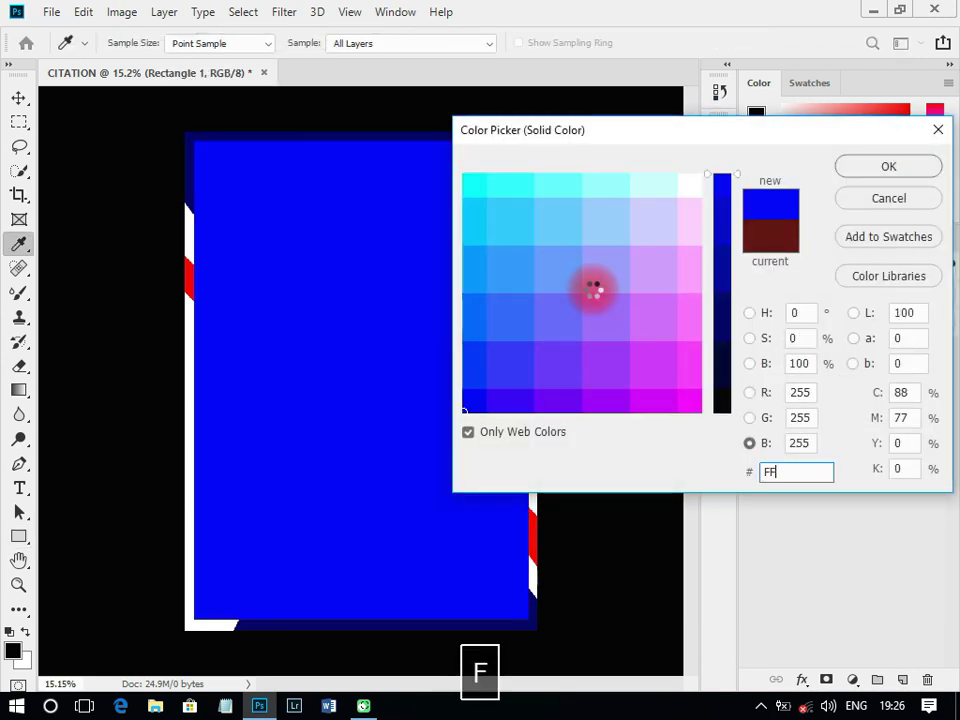
pyautogui.click(866, 165)
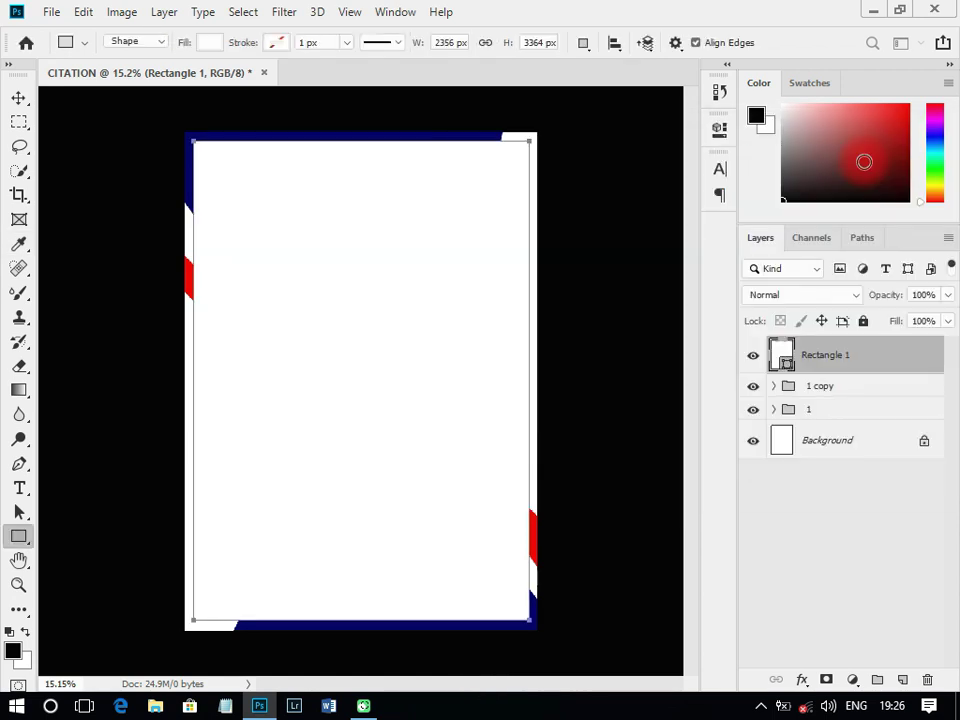
pyautogui.click(18, 98)
pyautogui.click(90, 280)
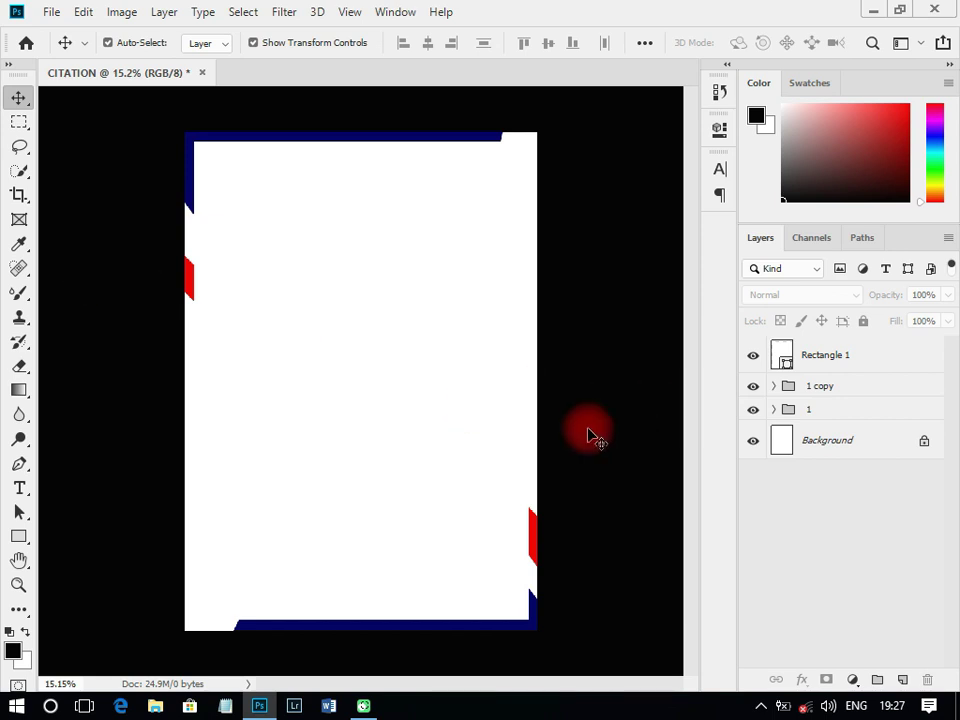
# In Edit > Preferences > Interface, choose the darkest Color Theme swatch and confirm.
pyautogui.click(80, 12)
pyautogui.moveTo(128, 705)
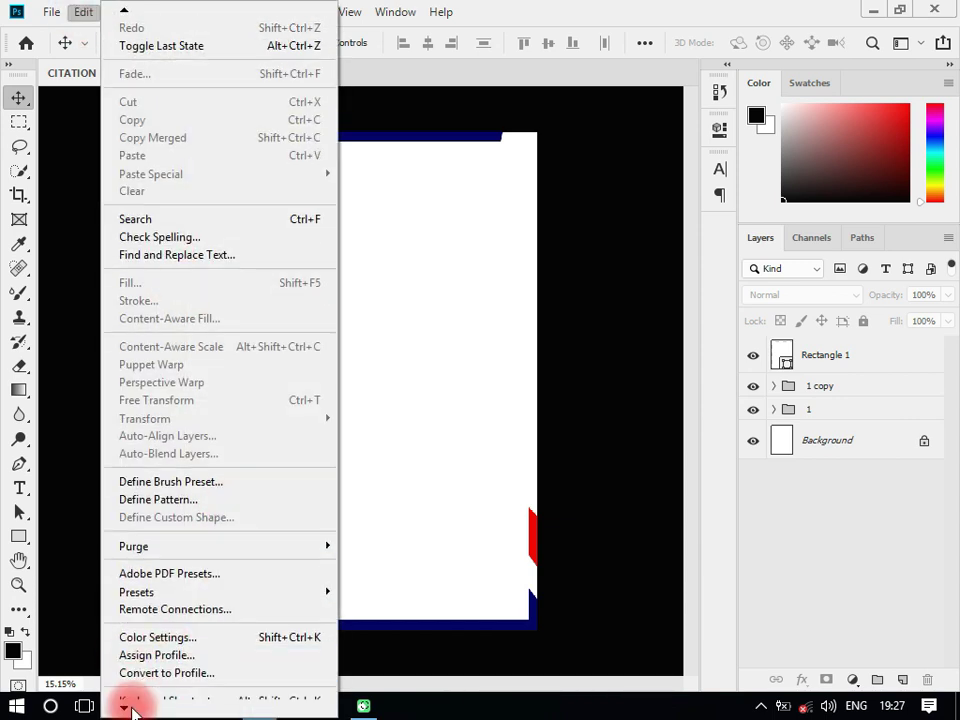
pyautogui.moveTo(156, 698)
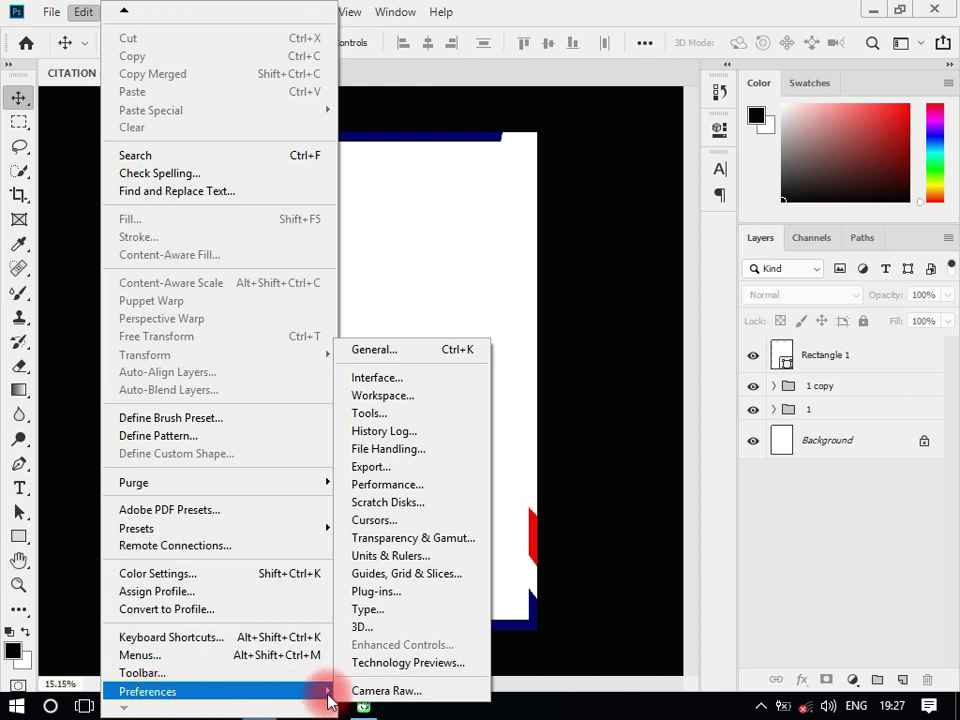
pyautogui.click(392, 378)
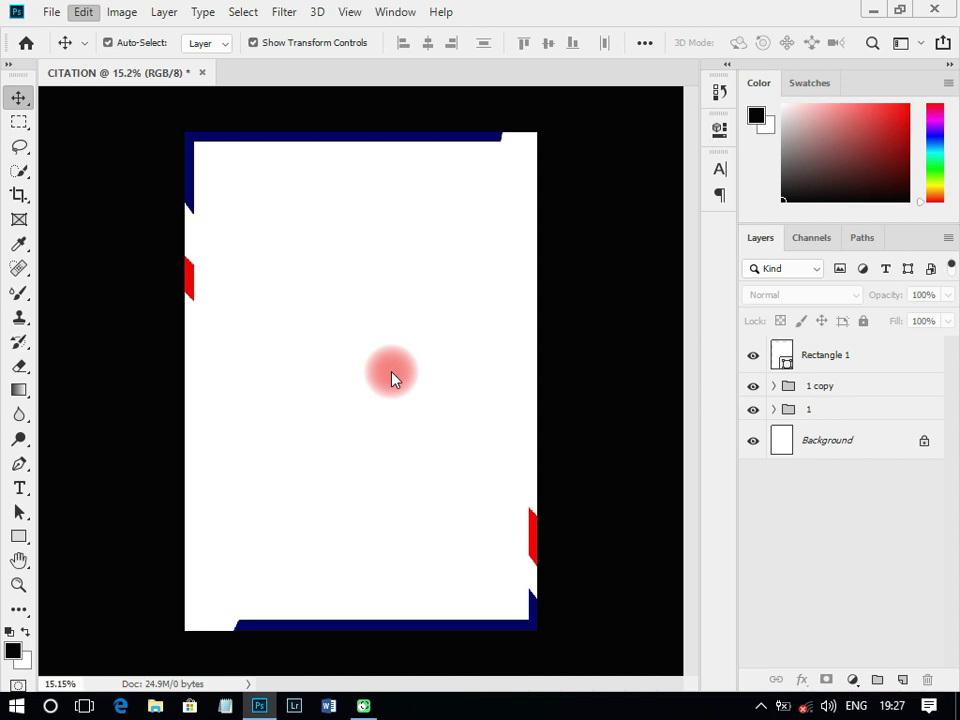
pyautogui.press('i')
pyautogui.click(283, 150)
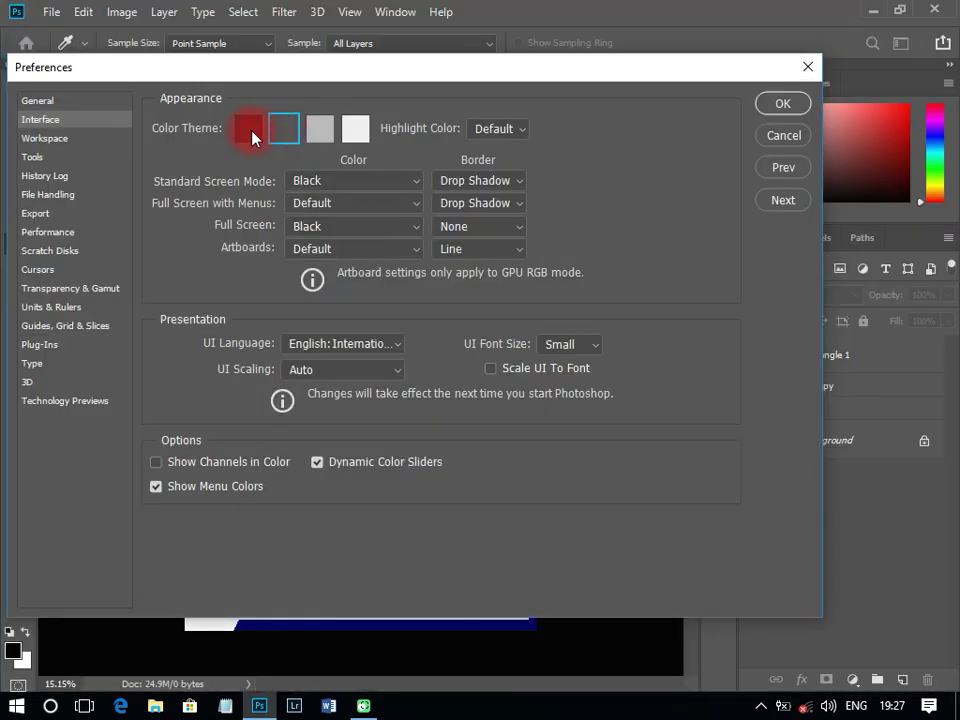
pyautogui.click(251, 135)
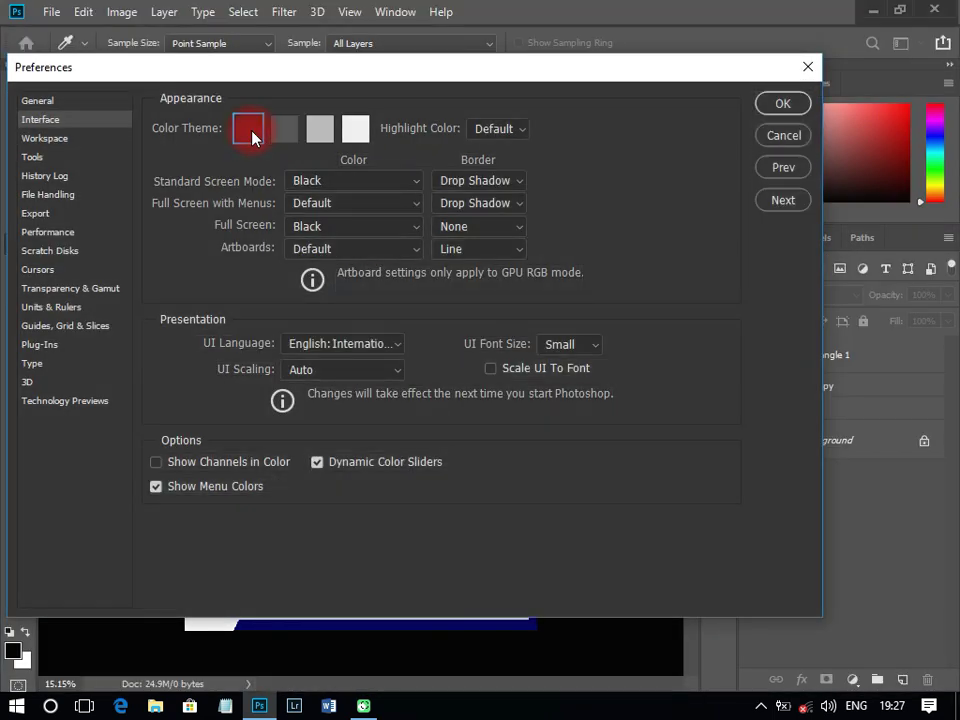
pyautogui.click(785, 104)
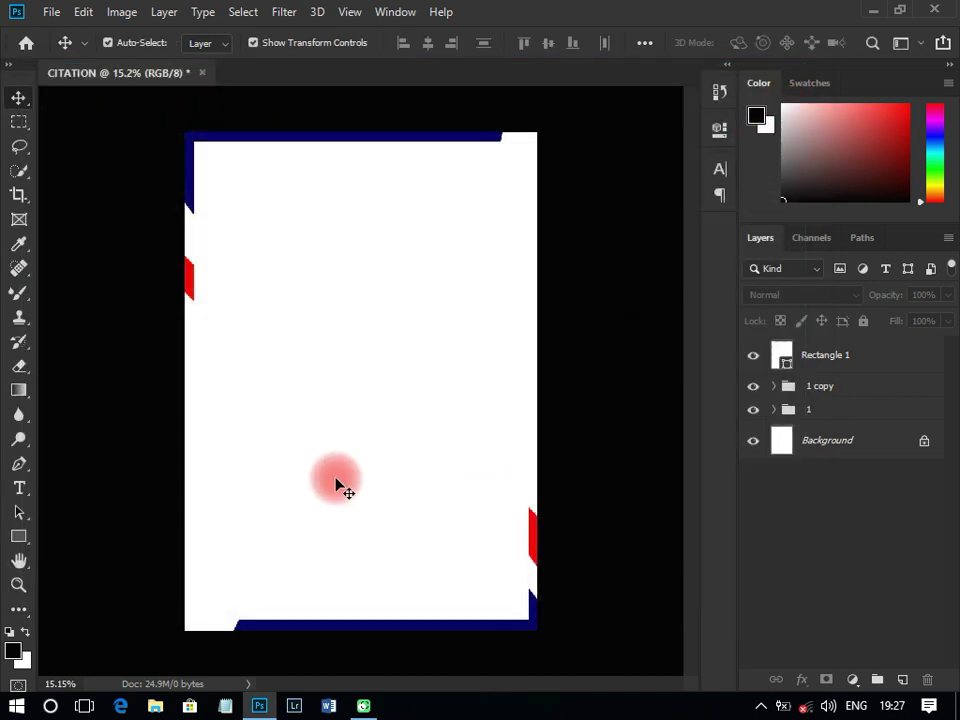
pyautogui.hotkey('ctrl', '+')
pyautogui.hotkey('ctrl', '0')
pyautogui.hotkey('ctrl', '+')
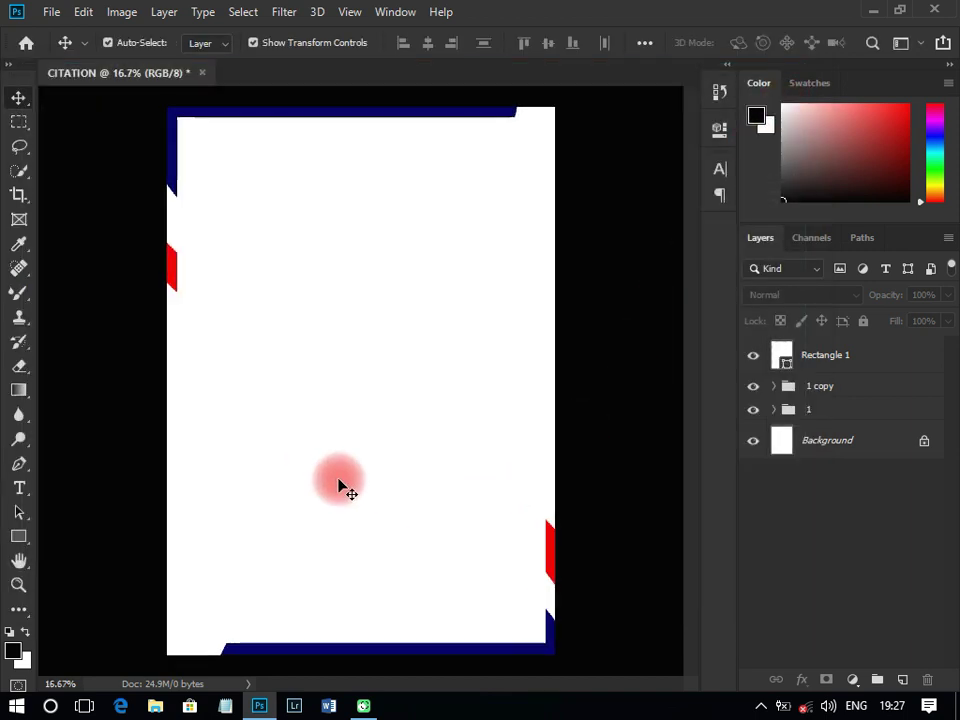
# Centre the white rectangle horizontally and vertically on the page, then deselect.
pyautogui.click(430, 357)
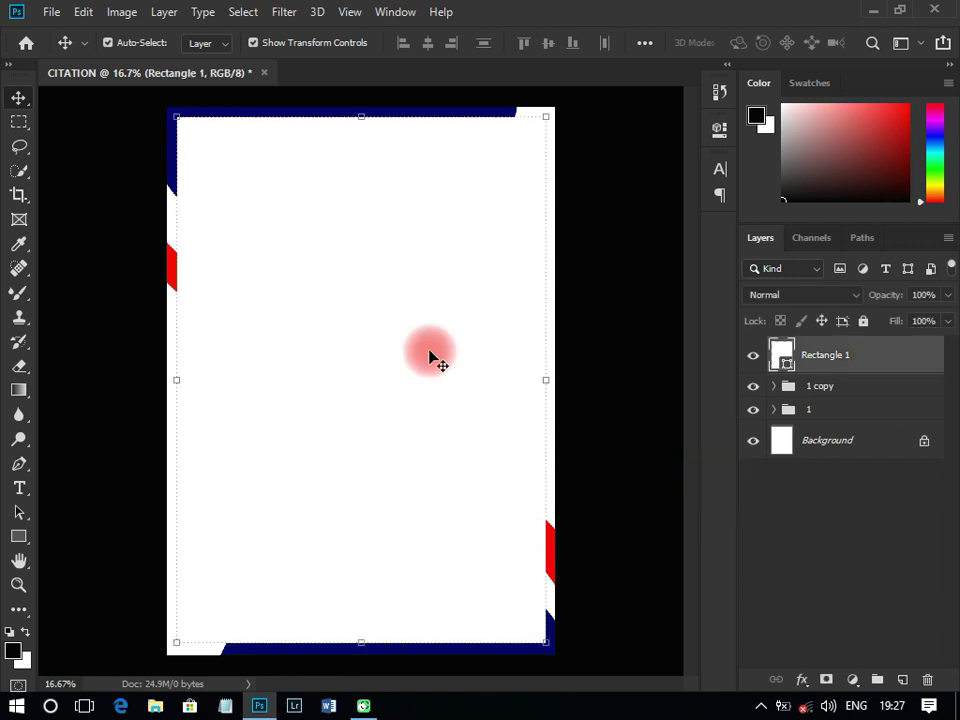
pyautogui.hotkey('ctrl', 'a')
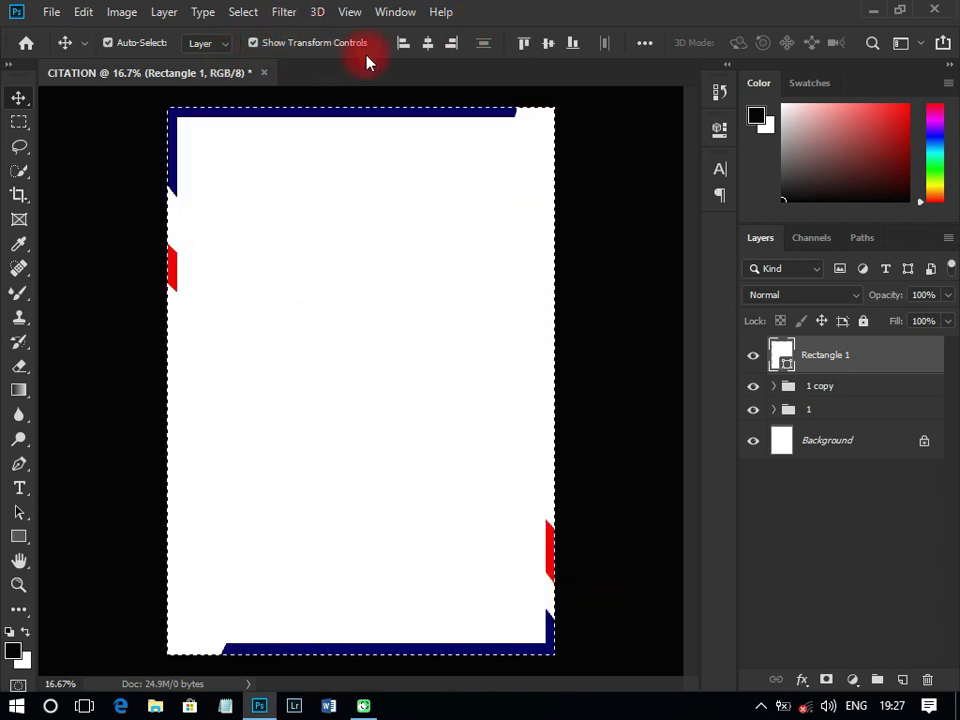
pyautogui.click(426, 45)
pyautogui.click(549, 45)
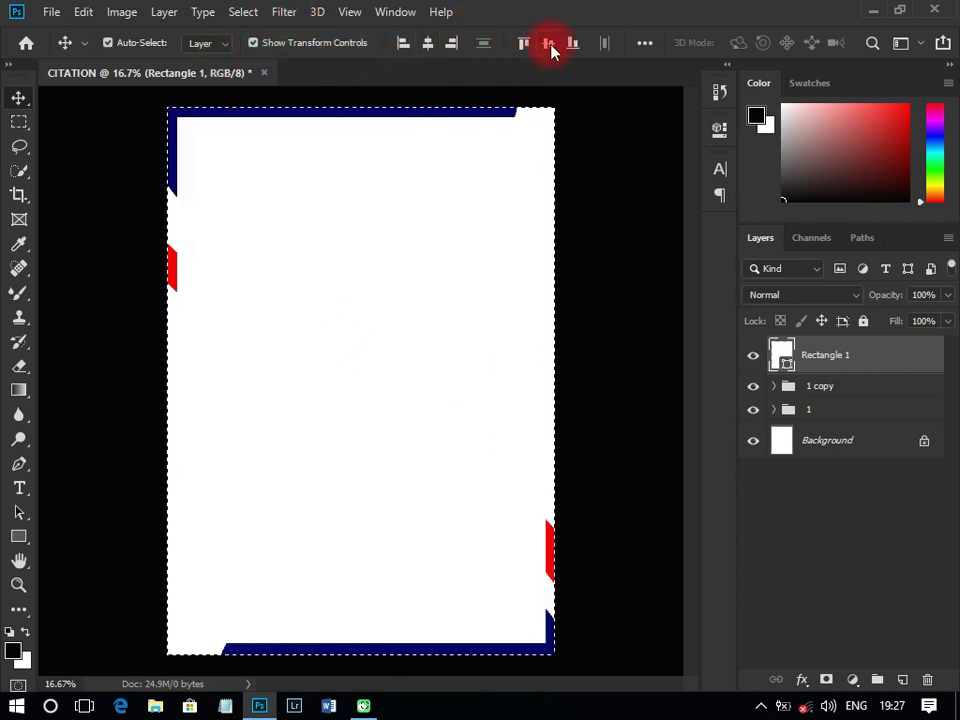
pyautogui.click(243, 12)
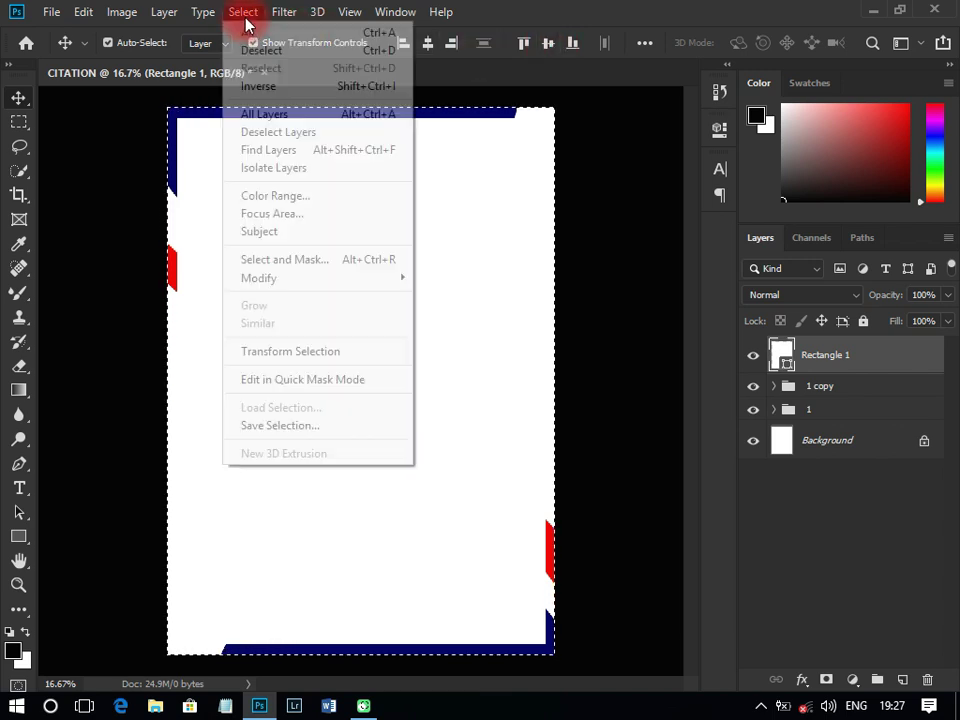
pyautogui.click(268, 47)
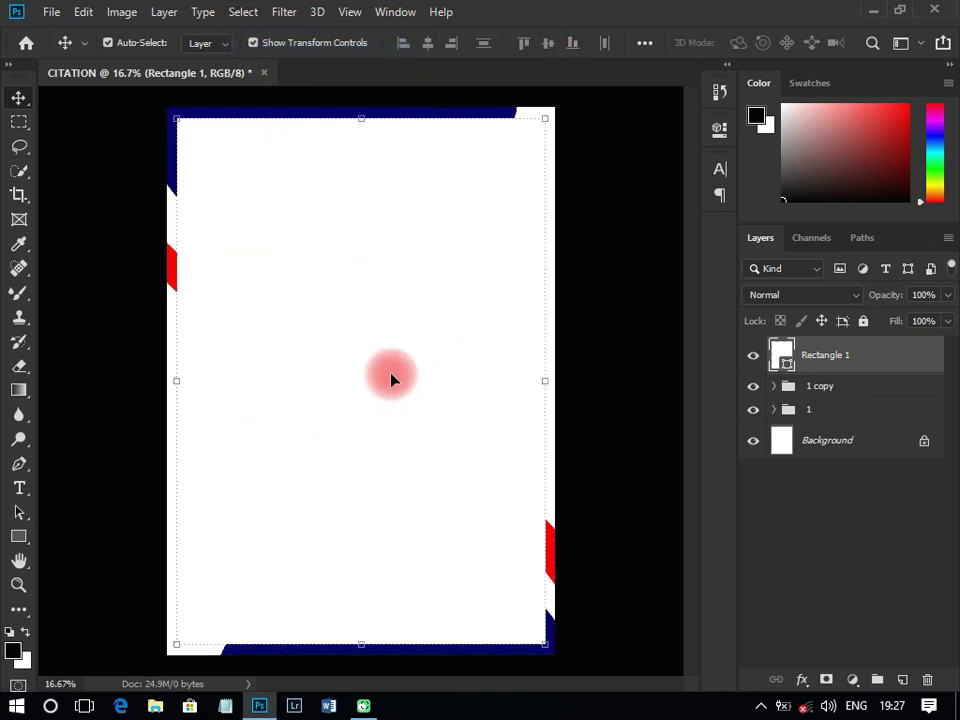
pyautogui.click(641, 336)
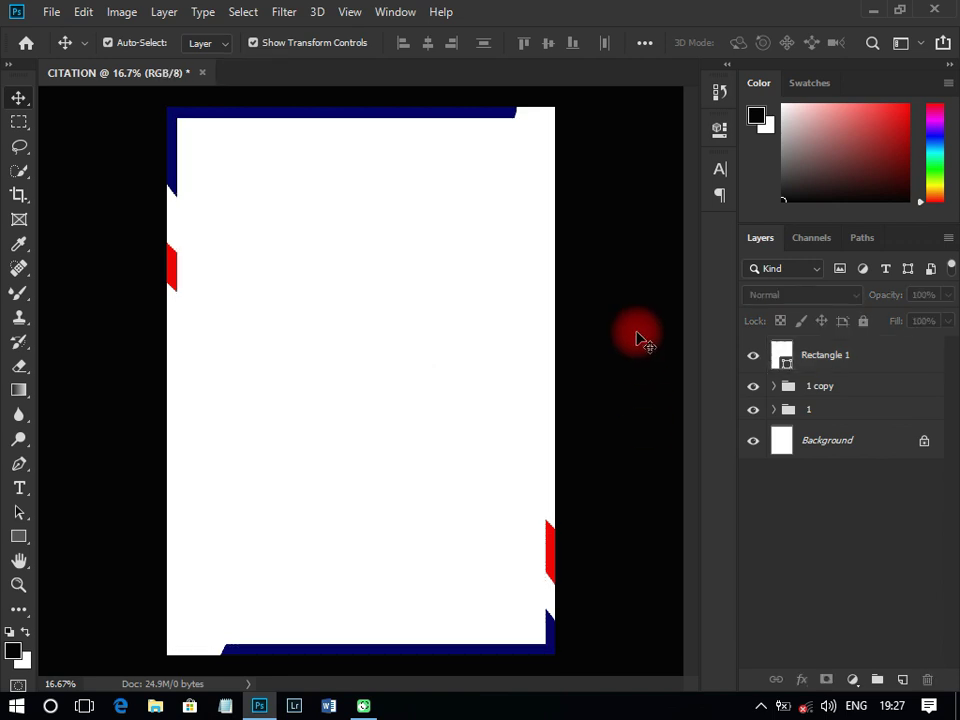
# Group the rectangle and circle groups into a group named LAYERS and lock it.
pyautogui.click(816, 378)
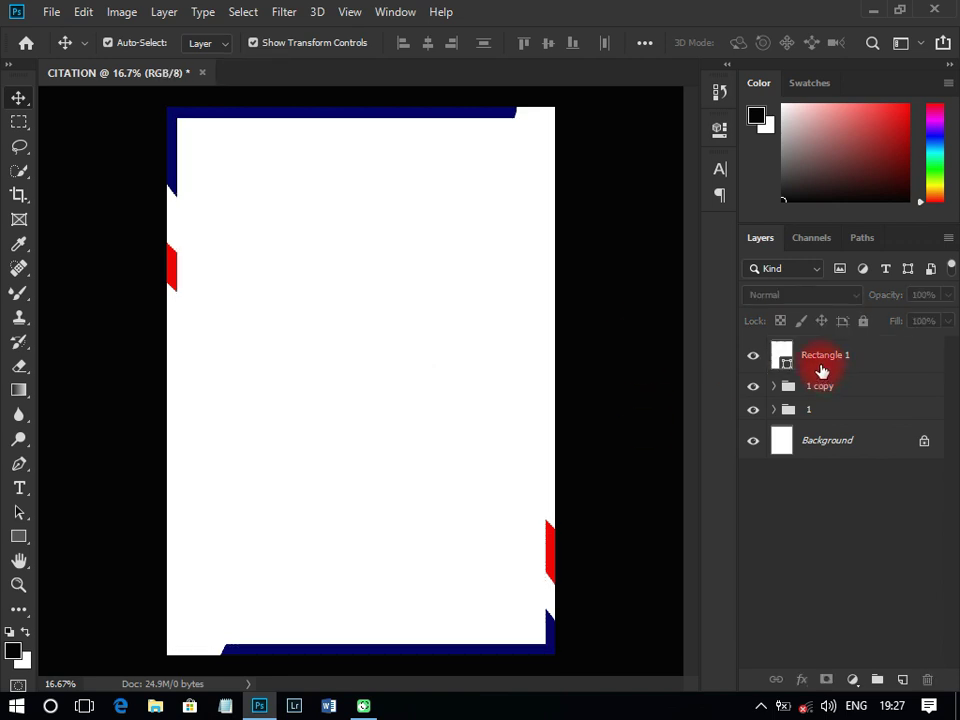
pyautogui.keyDown('shift'); pyautogui.click(818, 410); pyautogui.keyUp('shift')
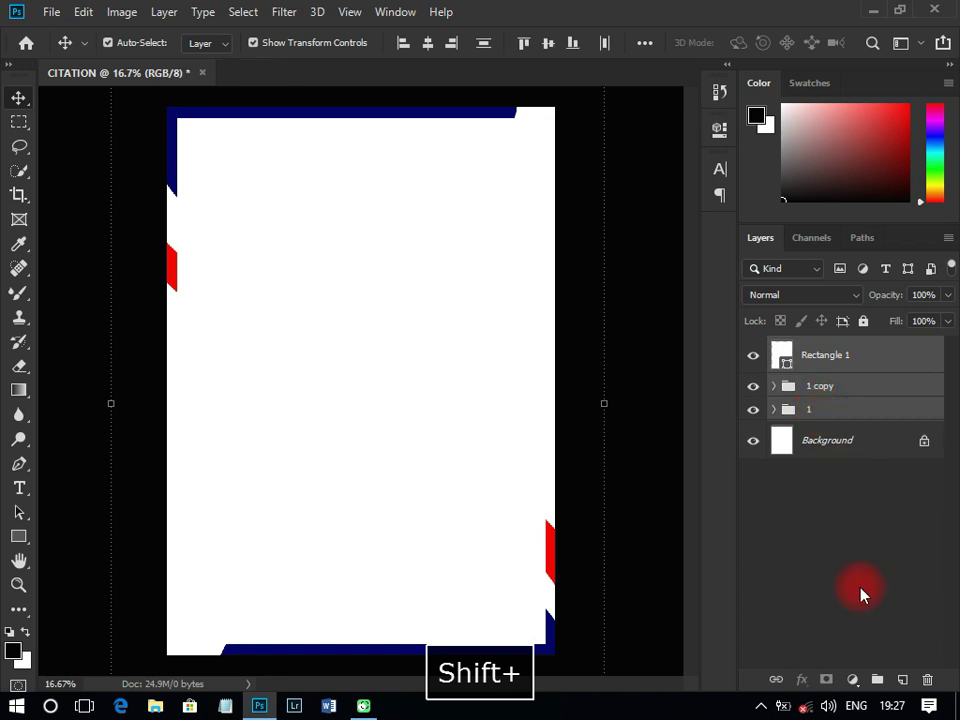
pyautogui.click(878, 680)
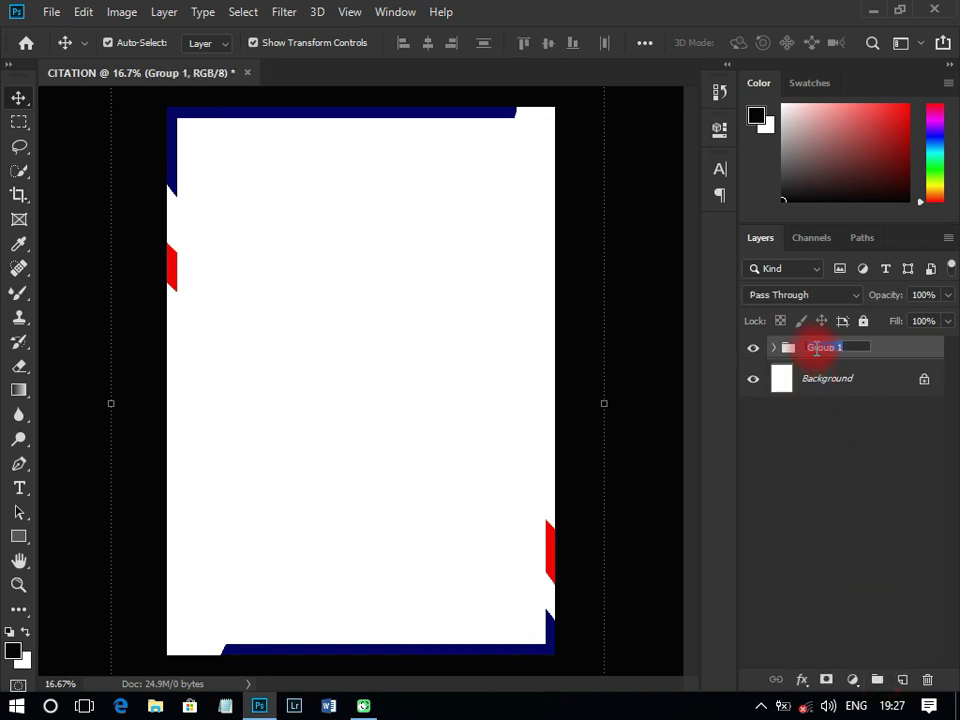
pyautogui.write('LAYERS')
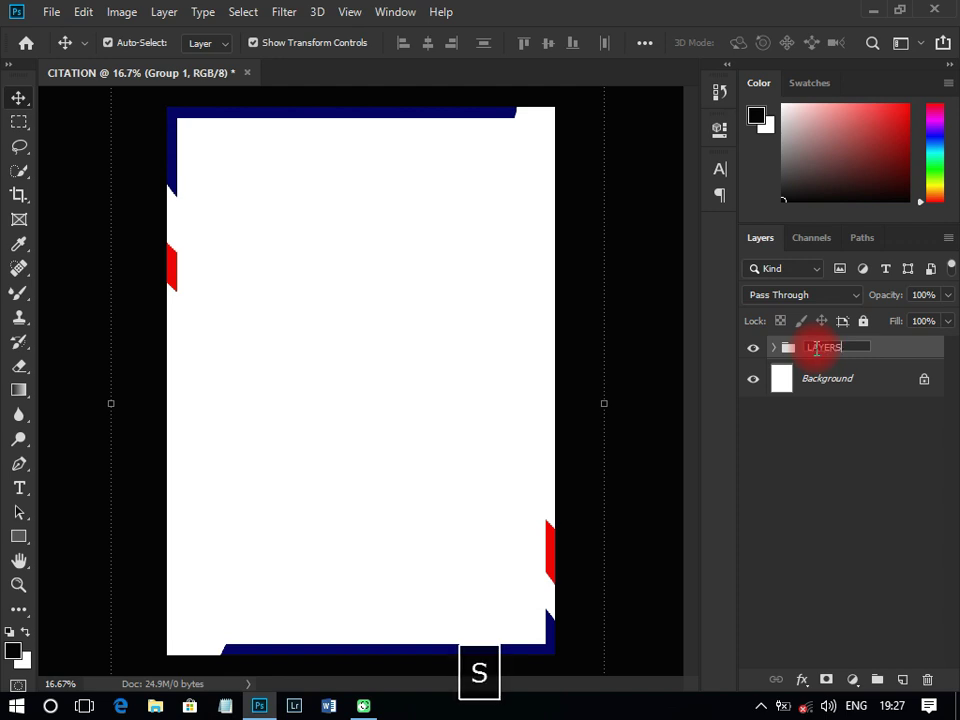
pyautogui.press('Return')
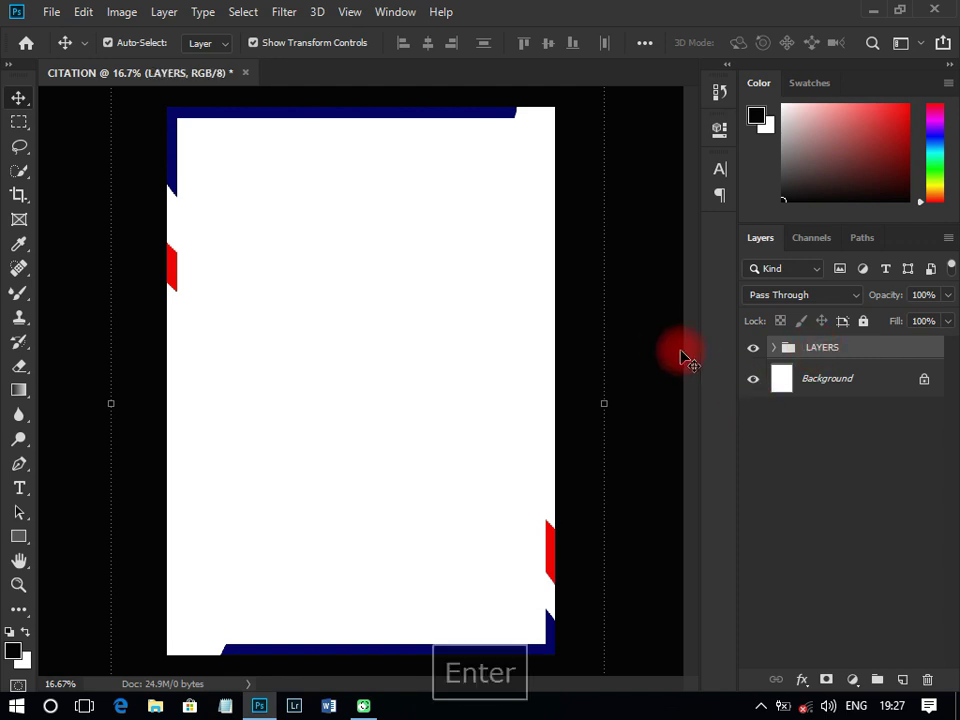
pyautogui.click(865, 325)
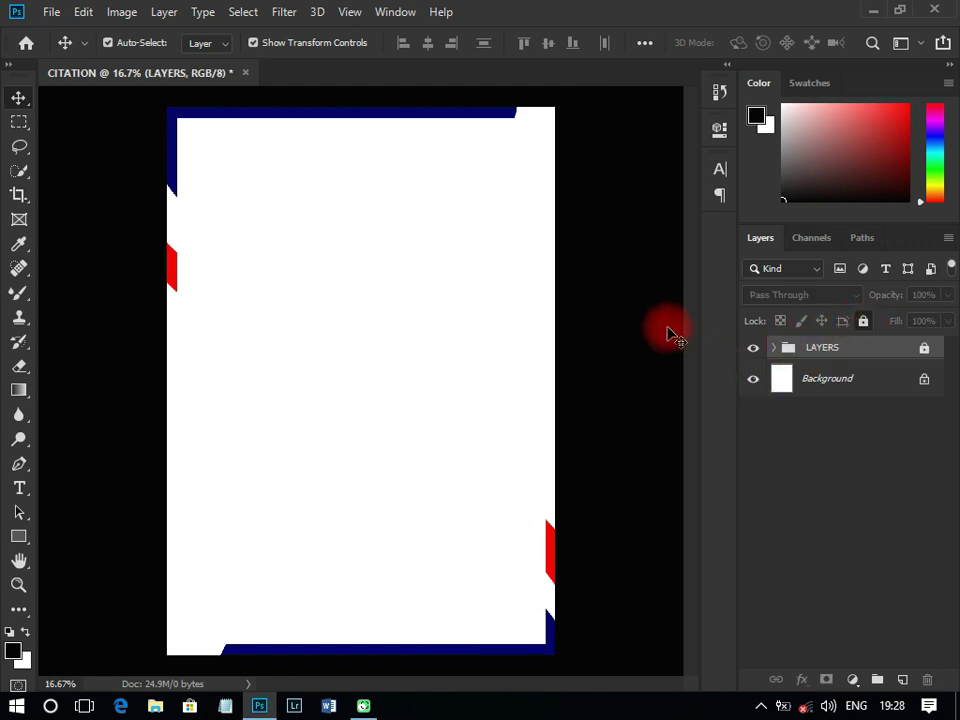
pyautogui.click(343, 332)
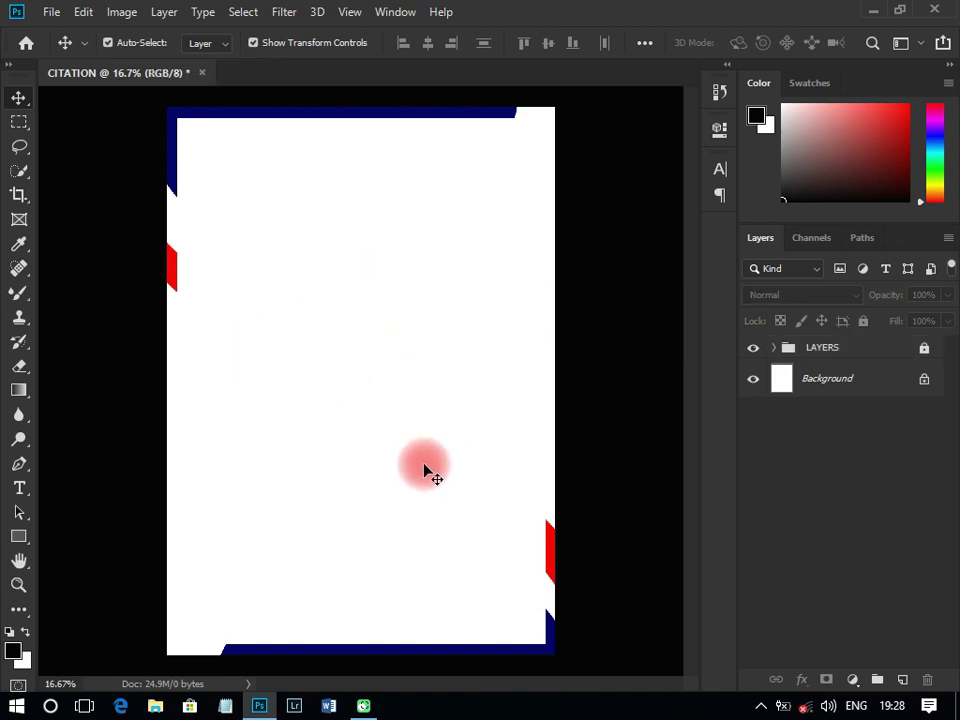
# Draw a circle near the page centre and fill it with the border's navy.
pyautogui.click(25, 539)
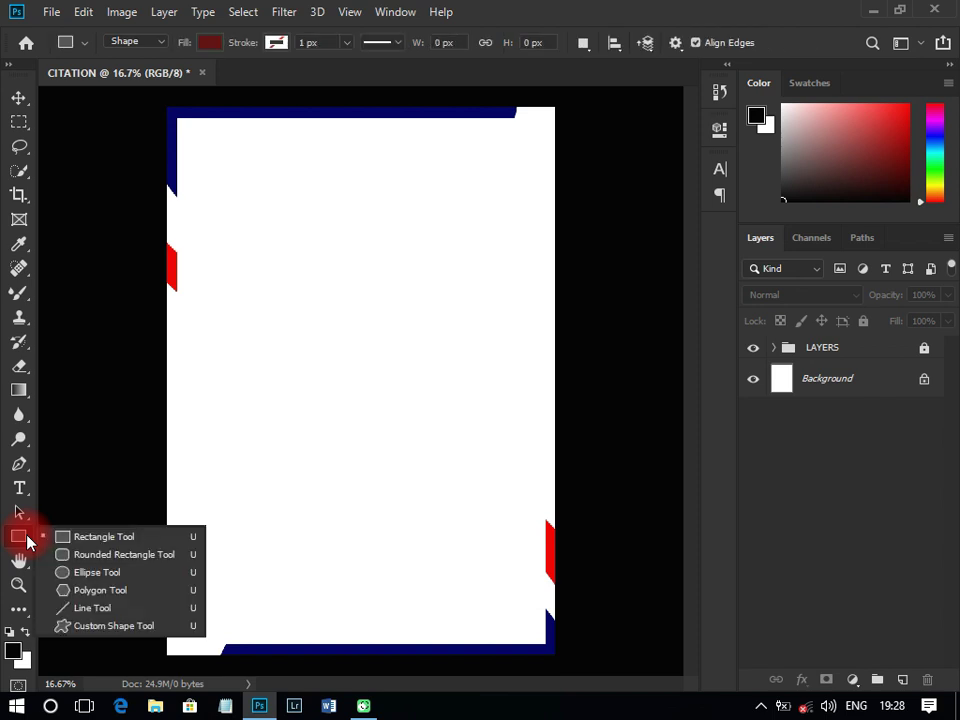
pyautogui.click(89, 574)
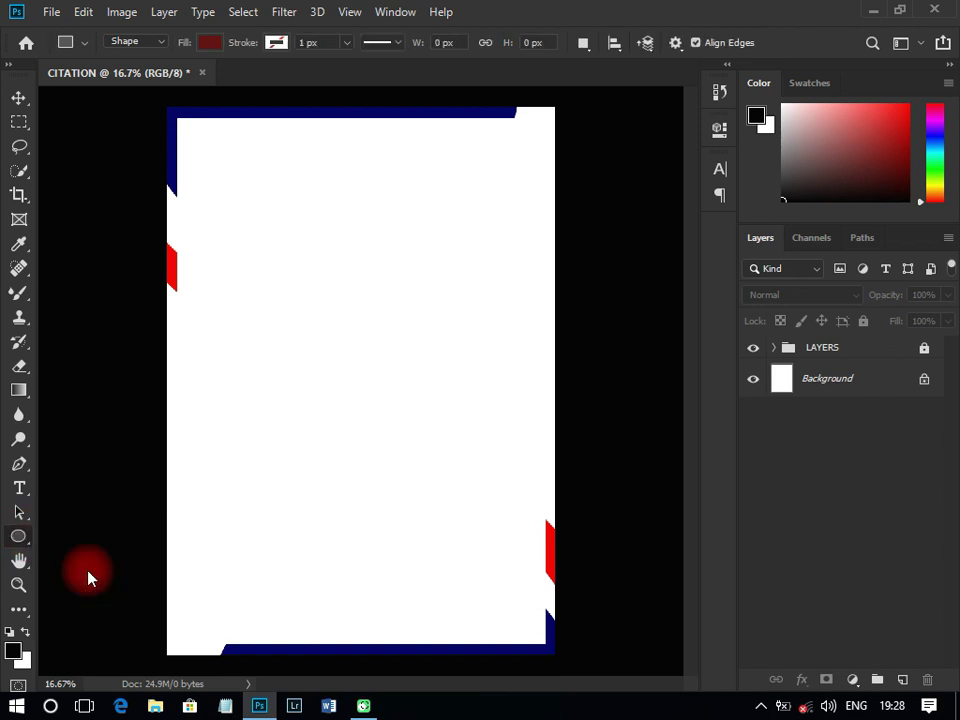
pyautogui.moveTo(283, 291); pyautogui.dragTo(478, 497)
pyautogui.click(18, 97)
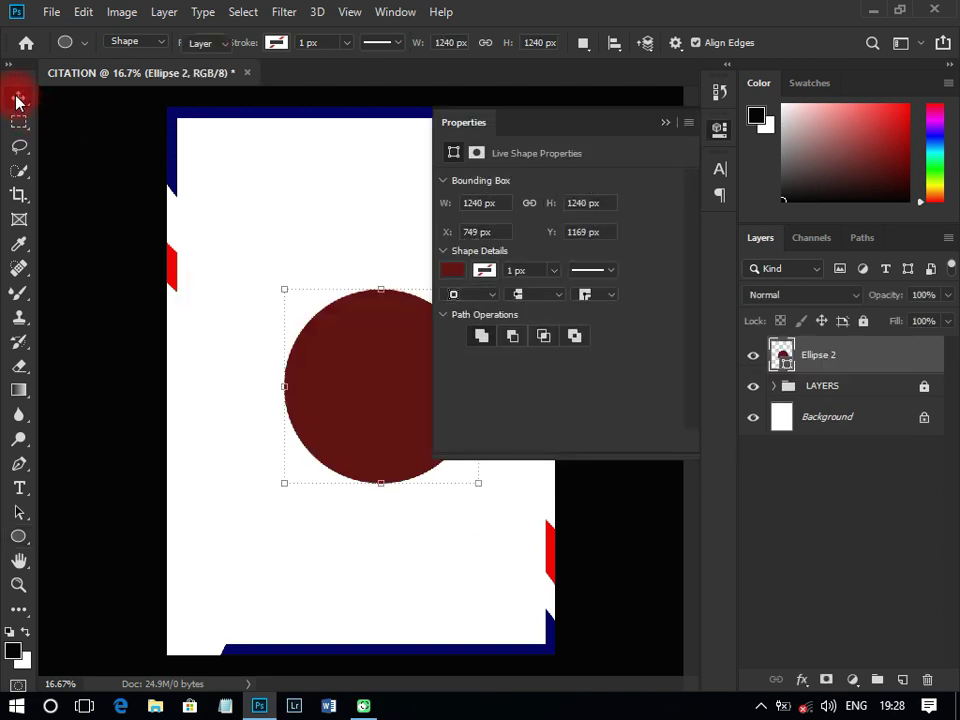
pyautogui.click(838, 368)
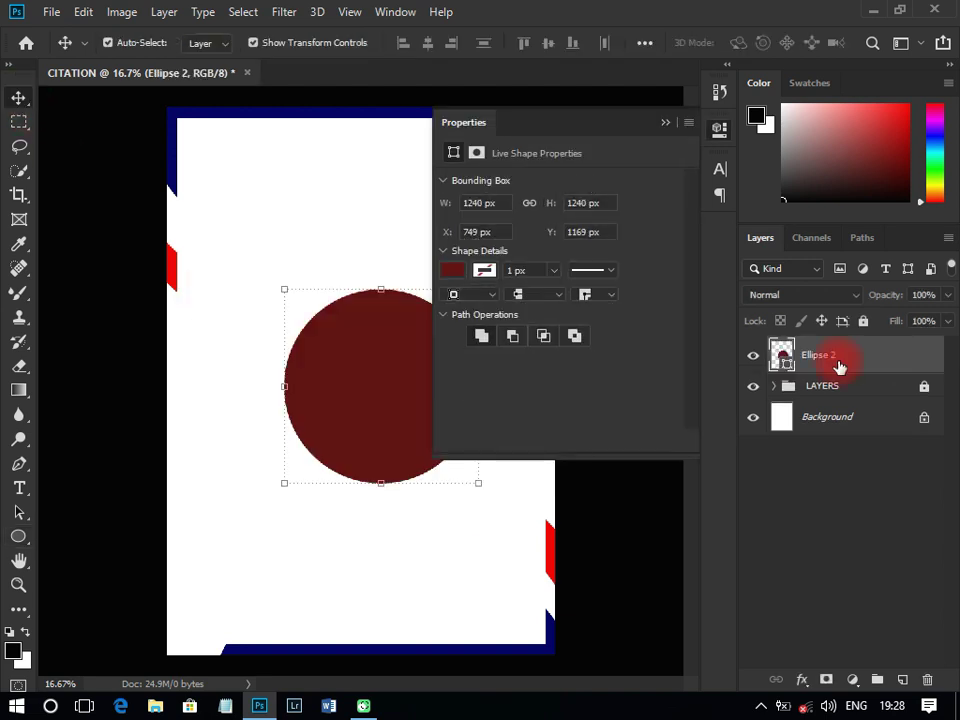
pyautogui.doubleClick(785, 366)
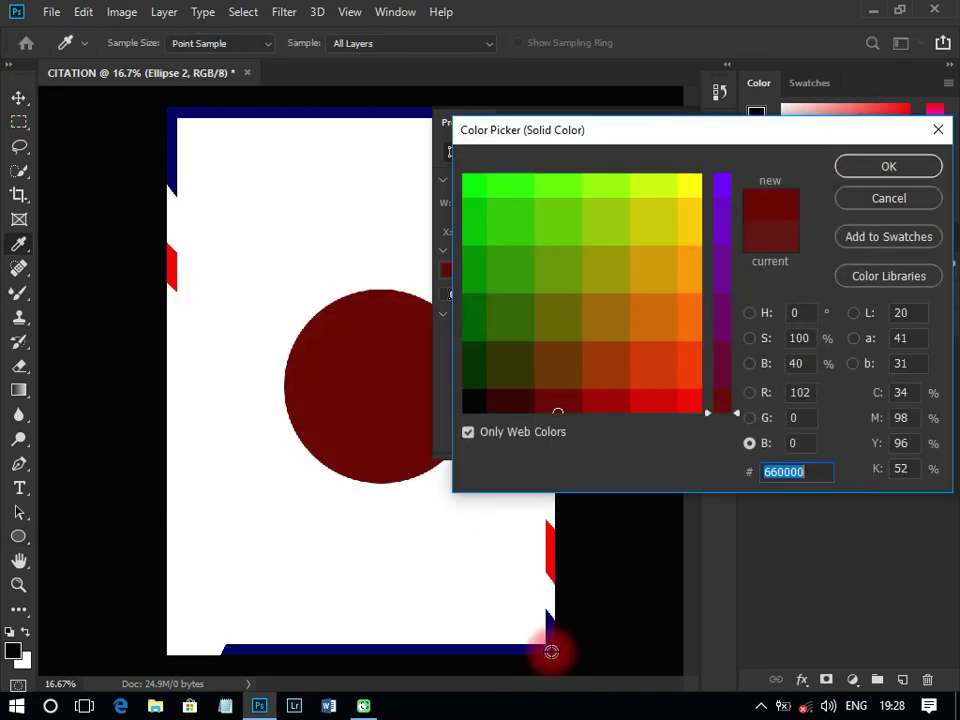
pyautogui.click(551, 651)
pyautogui.click(881, 170)
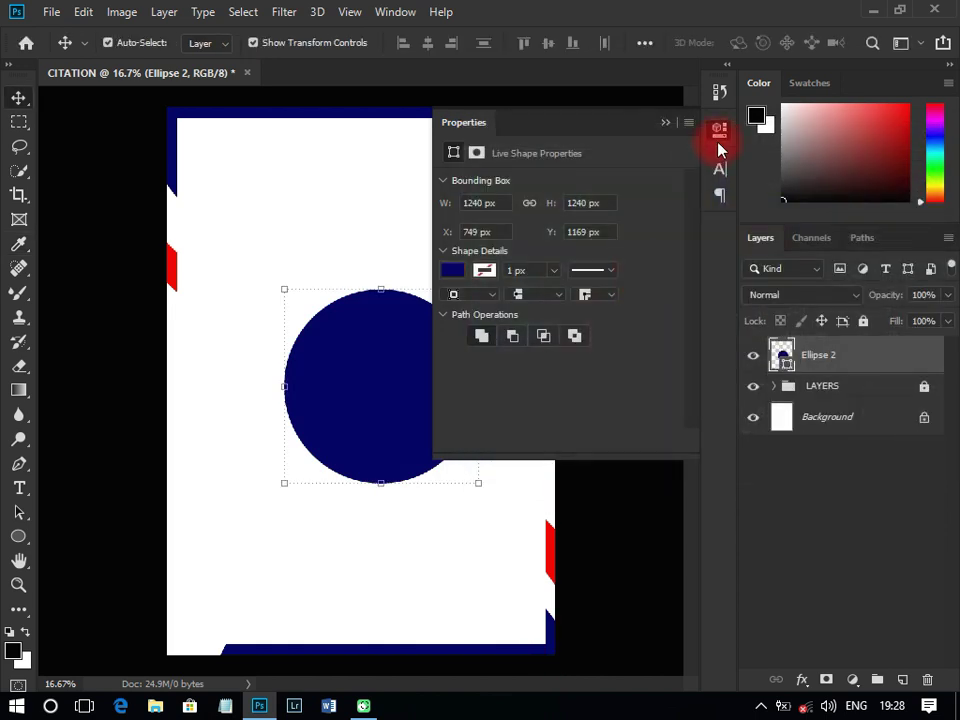
pyautogui.click(719, 130)
# Duplicate the navy circle, shrink the copy around its centre, and fill it white.
pyautogui.hotkey('ctrl', 'j')
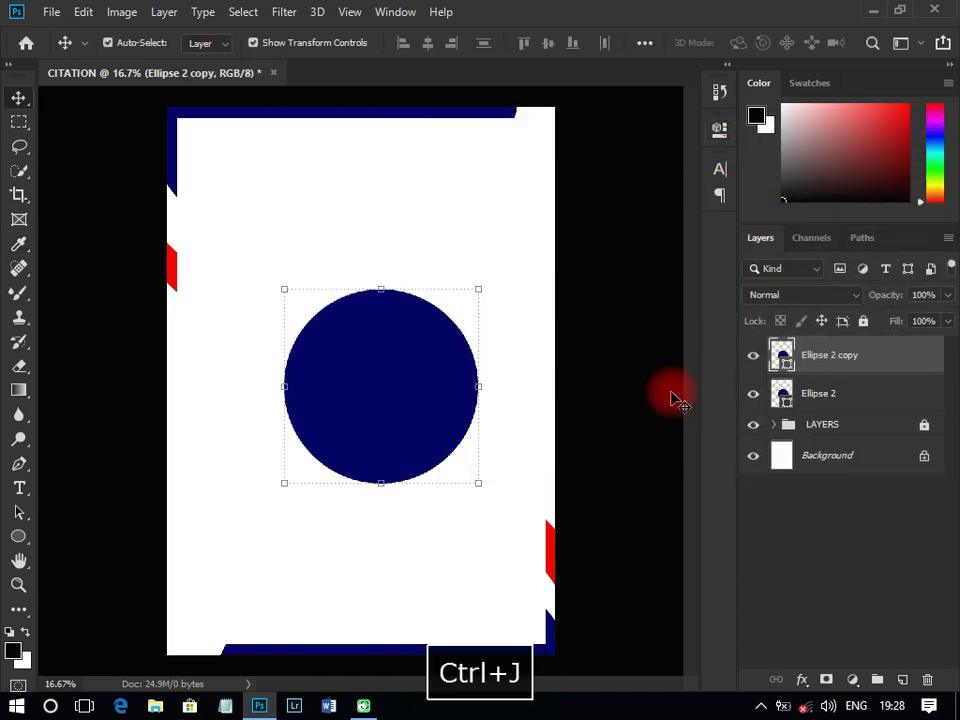
pyautogui.moveTo(478, 289); pyautogui.dragTo(454, 312)
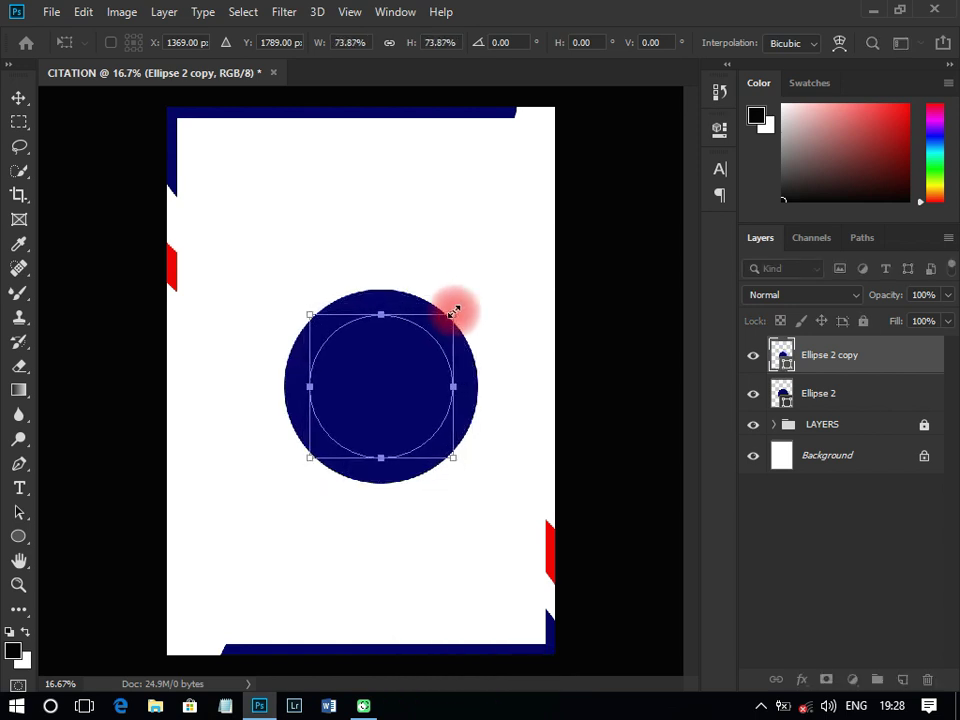
pyautogui.press('Return')
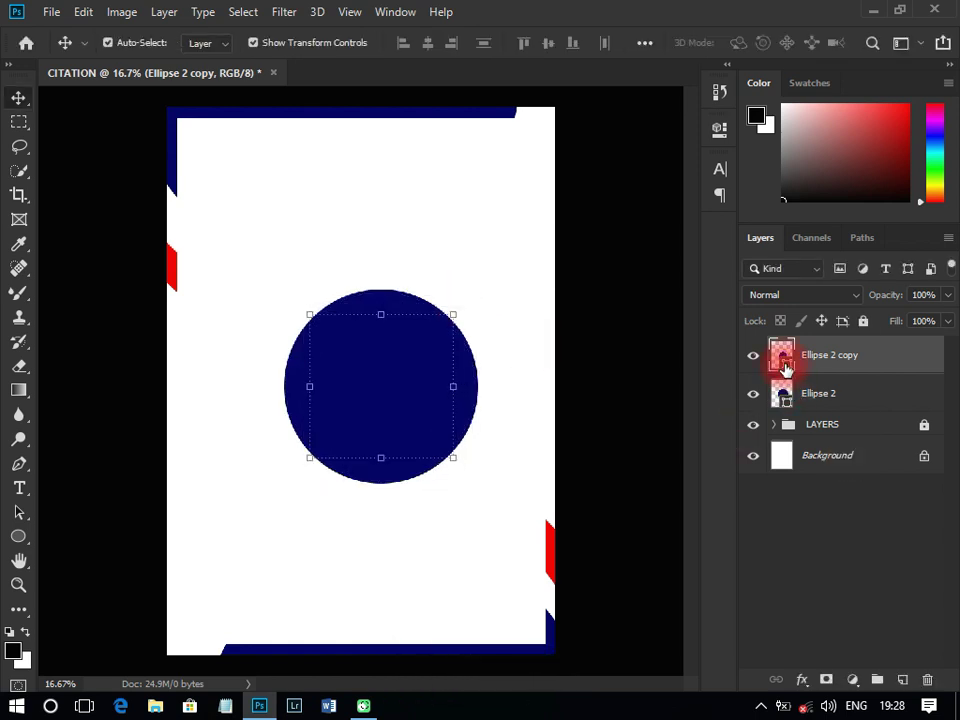
pyautogui.doubleClick(785, 369)
pyautogui.click(426, 253)
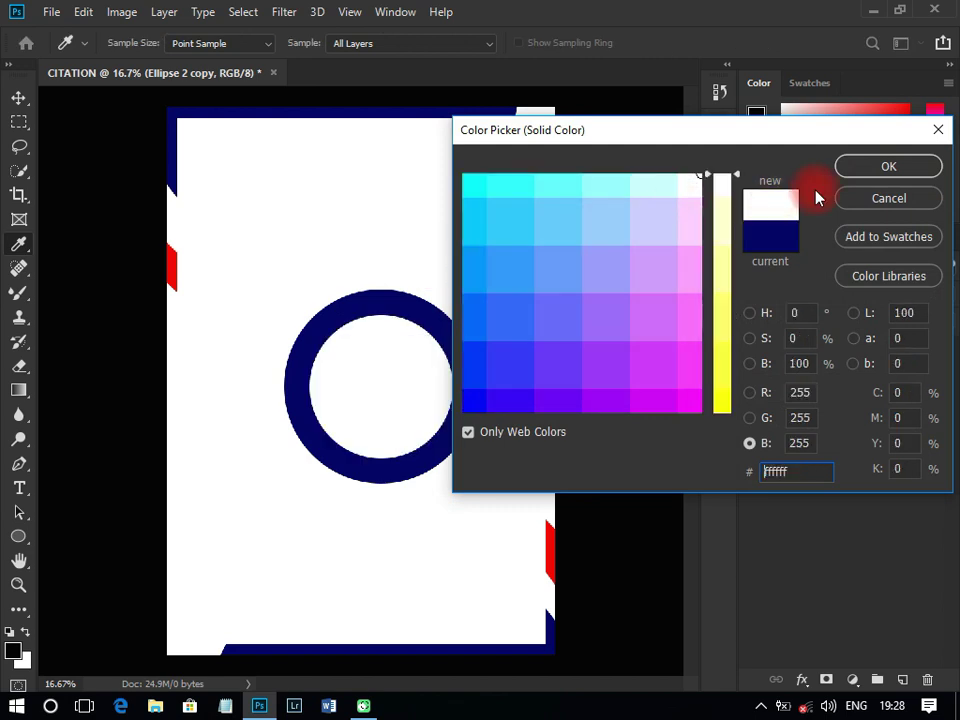
pyautogui.click(873, 173)
# Duplicate the white circle, shrink it further, and fill the innermost circle red.
pyautogui.hotkey('ctrl', 'j')
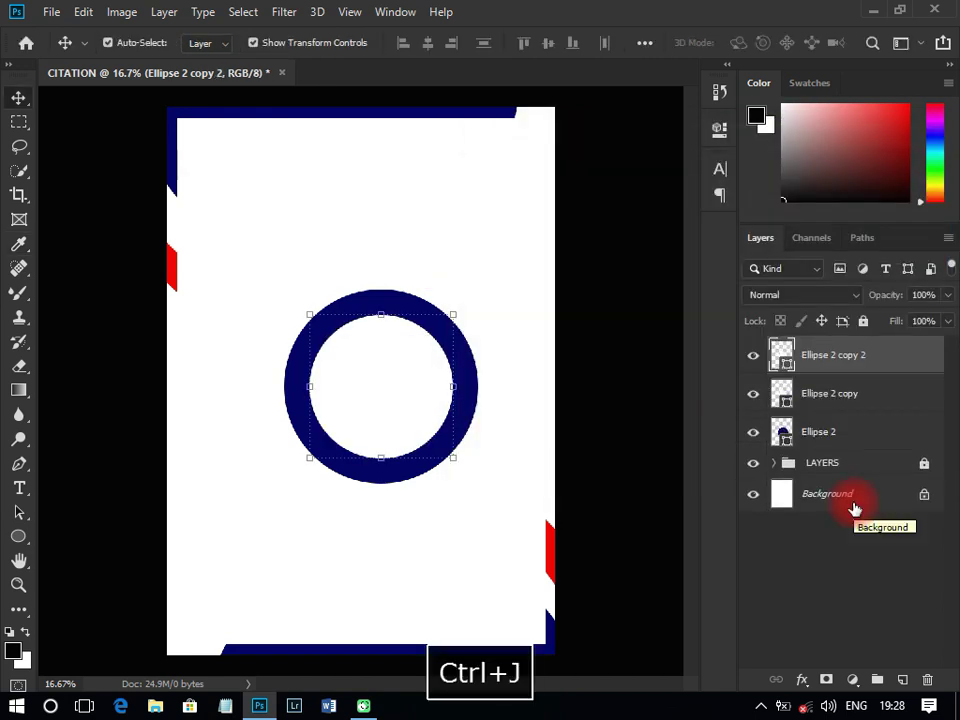
pyautogui.moveTo(453, 314); pyautogui.dragTo(422, 336)
pyautogui.press('Return')
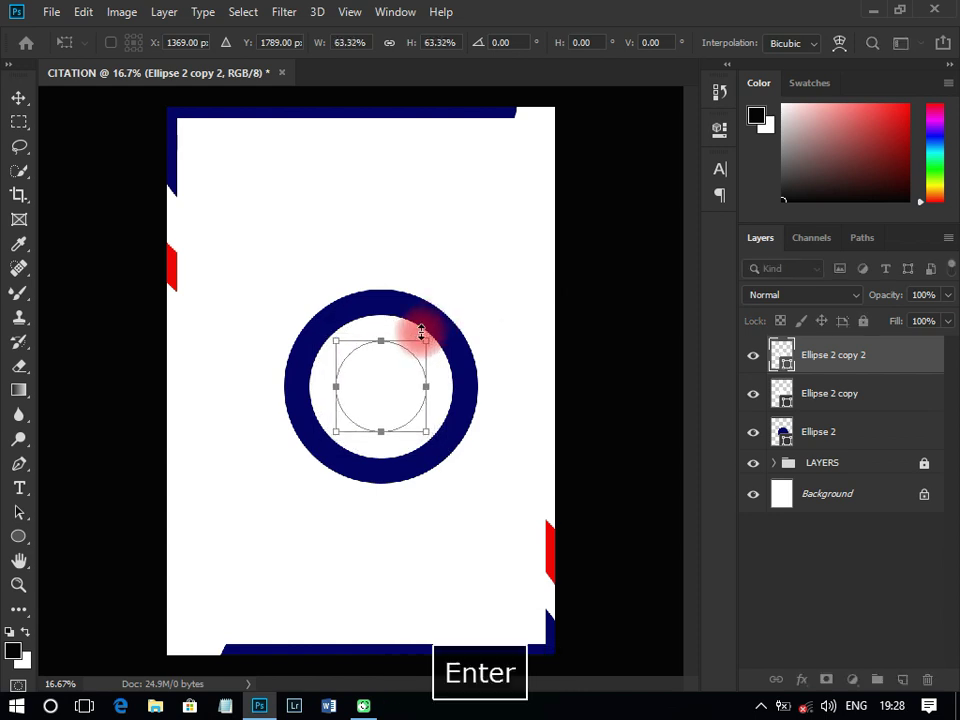
pyautogui.click(768, 365)
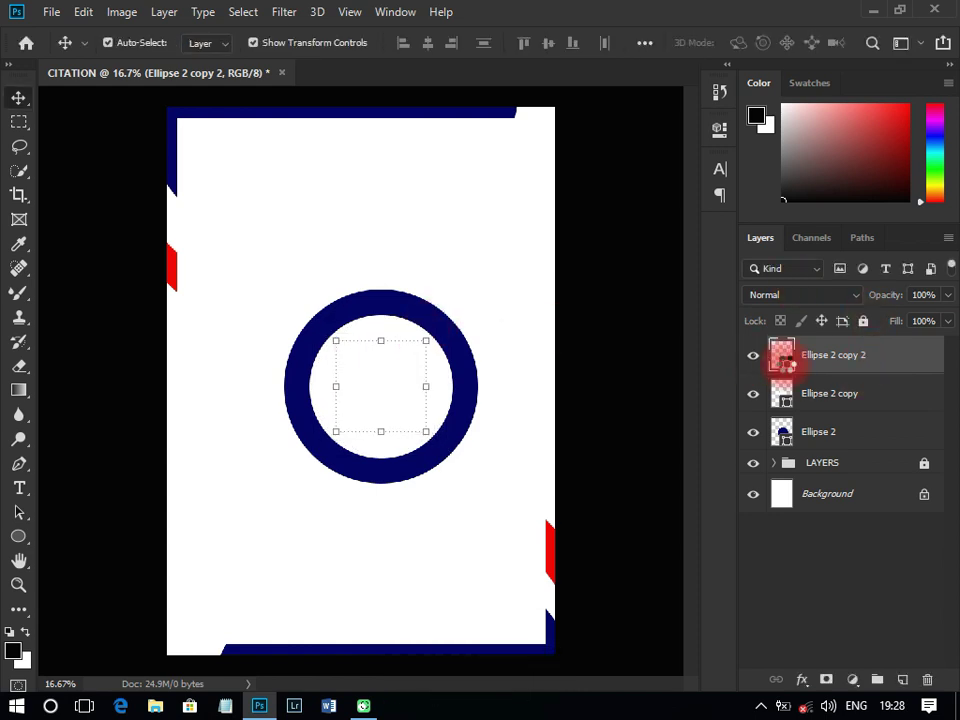
pyautogui.doubleClick(782, 362)
pyautogui.click(170, 271)
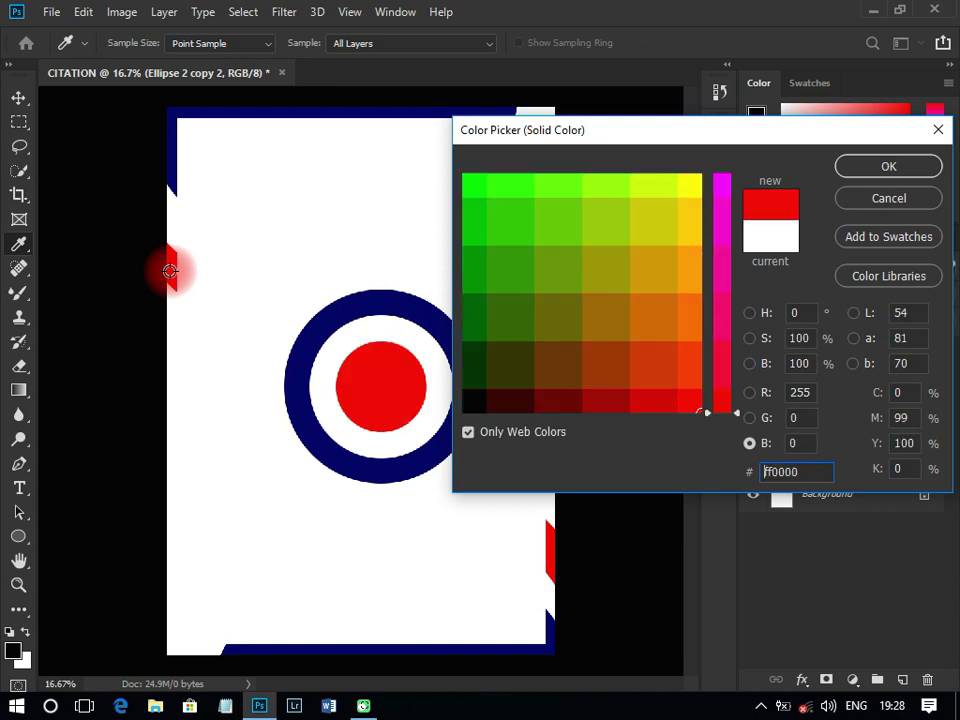
pyautogui.click(908, 167)
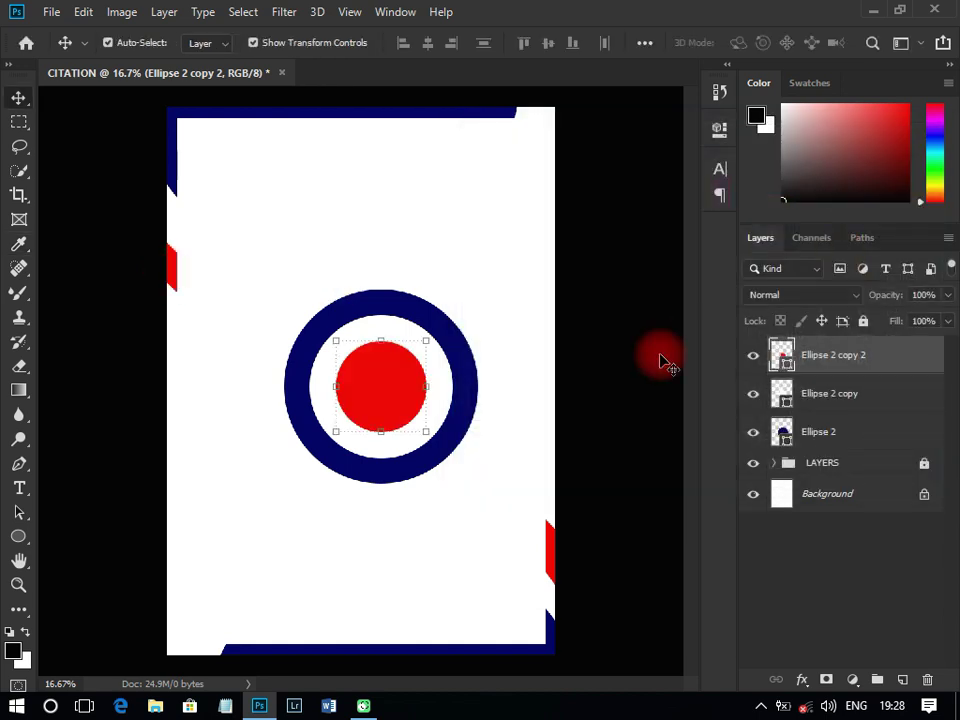
pyautogui.click(607, 410)
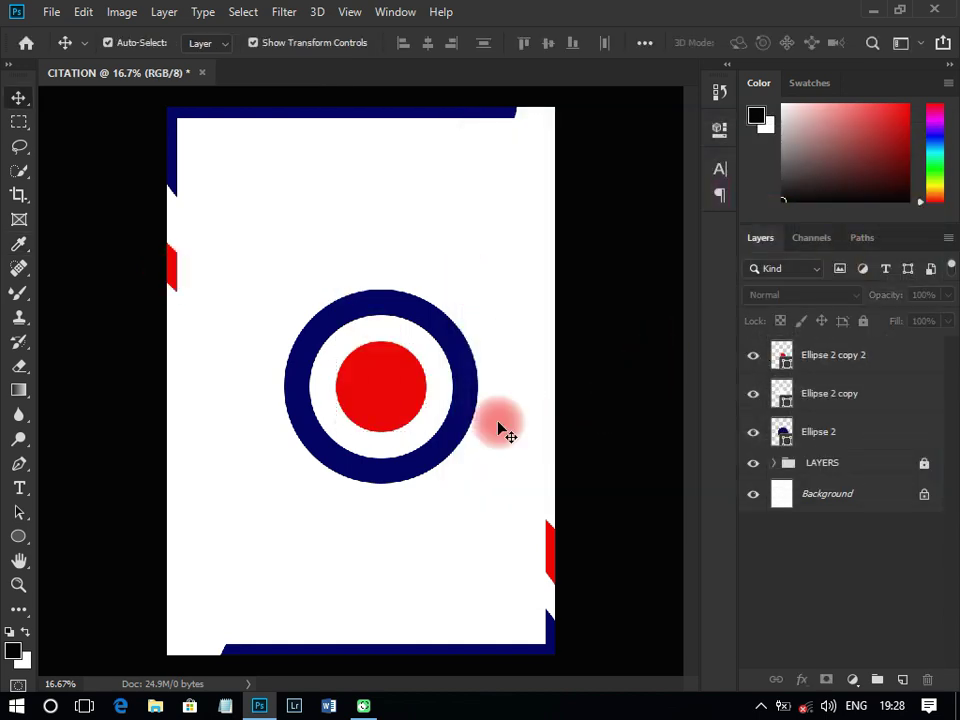
# Recolour the outer circle red and the centre disc navy, then select all three circles.
pyautogui.click(460, 448)
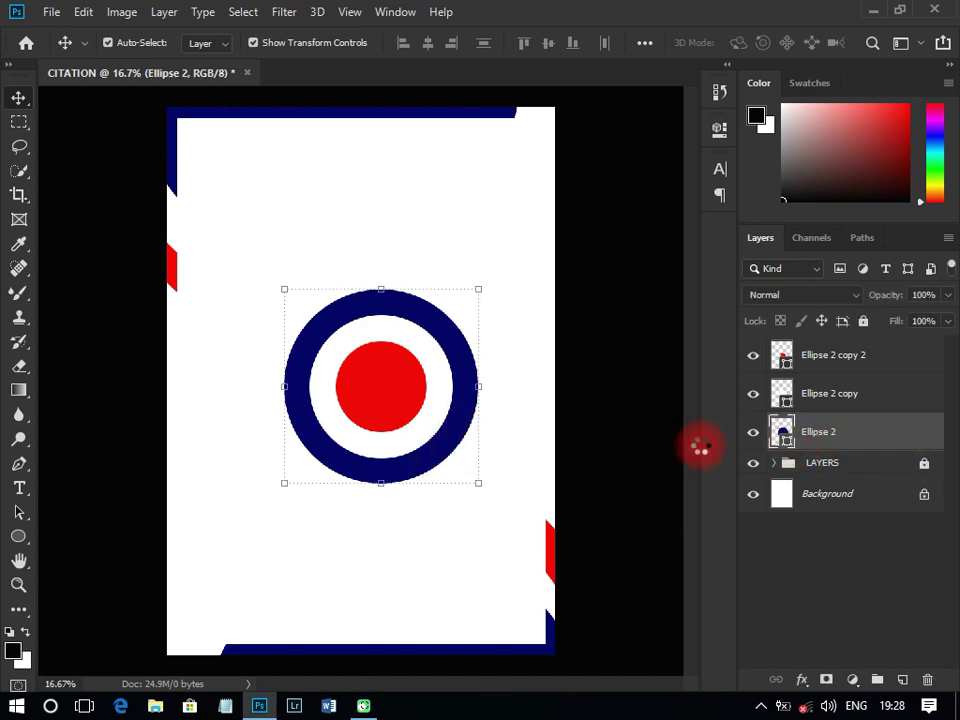
pyautogui.click(390, 396)
pyautogui.click(872, 185)
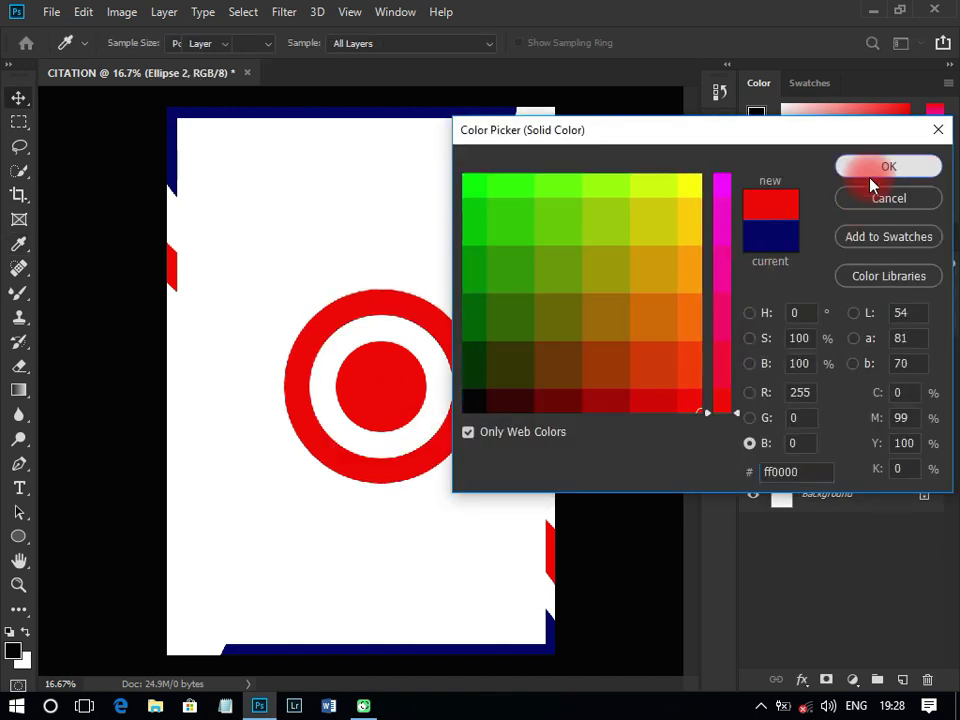
pyautogui.click(428, 398)
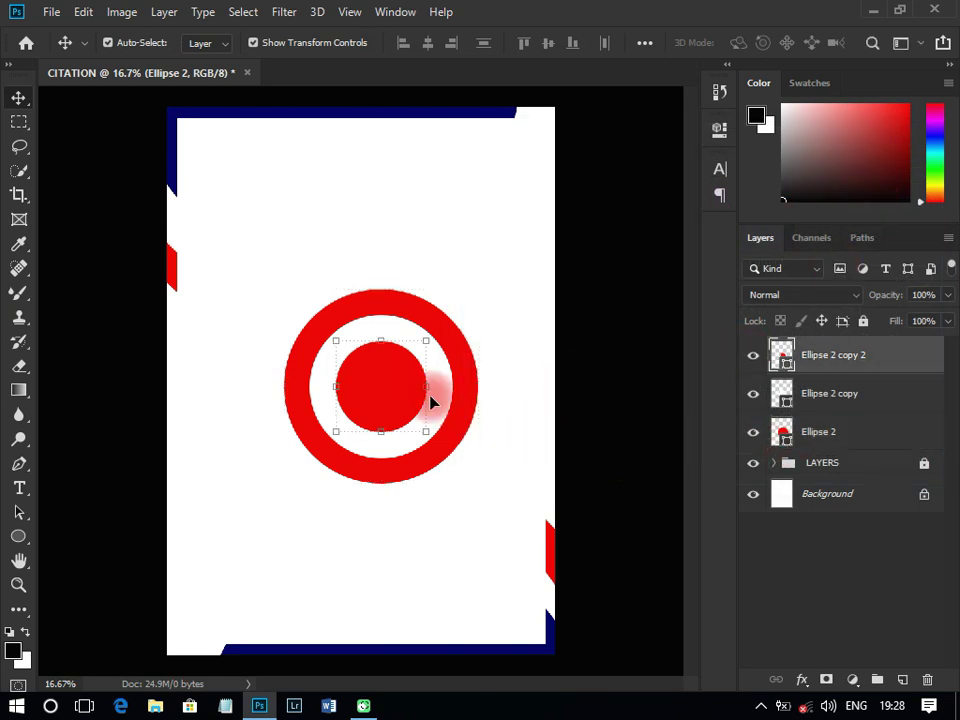
pyautogui.doubleClick(786, 365)
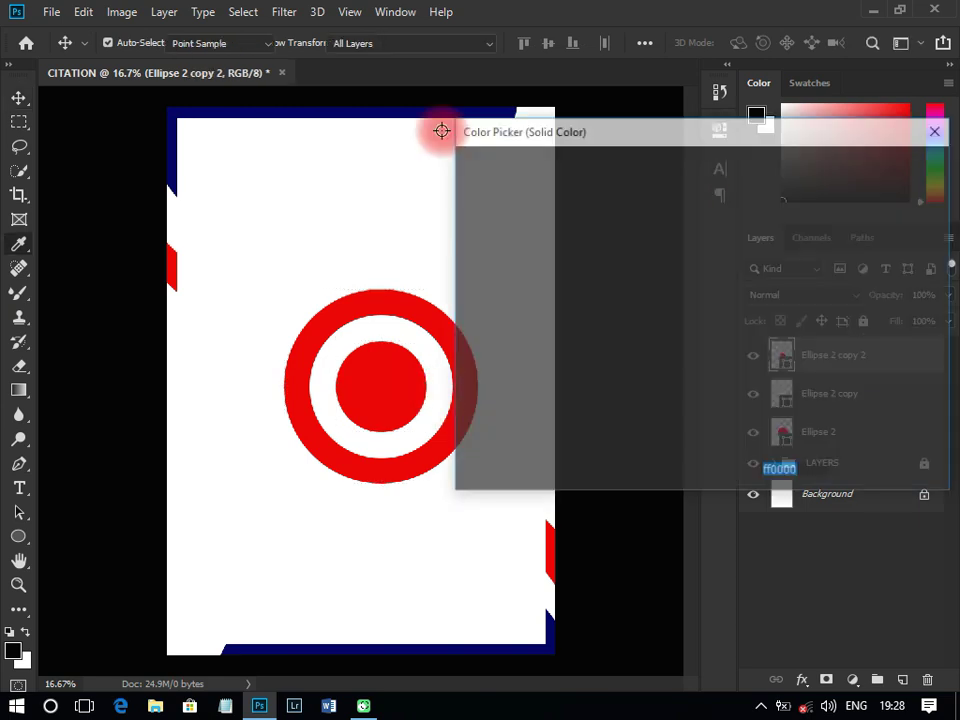
pyautogui.click(435, 111)
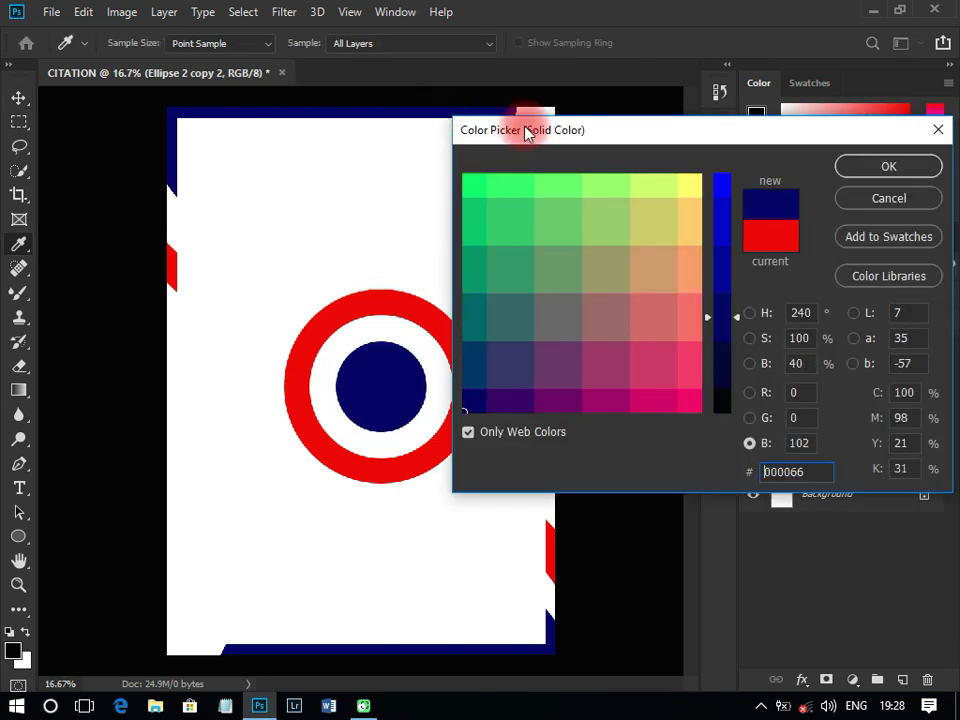
pyautogui.click(882, 172)
pyautogui.keyDown('shift'); pyautogui.click(833, 440); pyautogui.keyUp('shift')
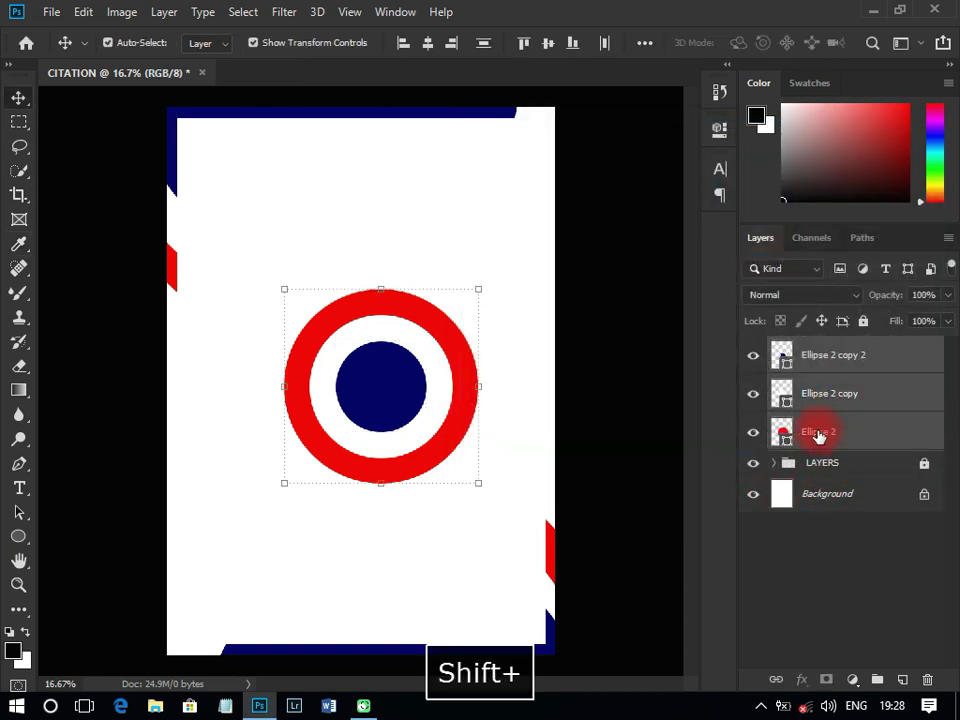
# Enlarge the three-ellipse roundel slightly and move it partly off the page's top-right corner.
pyautogui.press('ctrl')
pyautogui.moveTo(407, 413); pyautogui.dragTo(538, 621)
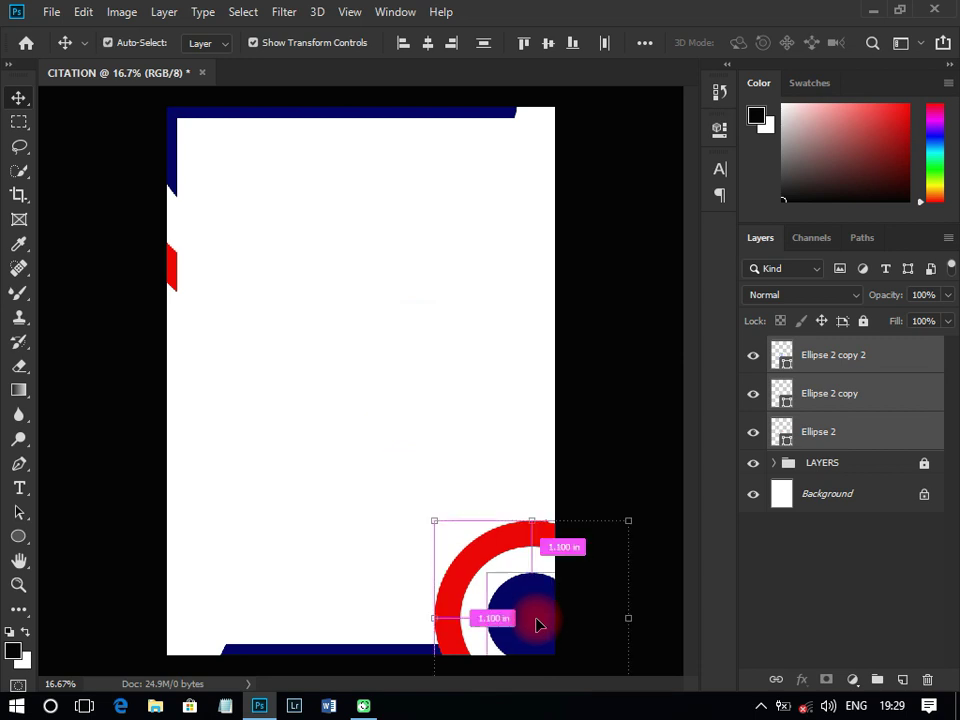
pyautogui.press('alt')
pyautogui.moveTo(633, 520); pyautogui.dragTo(634, 515)
pyautogui.press('Return')
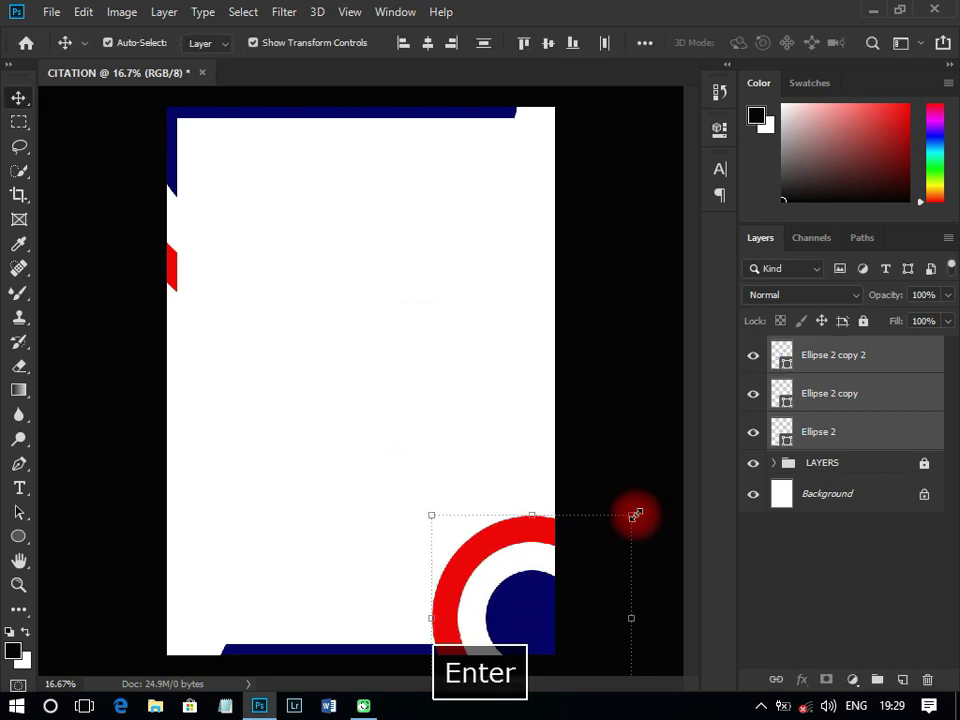
pyautogui.press('ctrl')
pyautogui.moveTo(525, 619); pyautogui.dragTo(540, 136)
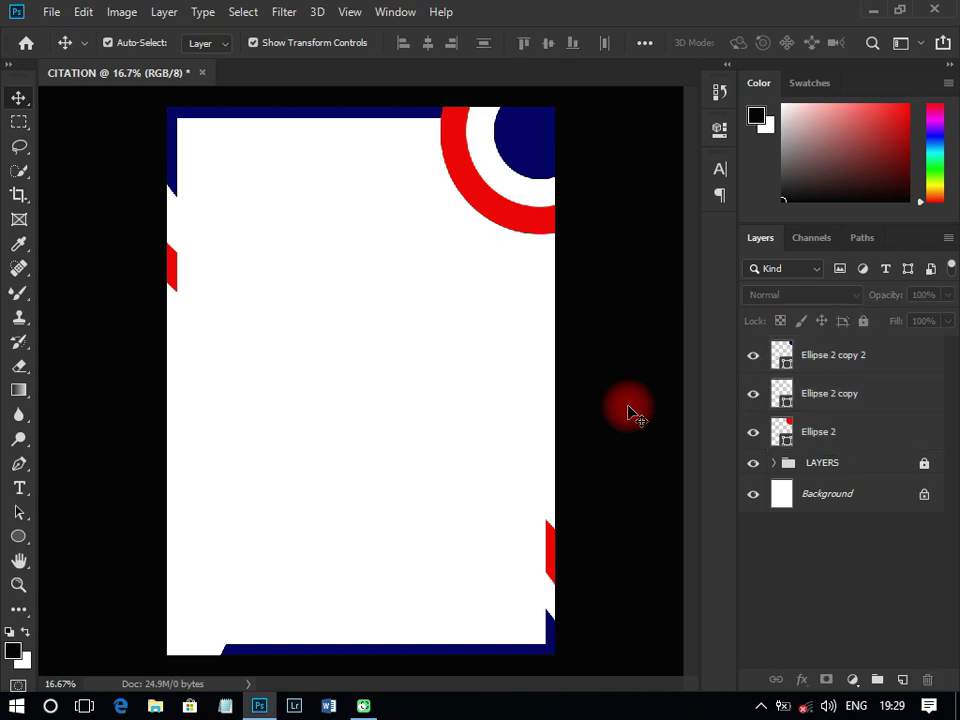
# Save the document as CITATION.psd in the CITATION DESIGN folder.
pyautogui.hotkey('ctrl', 's')
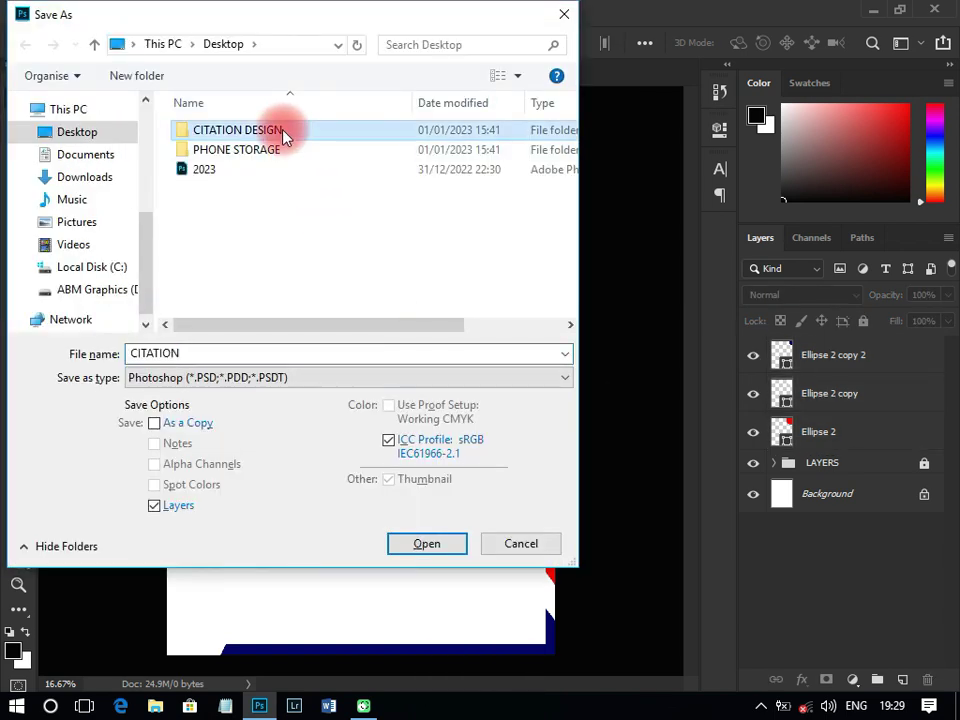
pyautogui.doubleClick(285, 131)
pyautogui.click(427, 545)
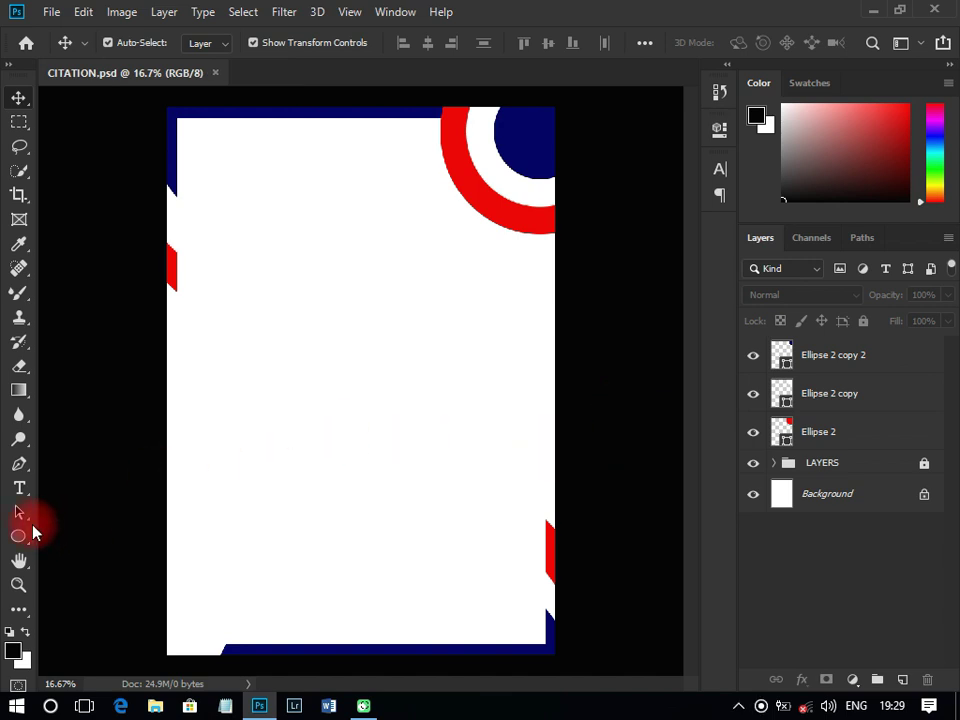
# Draw a wide bar across the middle of the page, filled with navy sampled from the roundel.
pyautogui.moveTo(30, 530); pyautogui.dragTo(65, 537)
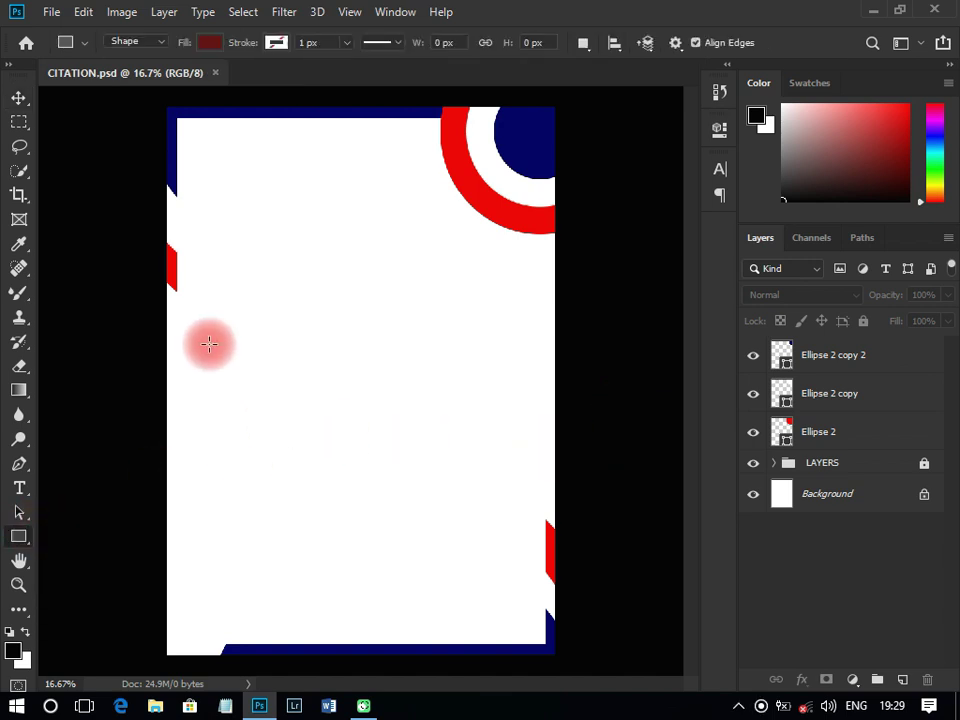
pyautogui.moveTo(208, 344); pyautogui.dragTo(498, 382)
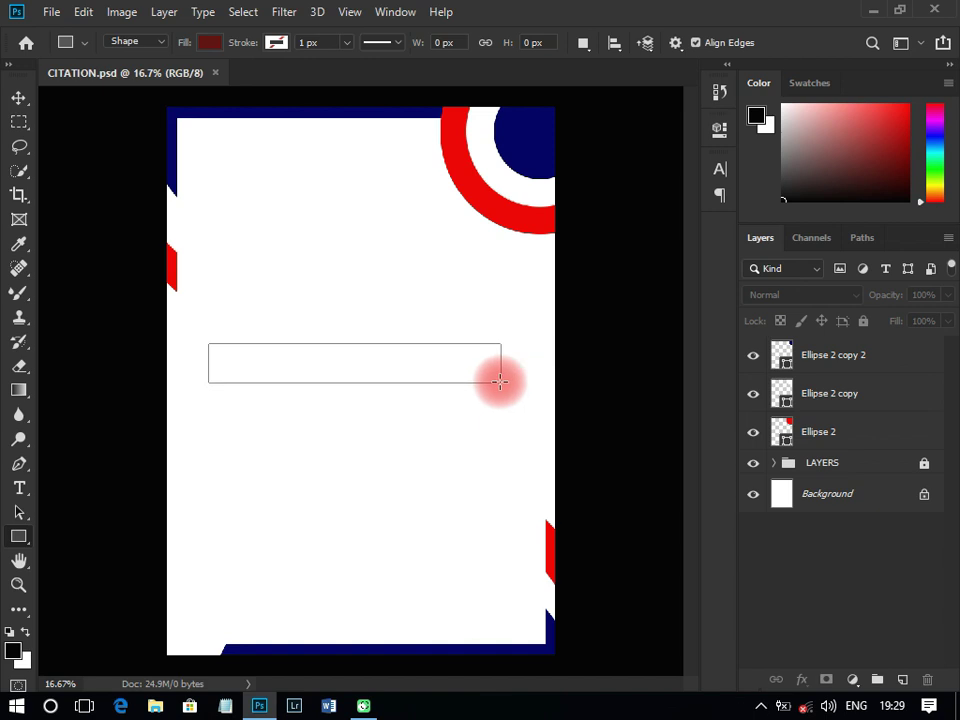
pyautogui.click(19, 97)
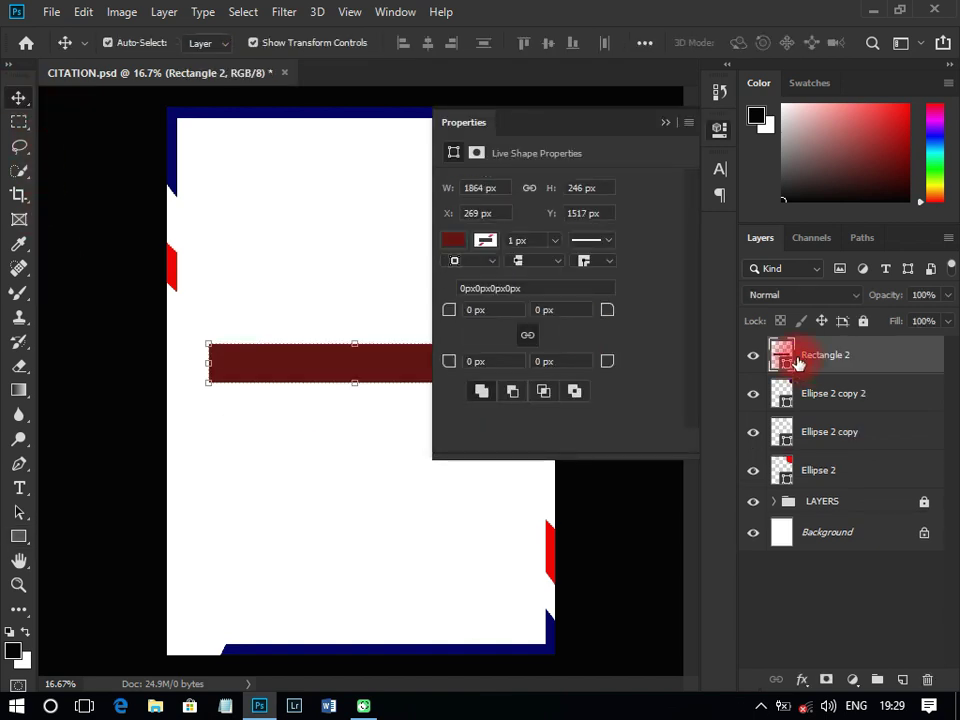
pyautogui.click(721, 138)
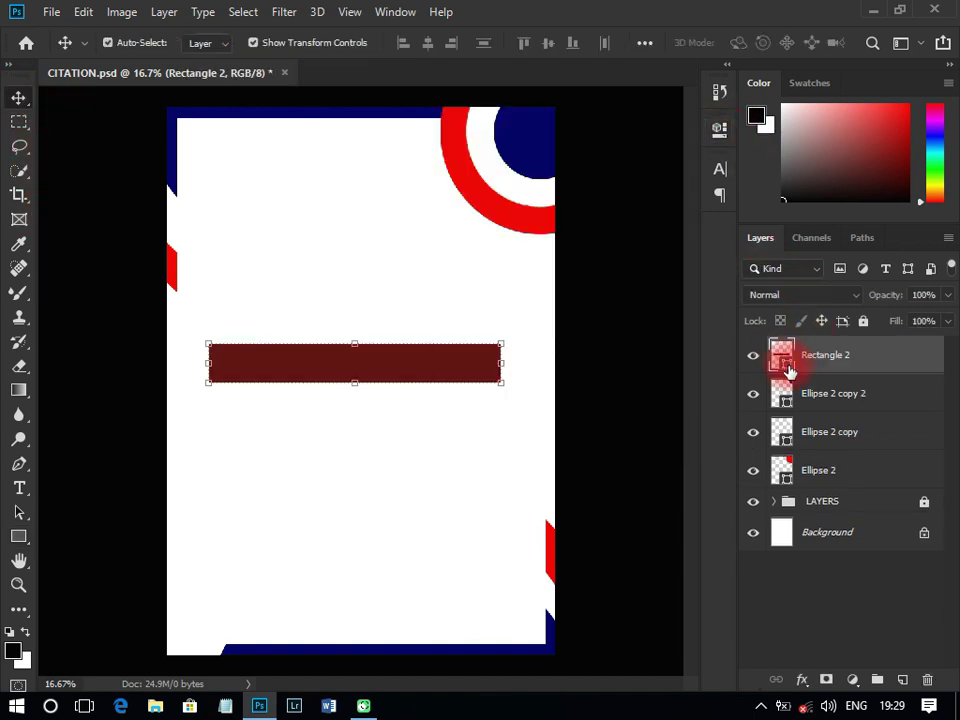
pyautogui.doubleClick(787, 371)
pyautogui.moveTo(555, 132); pyautogui.dragTo(685, 185)
pyautogui.click(535, 143)
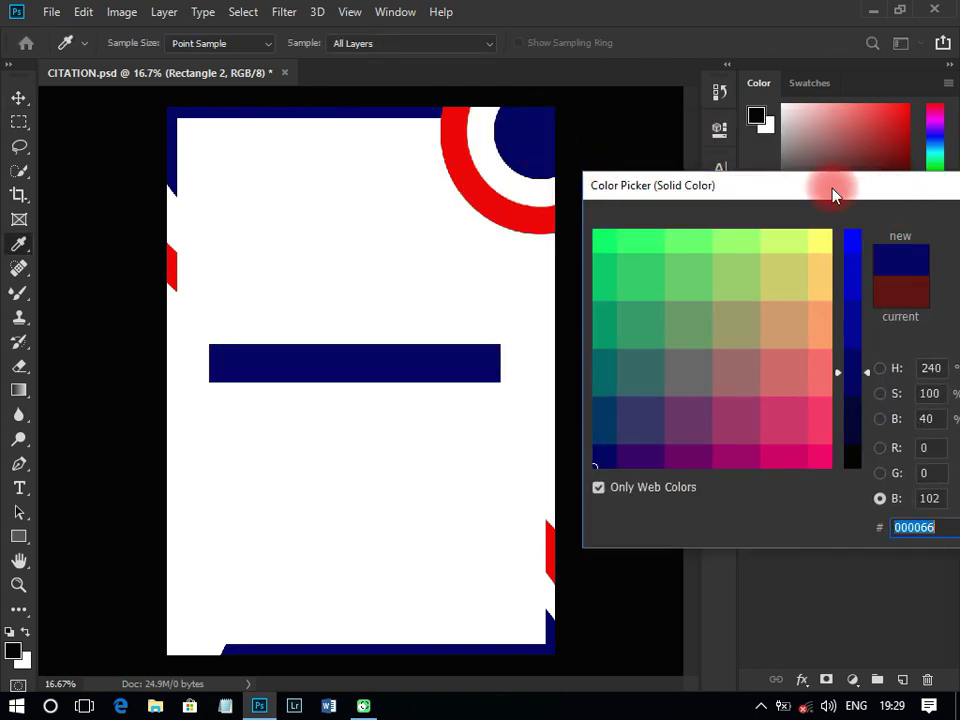
pyautogui.moveTo(835, 195); pyautogui.dragTo(653, 195)
pyautogui.click(823, 223)
# Duplicate the bar, shift the copy slightly lower and fill it white.
pyautogui.hotkey('ctrl', 'j')
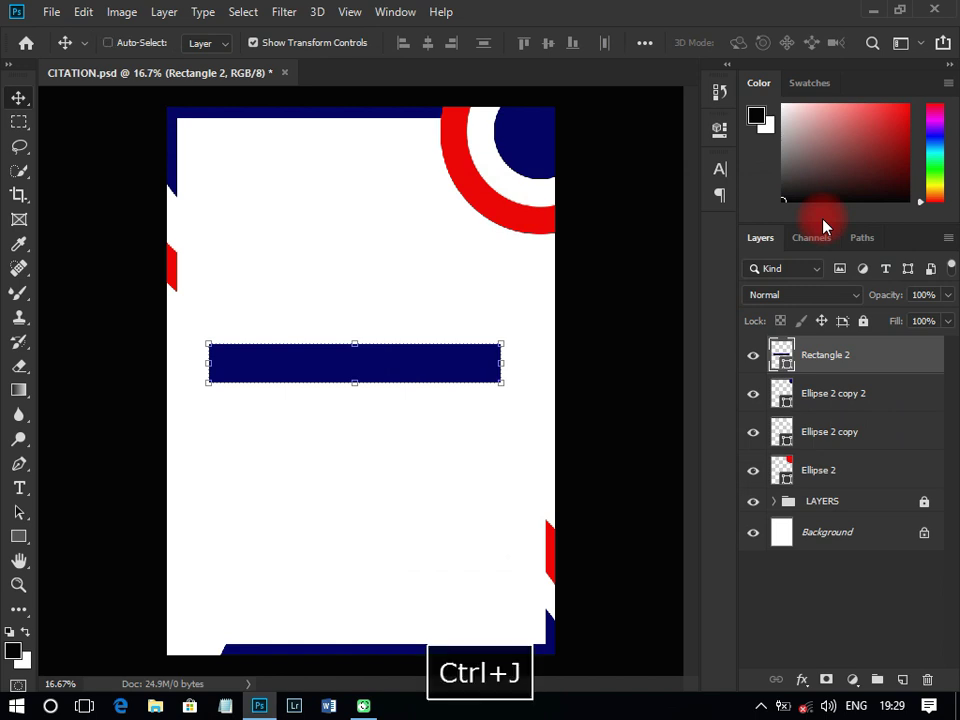
pyautogui.moveTo(405, 369); pyautogui.dragTo(409, 407)
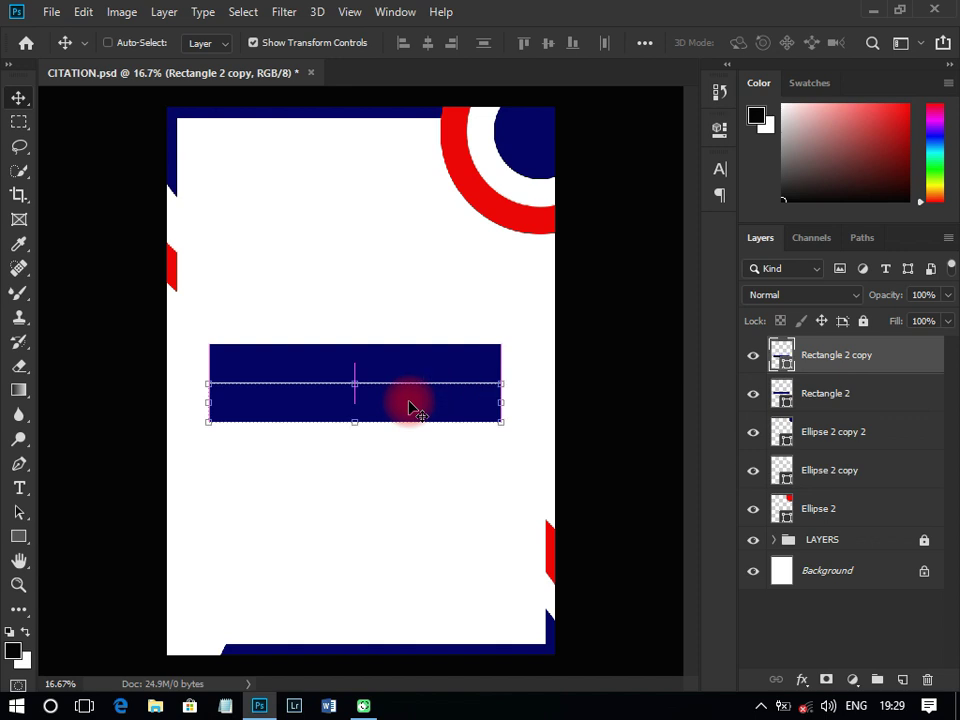
pyautogui.doubleClick(784, 370)
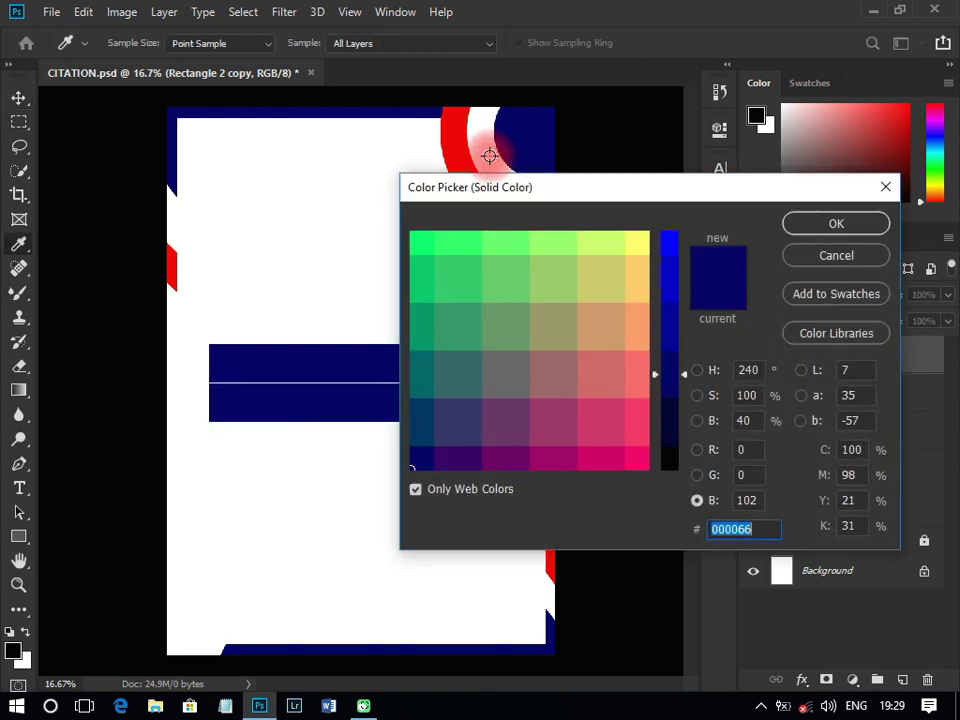
pyautogui.click(490, 153)
pyautogui.click(836, 224)
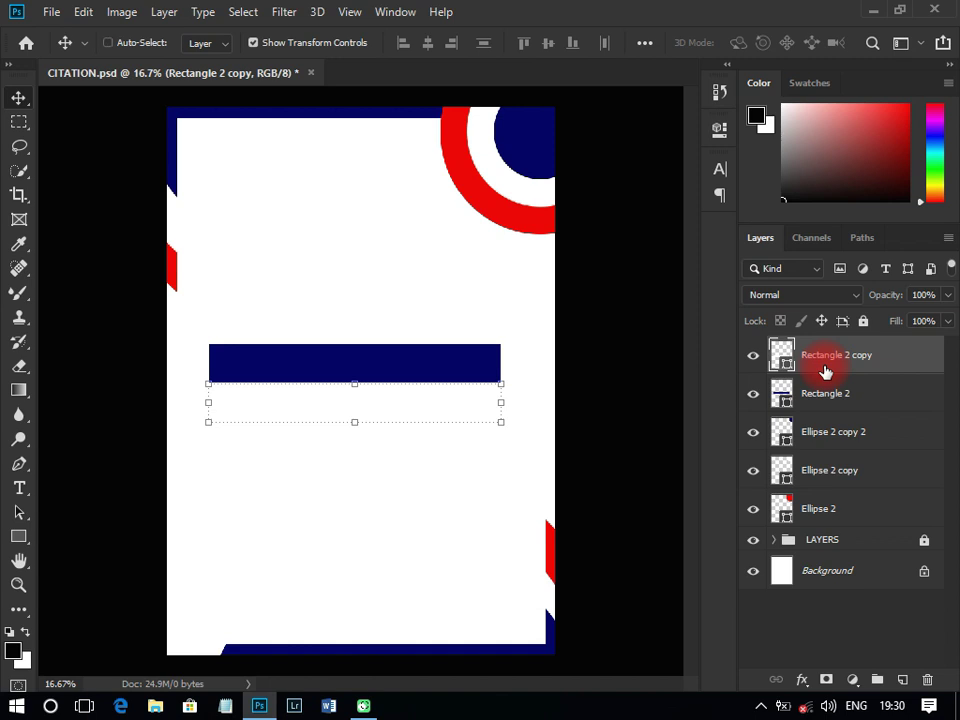
# Add another copy filled red ff0000 and drag it below the navy bar.
pyautogui.hotkey('ctrl', 'j')
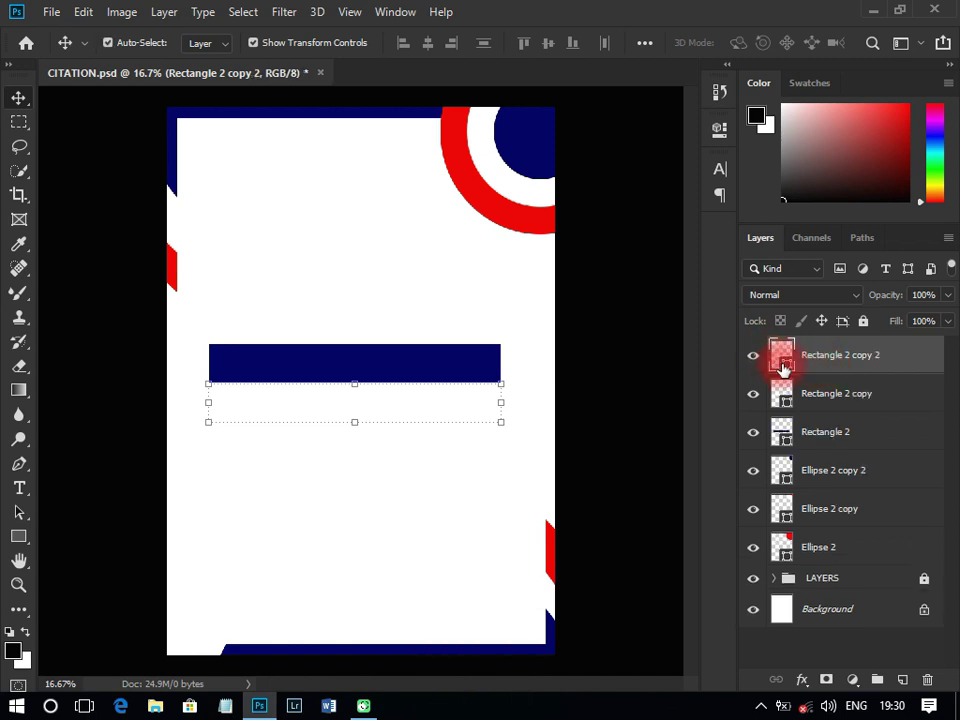
pyautogui.doubleClick(783, 370)
pyautogui.write('ff0000')
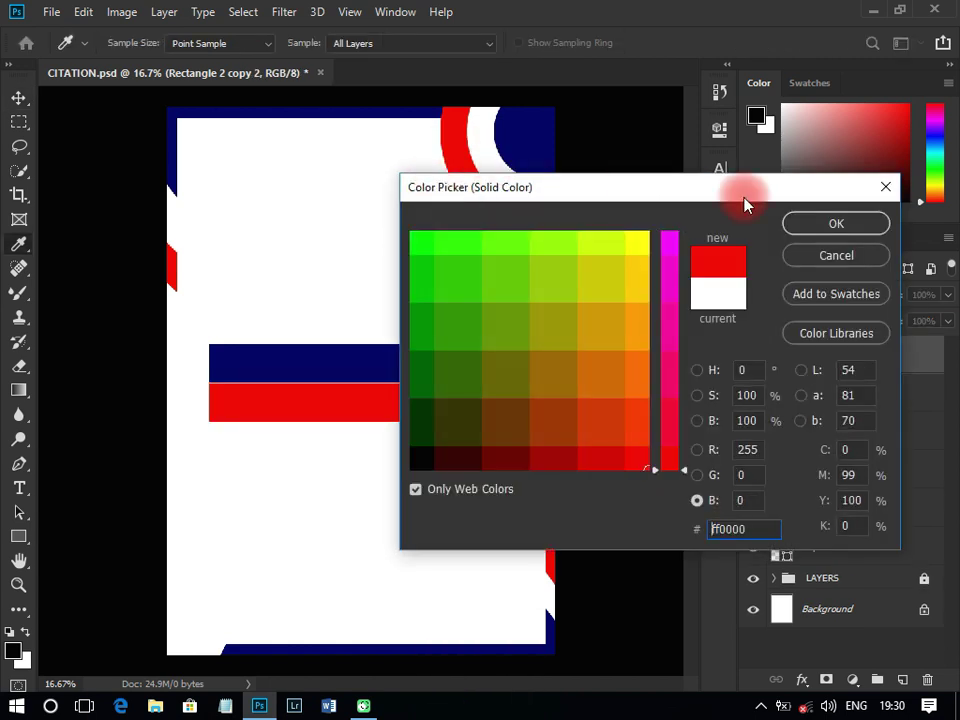
pyautogui.click(810, 222)
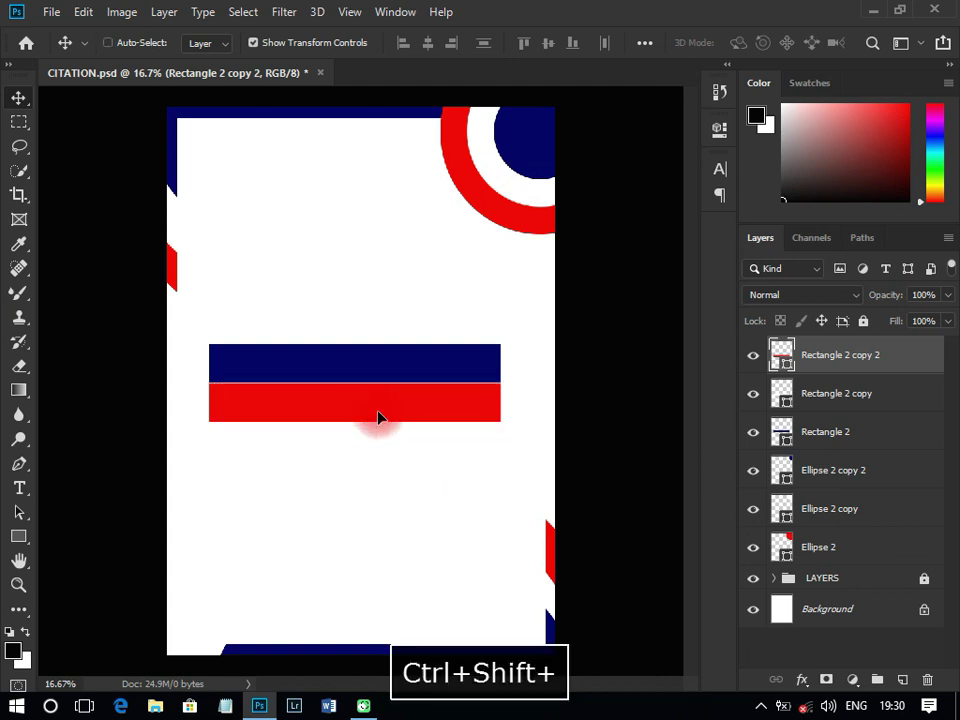
pyautogui.moveTo(378, 417); pyautogui.dragTo(380, 446)
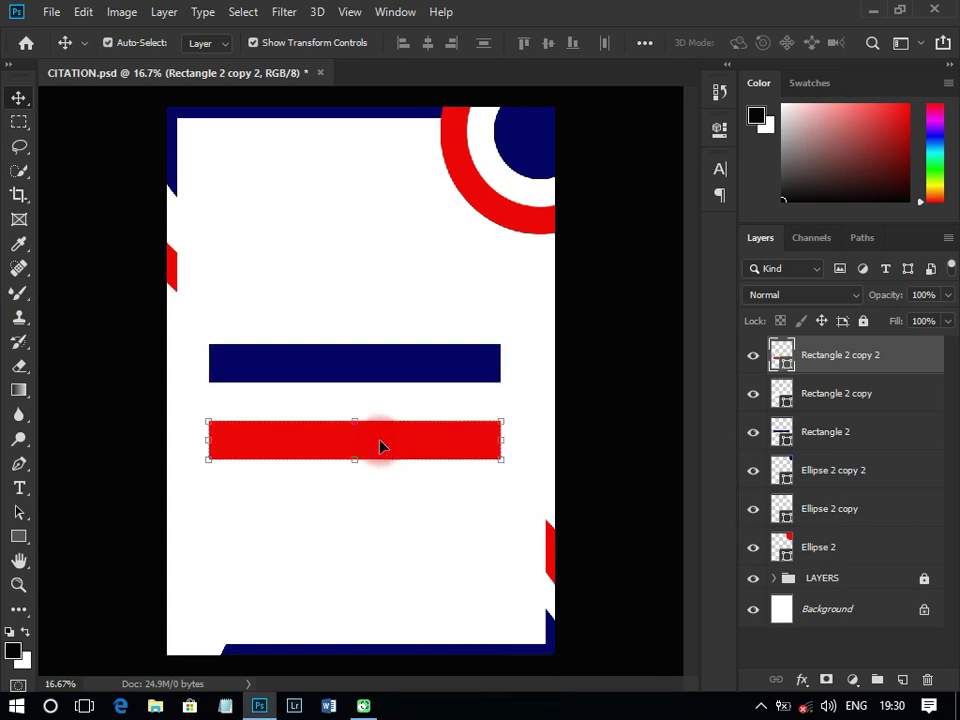
pyautogui.keyDown('shift'); pyautogui.click(827, 431); pyautogui.keyUp('shift')
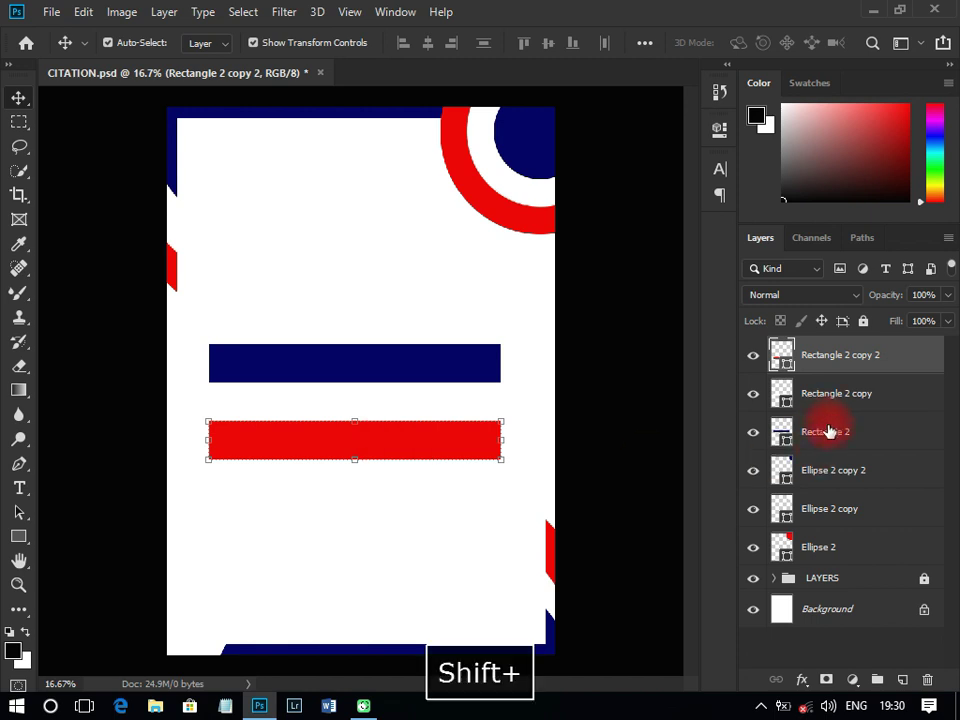
# Move the three bars to the bottom-left and rotate them to about 44 degrees.
pyautogui.moveTo(377, 450); pyautogui.dragTo(296, 587)
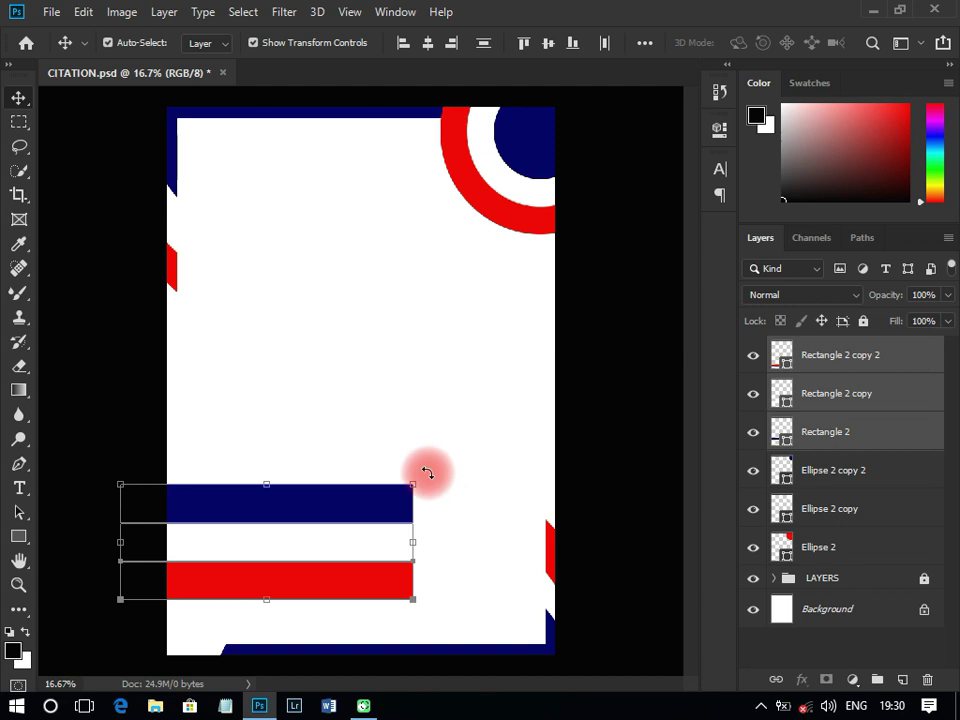
pyautogui.moveTo(428, 471); pyautogui.dragTo(418, 594)
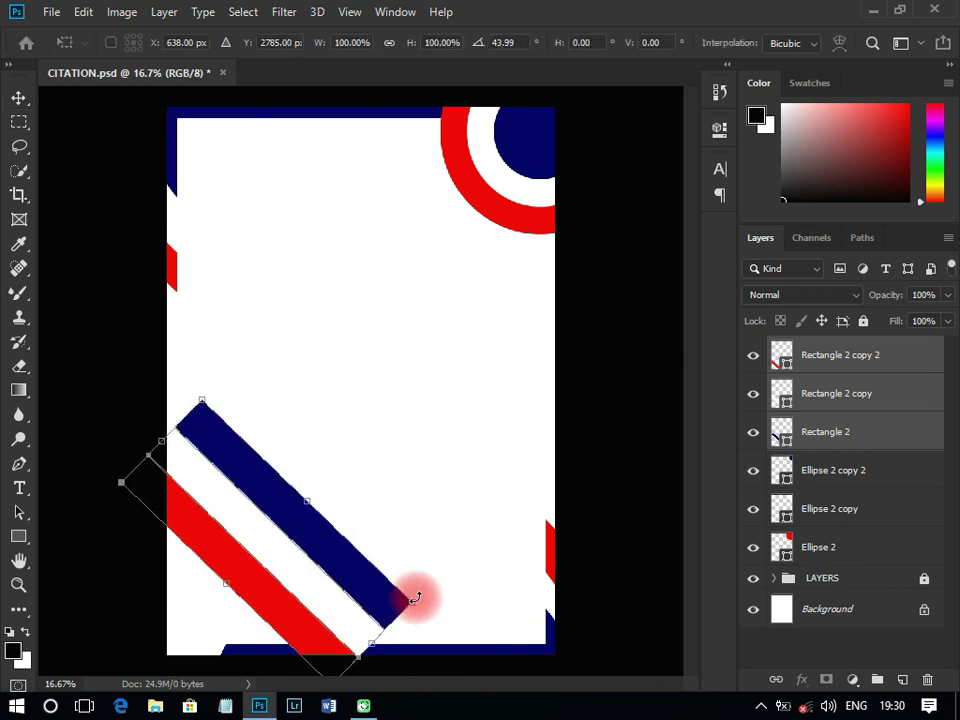
pyautogui.moveTo(338, 587); pyautogui.dragTo(297, 614)
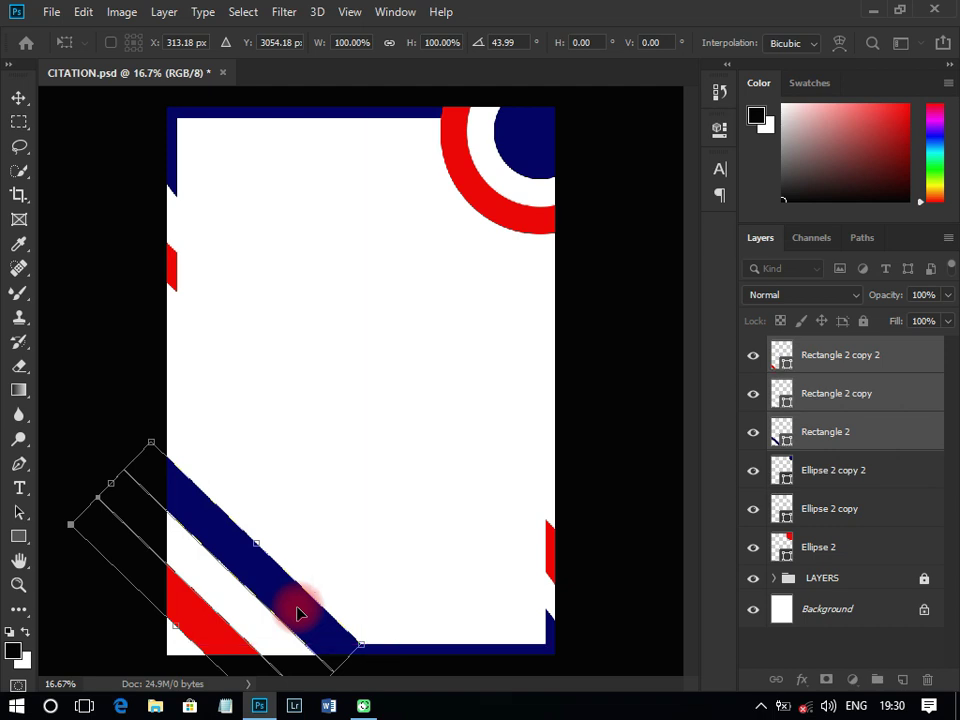
pyautogui.press('Return')
# Group the three bar layers as LINE and shift the group slightly down and right.
pyautogui.click(626, 486)
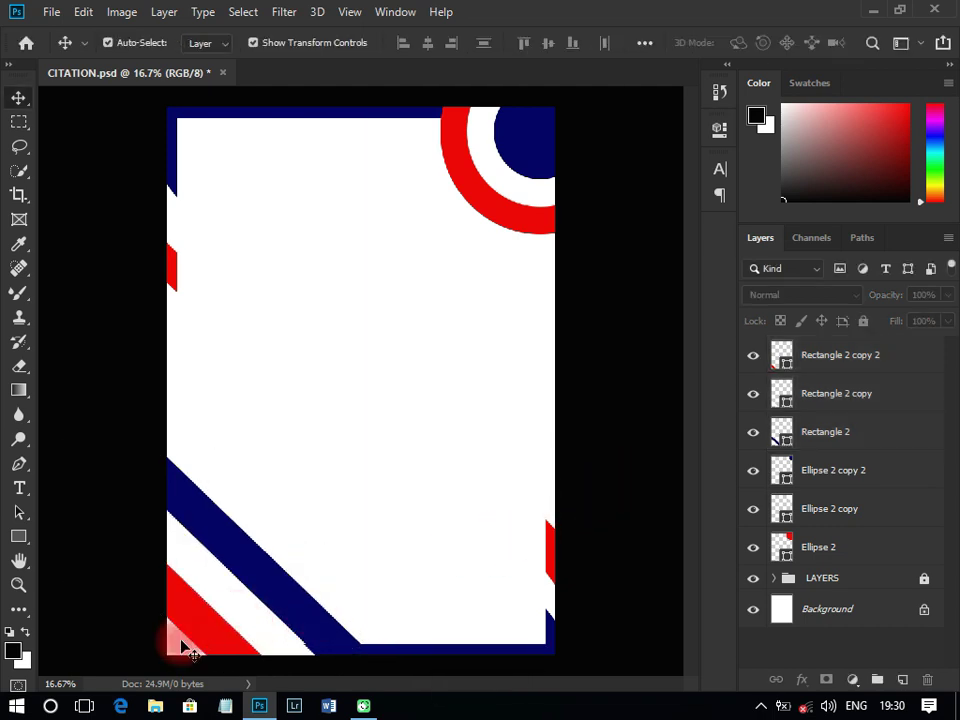
pyautogui.click(806, 366)
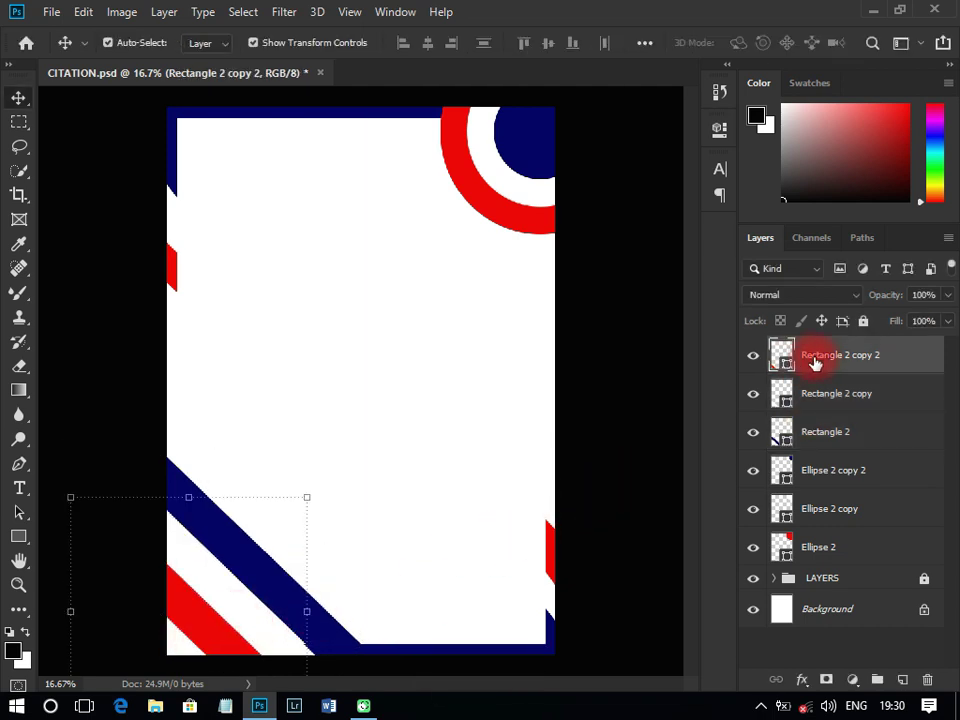
pyautogui.keyDown('shift'); pyautogui.click(828, 438); pyautogui.keyUp('shift')
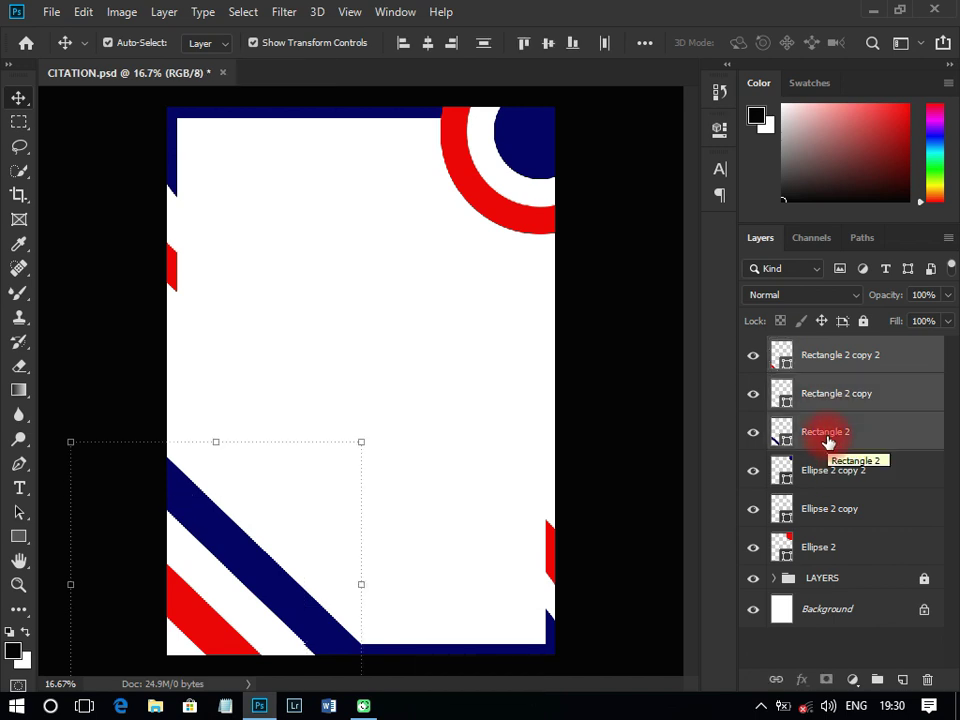
pyautogui.hotkey('ctrl', 'g')
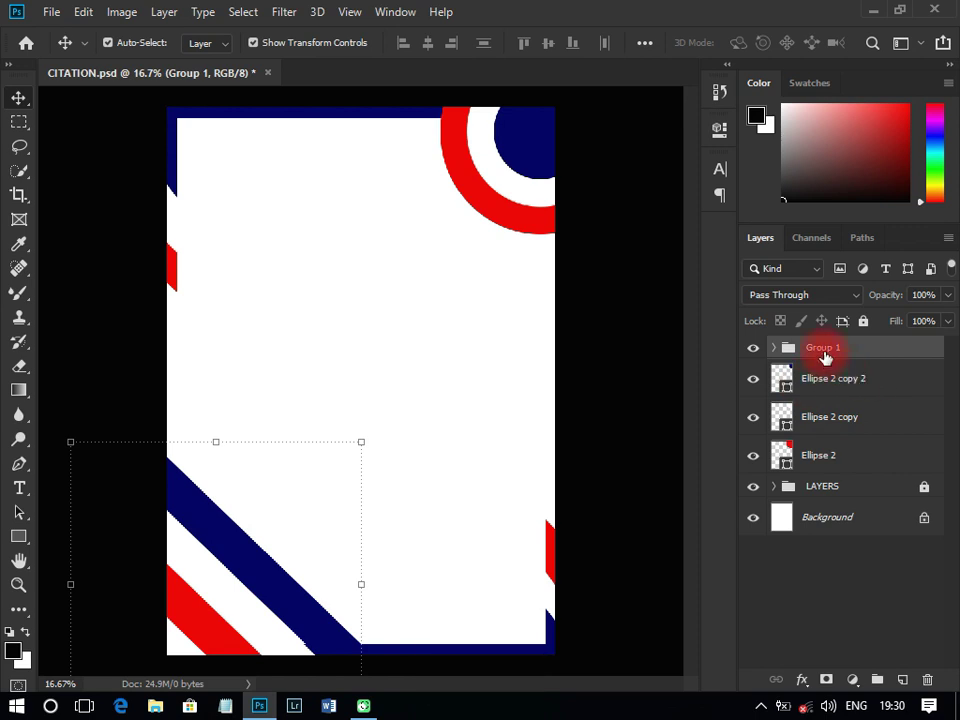
pyautogui.write('LINE')
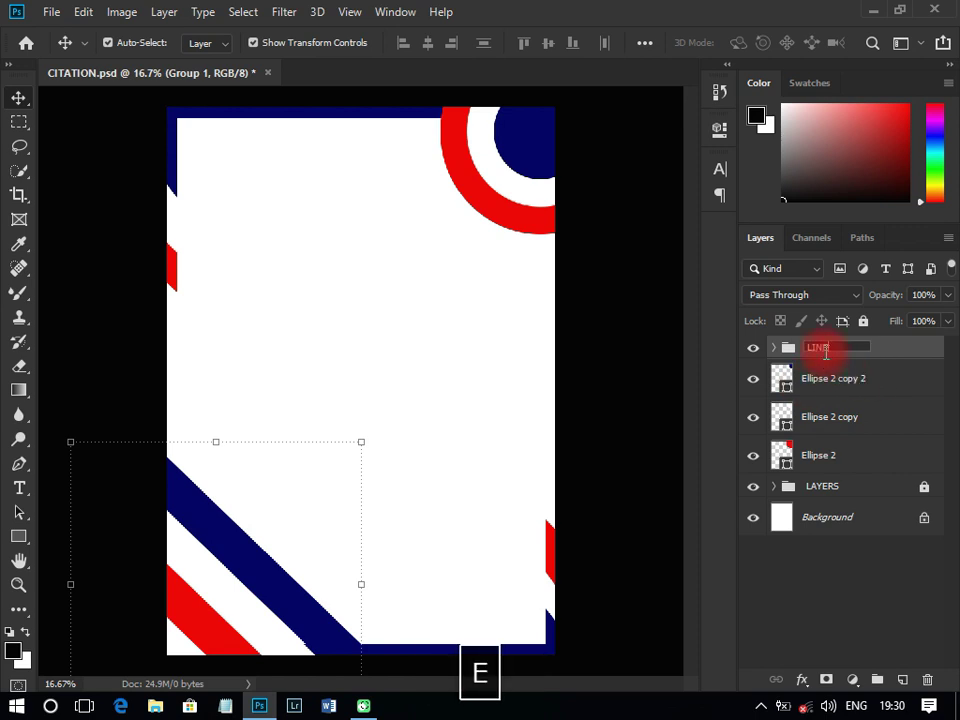
pyautogui.press('Return')
pyautogui.moveTo(228, 562)
pyautogui.mouseDown()
pyautogui.moveTo(253, 561)
pyautogui.moveTo(234, 576)
pyautogui.mouseUp()
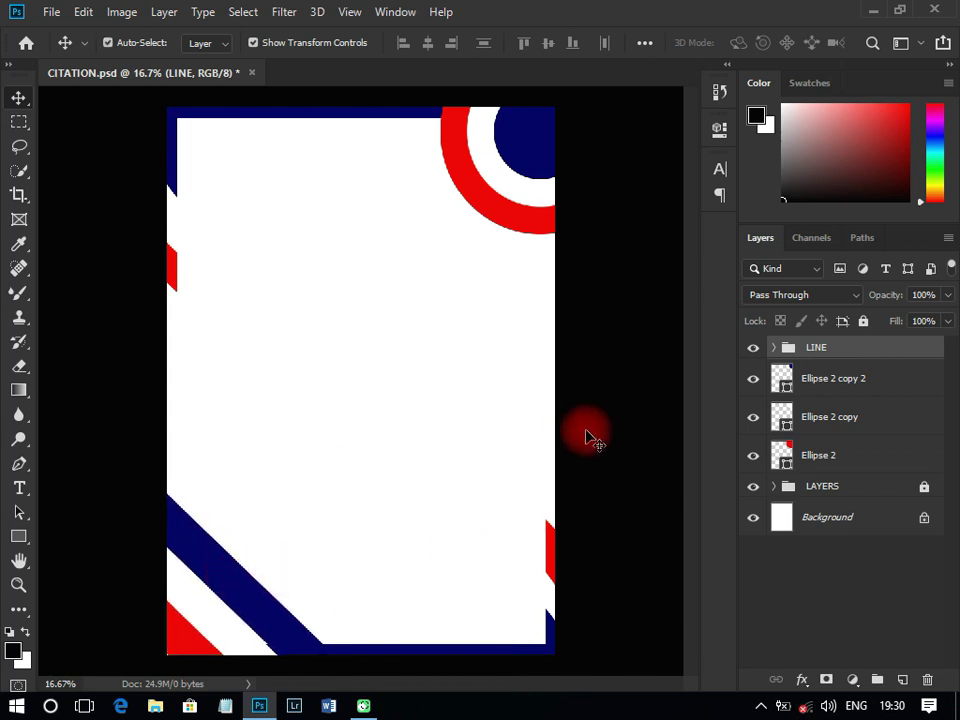
# Bring up the File > Place Linked file chooser.
pyautogui.click(592, 438)
pyautogui.click(49, 14)
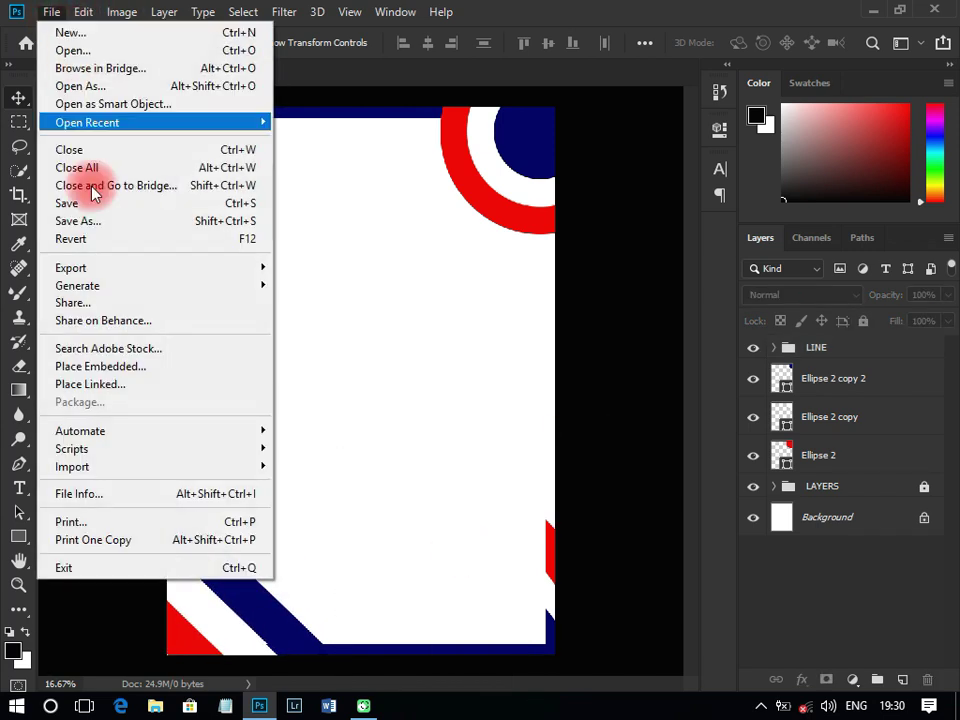
pyautogui.click(109, 386)
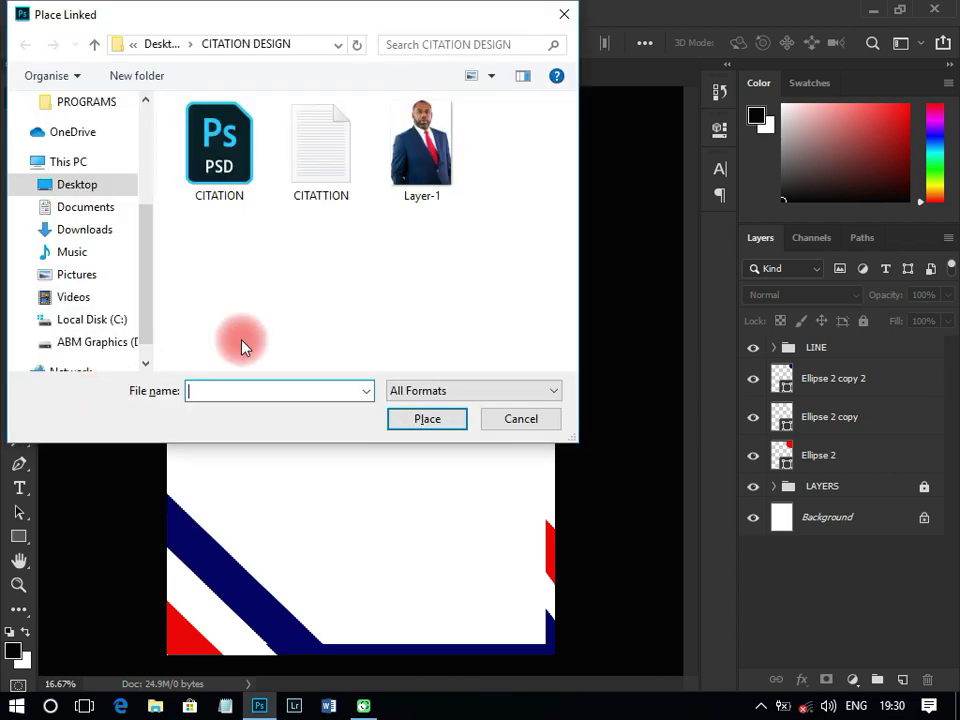
# Place the Layer-1 portrait photo, scaled to about 7%, in the page's bottom-left corner.
pyautogui.doubleClick(420, 146)
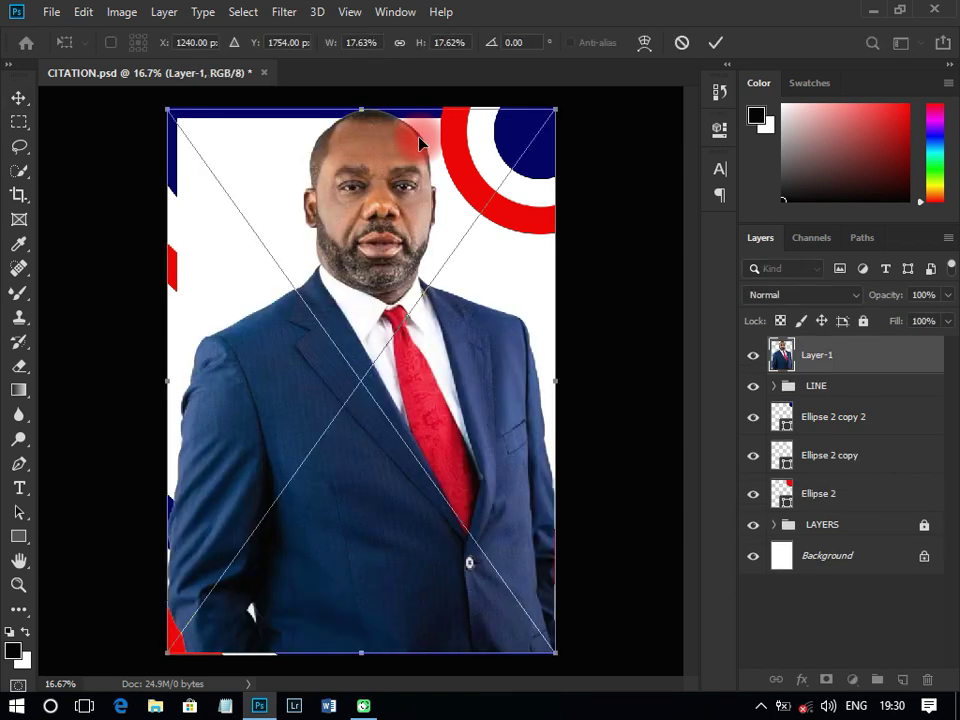
pyautogui.moveTo(554, 105); pyautogui.dragTo(430, 285)
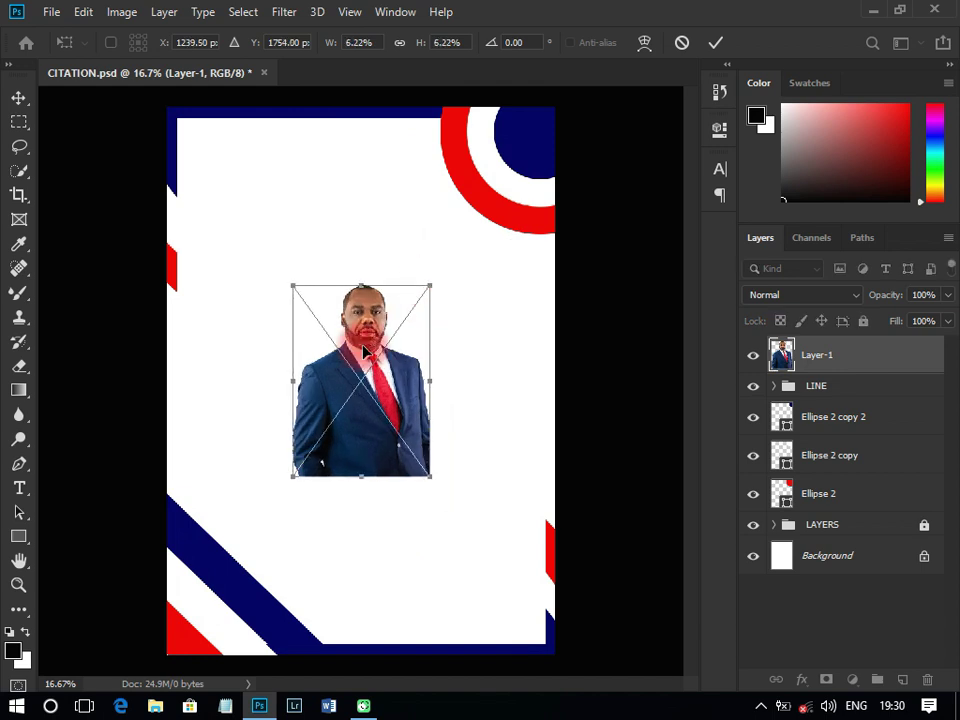
pyautogui.moveTo(363, 351); pyautogui.dragTo(244, 514)
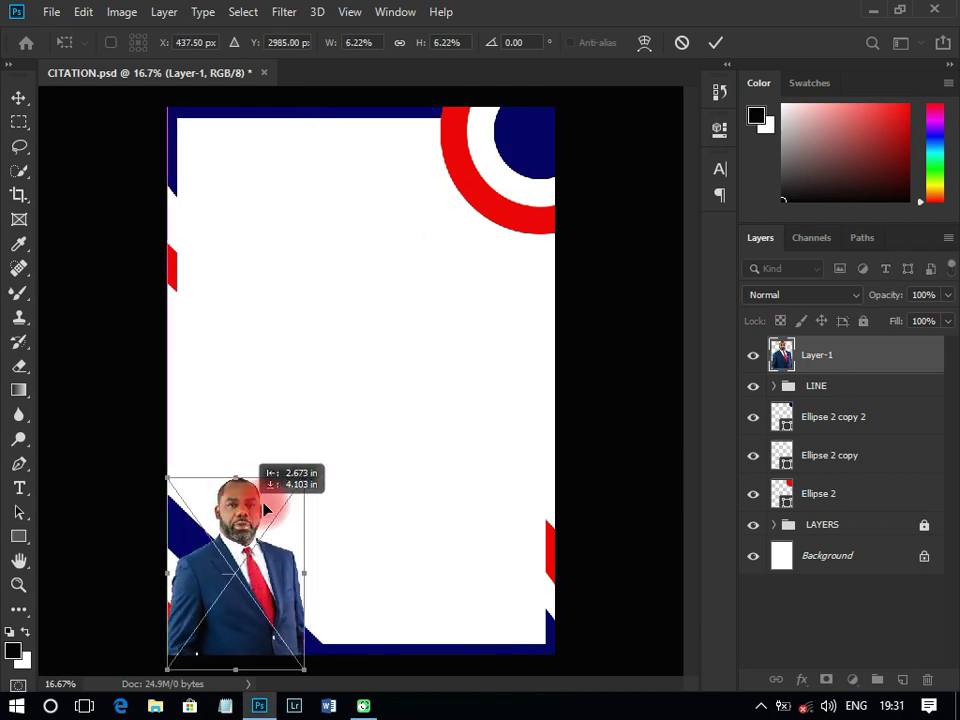
pyautogui.moveTo(304, 479); pyautogui.dragTo(315, 470)
pyautogui.press('Return')
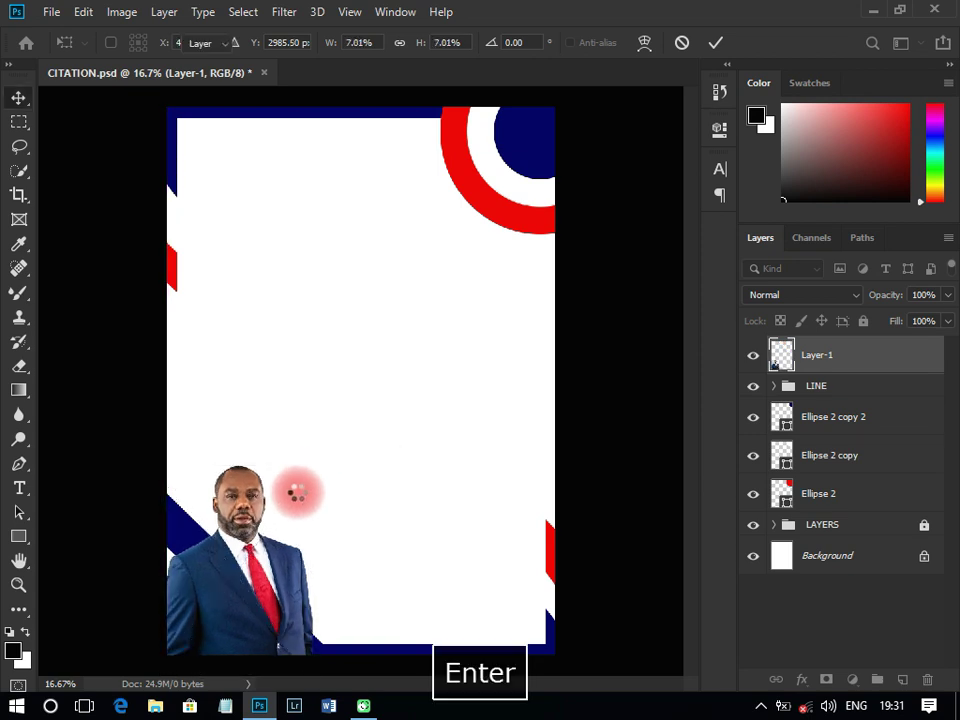
# Move the diagonal stripes up and right, and the portrait photo right and down.
pyautogui.click(816, 381)
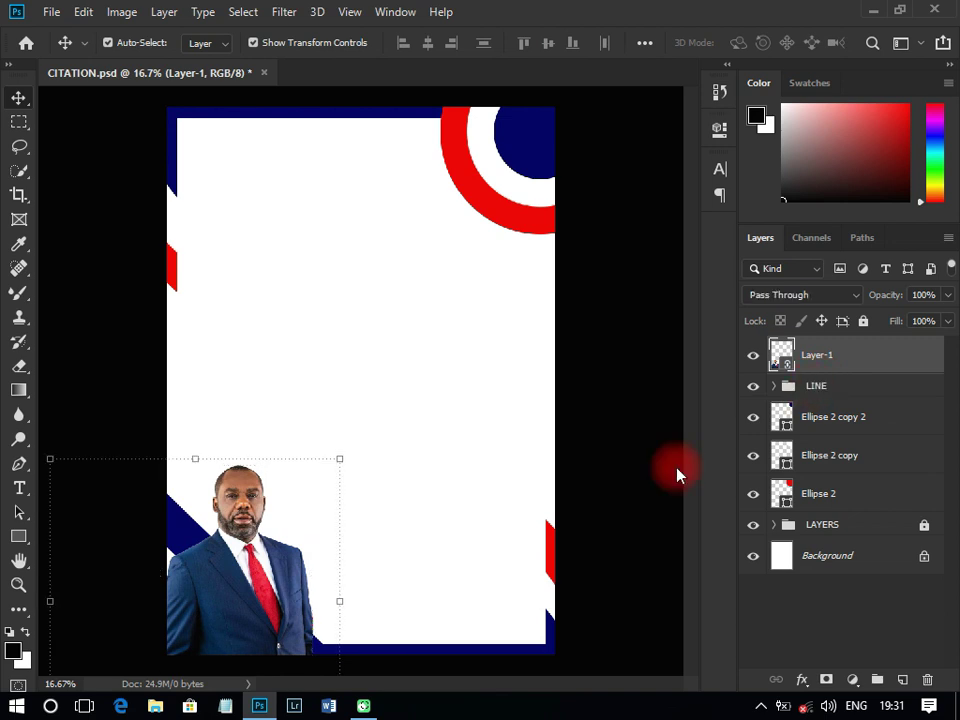
pyautogui.moveTo(258, 580); pyautogui.dragTo(283, 577)
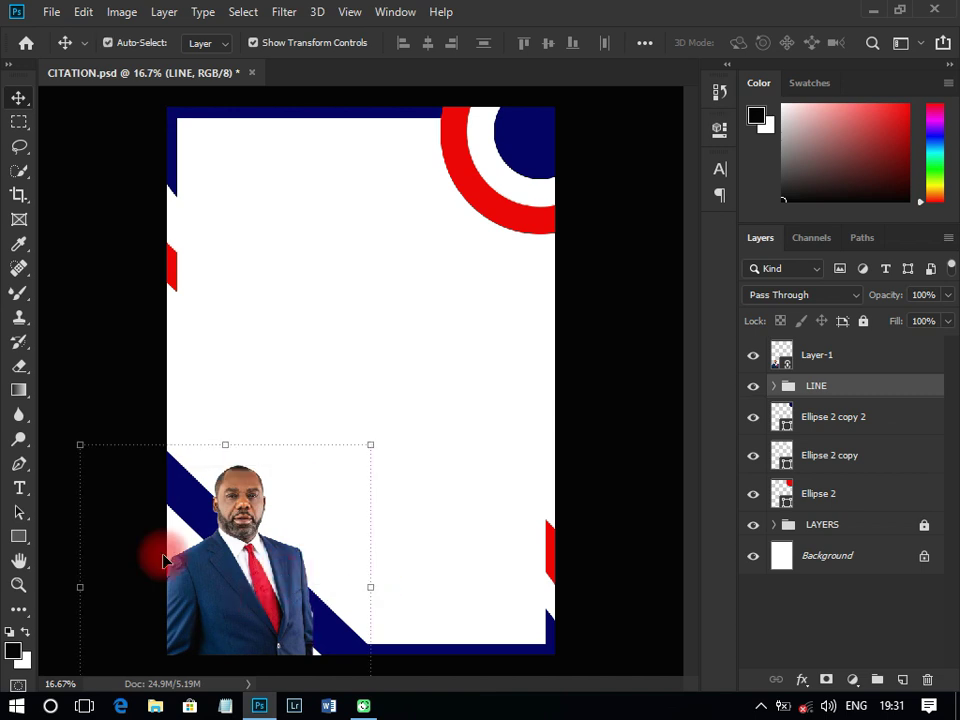
pyautogui.moveTo(225, 525); pyautogui.dragTo(262, 570)
pyautogui.click(92, 368)
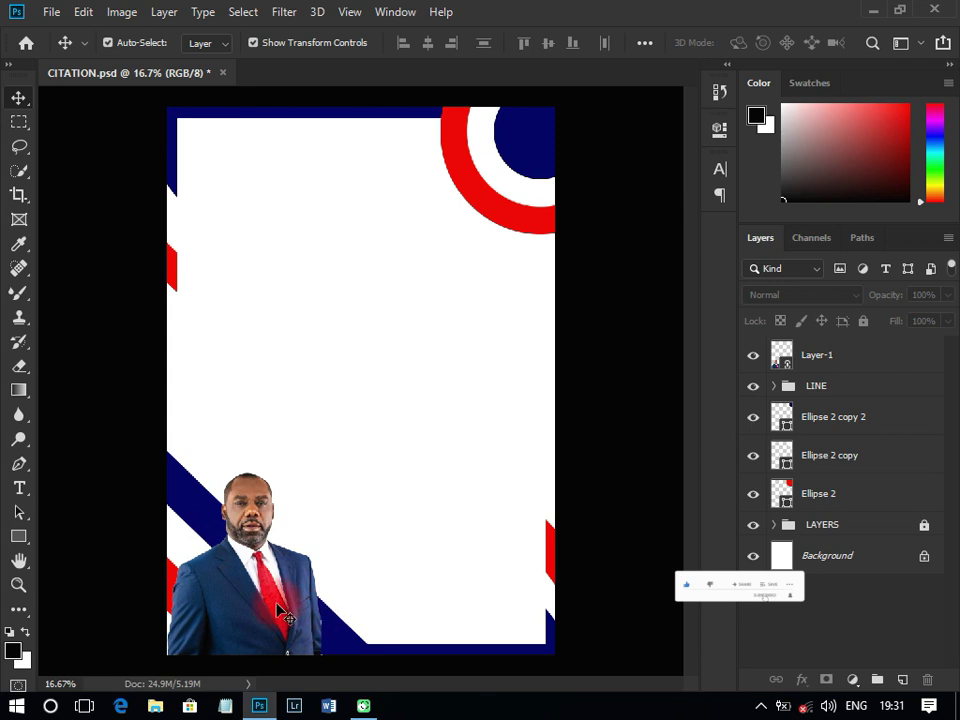
# Put LINE inside the LAYERS group, convert it to a smart object, and clip it to Rectangle 1.
pyautogui.click(818, 388)
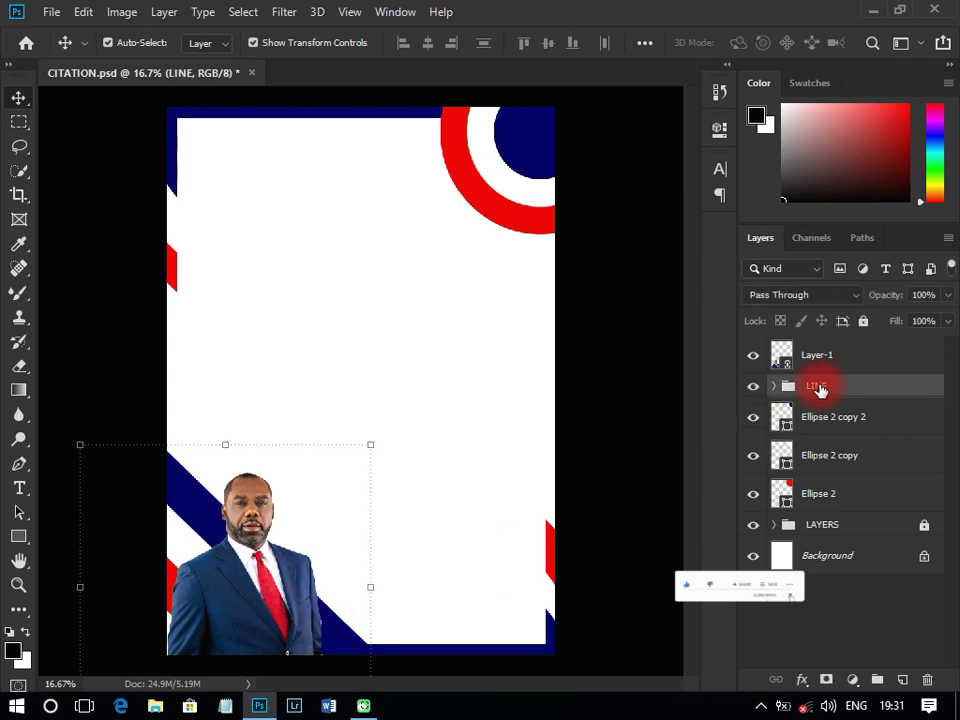
pyautogui.click(775, 526)
pyautogui.moveTo(827, 398); pyautogui.dragTo(833, 540)
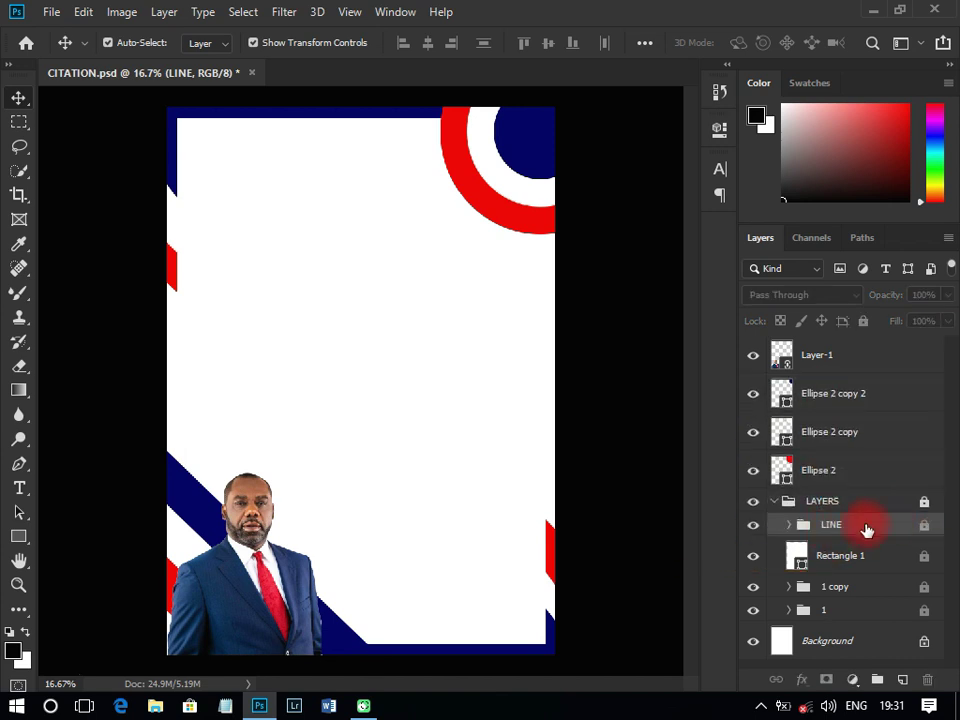
pyautogui.click(866, 530)
pyautogui.rightClick(838, 529)
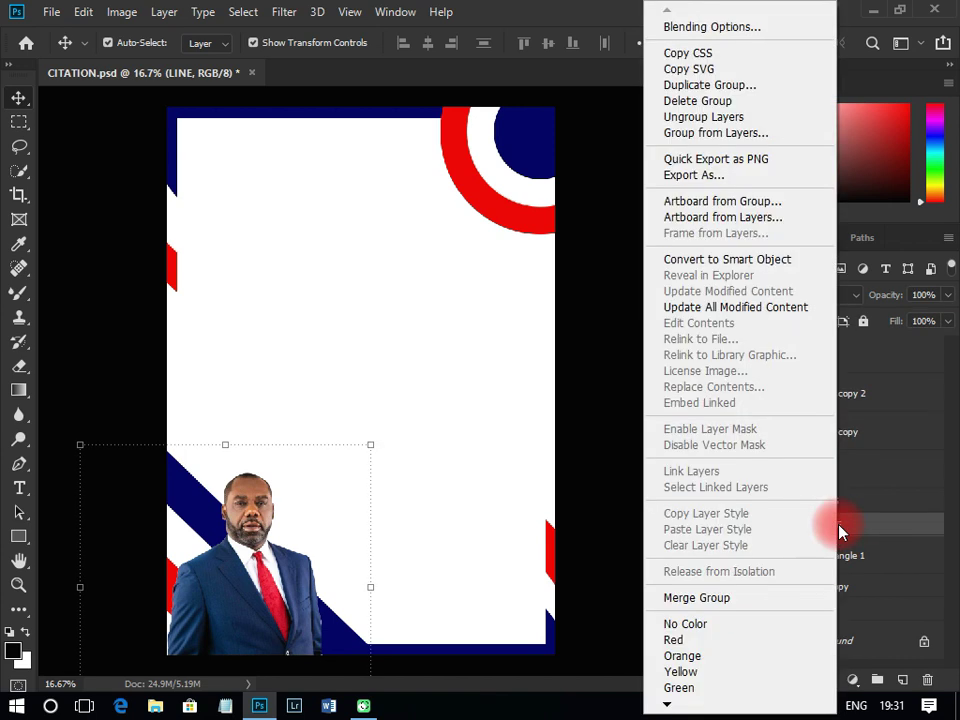
pyautogui.click(733, 262)
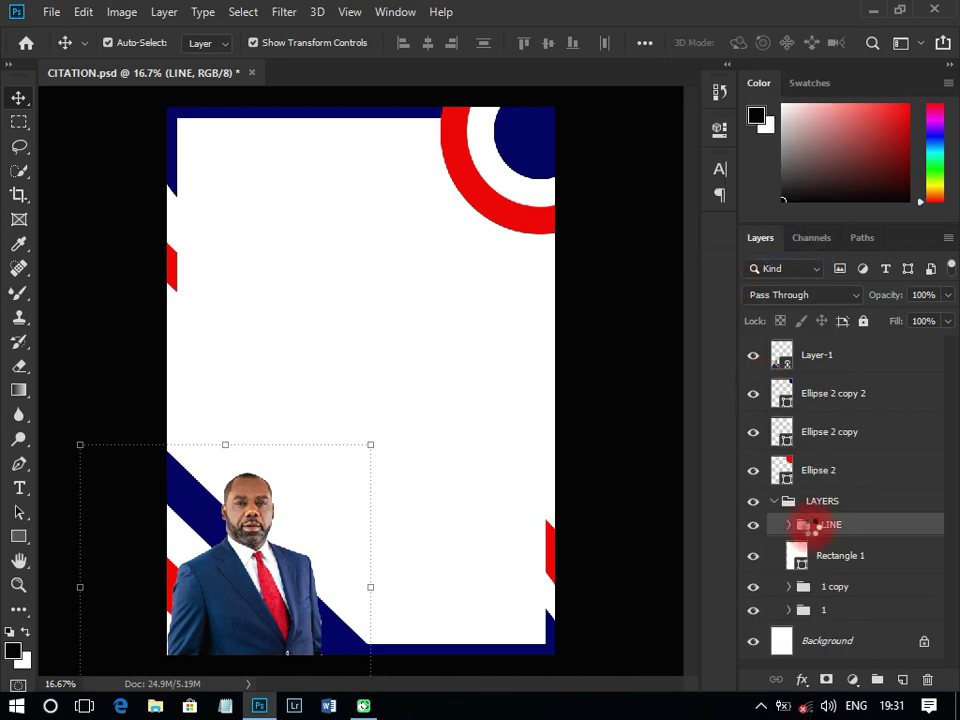
pyautogui.rightClick(843, 539)
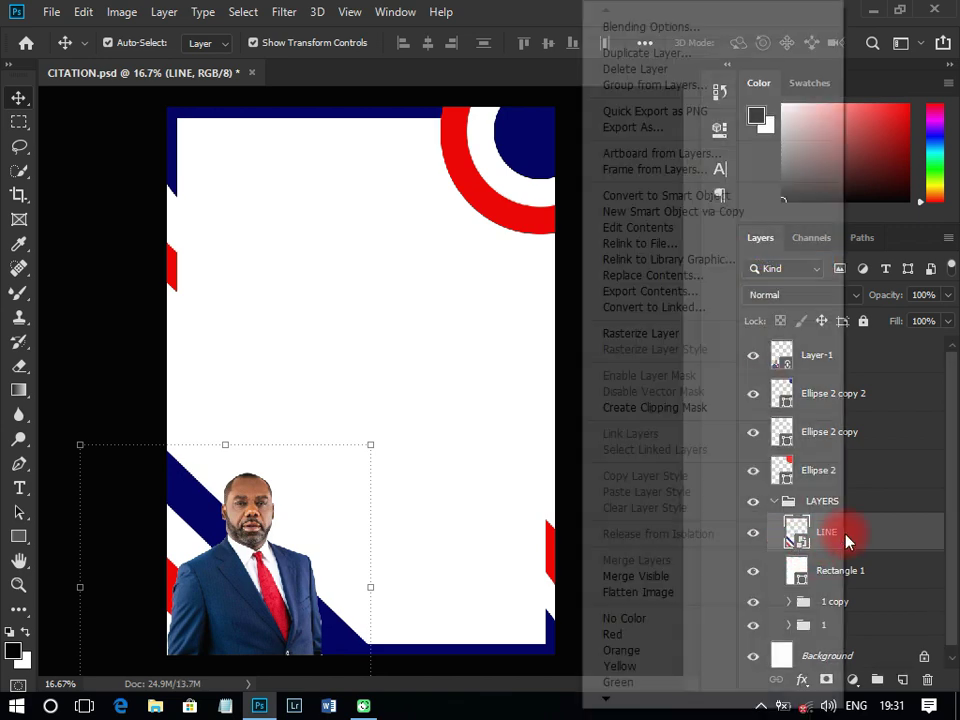
pyautogui.click(665, 408)
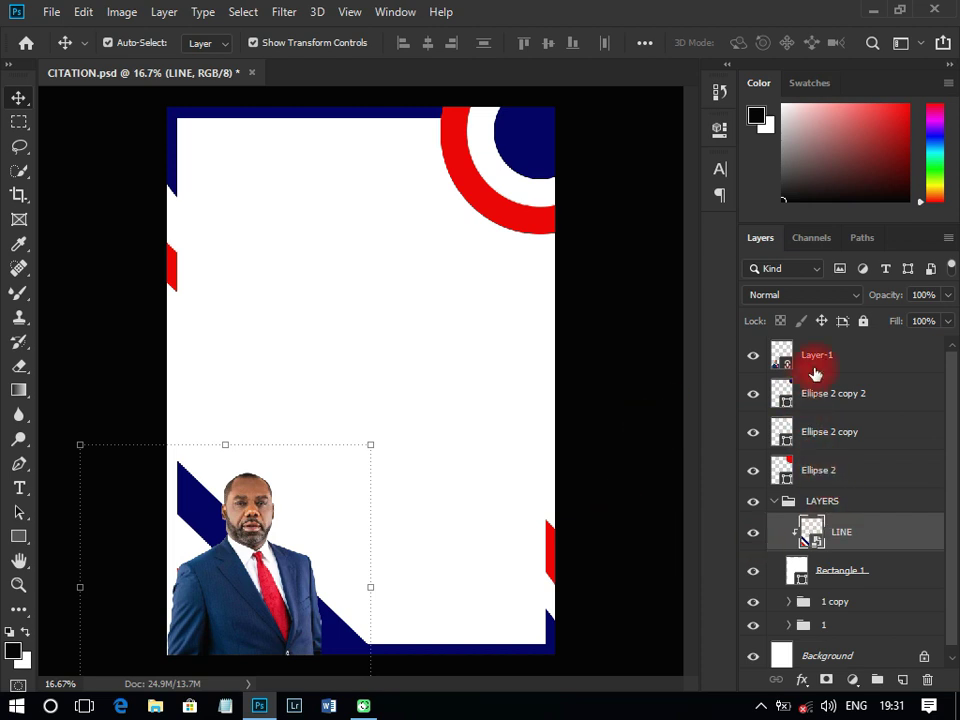
# Clip the portrait Layer-1 to the LINE stripe, nudge the stripe up-right, and minimise Photoshop.
pyautogui.moveTo(814, 369); pyautogui.dragTo(824, 512)
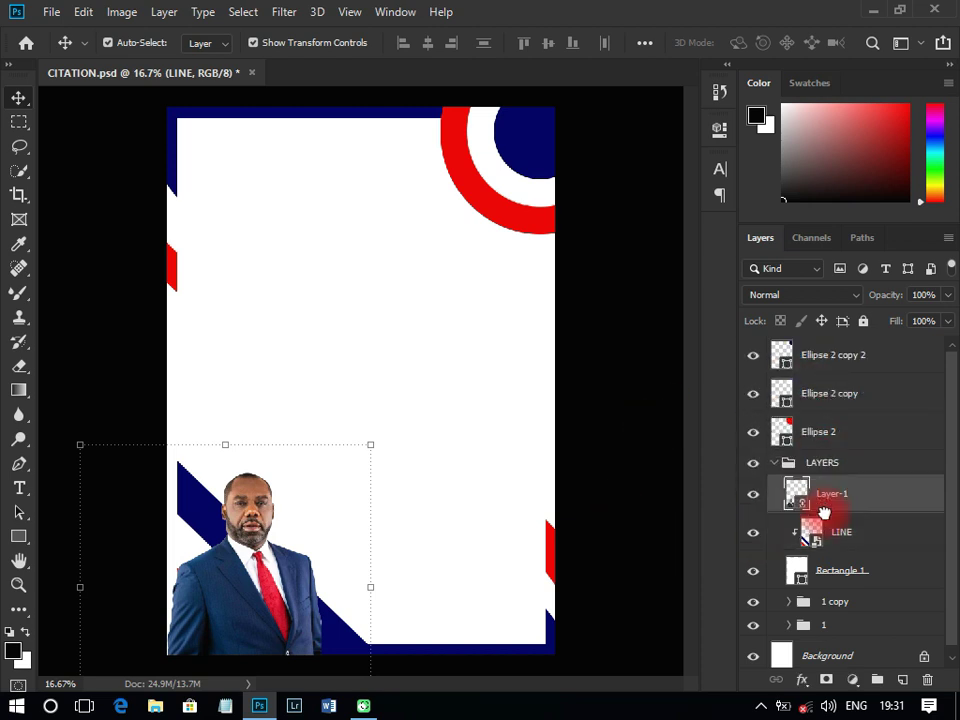
pyautogui.rightClick(843, 492)
pyautogui.click(697, 440)
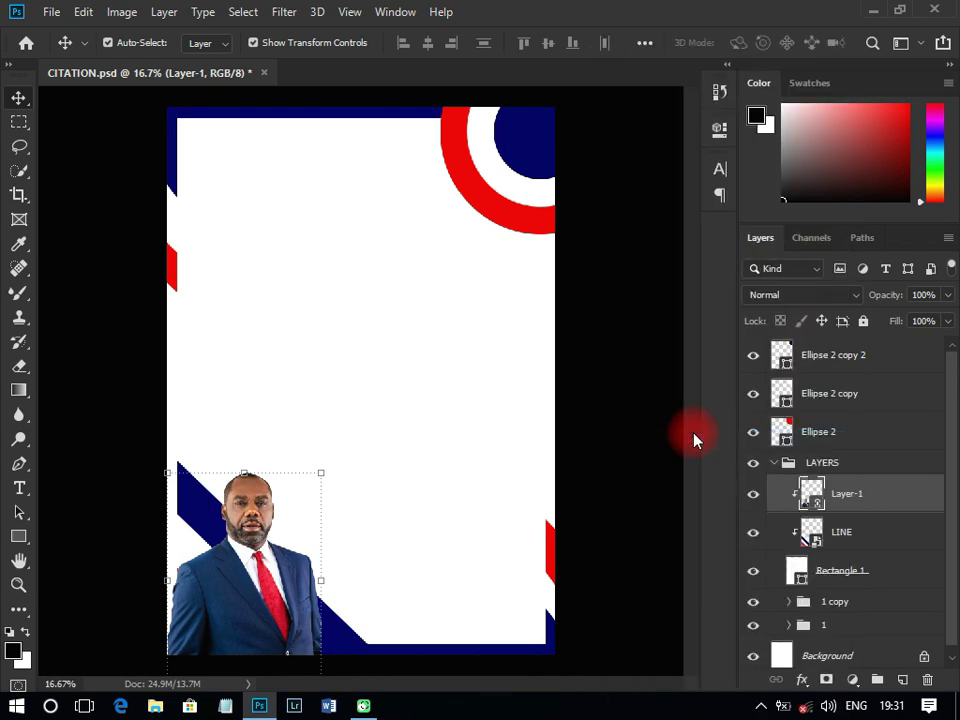
pyautogui.click(836, 532)
pyautogui.moveTo(214, 521)
pyautogui.mouseDown()
pyautogui.moveTo(224, 508)
pyautogui.moveTo(220, 524)
pyautogui.mouseUp()
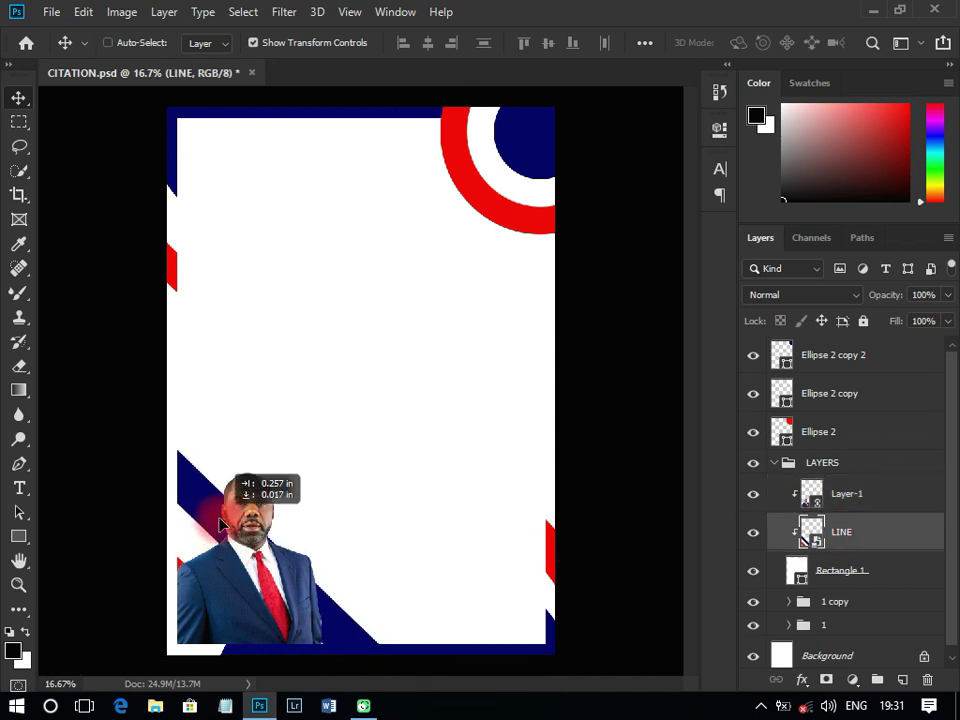
pyautogui.keyDown('ctrl'); pyautogui.click(158, 420); pyautogui.keyUp('ctrl')
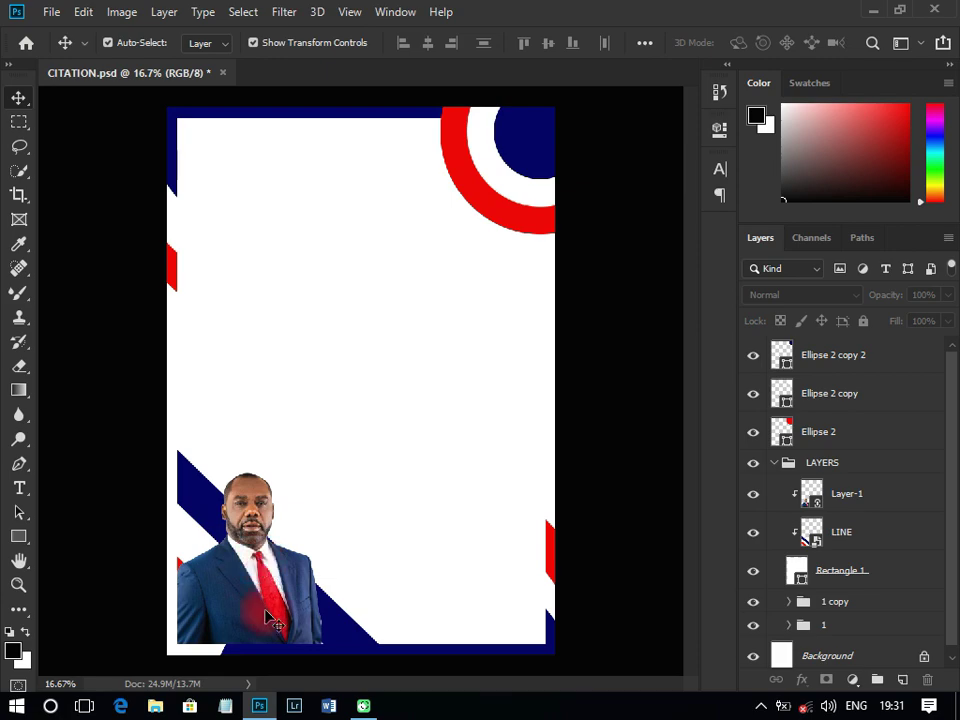
pyautogui.click(871, 18)
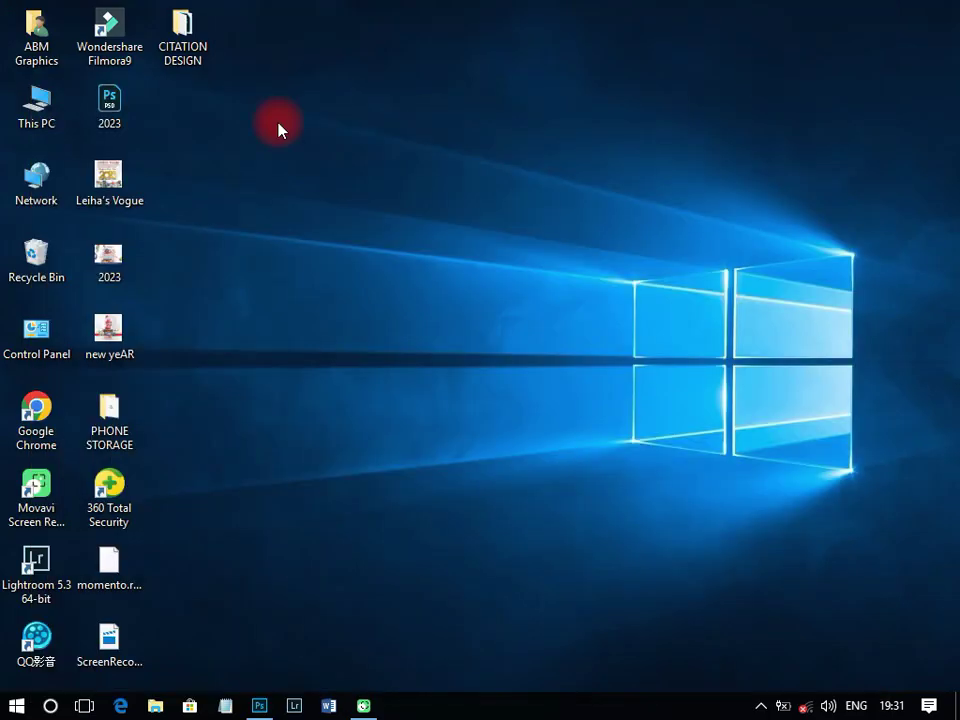
# Open CITATTION.txt from the CITATION DESIGN folder on the desktop.
pyautogui.click(182, 26)
pyautogui.doubleClick(182, 26)
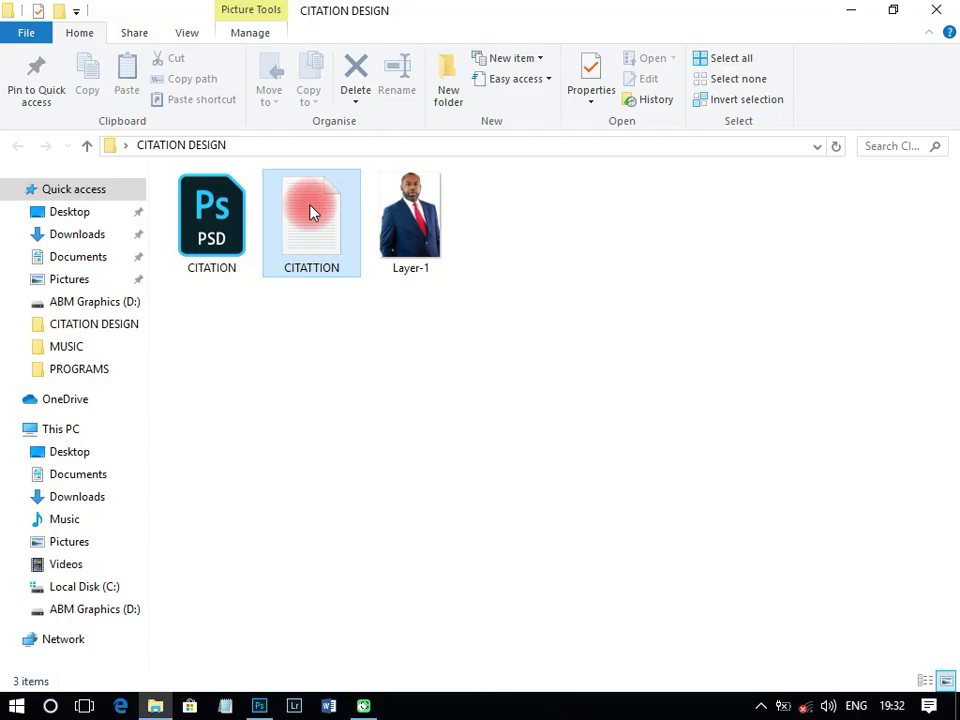
pyautogui.click(310, 211)
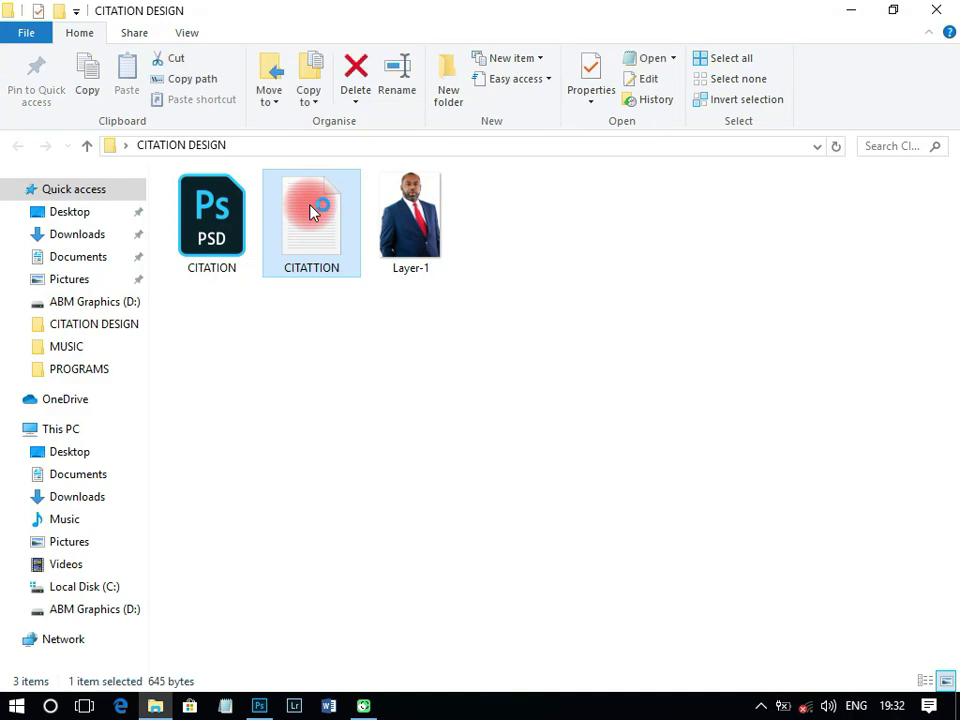
pyautogui.doubleClick(310, 211)
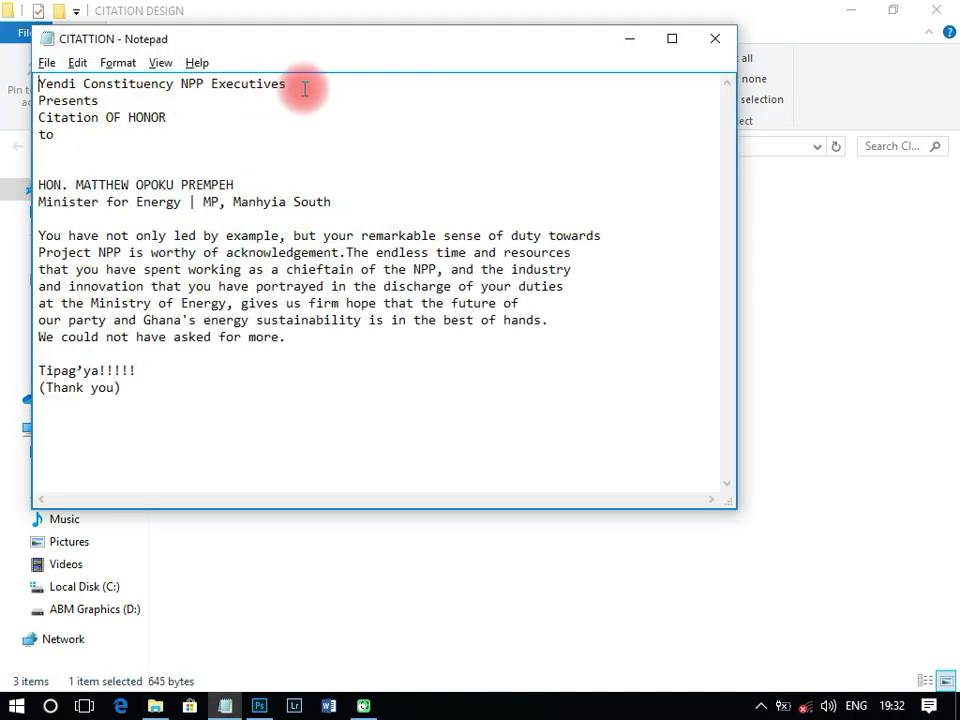
# Copy the first line 'Yendi Constituency NPP Executives' and return to Photoshop.
pyautogui.moveTo(300, 86); pyautogui.dragTo(34, 80)
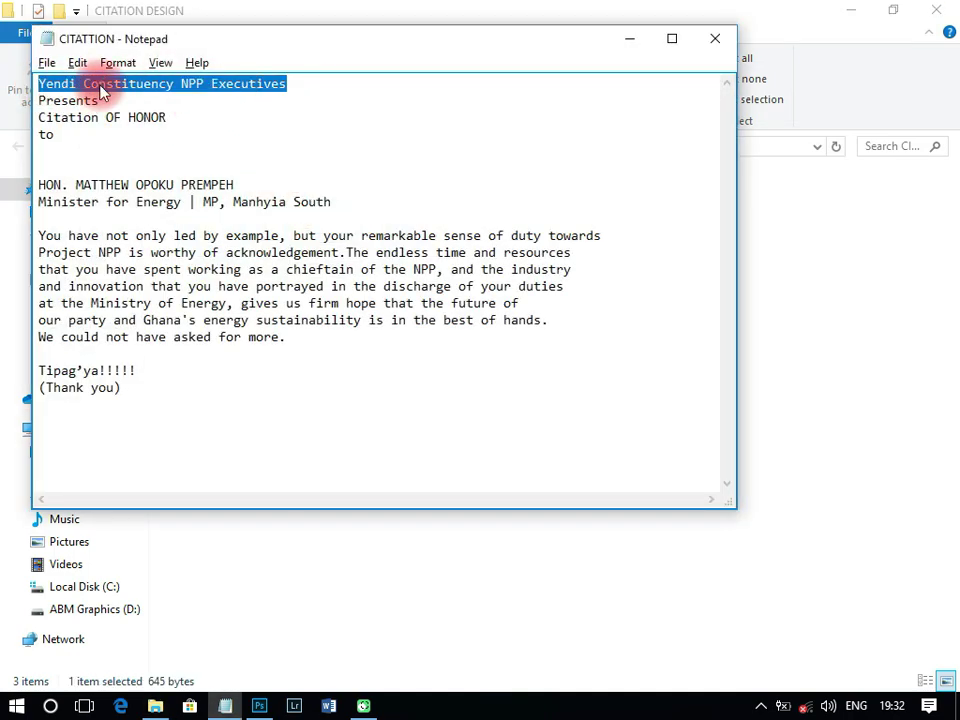
pyautogui.rightClick(77, 88)
pyautogui.click(146, 144)
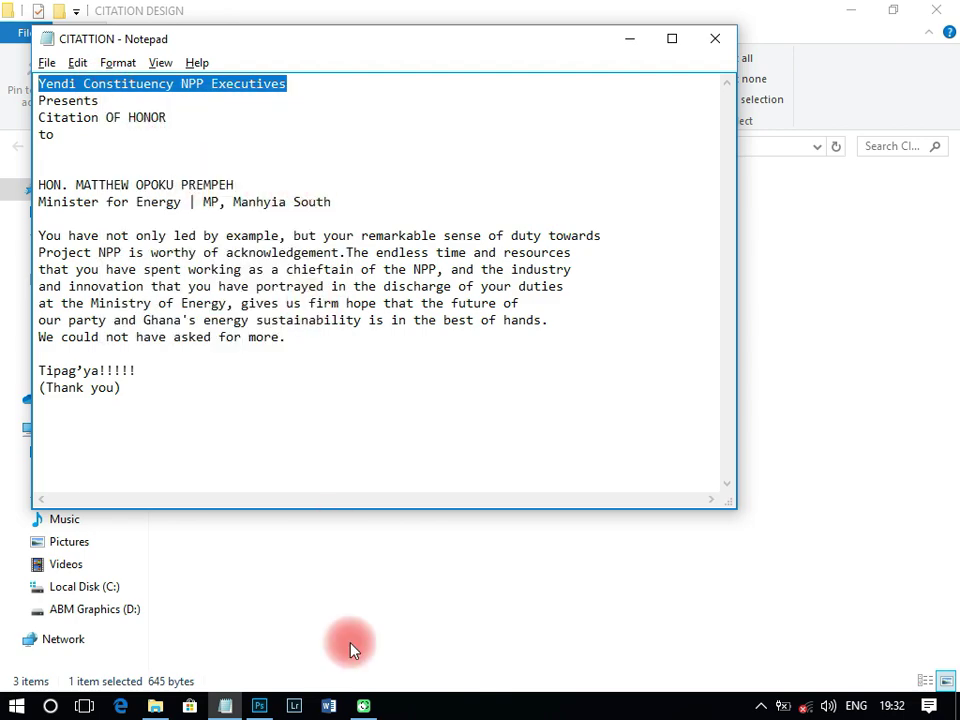
pyautogui.click(259, 705)
pyautogui.press('space')
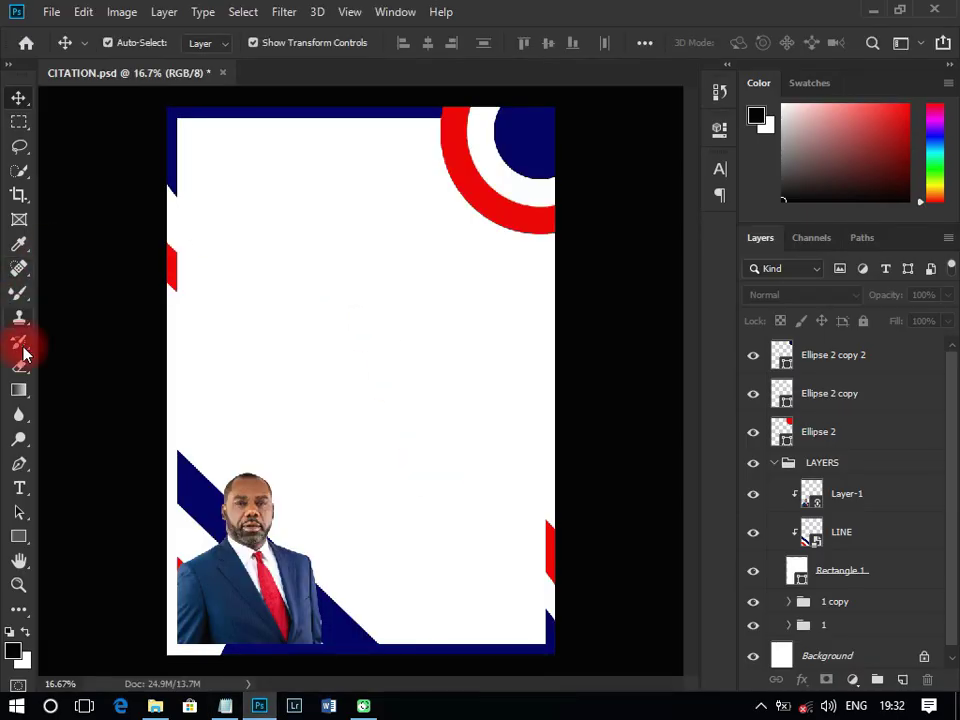
# Paste 'Yendi Constituency NPP Executives' as a new text layer near the page top.
pyautogui.click(20, 488)
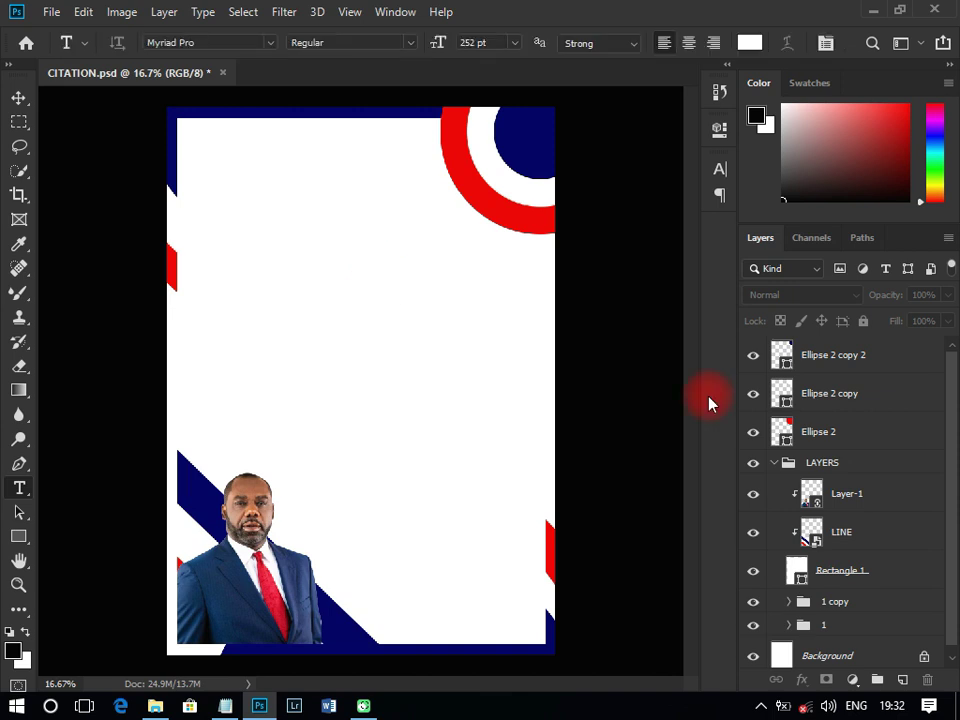
pyautogui.click(778, 463)
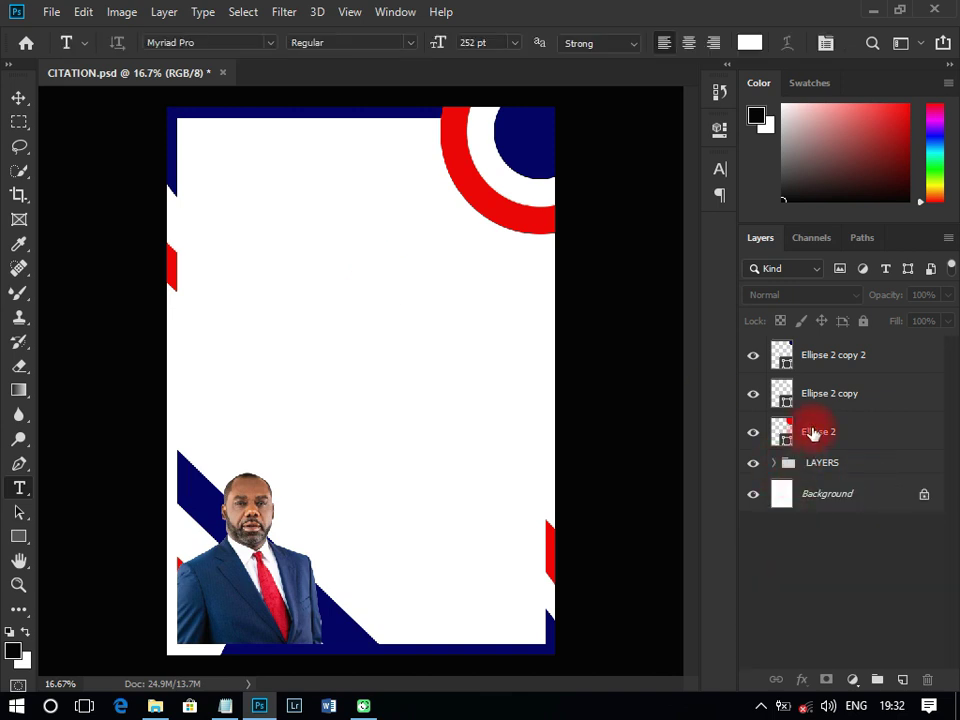
pyautogui.click(836, 364)
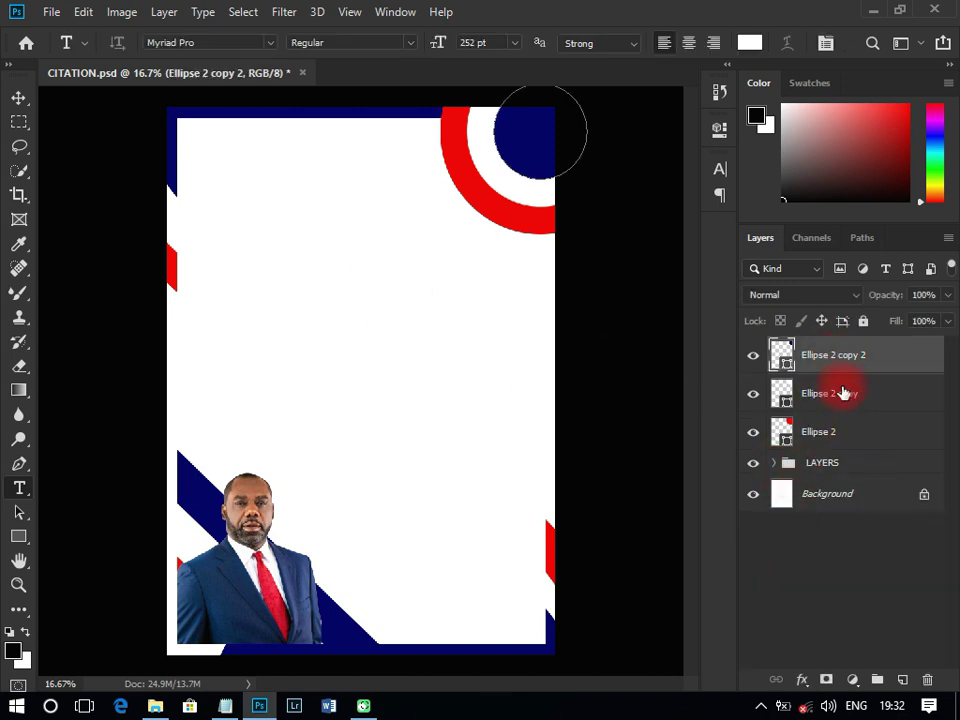
pyautogui.click(325, 182)
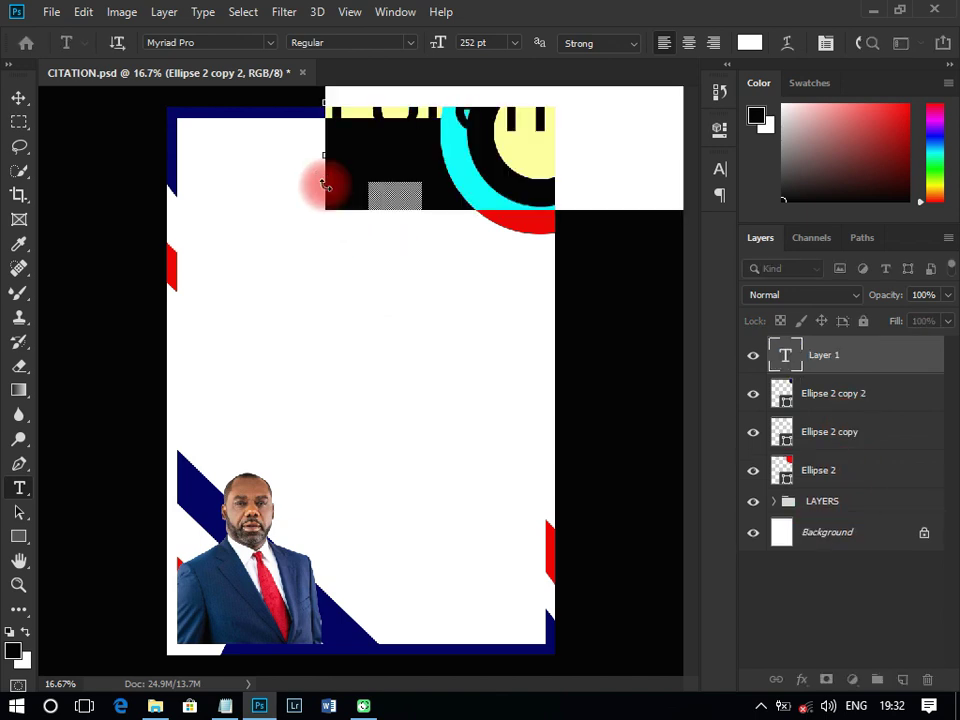
pyautogui.hotkey('ctrl', 'v')
pyautogui.click(19, 97)
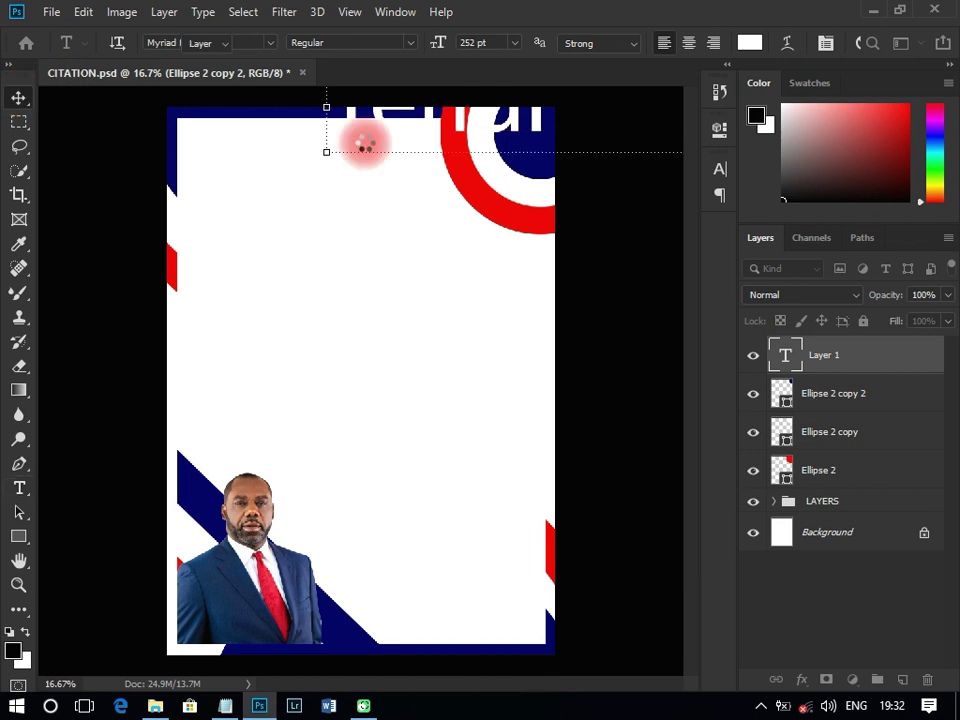
pyautogui.moveTo(375, 135); pyautogui.dragTo(223, 180)
# Style the heading in Poppins SemiBold, 30 pt, colour black #000000.
pyautogui.click(720, 172)
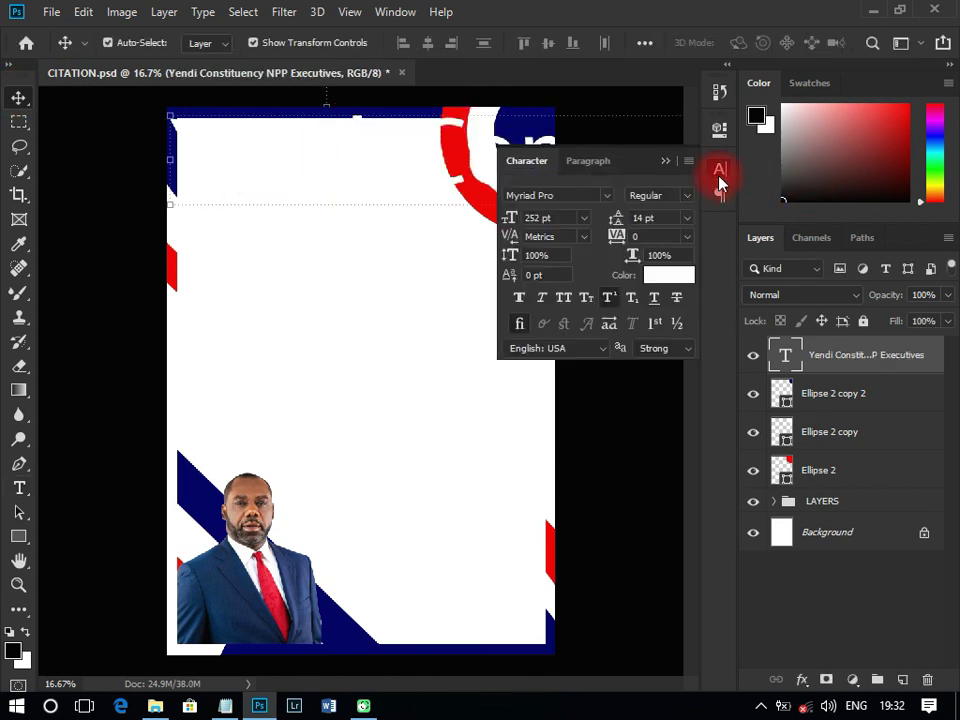
pyautogui.click(573, 198)
pyautogui.write('P')
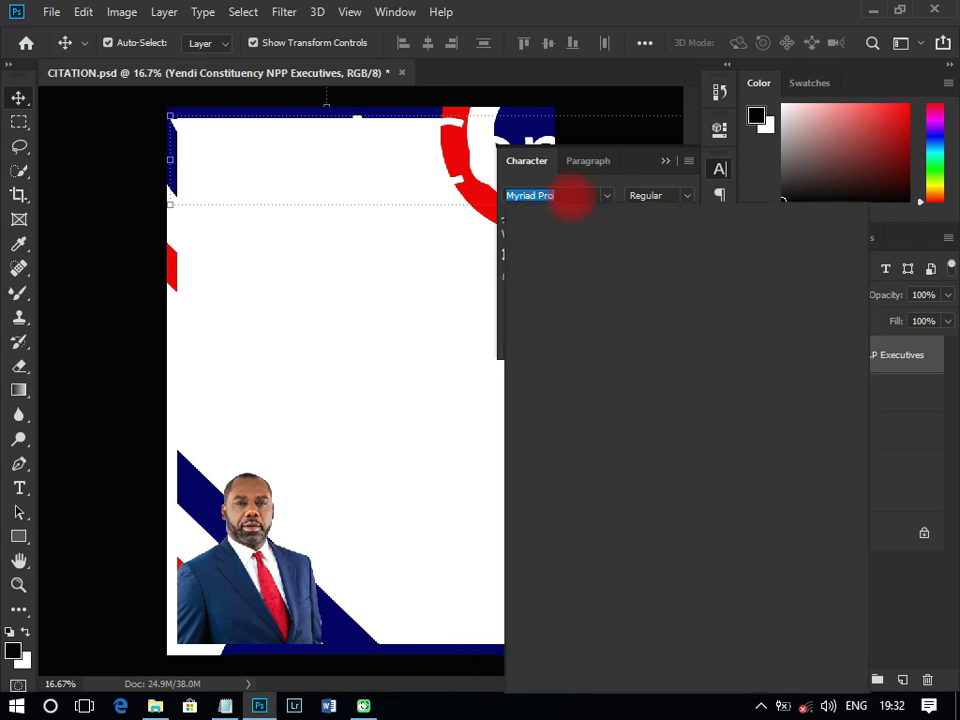
pyautogui.write('oppins')
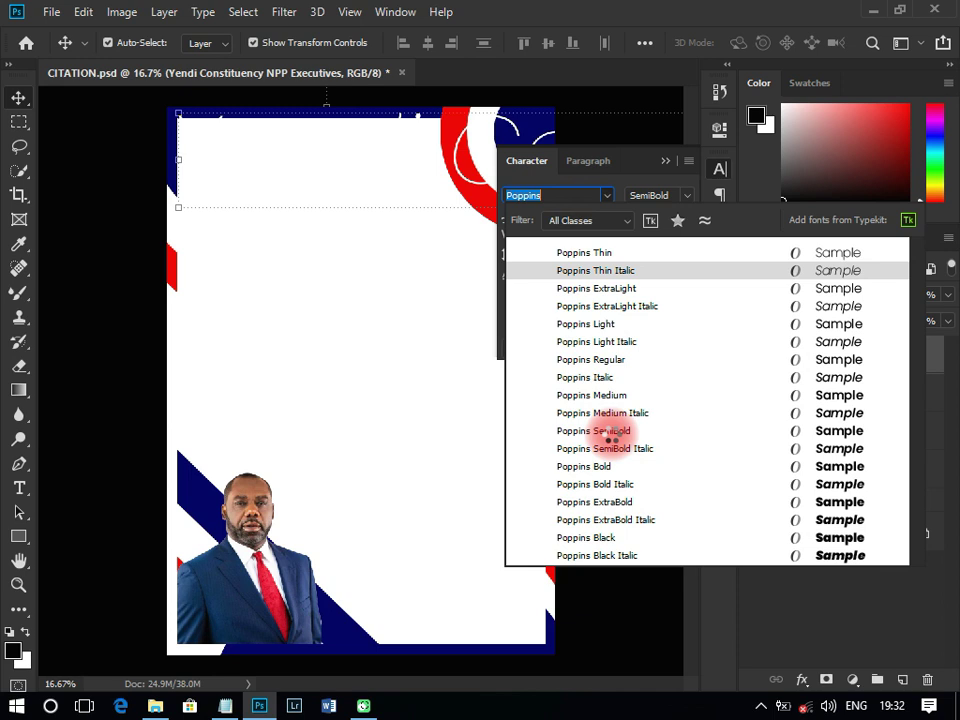
pyautogui.click(611, 436)
pyautogui.click(584, 217)
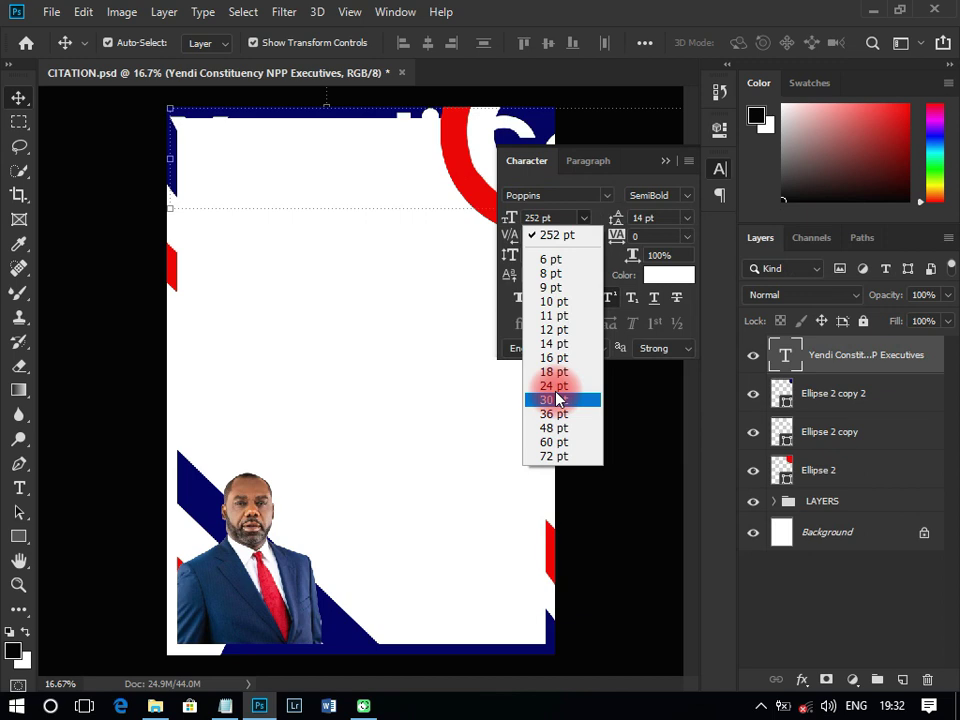
pyautogui.click(553, 399)
pyautogui.click(669, 274)
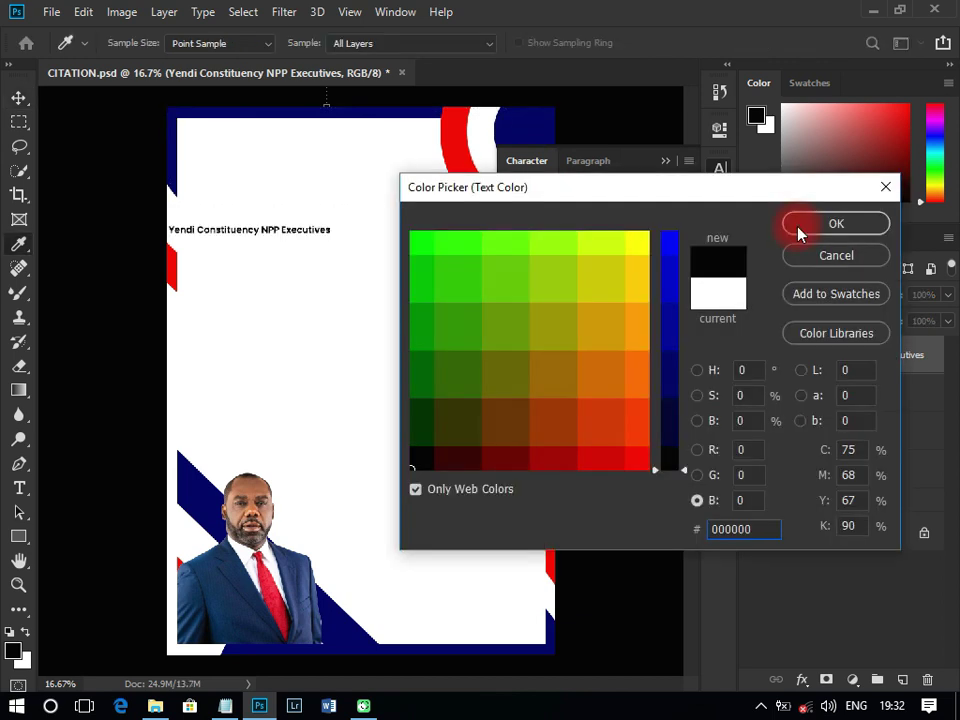
pyautogui.click(836, 224)
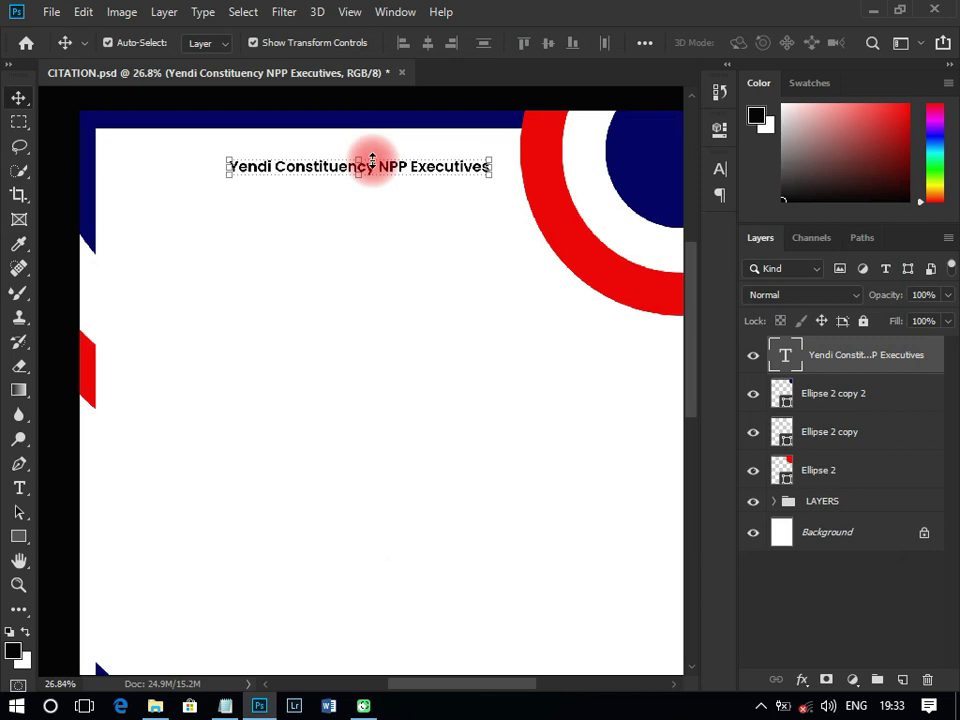
# Select the ellipse layers and nudge the ring further into the top-right corner.
pyautogui.hotkey('ctrl', '-')
pyautogui.hotkey('ctrl', '-')
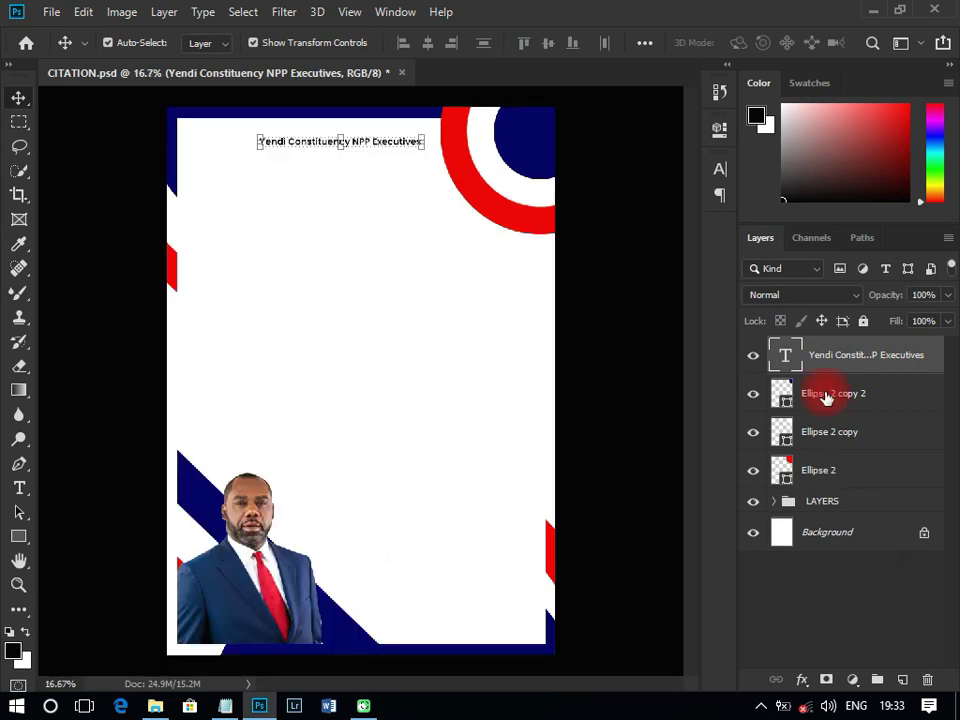
pyautogui.click(826, 397)
pyautogui.keyDown('shift'); pyautogui.click(818, 470); pyautogui.keyUp('shift')
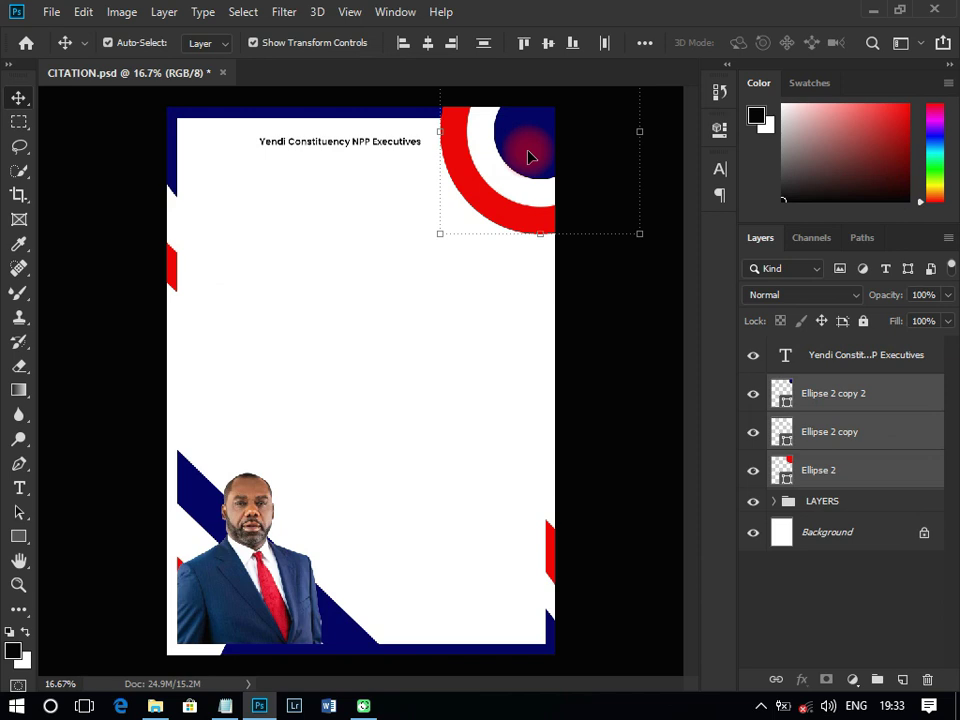
pyautogui.hotkey('ctrl', 'z')
pyautogui.click(380, 145)
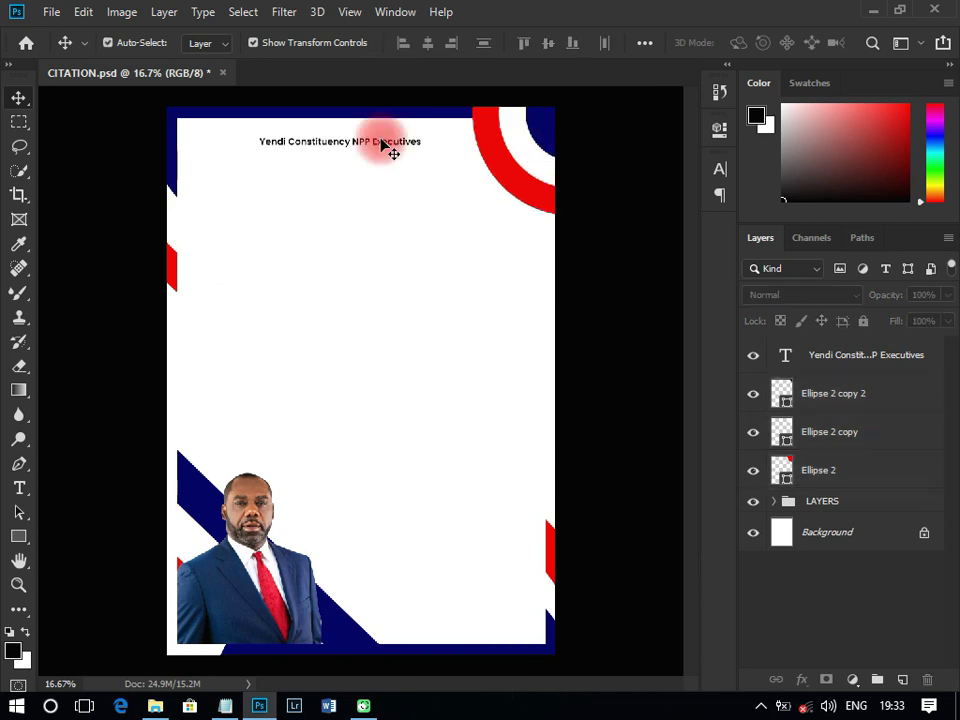
# Enlarge the heading to 36 pt and re-centre it along the top of the page.
pyautogui.keyDown('ctrl'); pyautogui.click(392, 150); pyautogui.keyUp('ctrl')
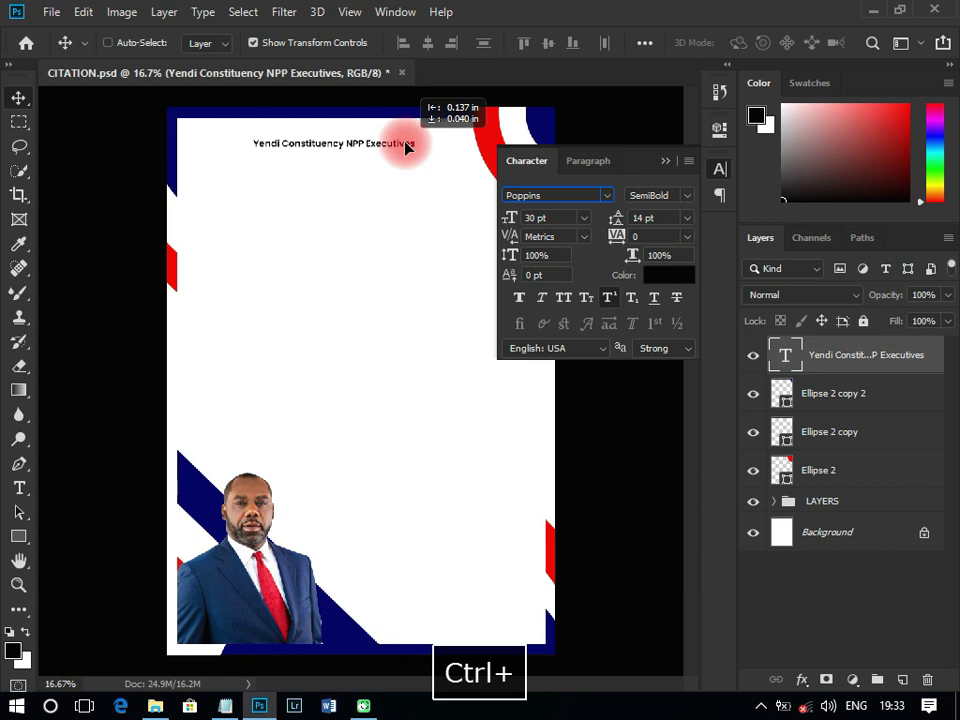
pyautogui.click(584, 218)
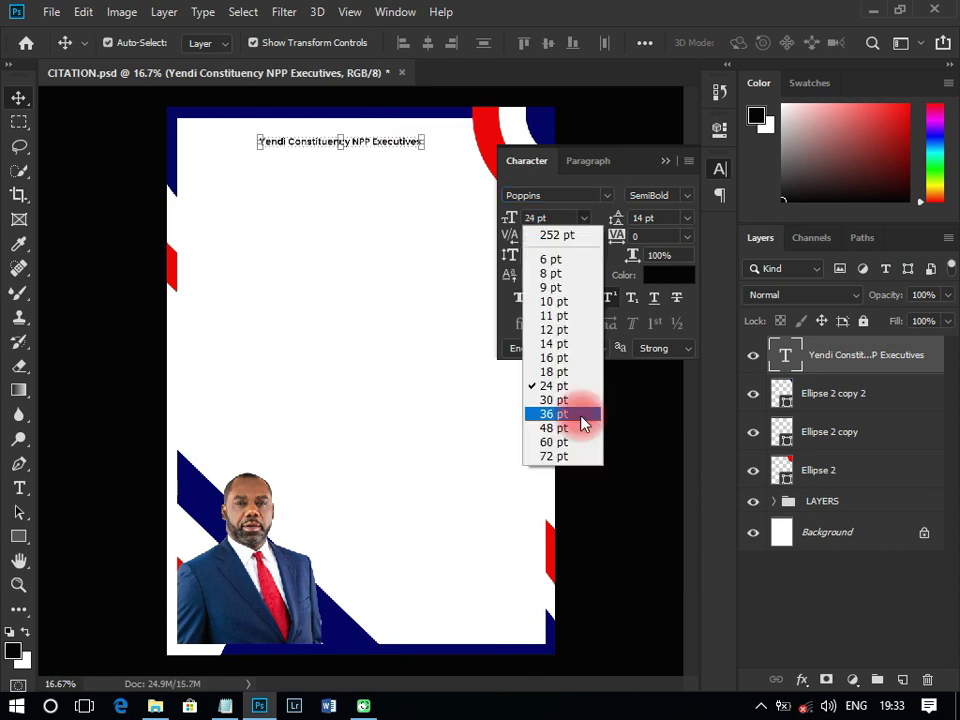
pyautogui.click(583, 418)
pyautogui.moveTo(401, 142)
pyautogui.mouseDown()
pyautogui.moveTo(422, 138)
pyautogui.moveTo(413, 137)
pyautogui.mouseUp()
pyautogui.click(444, 260)
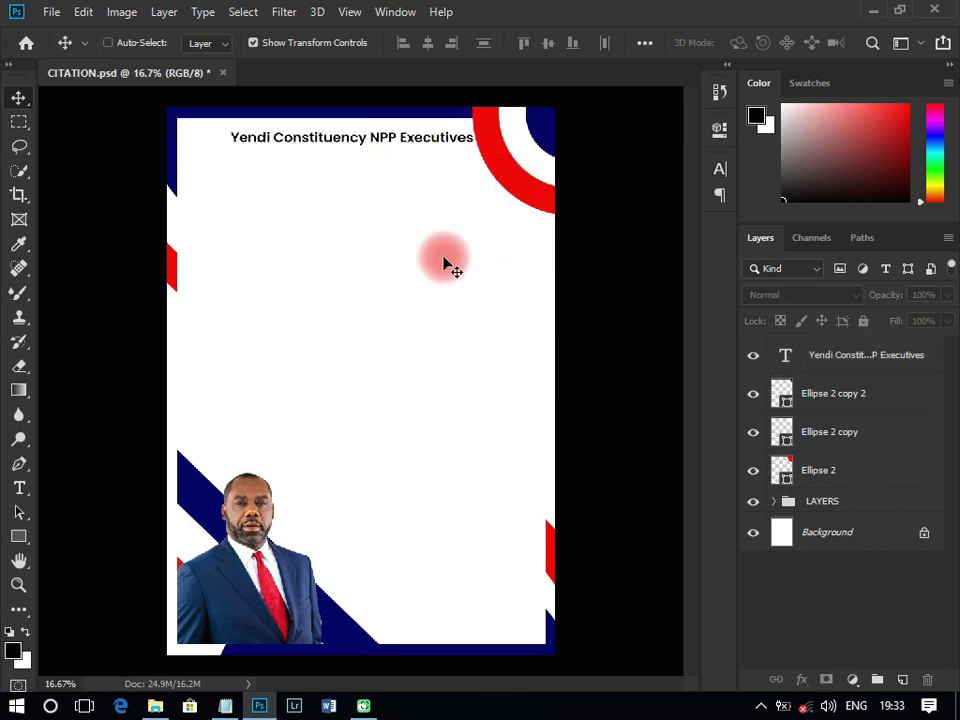
pyautogui.hotkey('alt', 'Tab')
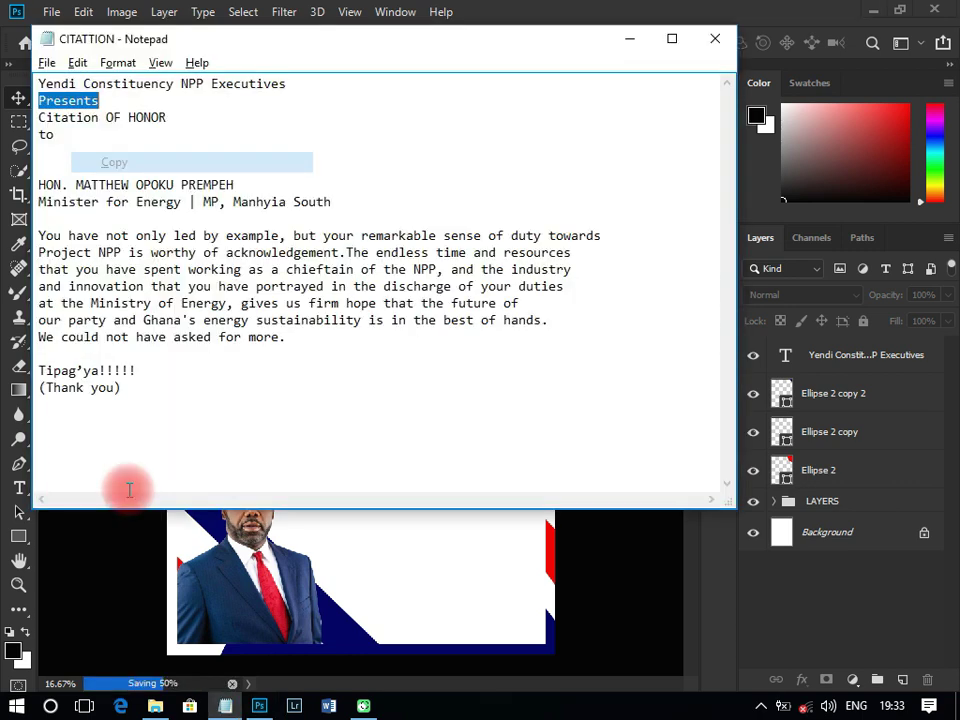
# Paste 'Presents' as a centred text line beneath the heading and deselect all layers.
pyautogui.hotkey('alt', 'Tab')
pyautogui.rightClick(364, 162)
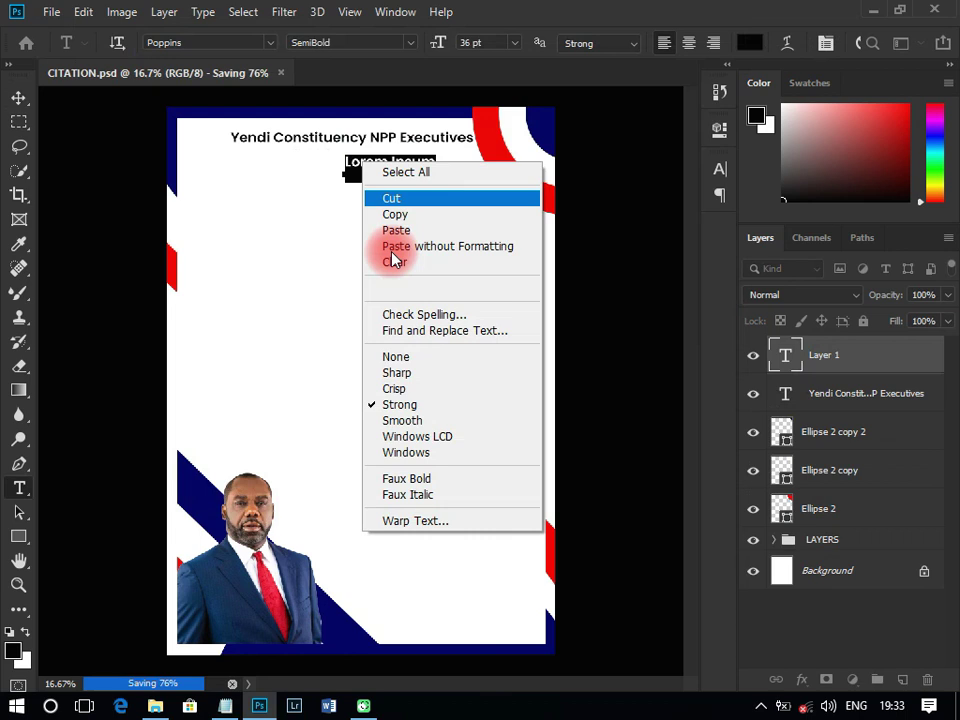
pyautogui.click(392, 248)
pyautogui.hotkey('ctrl', 'Return')
pyautogui.press('v')
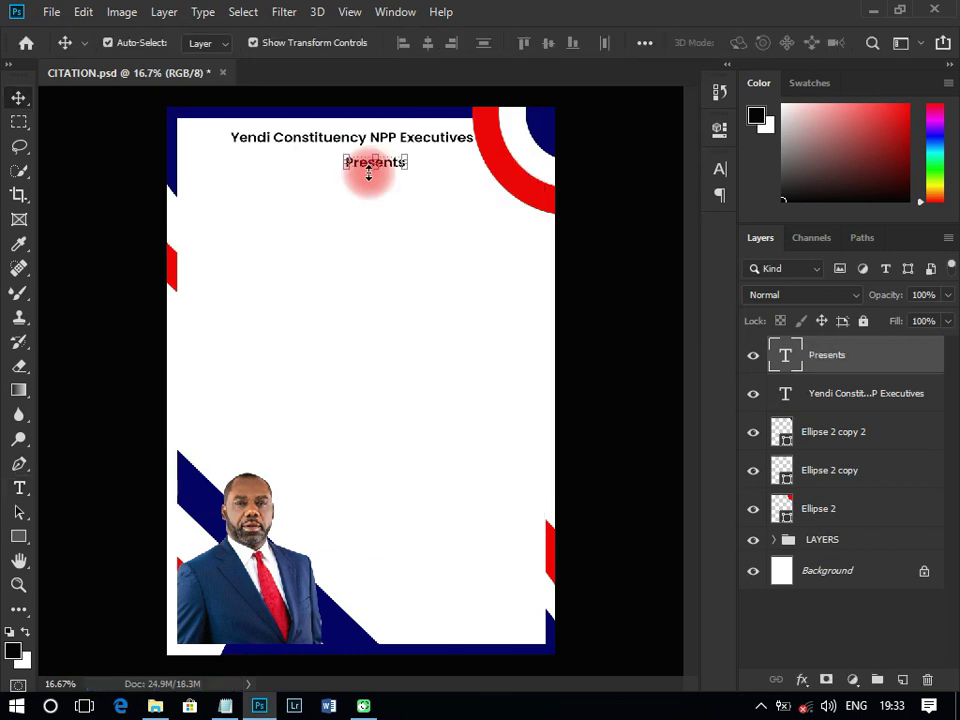
pyautogui.click(476, 350)
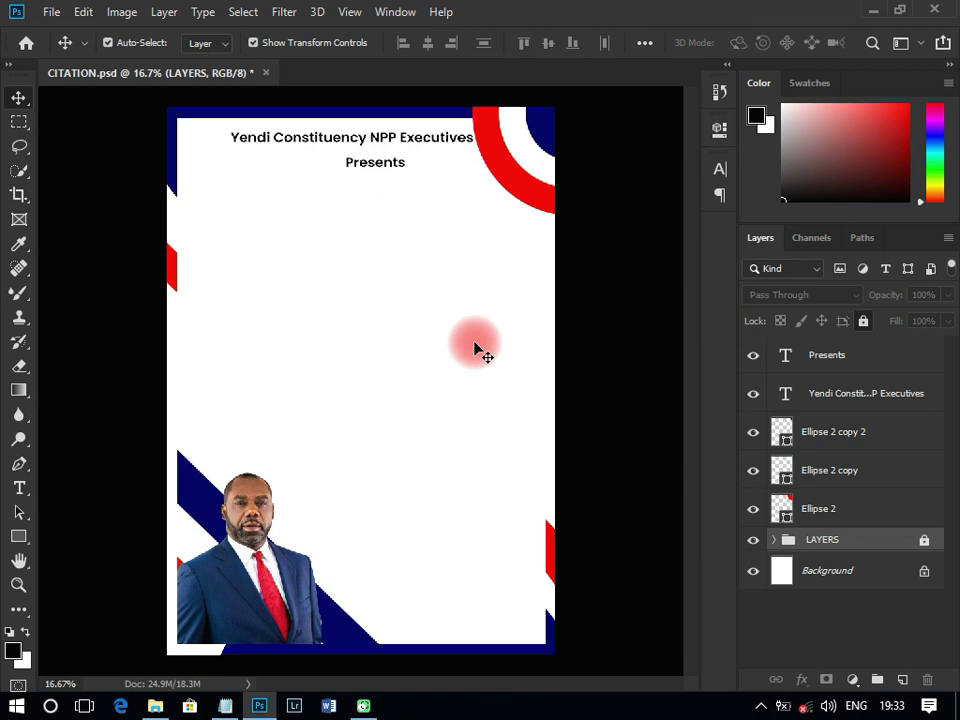
pyautogui.click(337, 370)
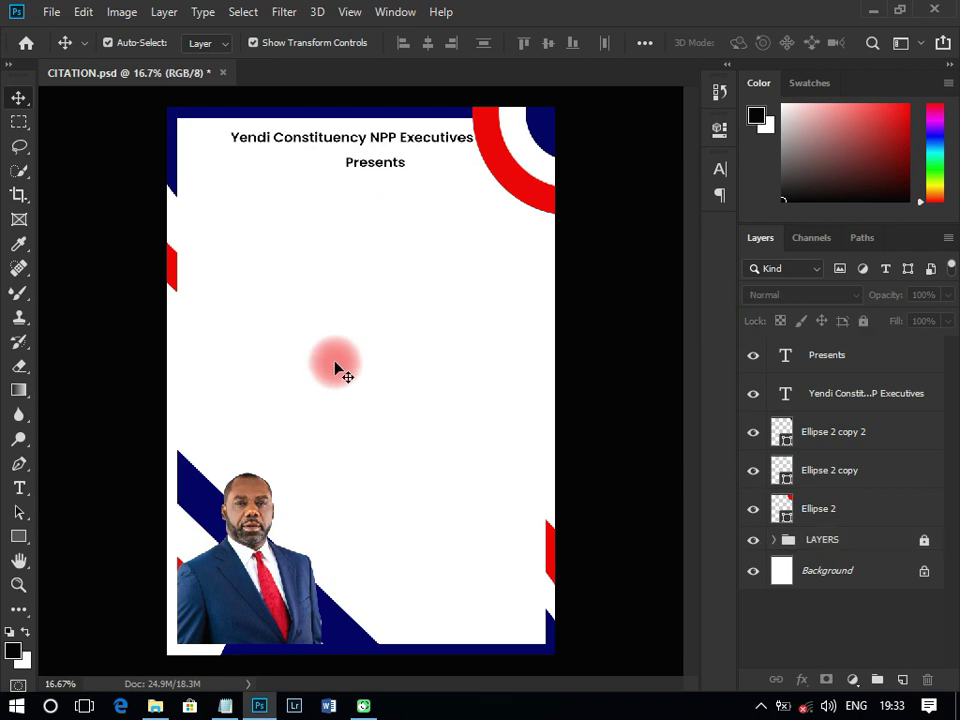
# Copy 'Citation' from the notes and paste it as a new text line below Presents.
pyautogui.click(225, 706)
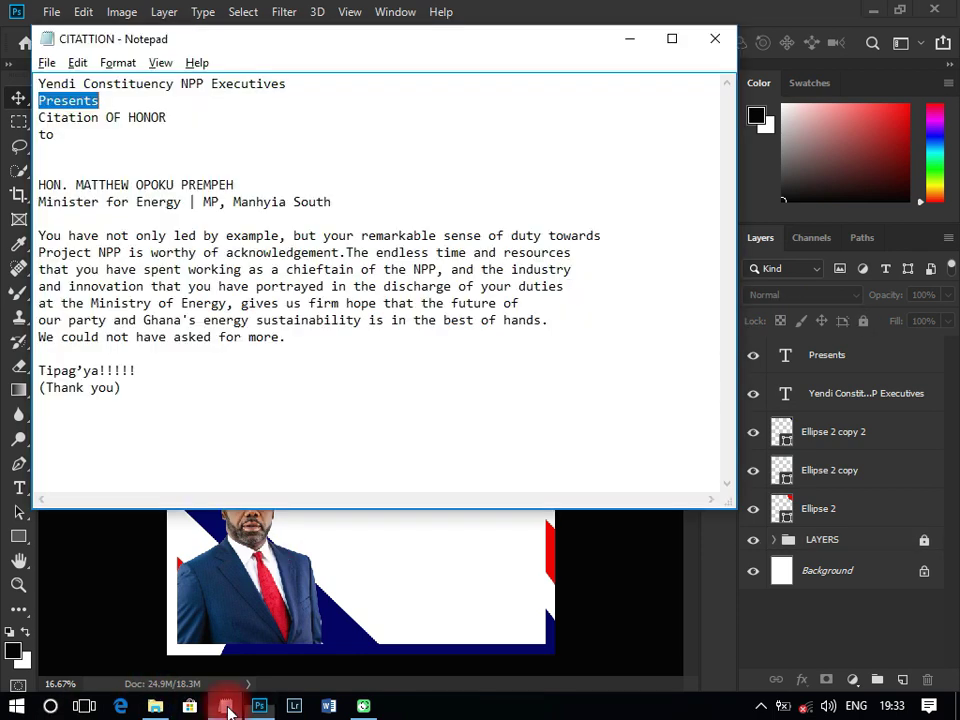
pyautogui.moveTo(39, 117); pyautogui.dragTo(105, 116)
pyautogui.hotkey('ctrl', 'c')
pyautogui.hotkey('alt', 'Tab')
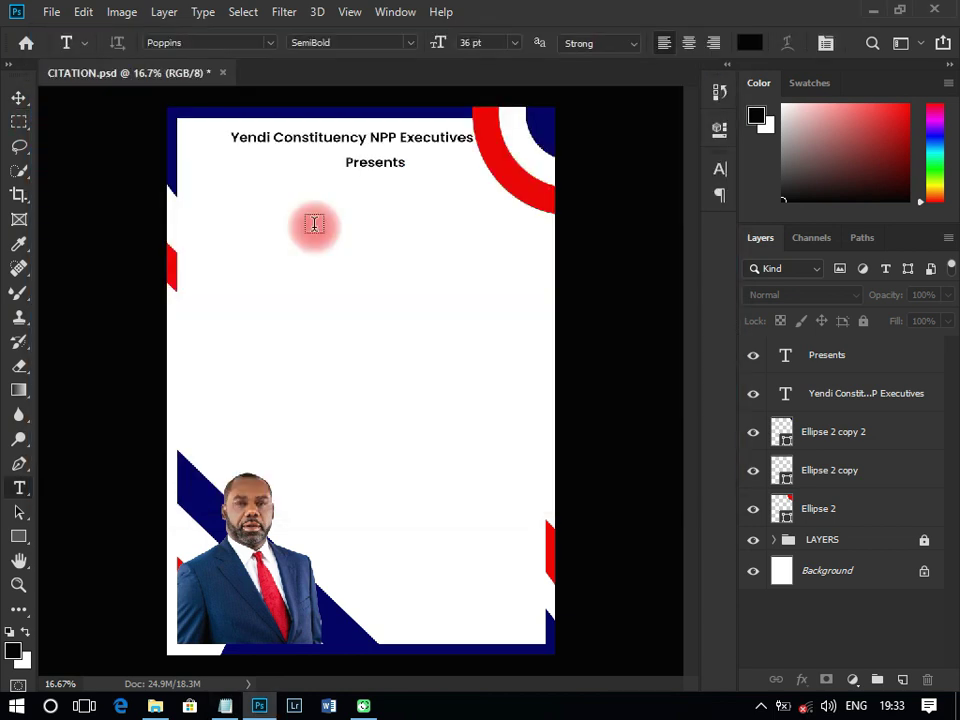
pyautogui.click(314, 224)
pyautogui.hotkey('ctrl', 'v')
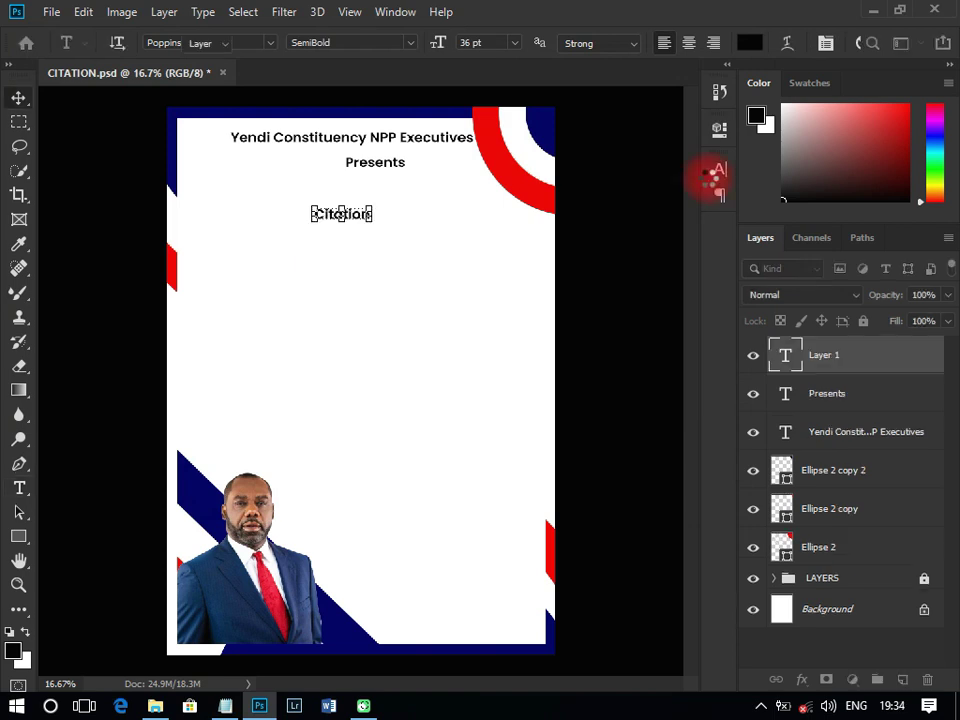
pyautogui.click(578, 232)
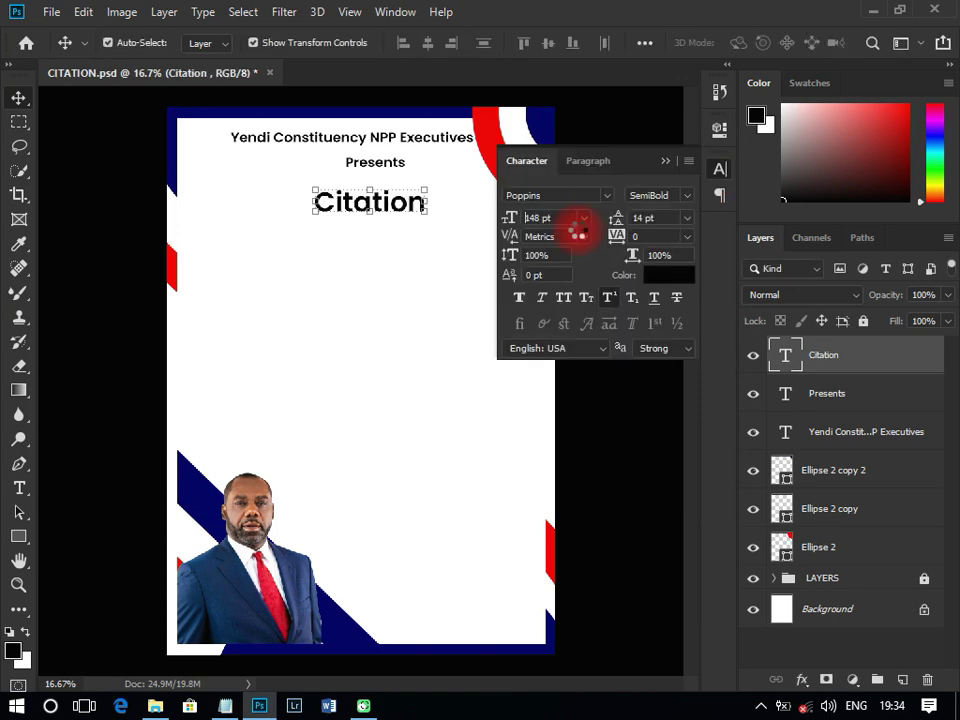
# Set the Citation title to 148 pt All Caps and nudge it left to centre.
pyautogui.click(566, 300)
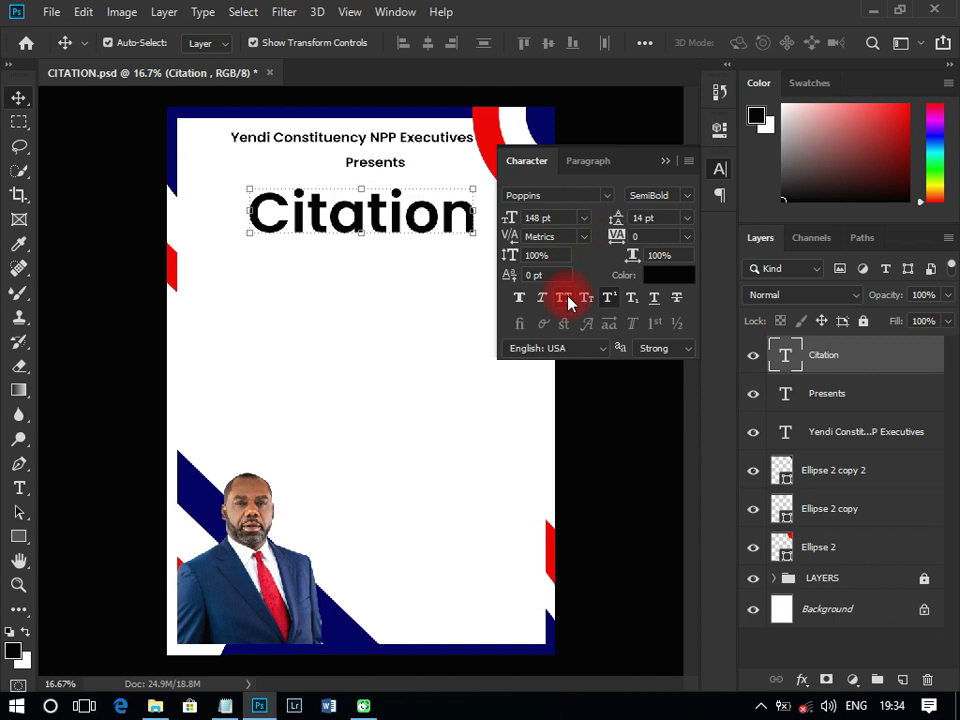
pyautogui.click(565, 299)
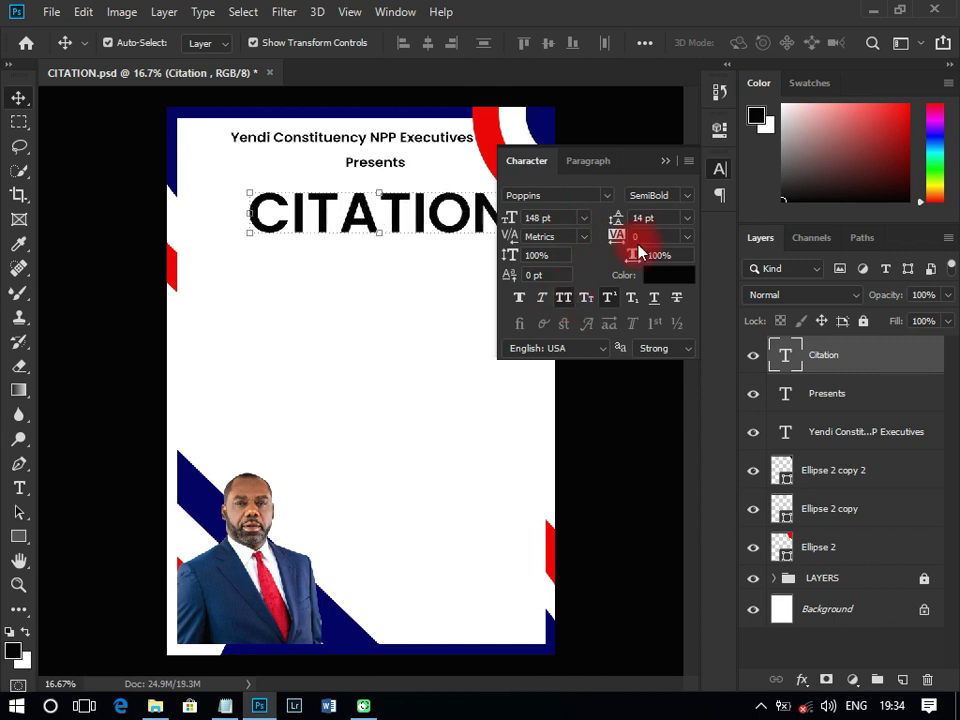
pyautogui.click(643, 253)
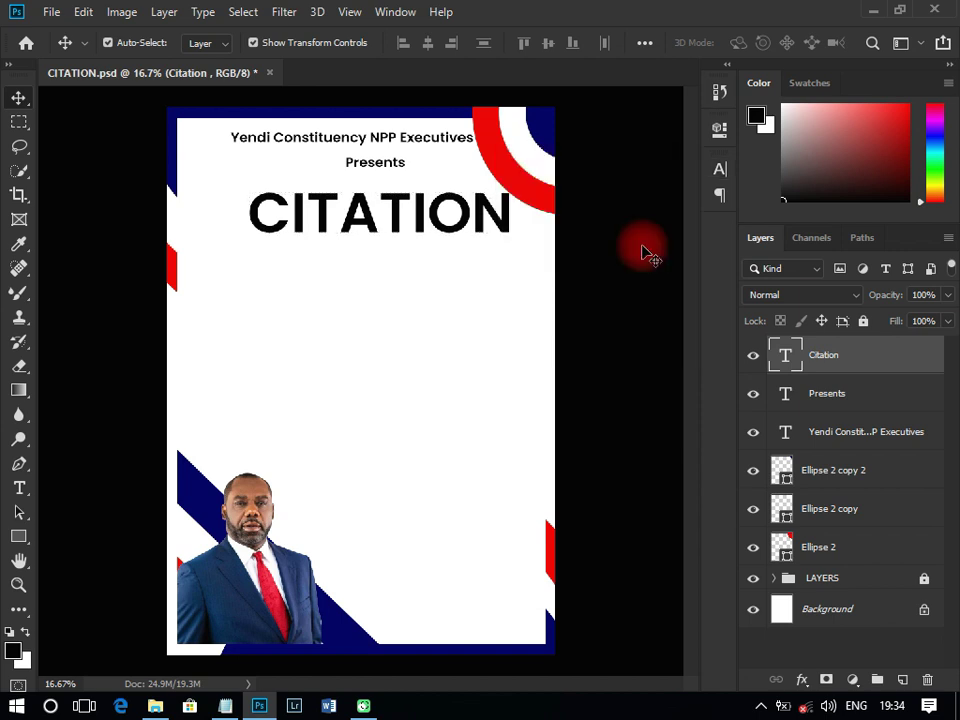
pyautogui.moveTo(396, 214); pyautogui.dragTo(386, 213)
# Copy 'OF HONOR' from the notes and paste it as a new text line below CITATION.
pyautogui.click(225, 705)
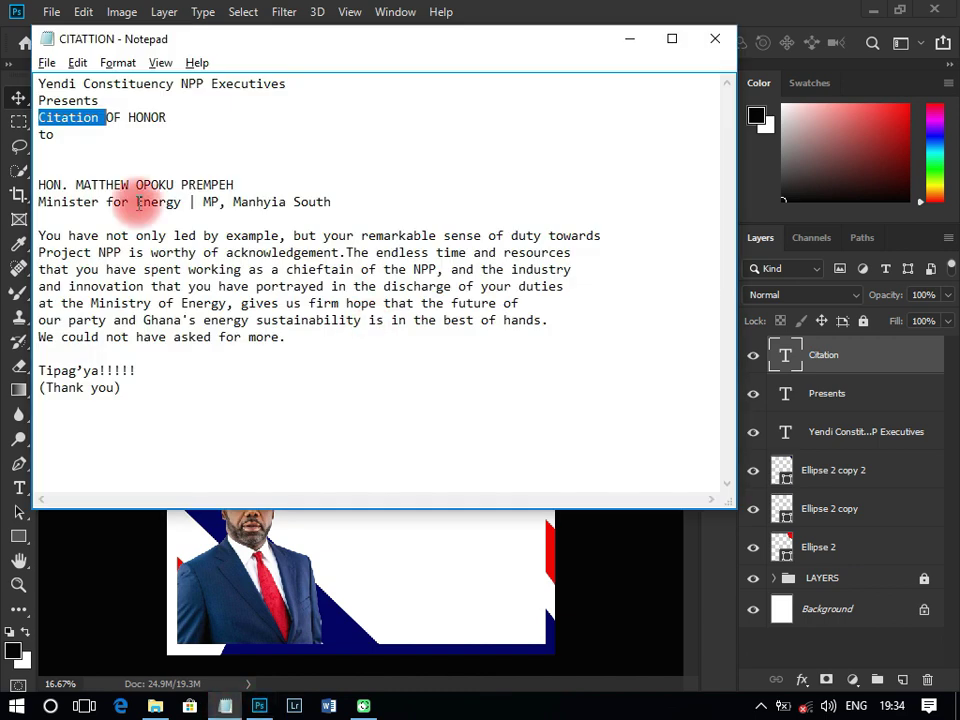
pyautogui.click(113, 122)
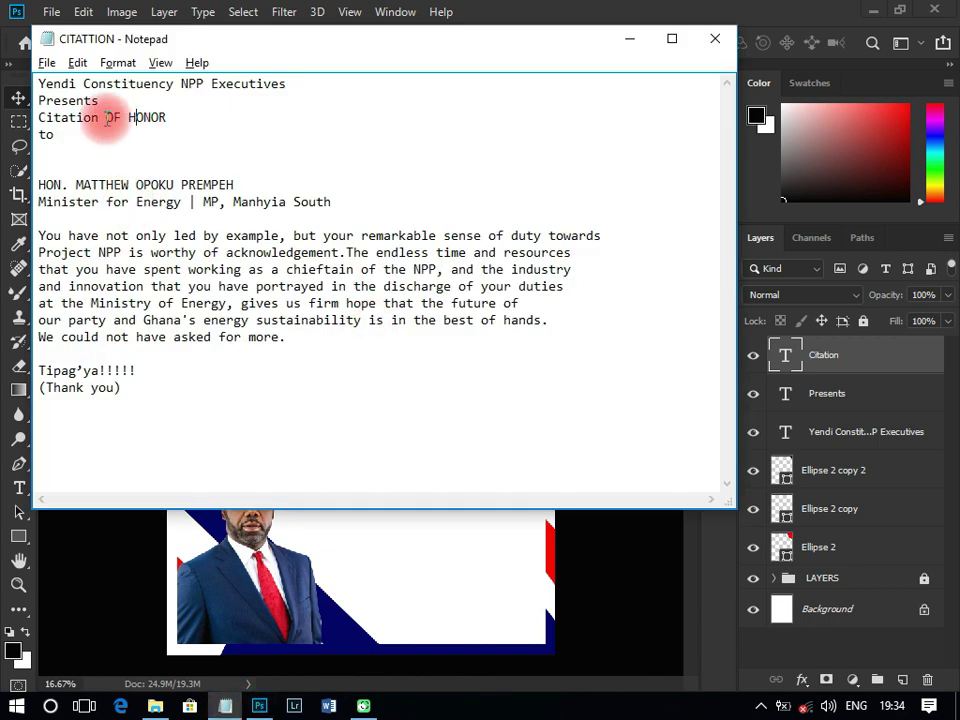
pyautogui.moveTo(107, 120); pyautogui.dragTo(192, 121)
pyautogui.hotkey('ctrl', 'c')
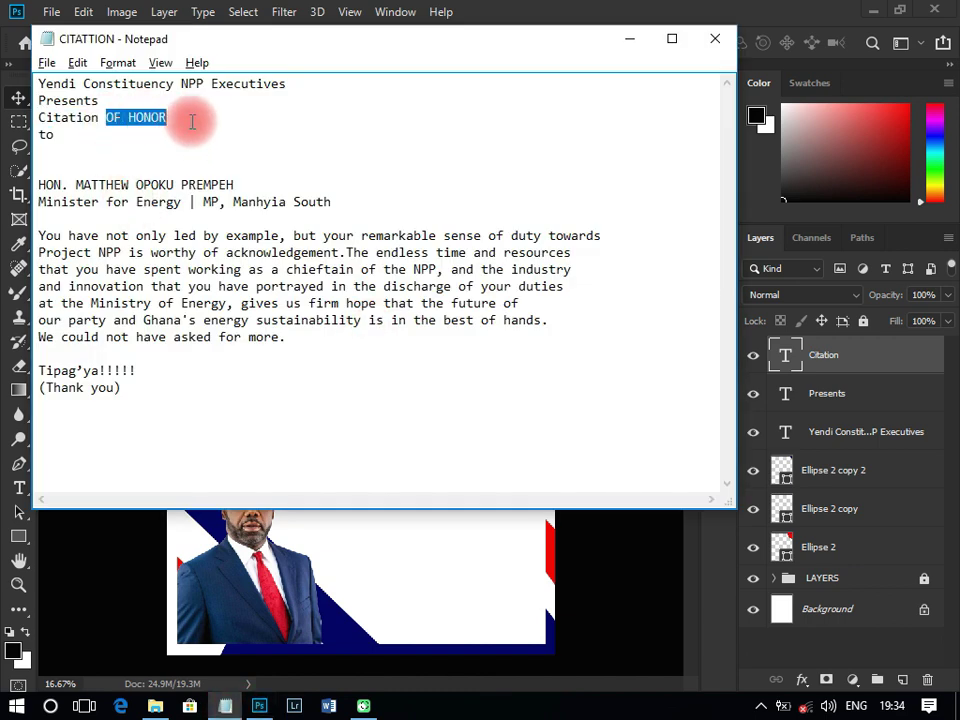
pyautogui.hotkey('alt', 'Tab')
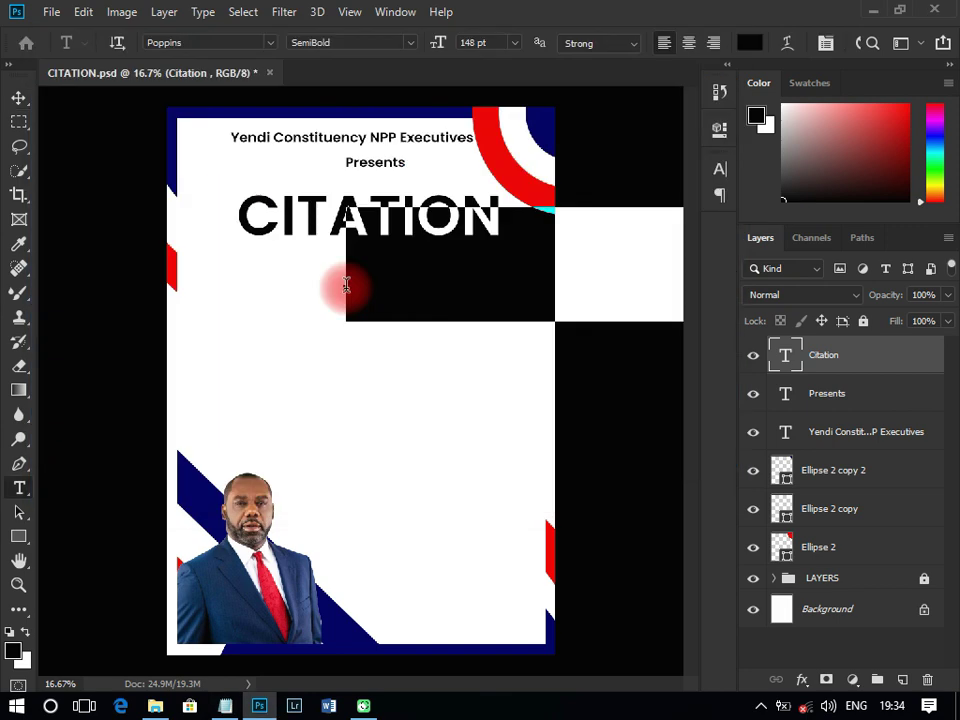
pyautogui.click(346, 287)
pyautogui.hotkey('ctrl', 'v')
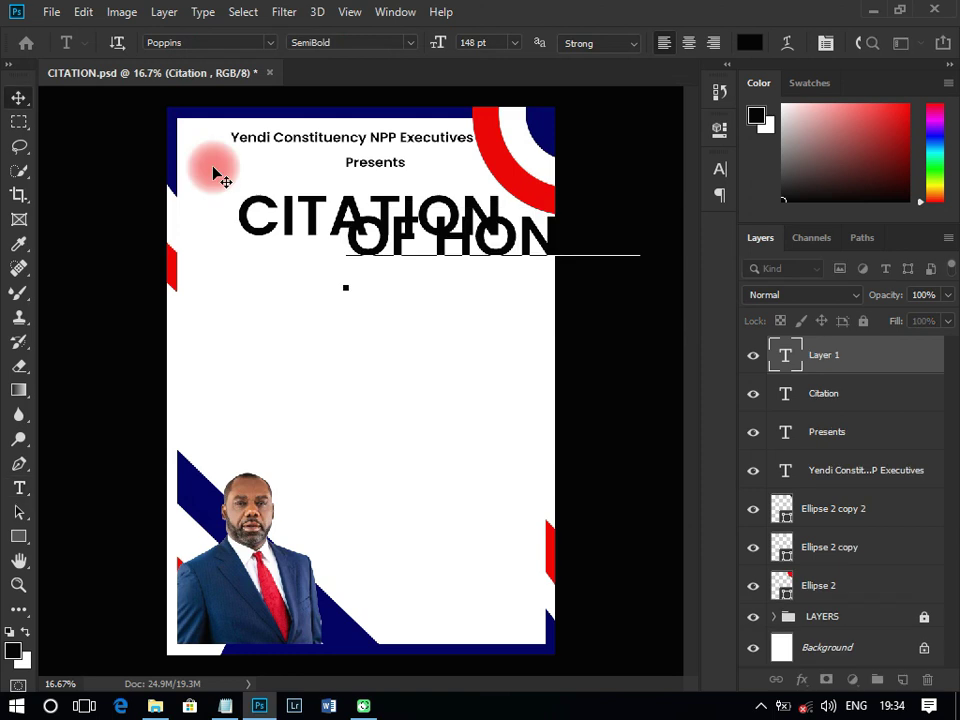
pyautogui.click(212, 172)
# Set OF HONOR to 36 pt and centre it directly beneath CITATION.
pyautogui.click(719, 169)
pyautogui.click(584, 217)
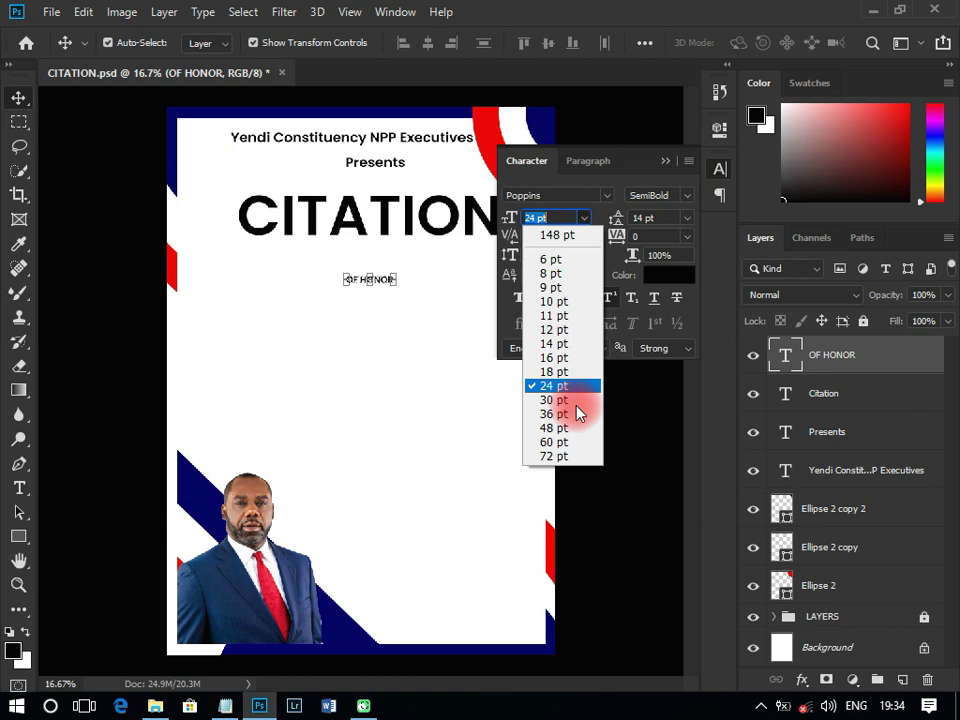
pyautogui.click(554, 413)
pyautogui.moveTo(396, 298); pyautogui.dragTo(388, 268)
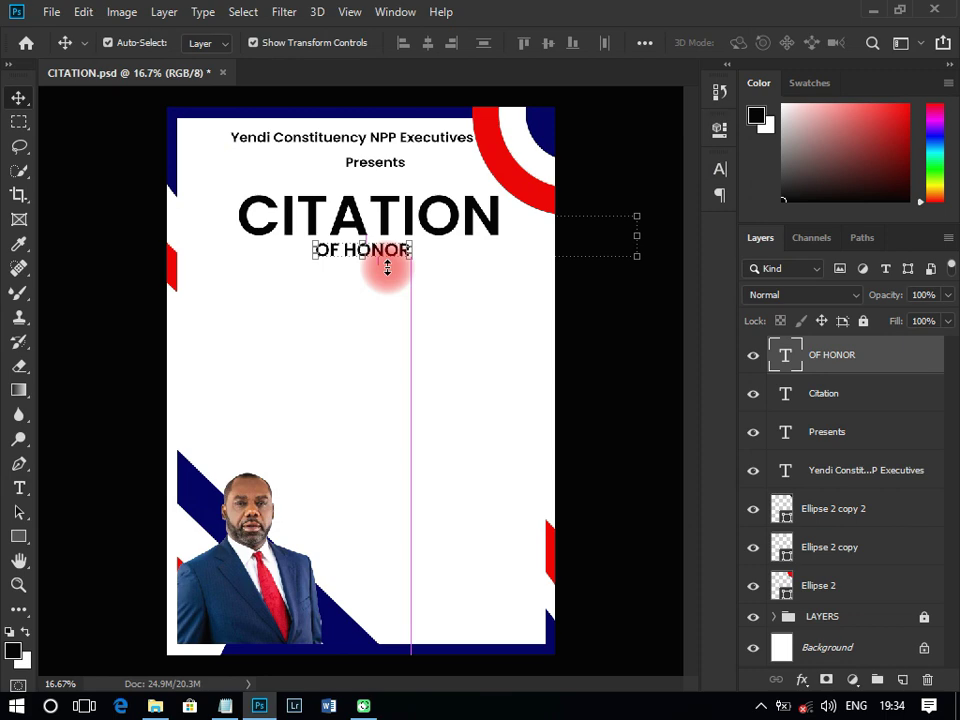
pyautogui.moveTo(387, 268); pyautogui.dragTo(387, 268)
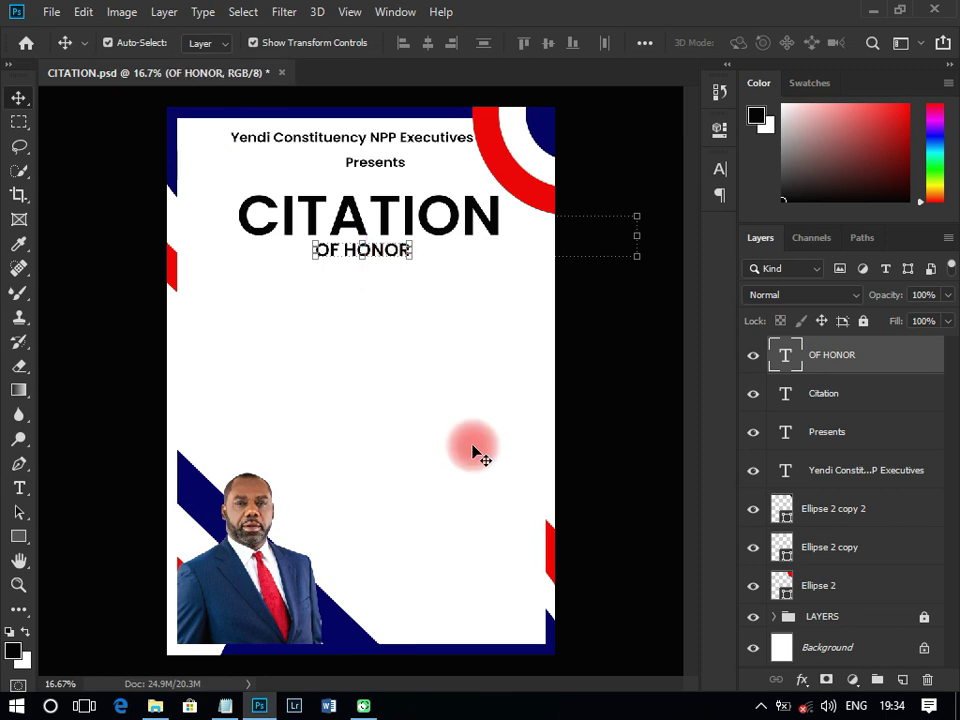
pyautogui.click(225, 705)
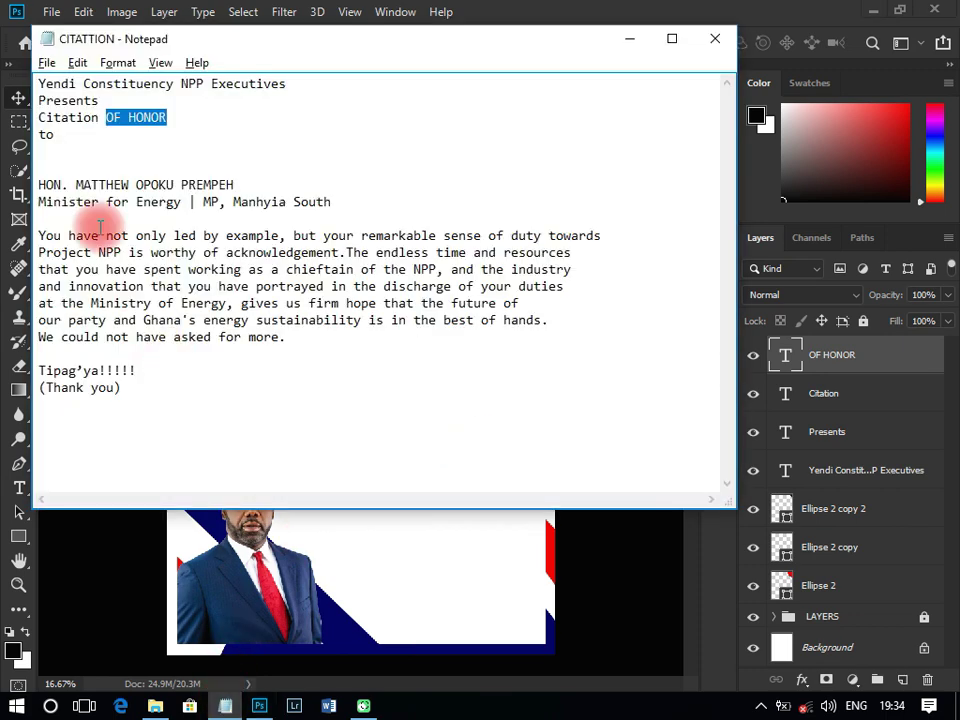
# Commit the pasted TO text and move it just beneath OF HONOR.
pyautogui.click(88, 152)
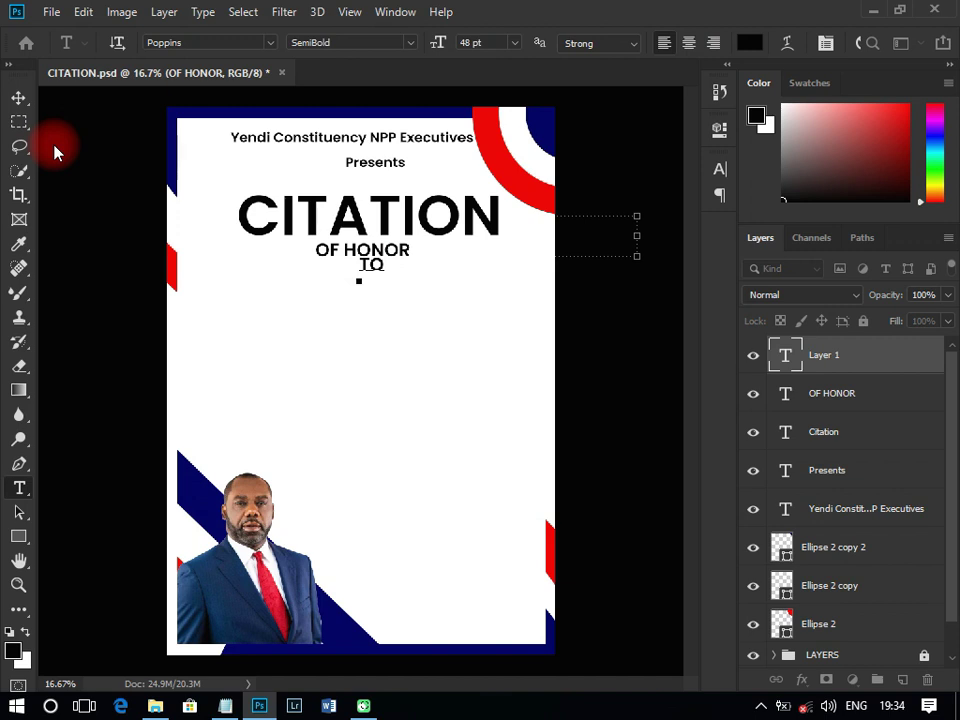
pyautogui.hotkey('ctrl', 'Return')
pyautogui.click(55, 125)
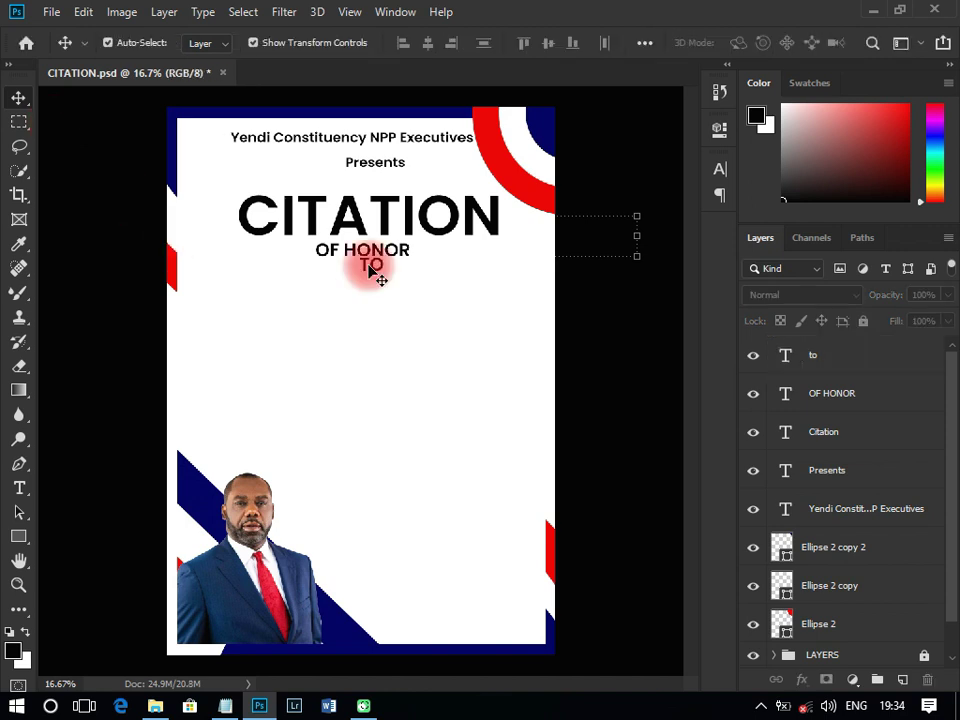
pyautogui.moveTo(370, 268); pyautogui.dragTo(350, 276)
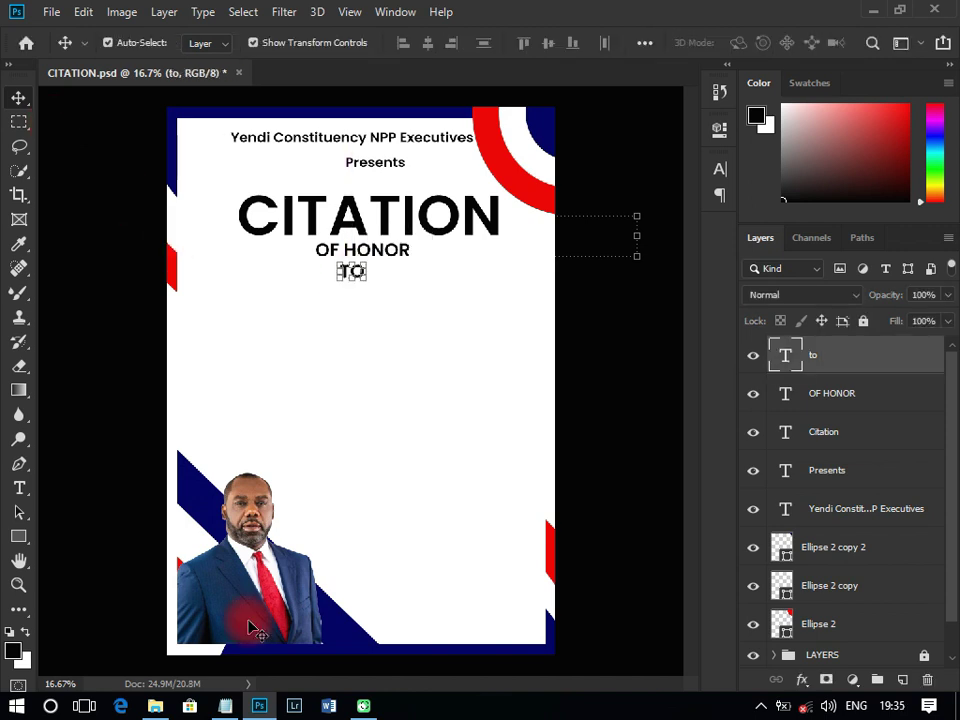
pyautogui.click(226, 705)
# Copy the honoree's full name from the notes and paste it centred below TO.
pyautogui.click(51, 184)
pyautogui.moveTo(34, 184); pyautogui.dragTo(99, 184)
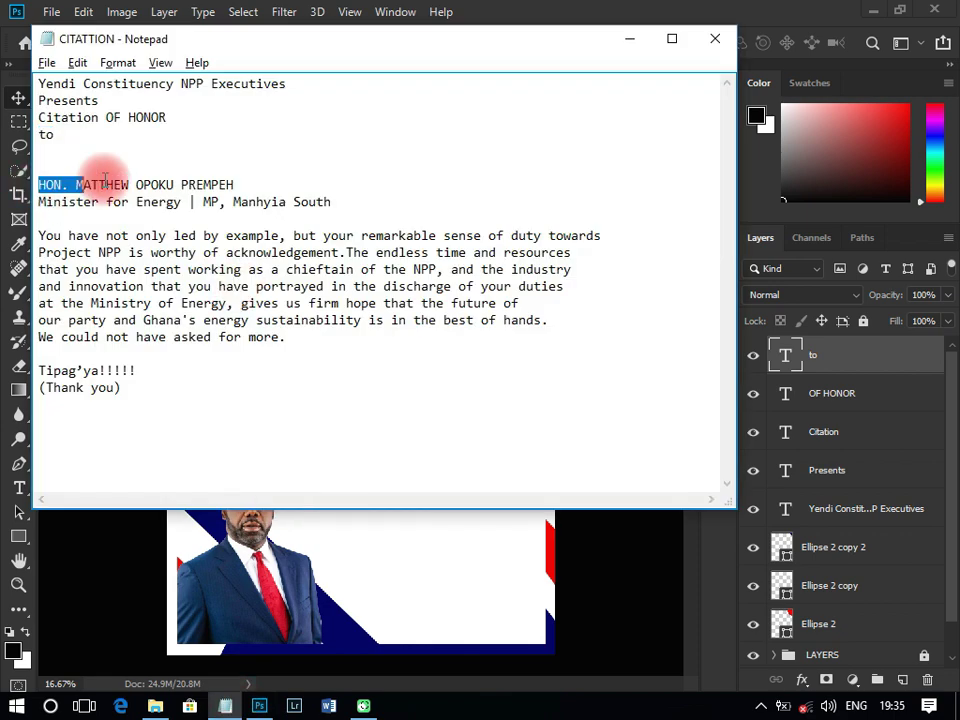
pyautogui.click(233, 170)
pyautogui.moveTo(233, 176); pyautogui.dragTo(235, 184)
pyautogui.hotkey('ctrl', 'c')
pyautogui.hotkey('alt', 'Tab')
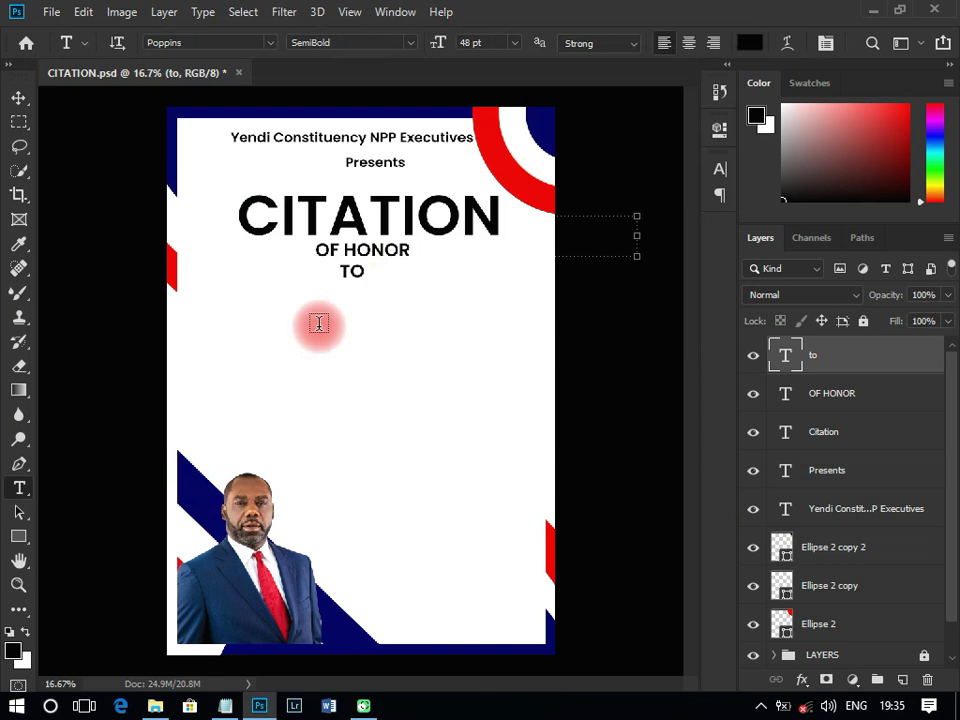
pyautogui.click(318, 323)
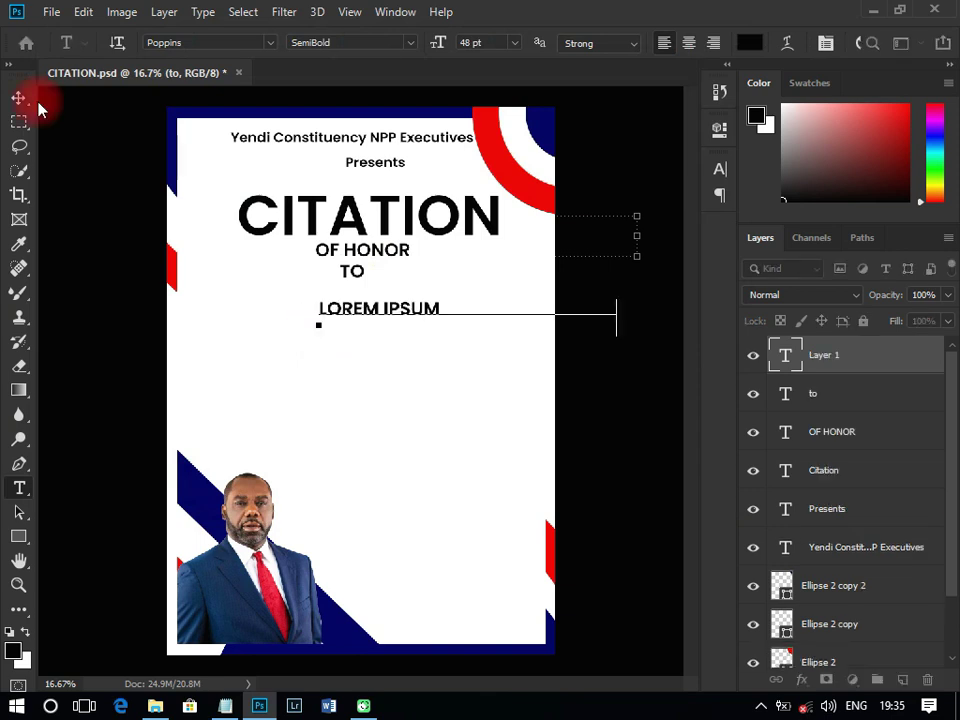
pyautogui.hotkey('ctrl', 'v')
pyautogui.click(18, 97)
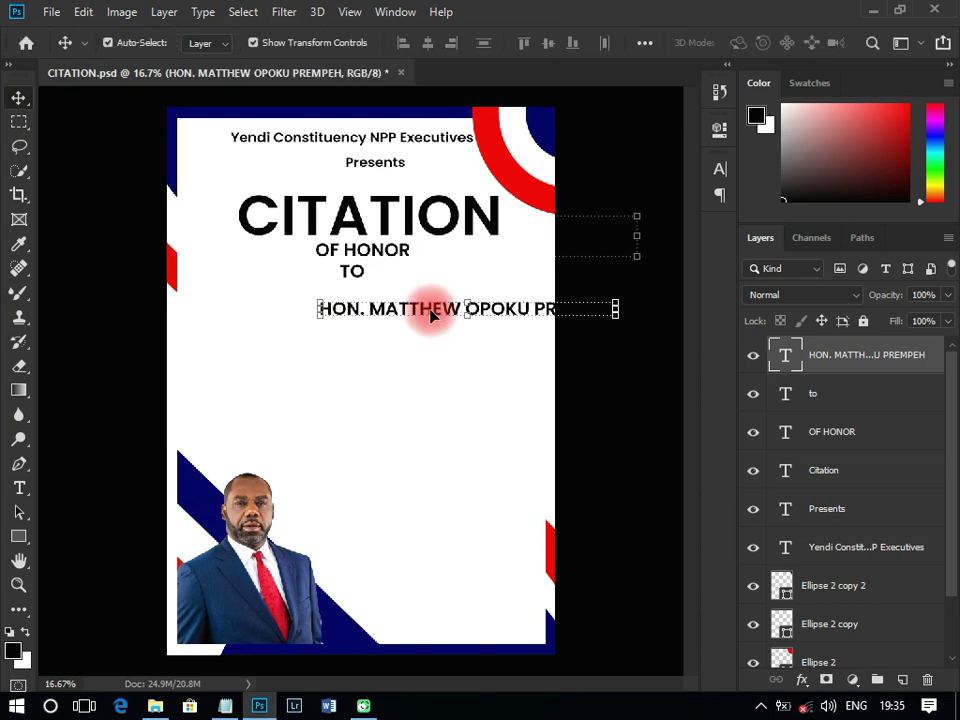
pyautogui.moveTo(429, 312); pyautogui.dragTo(343, 308)
# Set the name line in Times New Roman Bold.
pyautogui.click(719, 169)
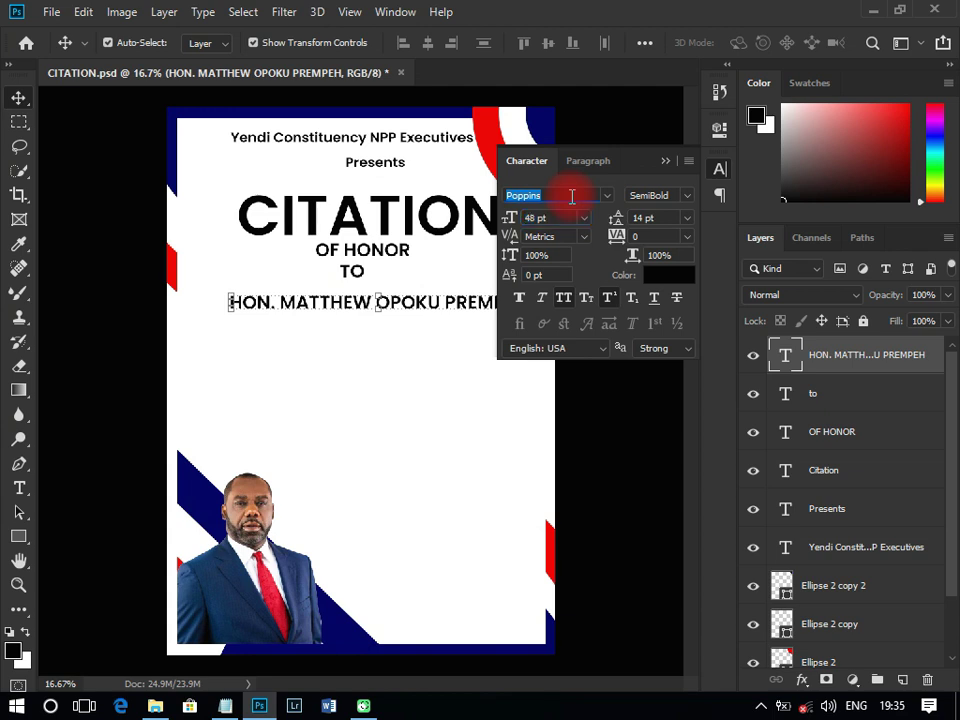
pyautogui.write('time')
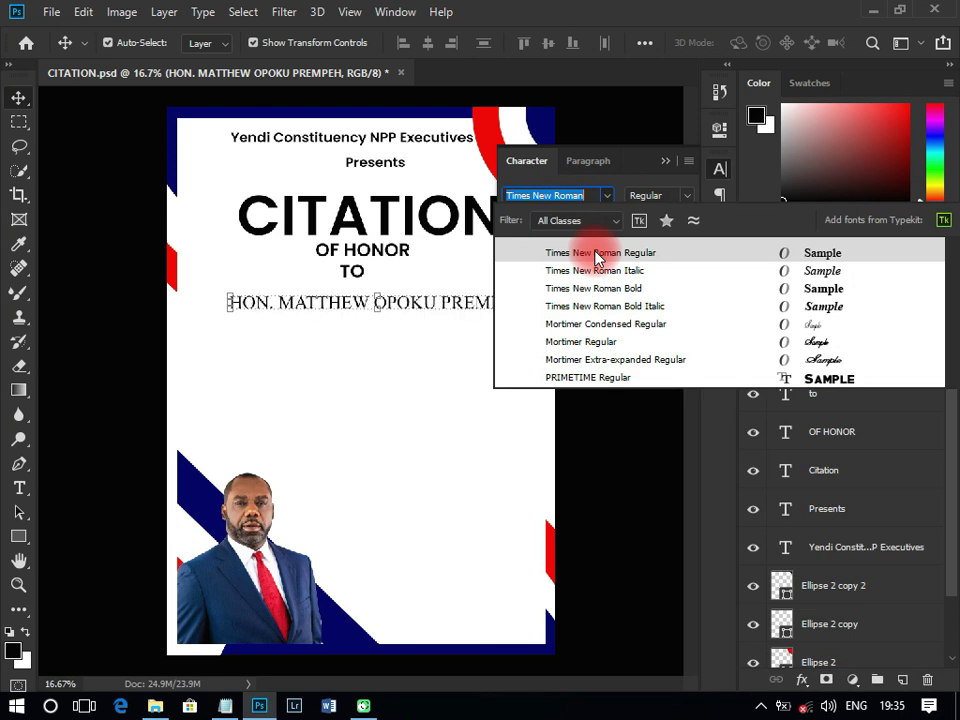
pyautogui.click(599, 254)
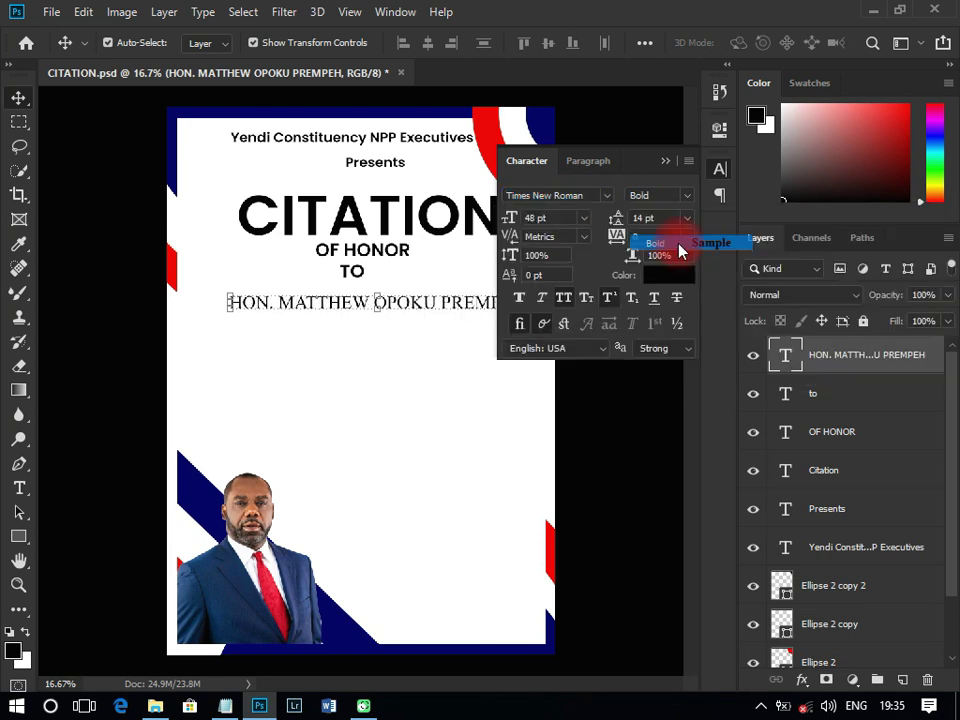
pyautogui.click(679, 243)
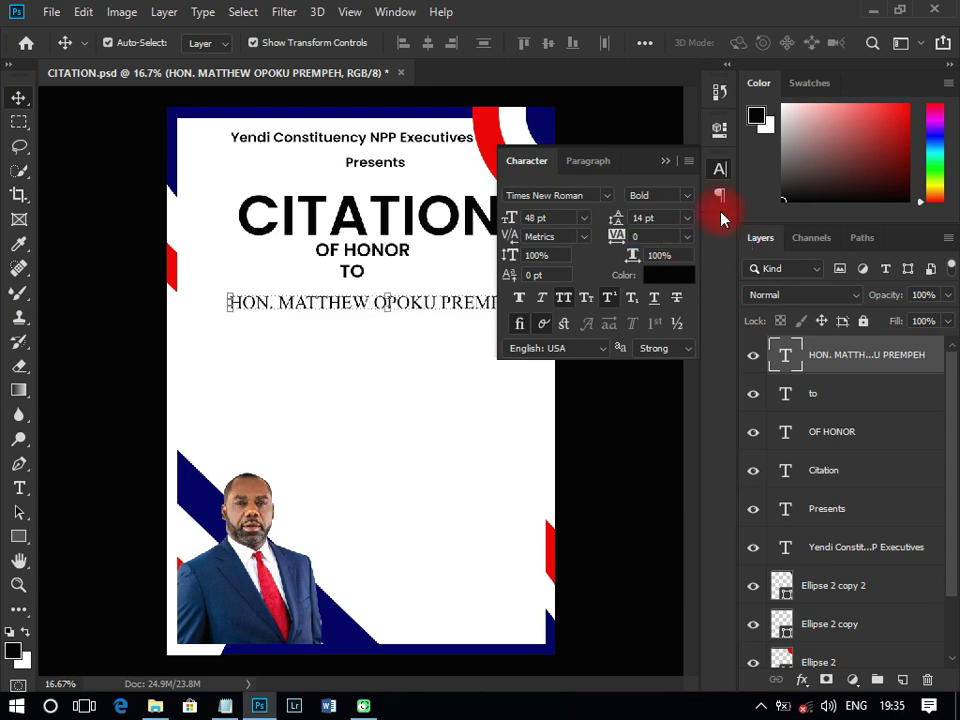
pyautogui.click(720, 170)
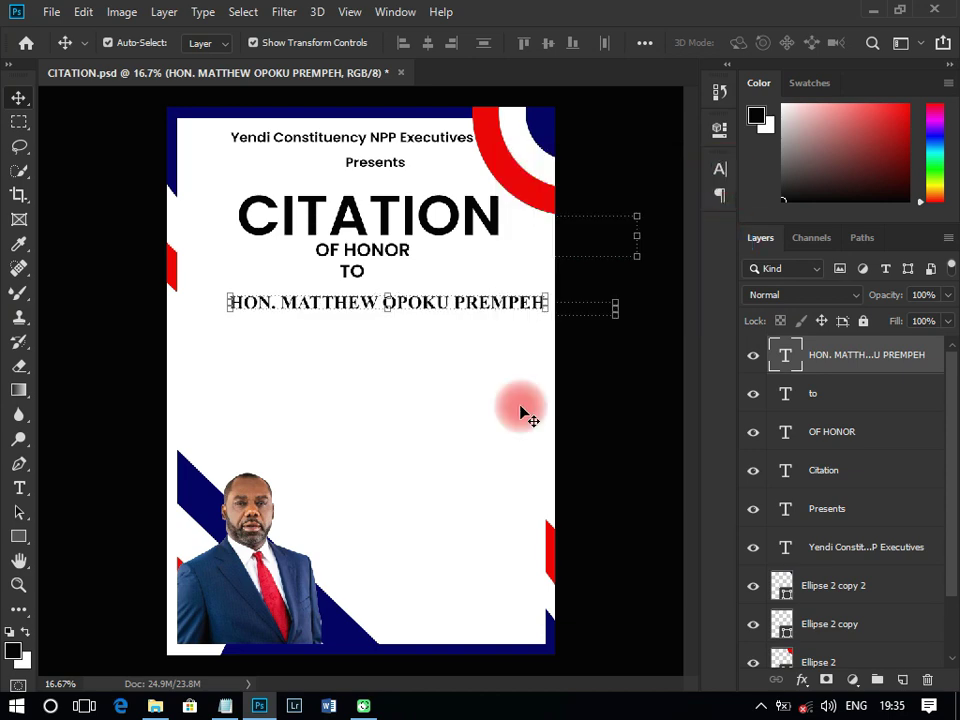
# Paste the line 'Minister for Energy | MP, Manhyia South' from the notes below the name.
pyautogui.click(228, 708)
pyautogui.moveTo(38, 206); pyautogui.dragTo(236, 206)
pyautogui.hotkey('ctrl', 'c')
pyautogui.hotkey('alt', 'Tab')
pyautogui.hotkey('ctrl', 'v')
pyautogui.moveTo(321, 321); pyautogui.dragTo(316, 325)
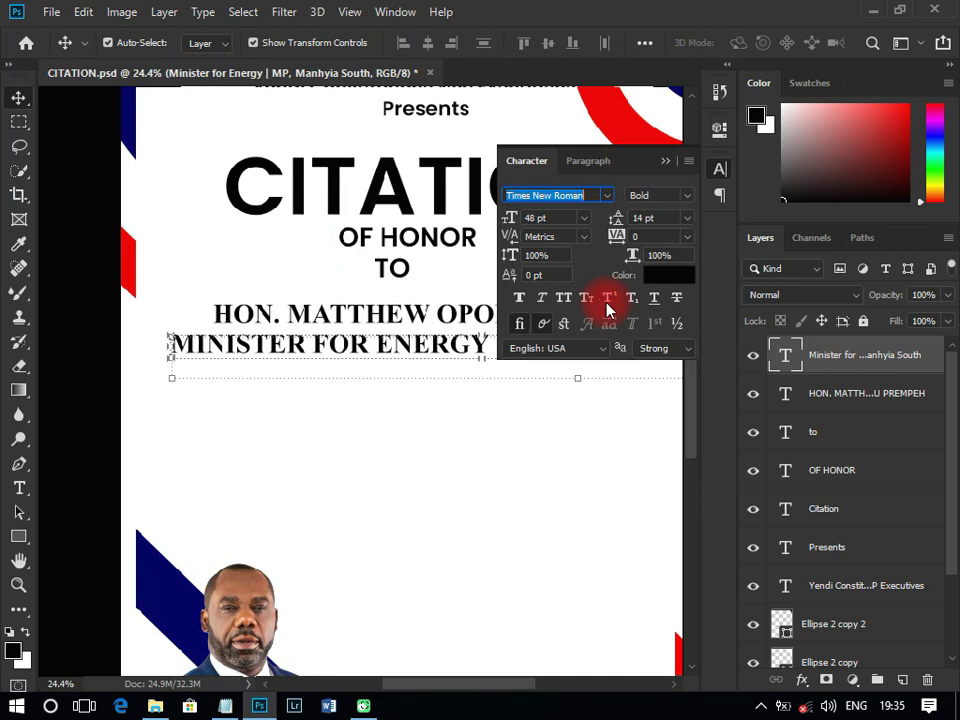
# Set the minister line to 18 pt with All Caps turned off.
pyautogui.click(243, 367)
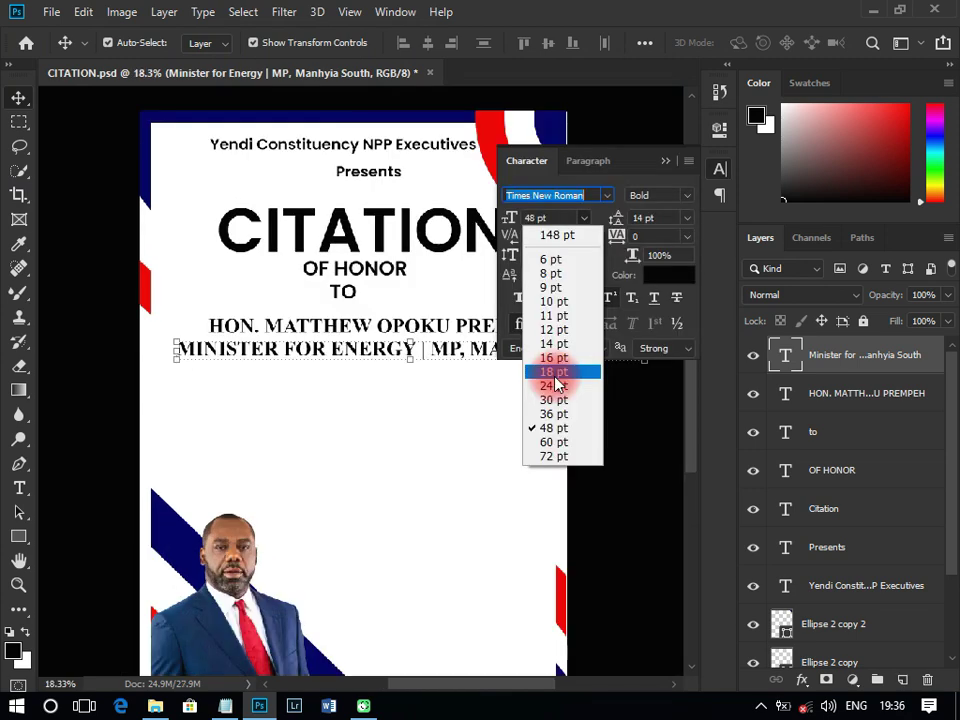
pyautogui.click(555, 375)
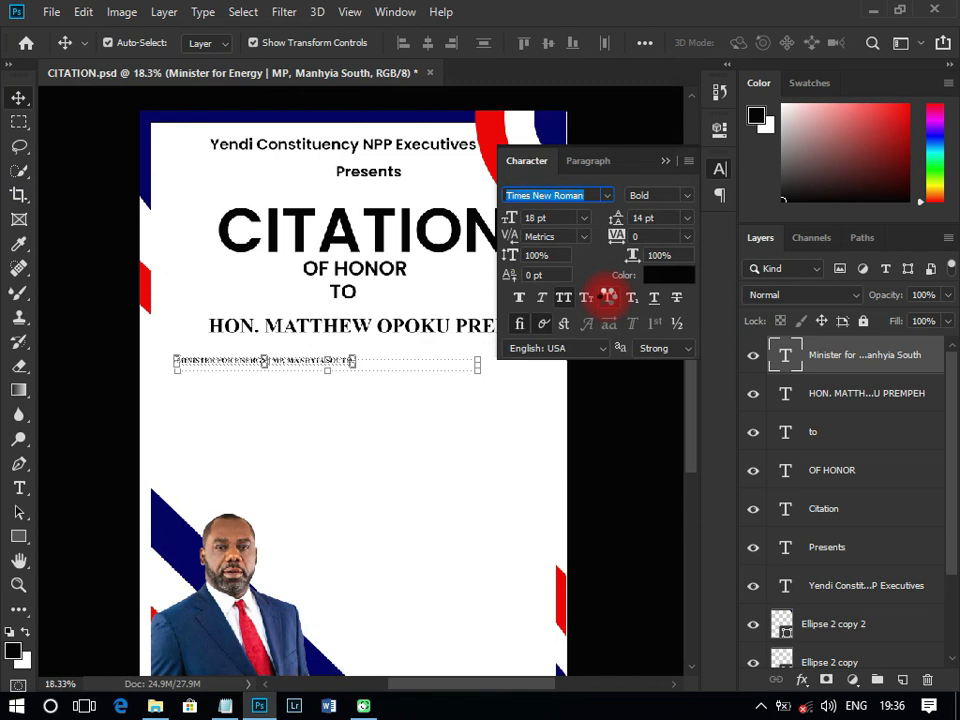
pyautogui.click(658, 274)
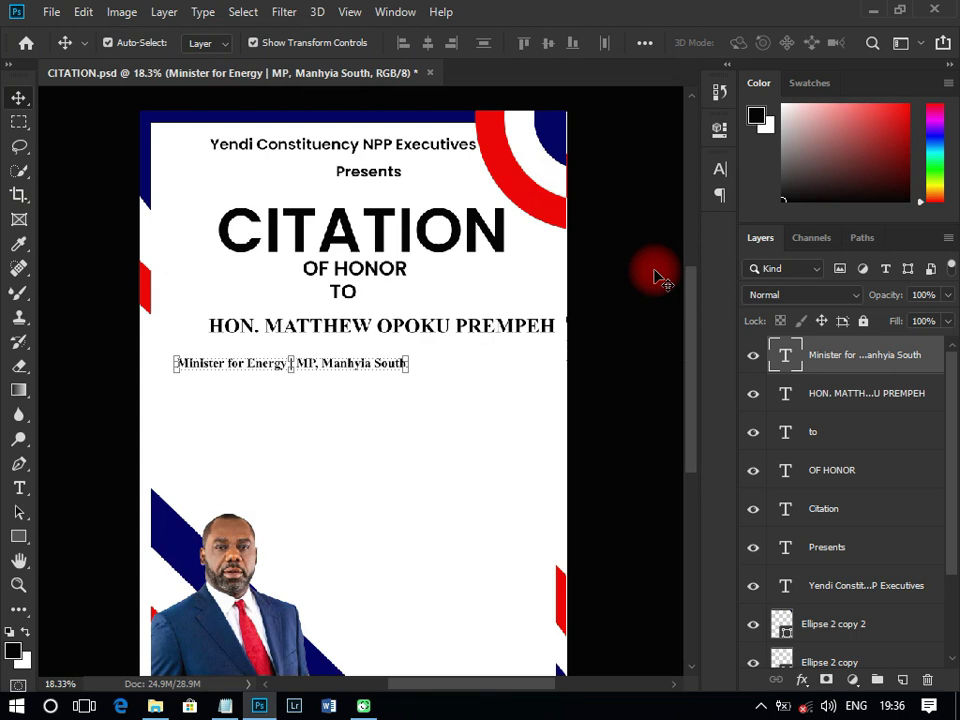
pyautogui.click(658, 276)
# Reduce the honoree's name line to 18 pt and zoom out to see the whole poster.
pyautogui.click(380, 325)
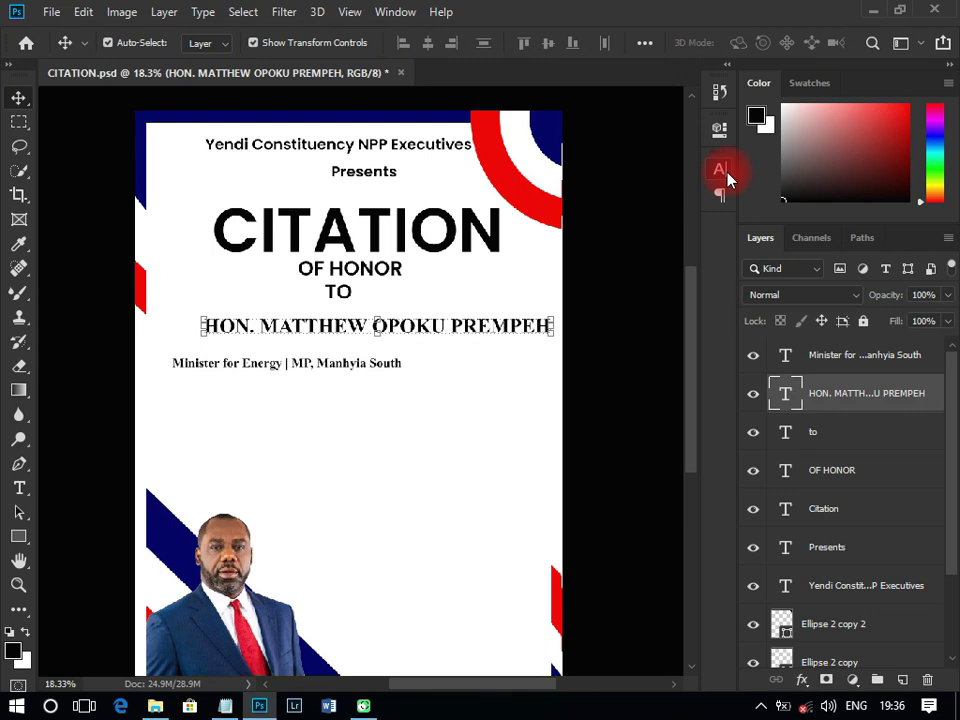
pyautogui.click(722, 172)
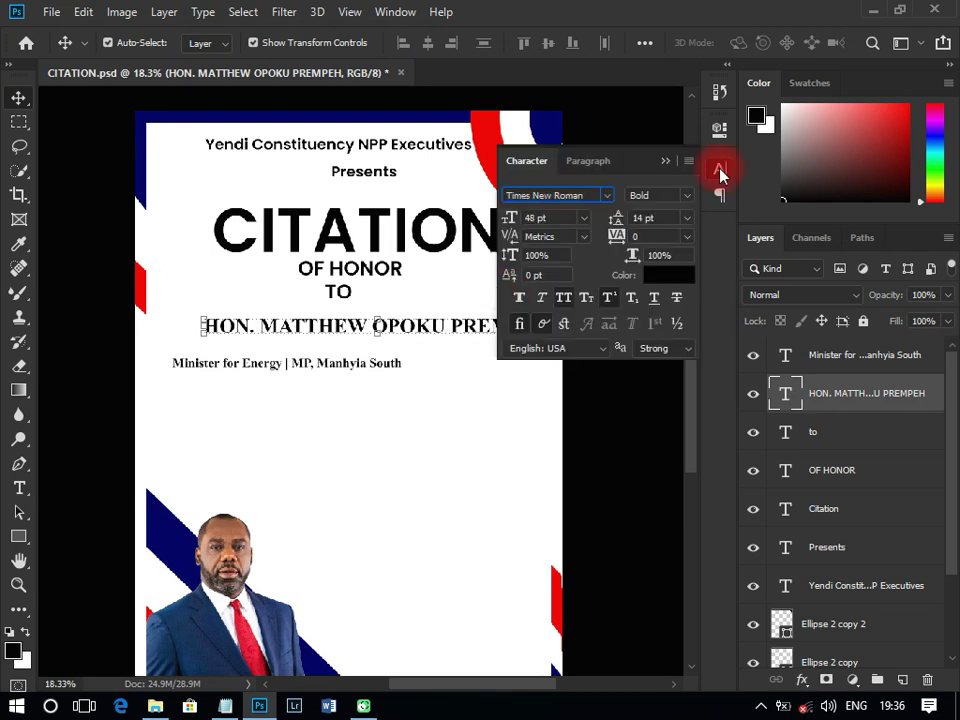
pyautogui.click(584, 217)
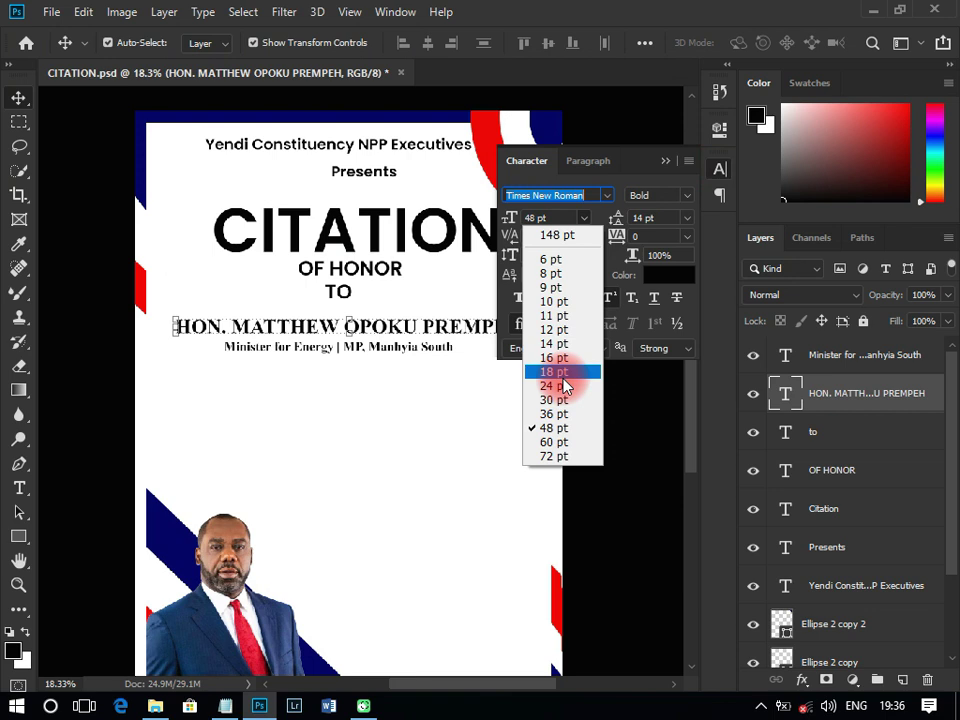
pyautogui.click(562, 373)
pyautogui.click(268, 369)
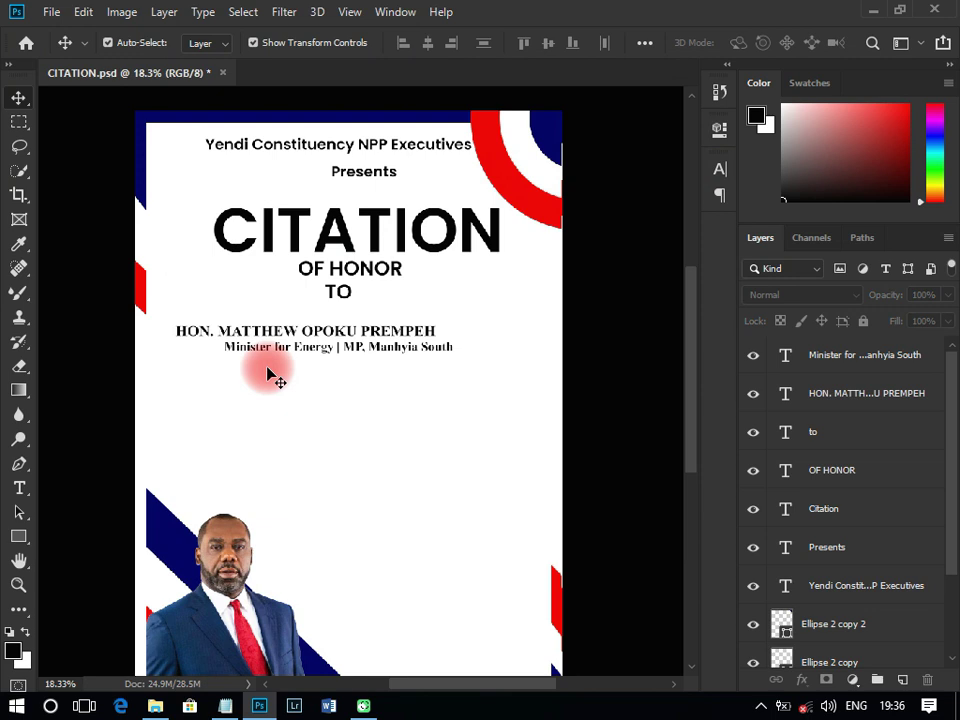
pyautogui.scroll(2, 268, 375)
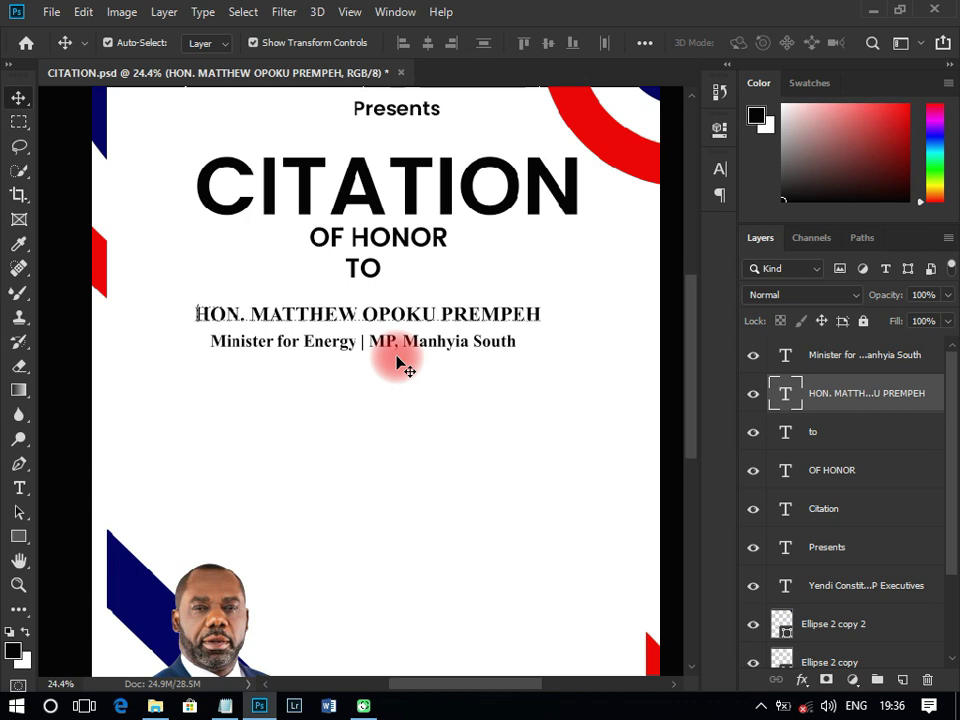
pyautogui.hotkey('ctrl', '-')
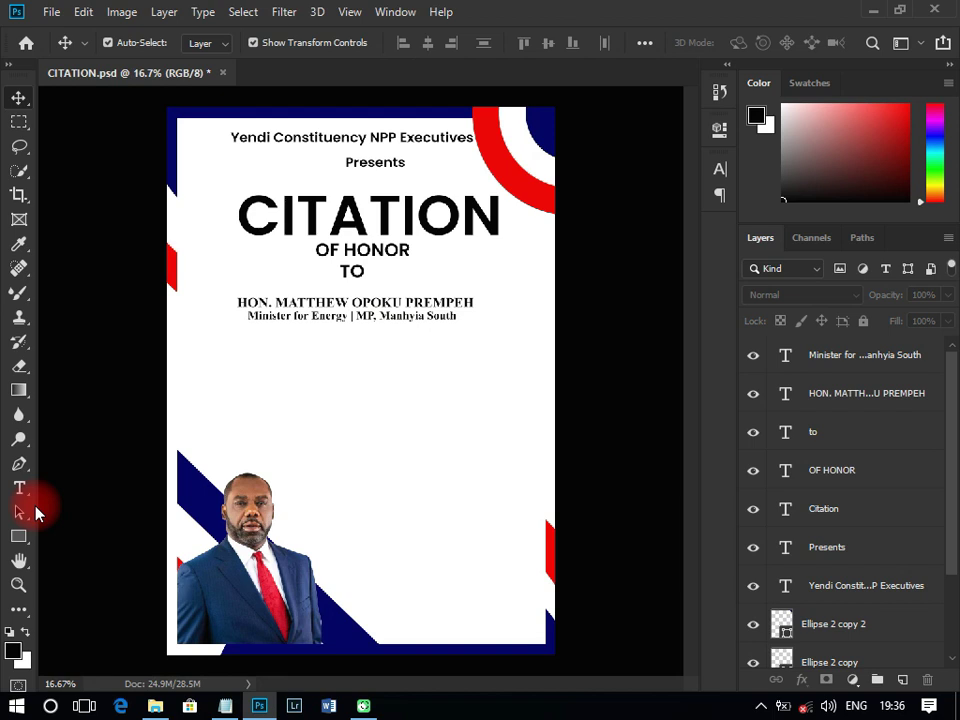
# Draw a thin red bar under the minister line and stretch it past both page edges.
pyautogui.click(19, 536)
pyautogui.moveTo(175, 328); pyautogui.dragTo(551, 329)
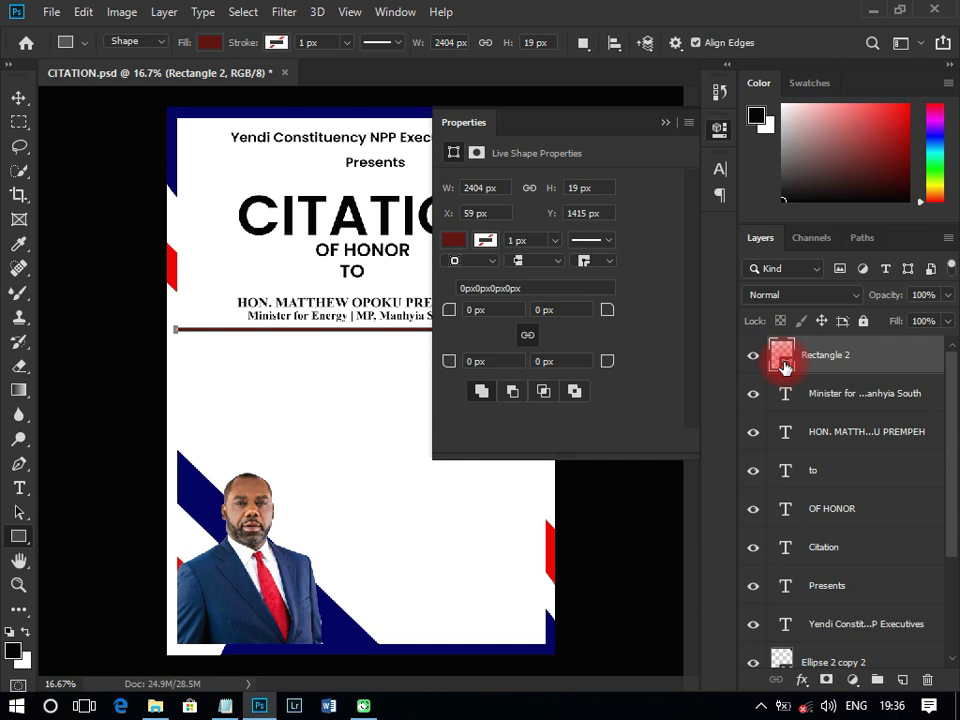
pyautogui.press('v')
pyautogui.click(257, 336)
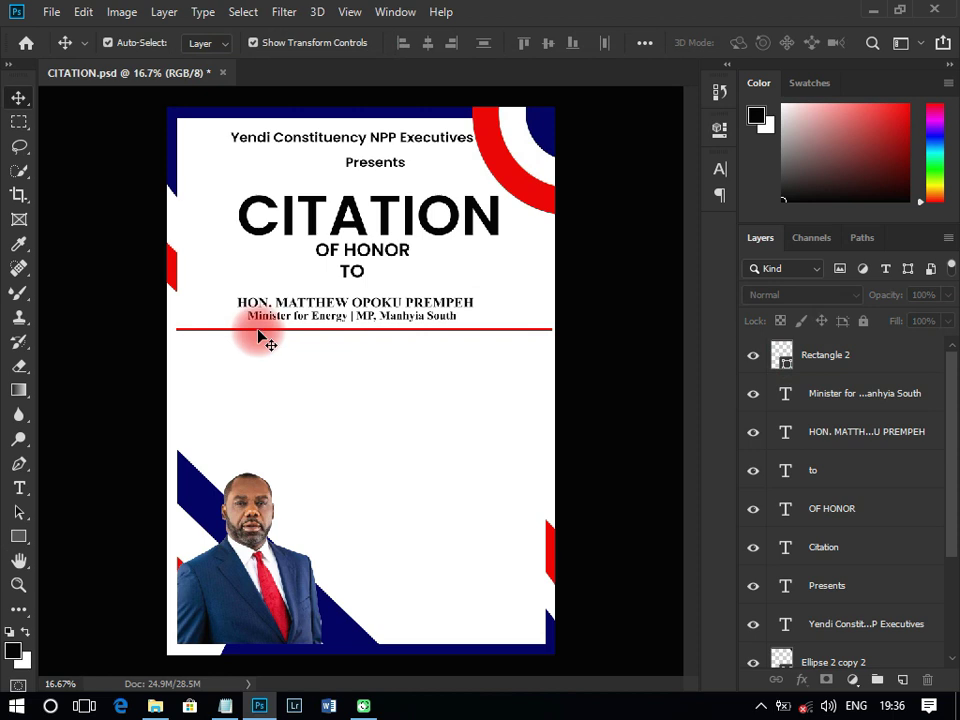
pyautogui.click(216, 332)
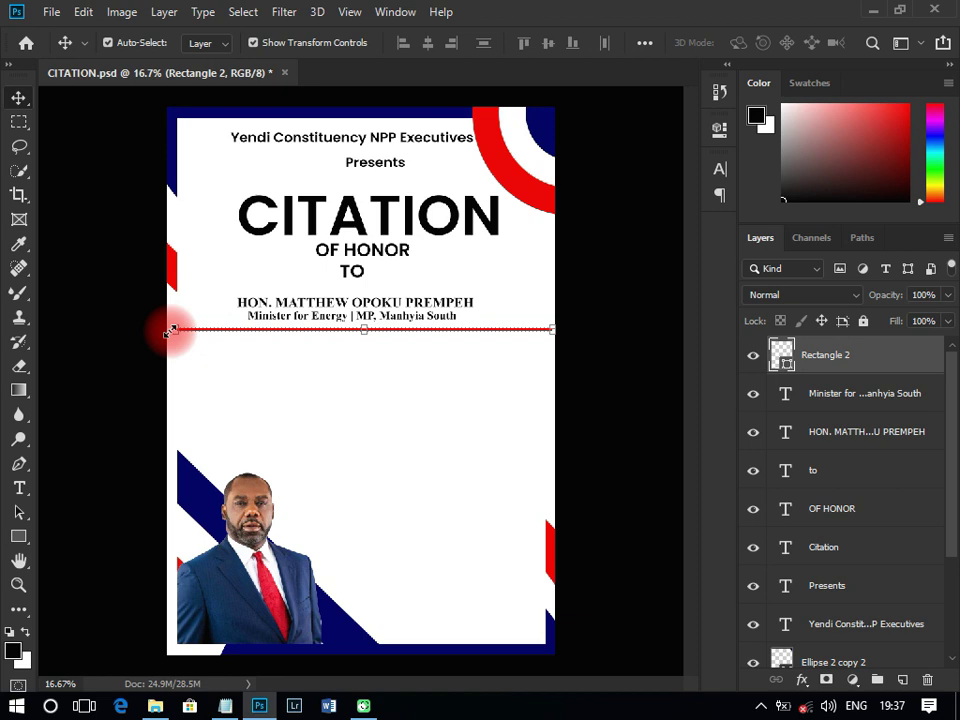
pyautogui.moveTo(170, 330); pyautogui.dragTo(148, 329)
pyautogui.moveTo(552, 329); pyautogui.dragTo(582, 330)
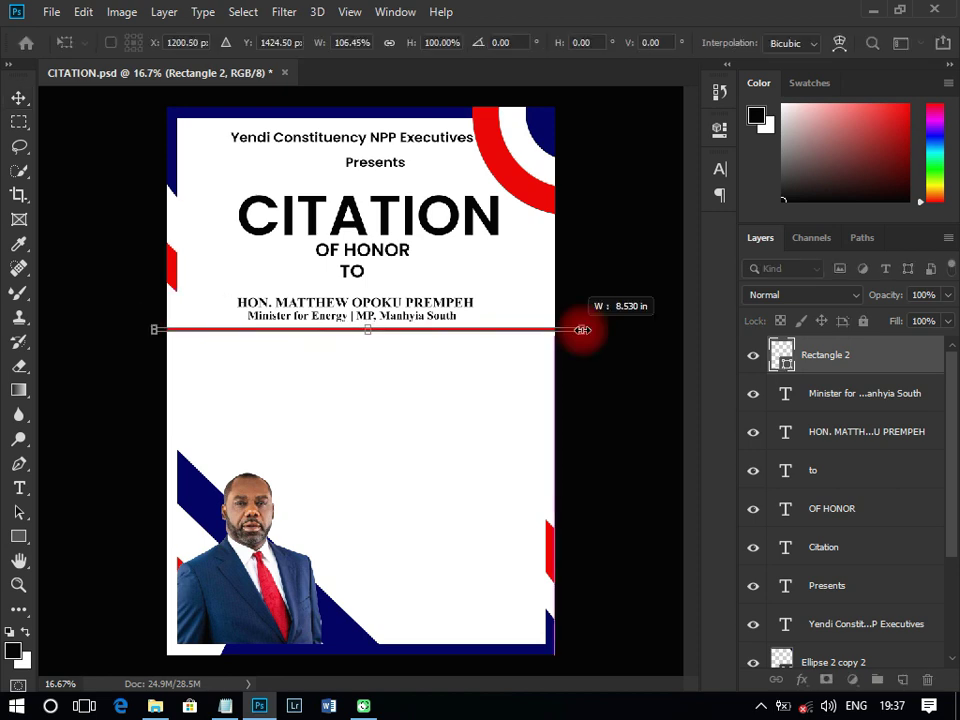
pyautogui.press('Return')
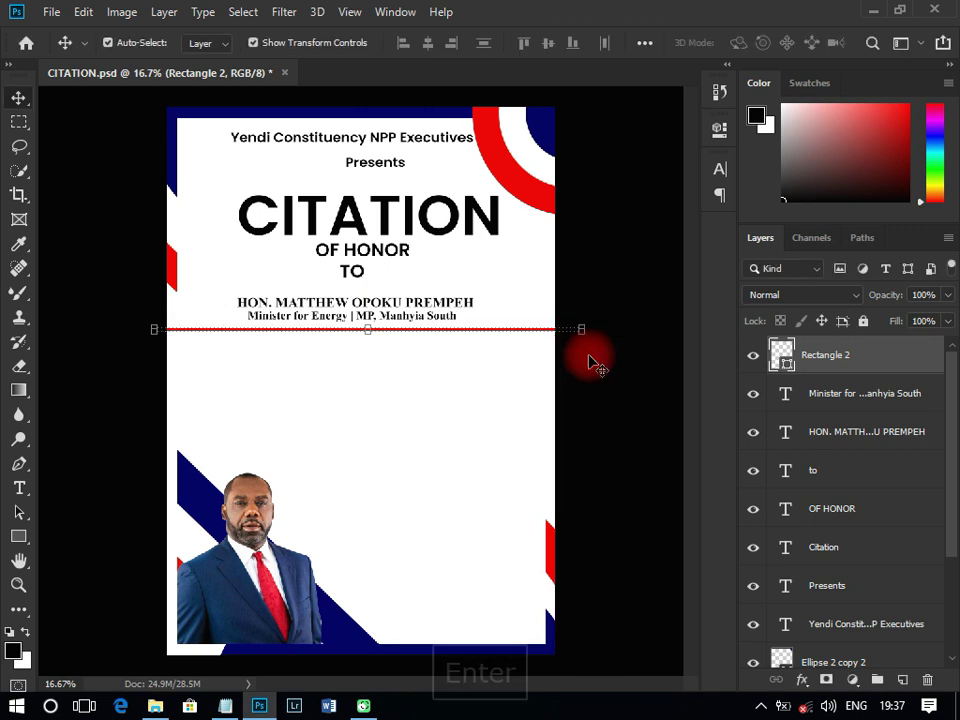
pyautogui.click(240, 439)
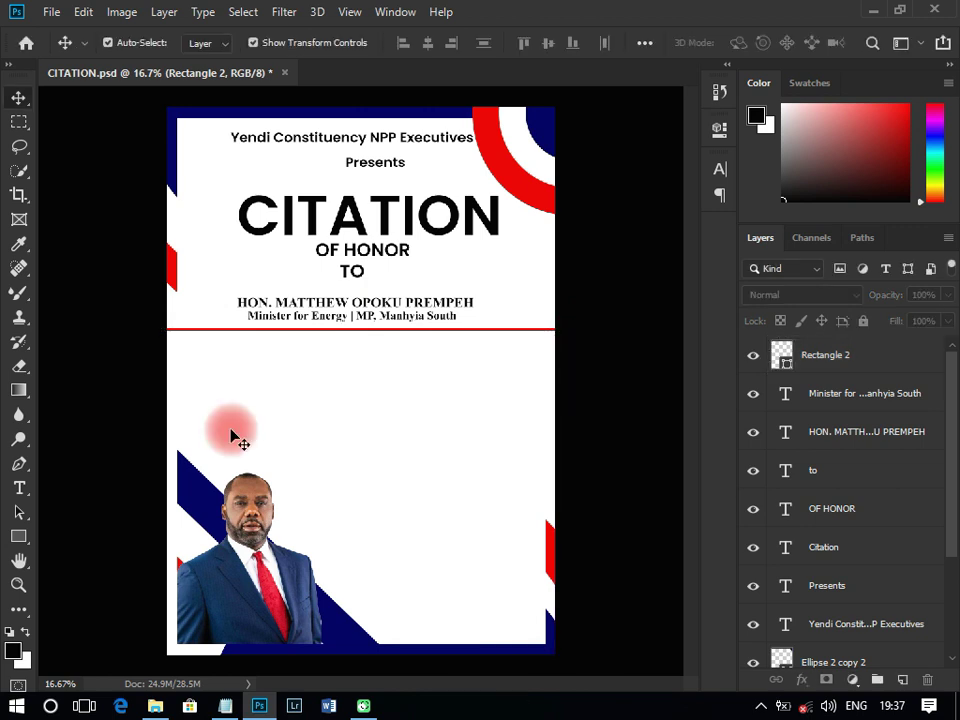
# Draw a small 74 px red circle, Ellipse 3, on the centre of the divider line.
pyautogui.click(30, 537)
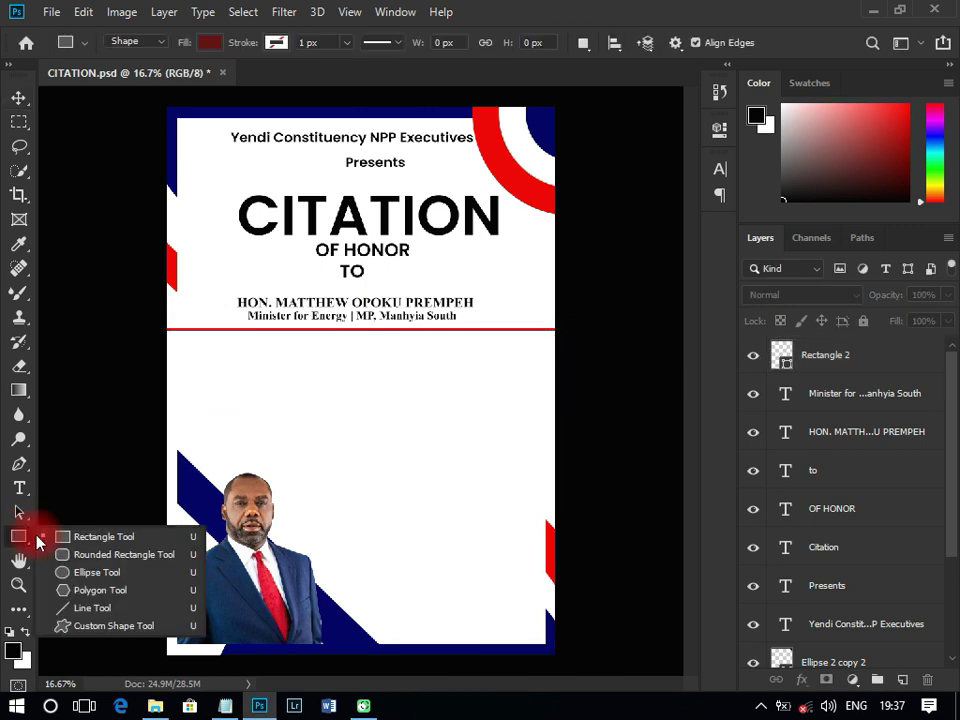
pyautogui.click(80, 576)
pyautogui.scroll(5, 353, 326)
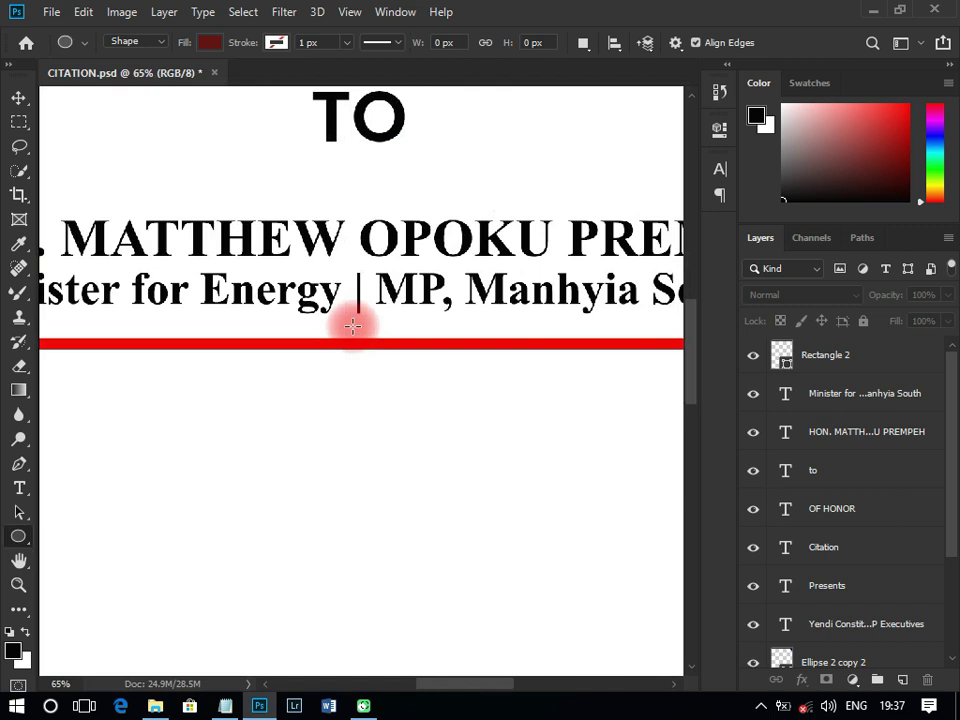
pyautogui.moveTo(353, 326); pyautogui.dragTo(398, 368)
pyautogui.press('v')
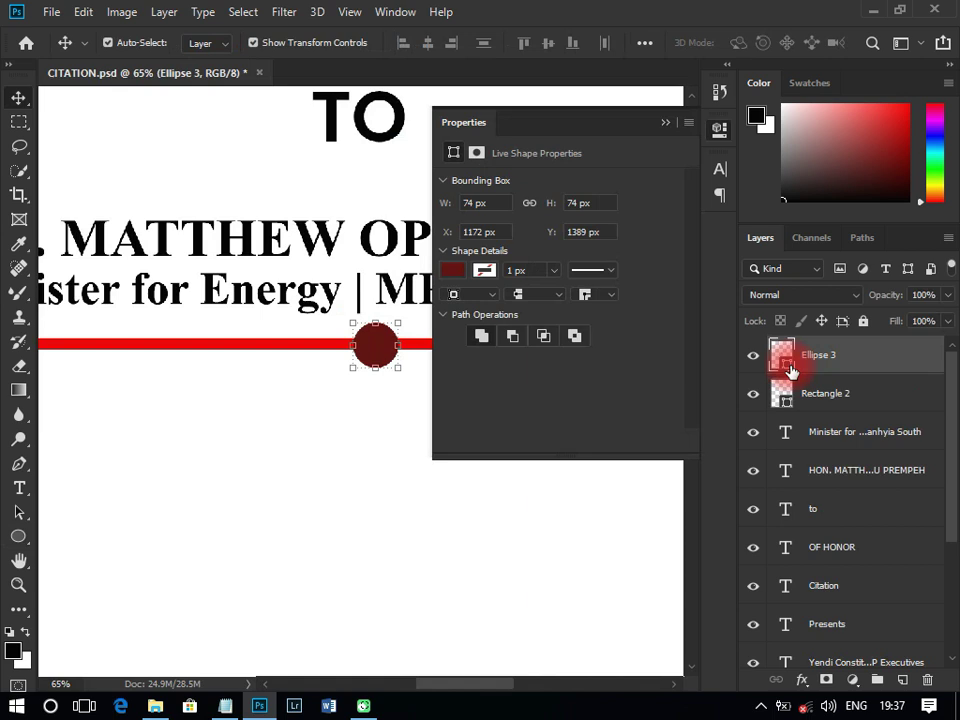
pyautogui.hotkey('ctrl', '0')
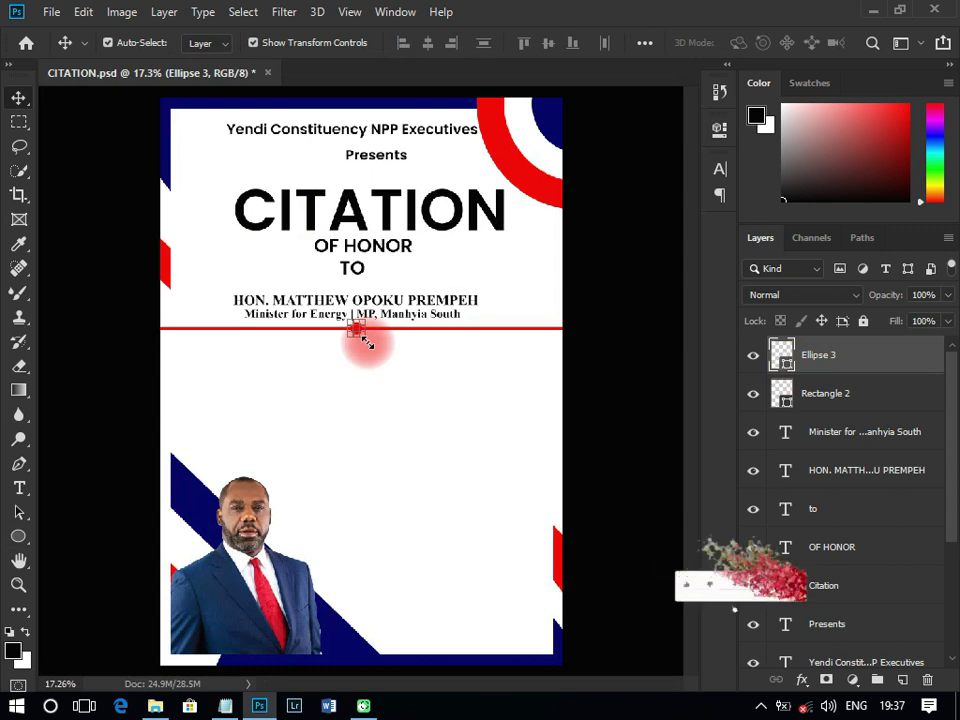
# Add a vertical guide at 50% across the poster.
pyautogui.click(352, 14)
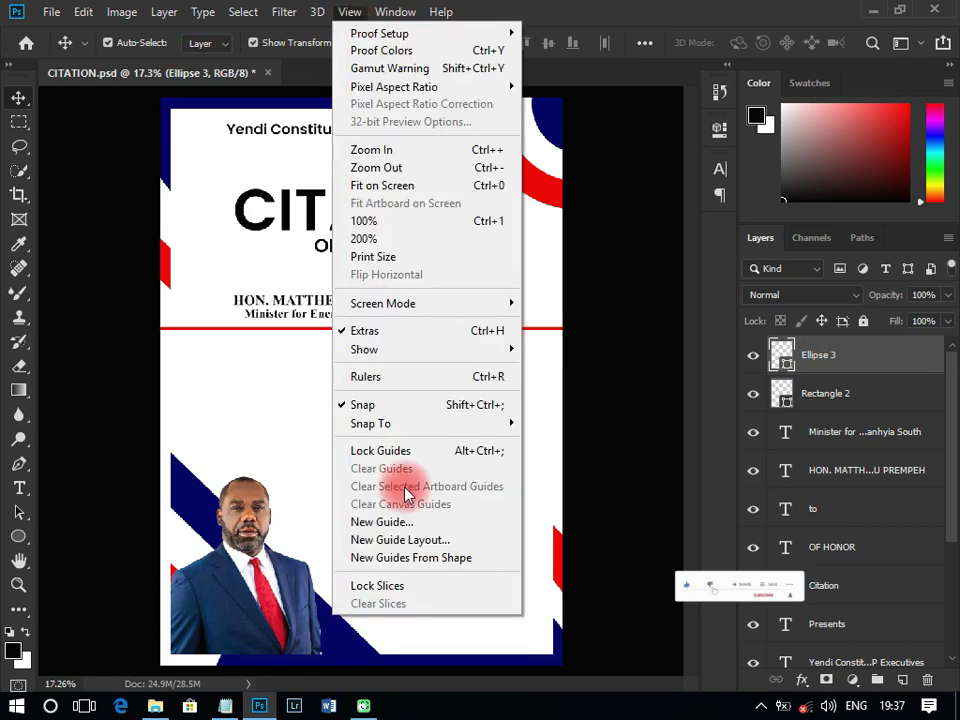
pyautogui.click(393, 522)
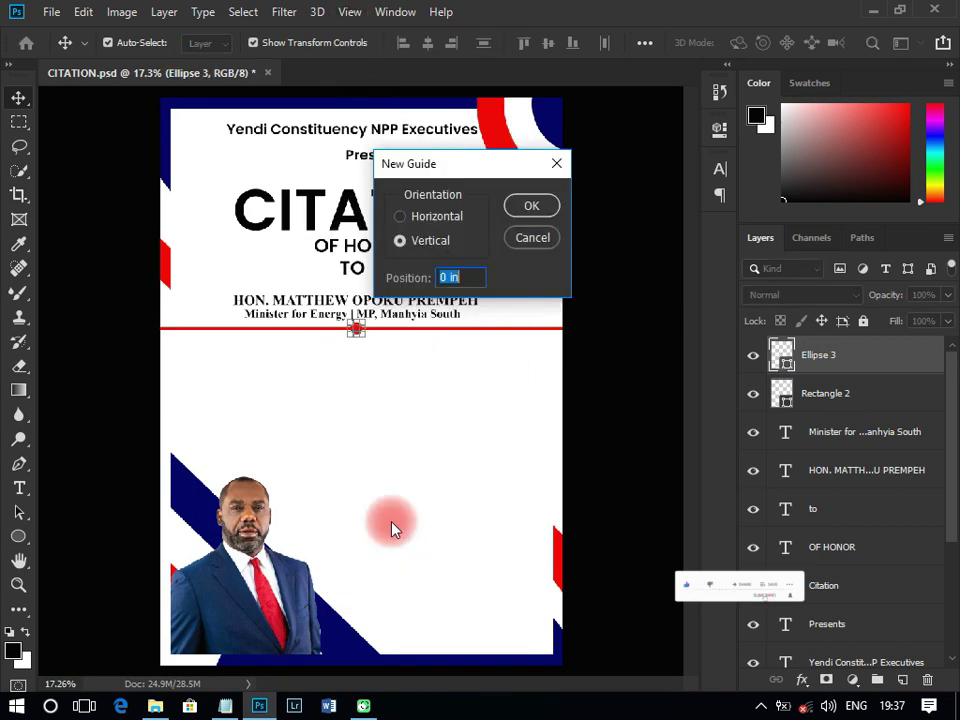
pyautogui.write('50%')
pyautogui.click(532, 206)
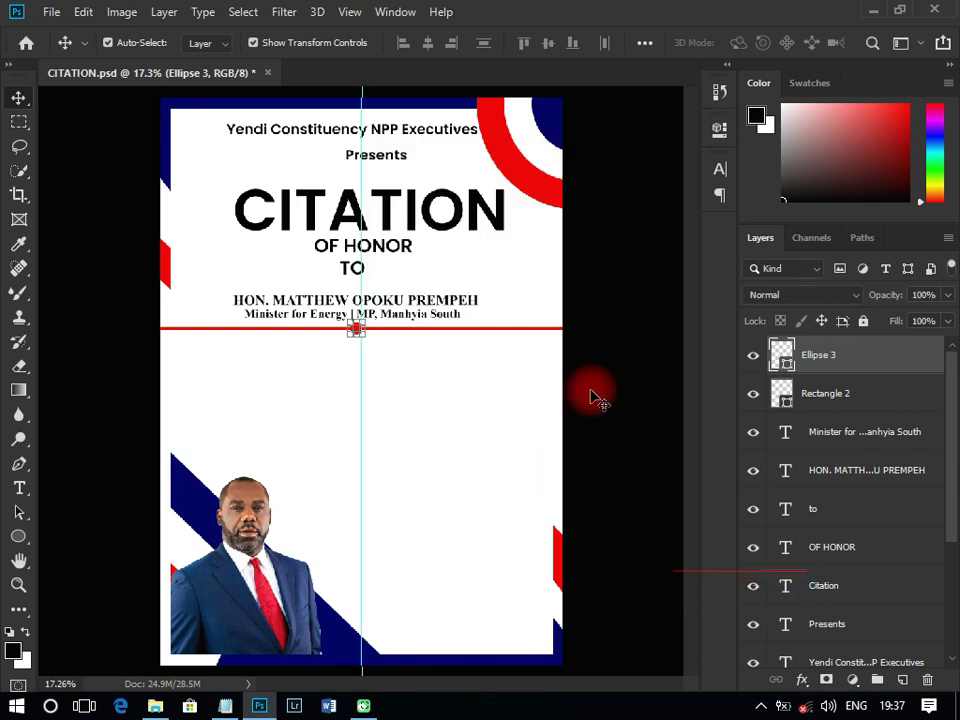
# Align the red circle on the centre guide and save CITATION.psd.
pyautogui.scroll(5, 357, 331)
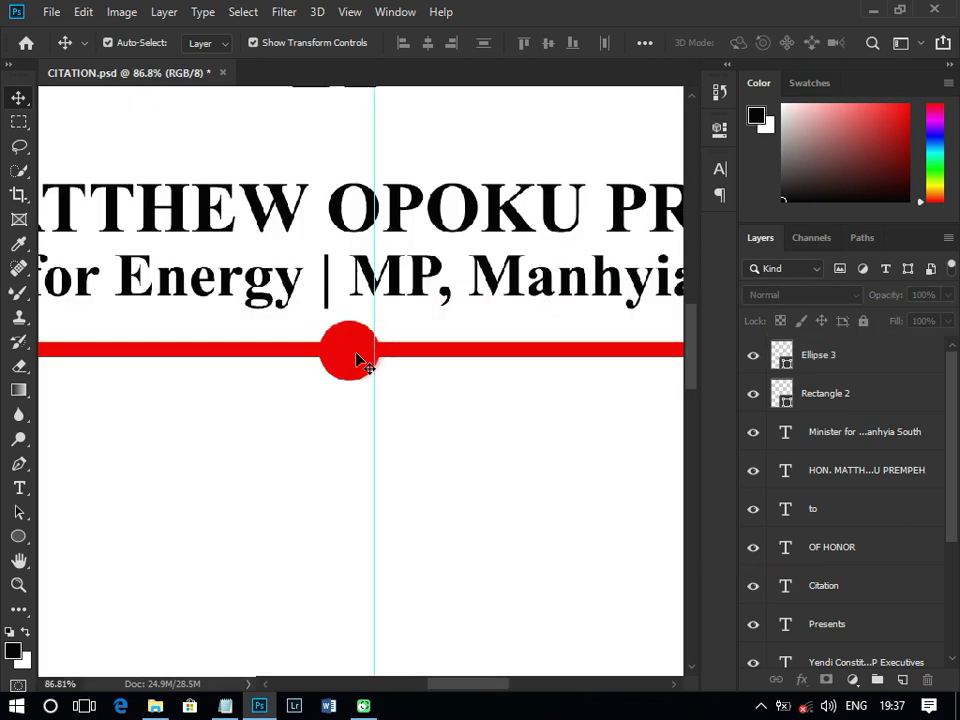
pyautogui.moveTo(357, 360); pyautogui.dragTo(384, 360)
pyautogui.scroll(-4, 358, 384)
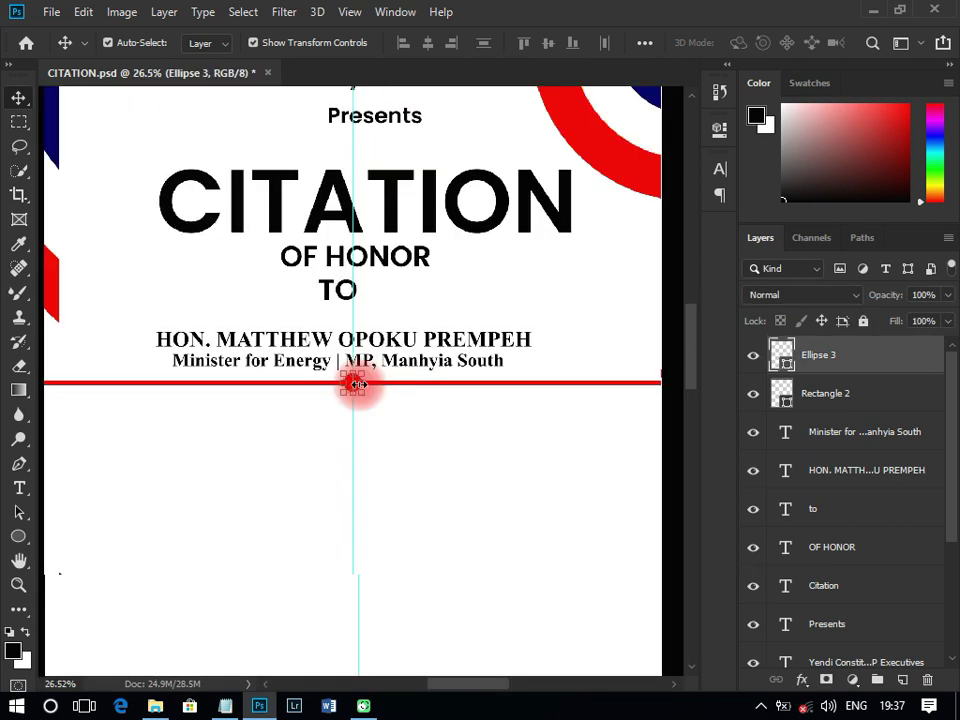
pyautogui.scroll(-2, 357, 384)
pyautogui.hotkey('ctrl', 's')
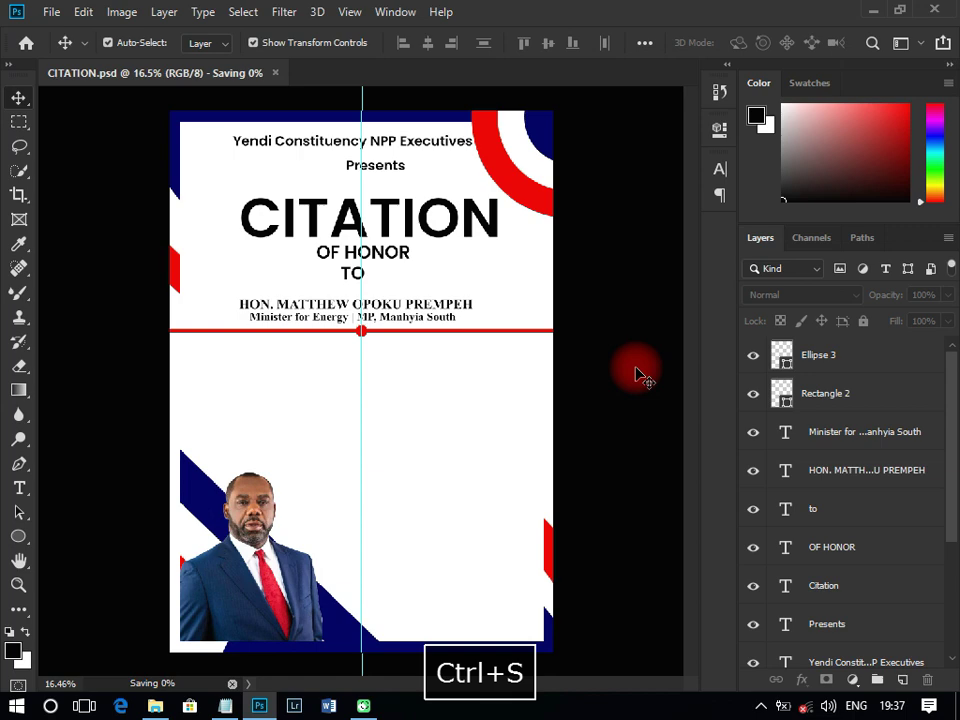
# Copy the citation paragraph from the notes and draw a large text box beneath the red divider.
pyautogui.hotkey('alt', 'Tab')
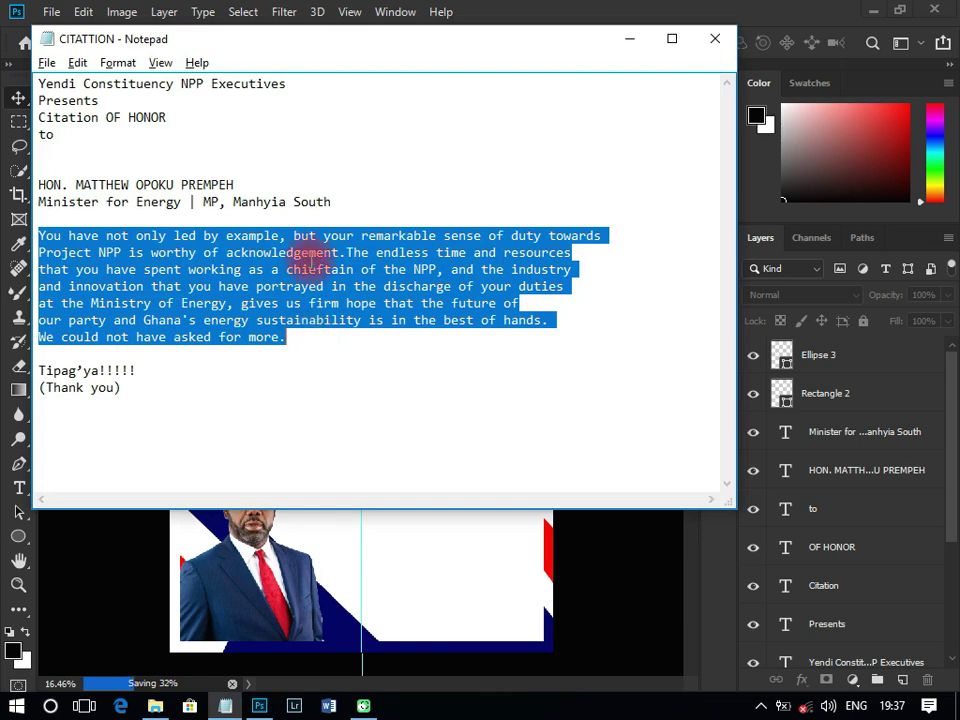
pyautogui.hotkey('alt', 'Tab')
pyautogui.press('t')
pyautogui.moveTo(200, 336); pyautogui.dragTo(200, 352)
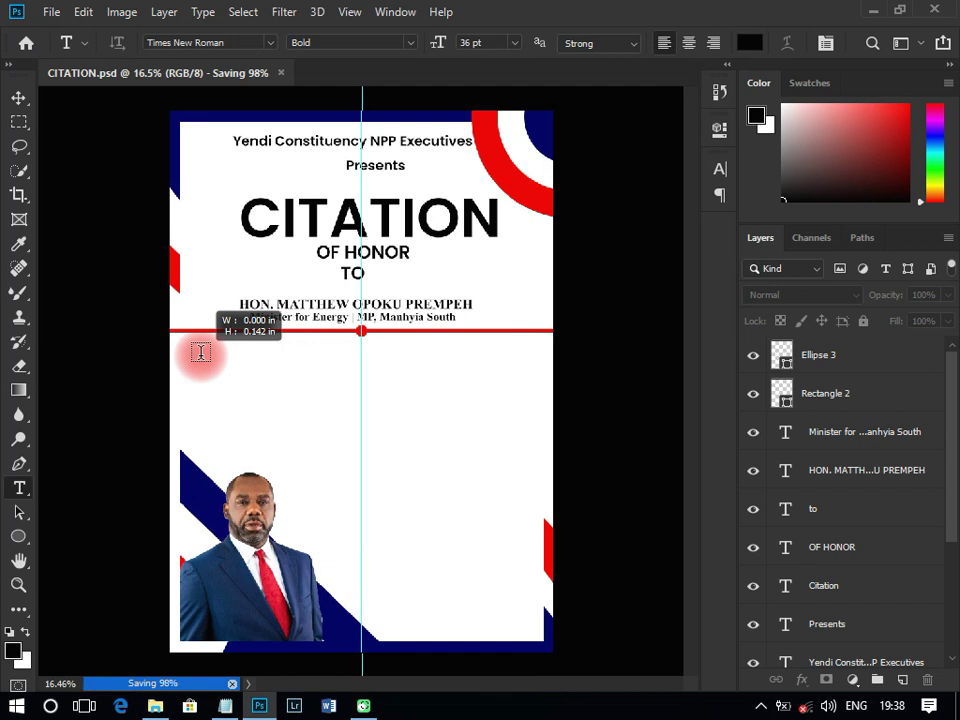
pyautogui.moveTo(200, 352); pyautogui.dragTo(542, 550)
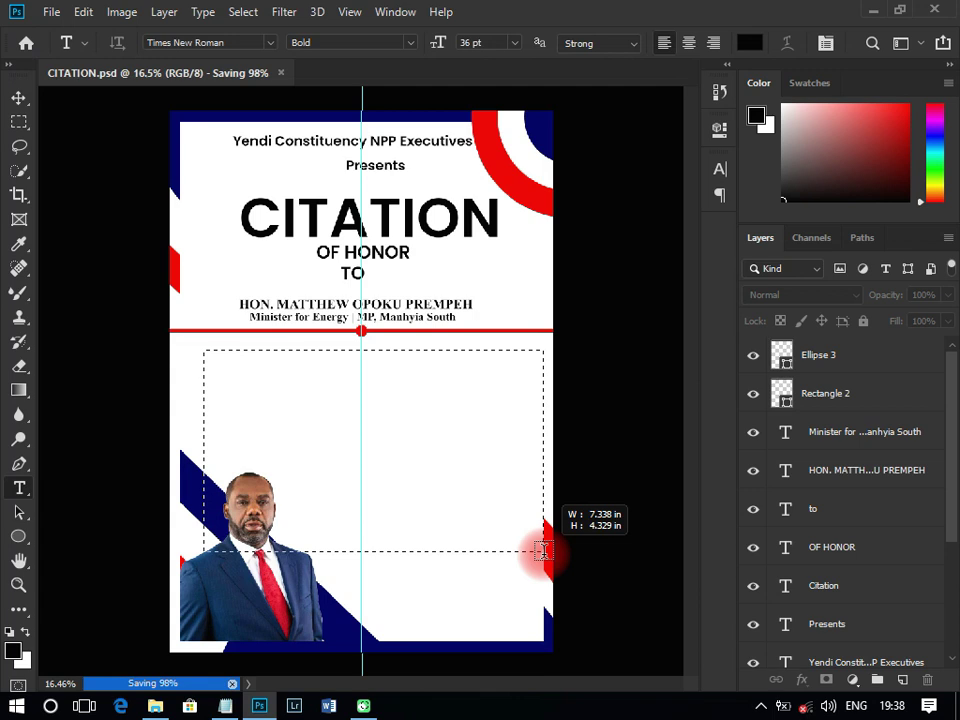
pyautogui.click(420, 418)
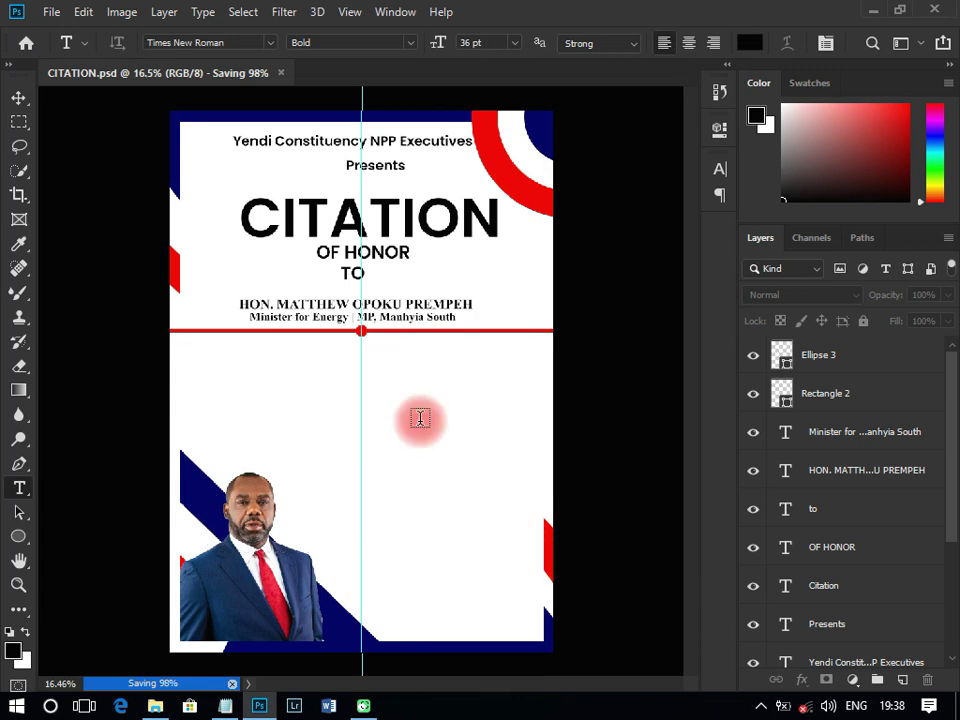
# Paste the citation paragraph into the text box and set it to 24 pt.
pyautogui.hotkey('ctrl', 'v')
pyautogui.click(480, 423)
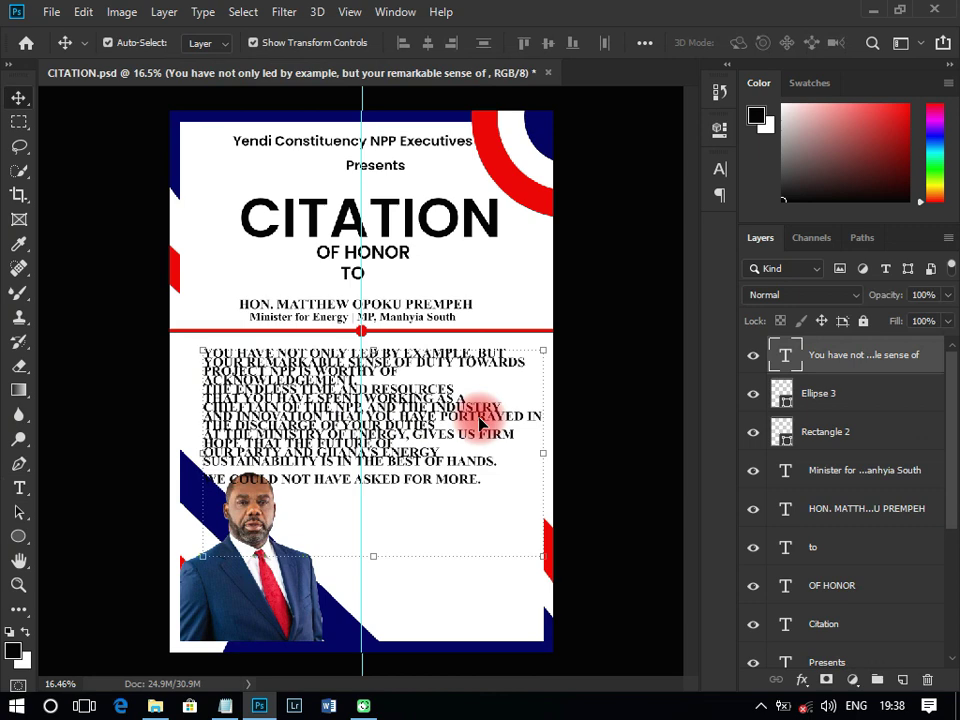
pyautogui.click(719, 168)
pyautogui.click(563, 296)
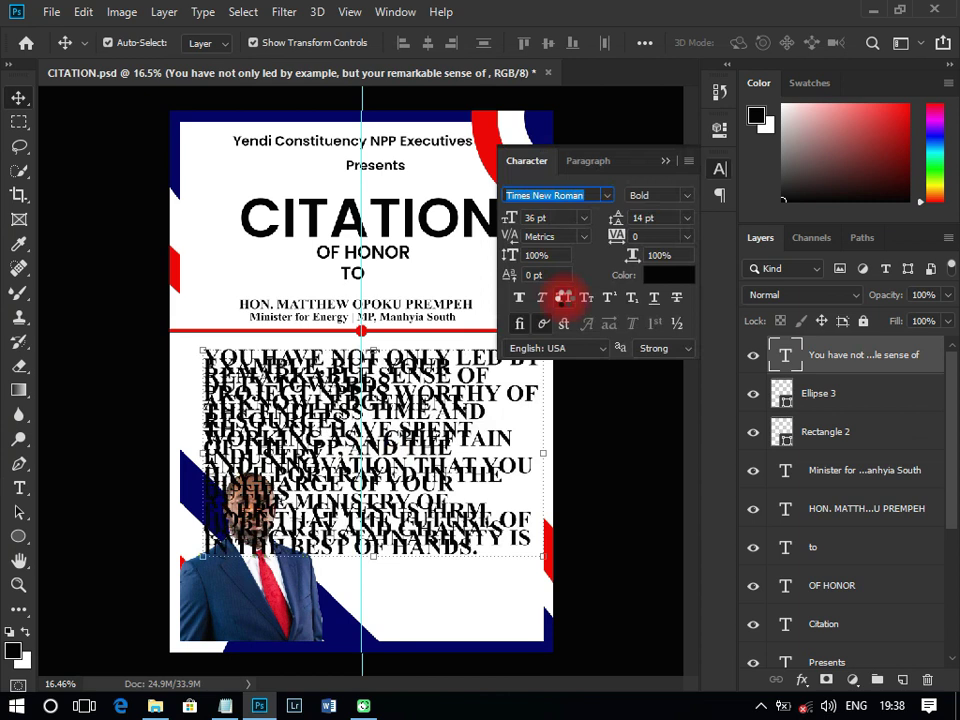
pyautogui.click(564, 298)
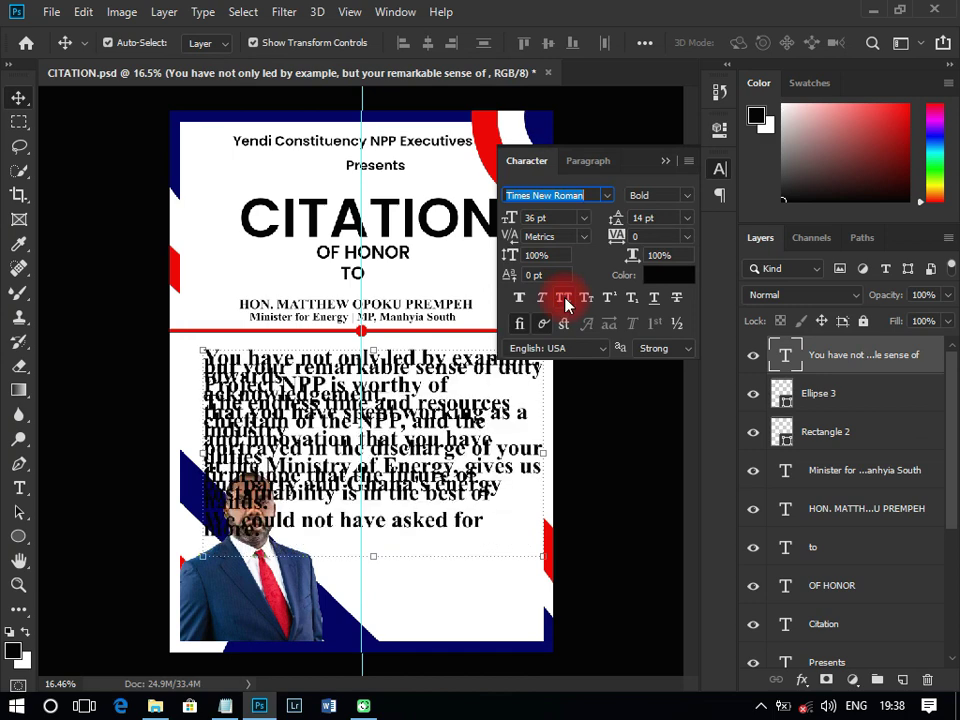
pyautogui.click(583, 219)
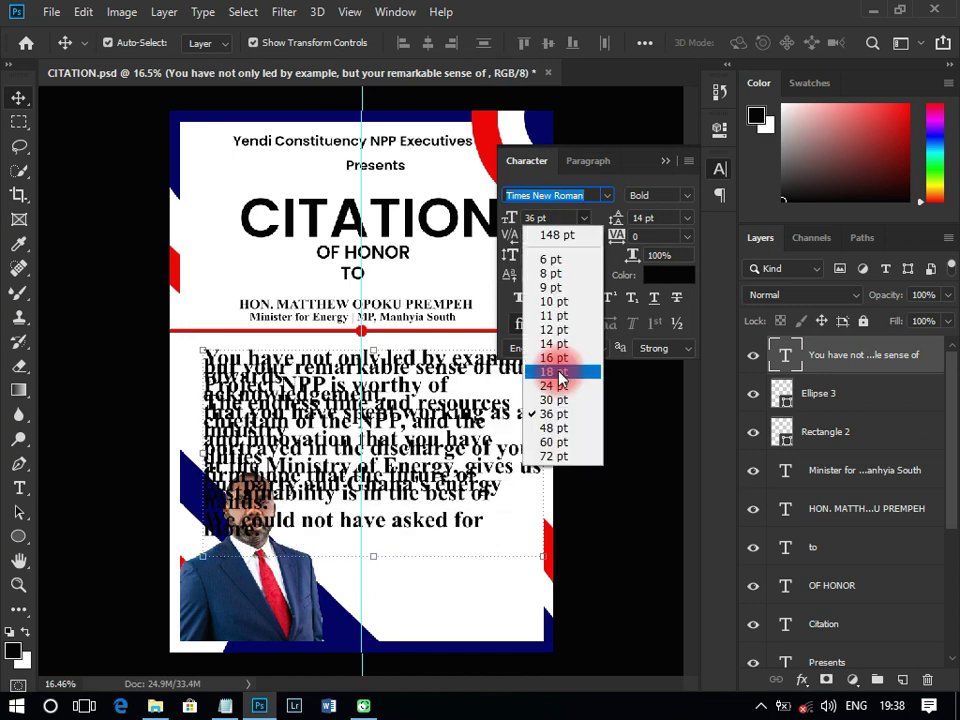
pyautogui.click(552, 385)
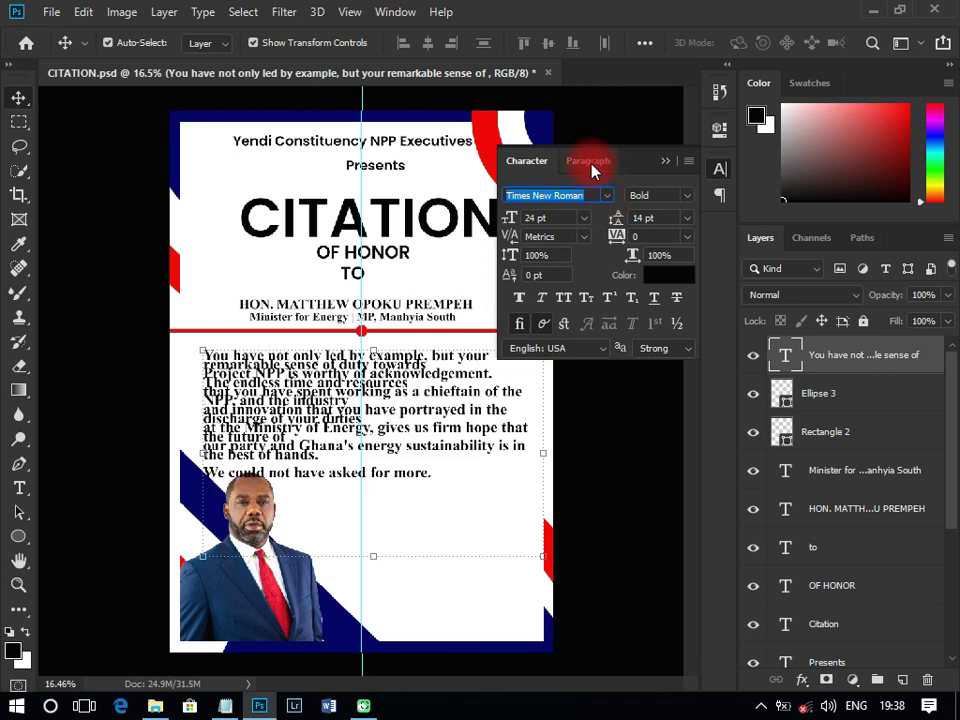
pyautogui.click(470, 397)
pyautogui.click(455, 420)
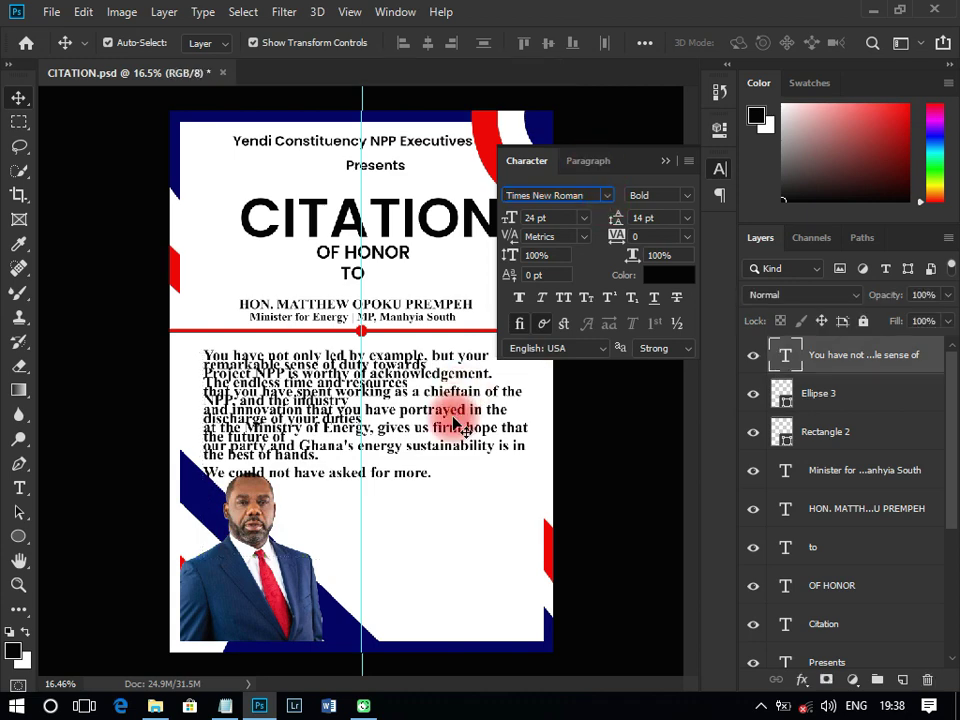
# Centre every line of the paragraph and set its leading to Auto.
pyautogui.click(588, 160)
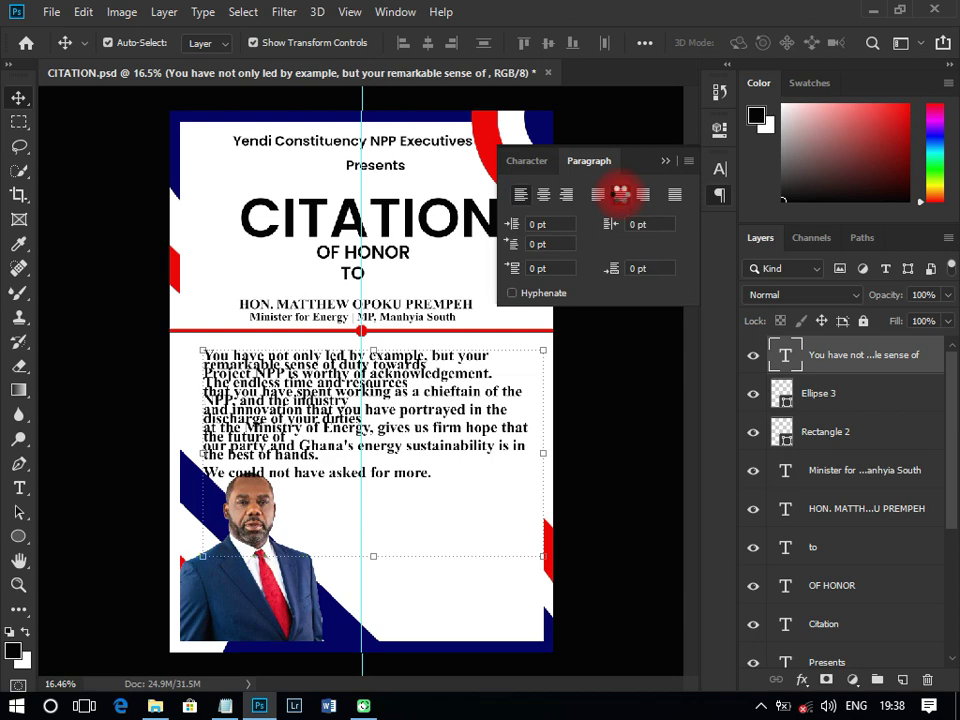
pyautogui.click(620, 197)
pyautogui.click(545, 197)
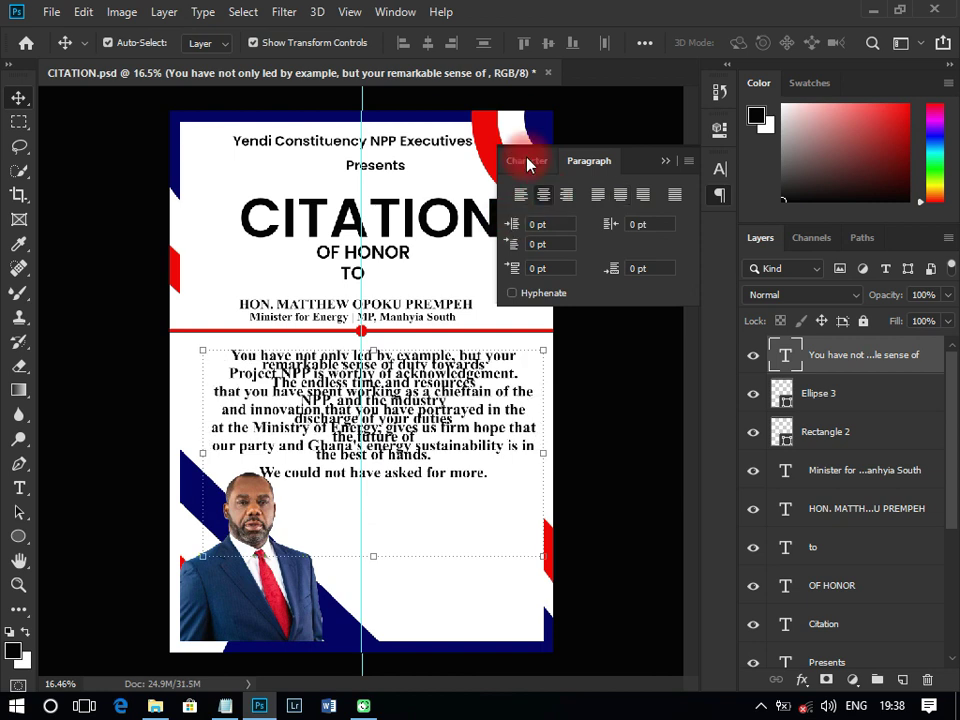
pyautogui.click(527, 161)
pyautogui.click(685, 219)
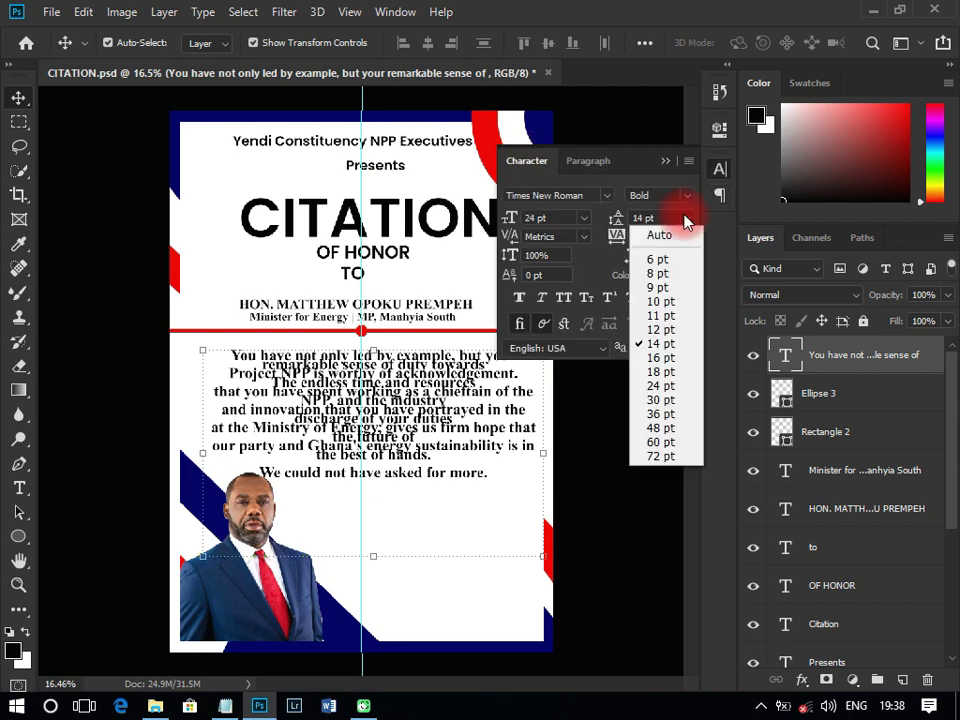
pyautogui.click(681, 236)
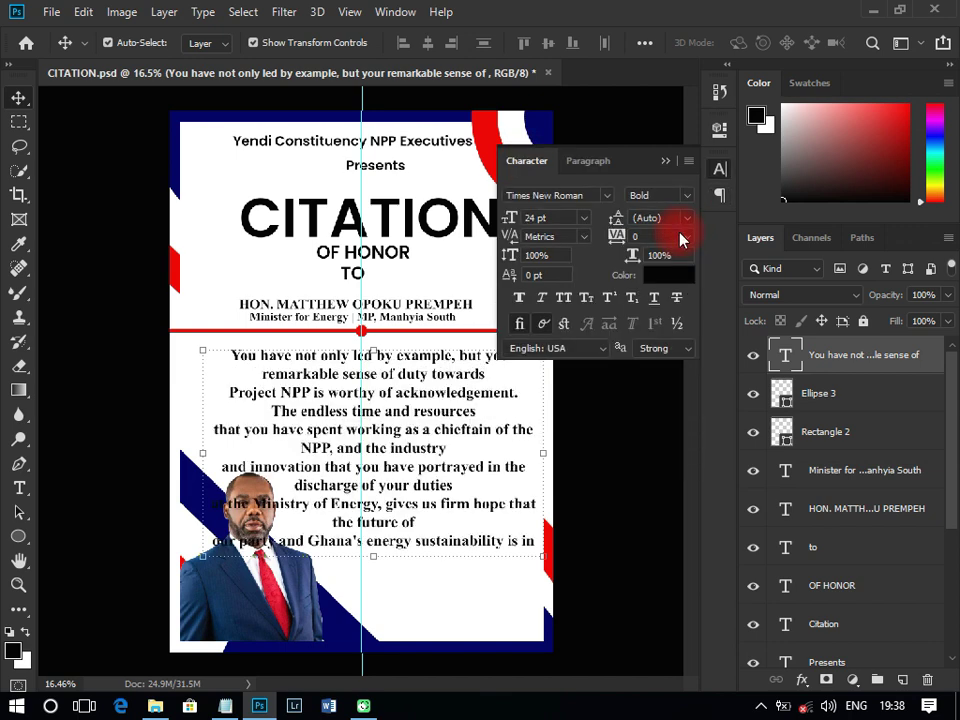
pyautogui.press('t')
pyautogui.click(196, 455)
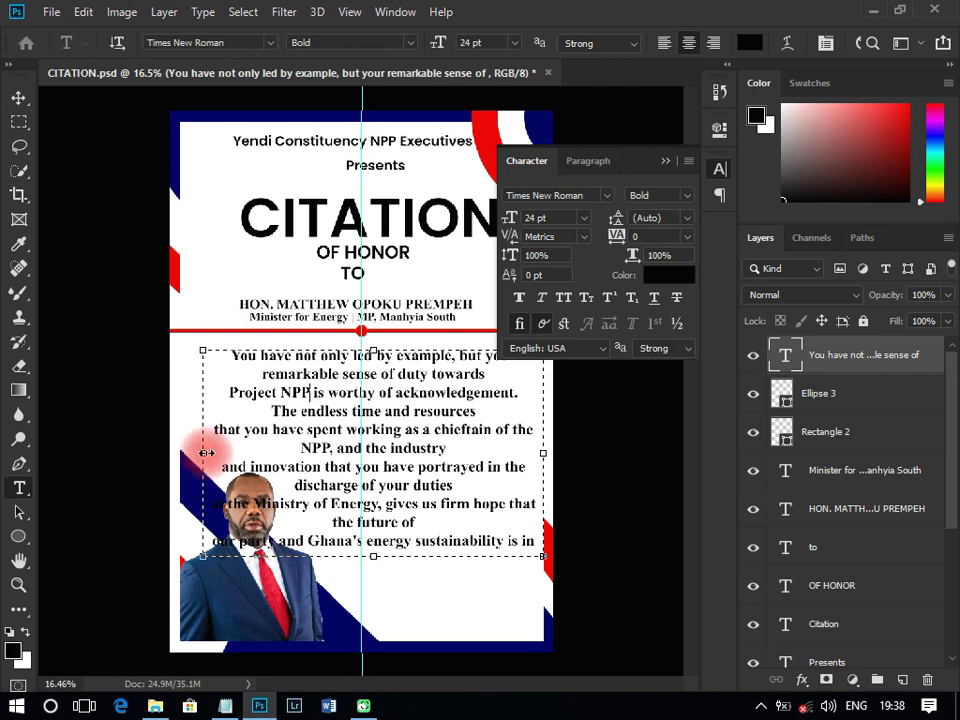
# Widen the body paragraph box leftward and nudge the paragraph up closer to the red divider.
pyautogui.moveTo(196, 455); pyautogui.dragTo(179, 453)
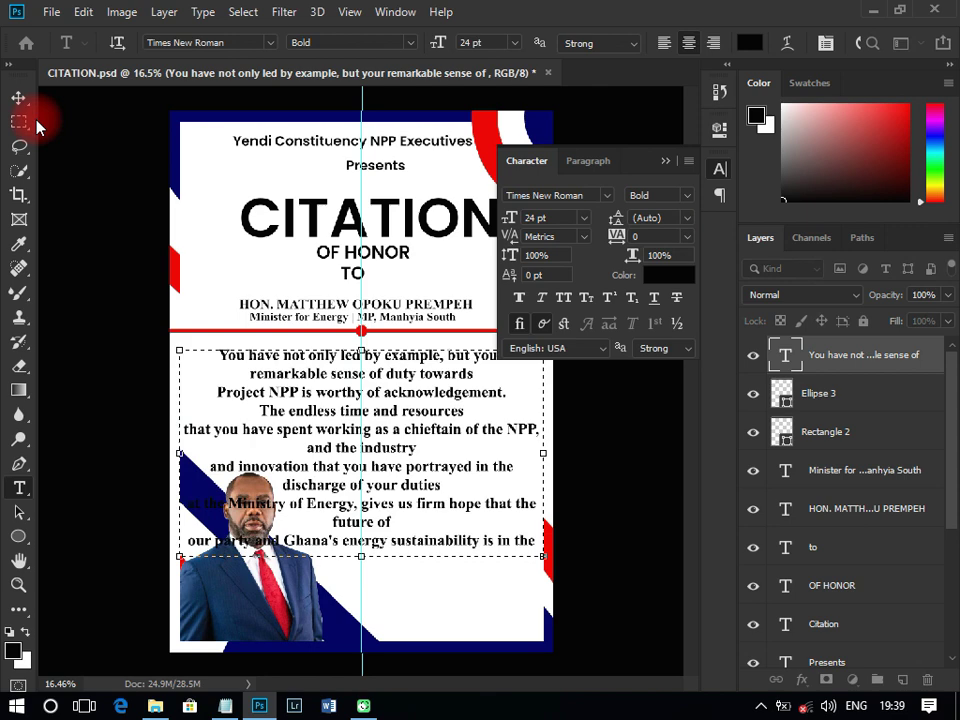
pyautogui.click(18, 98)
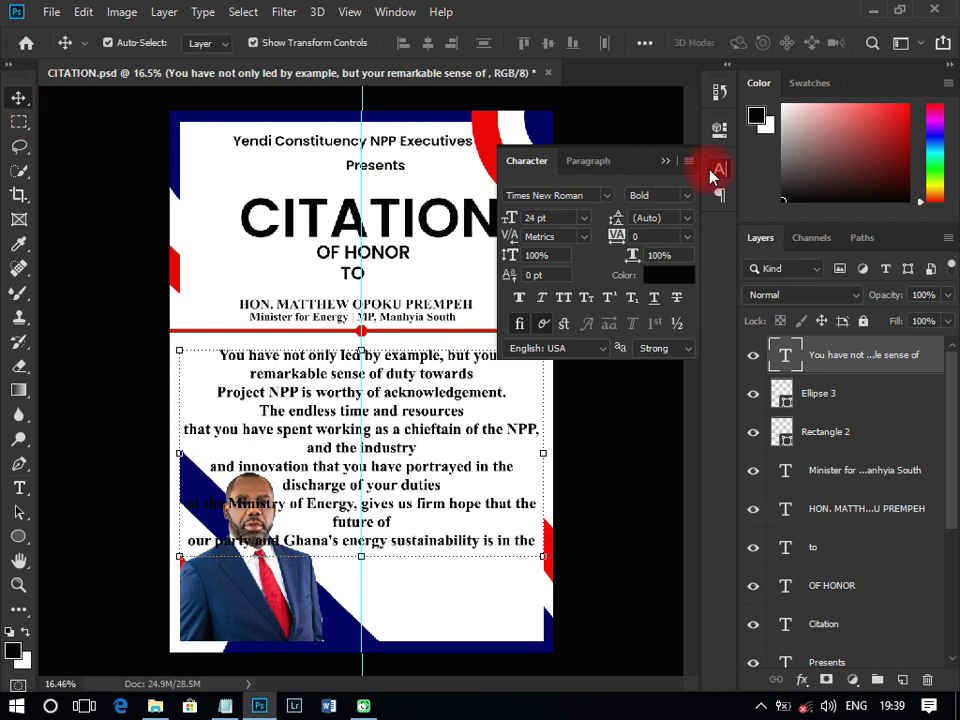
pyautogui.click(428, 353)
pyautogui.click(377, 365)
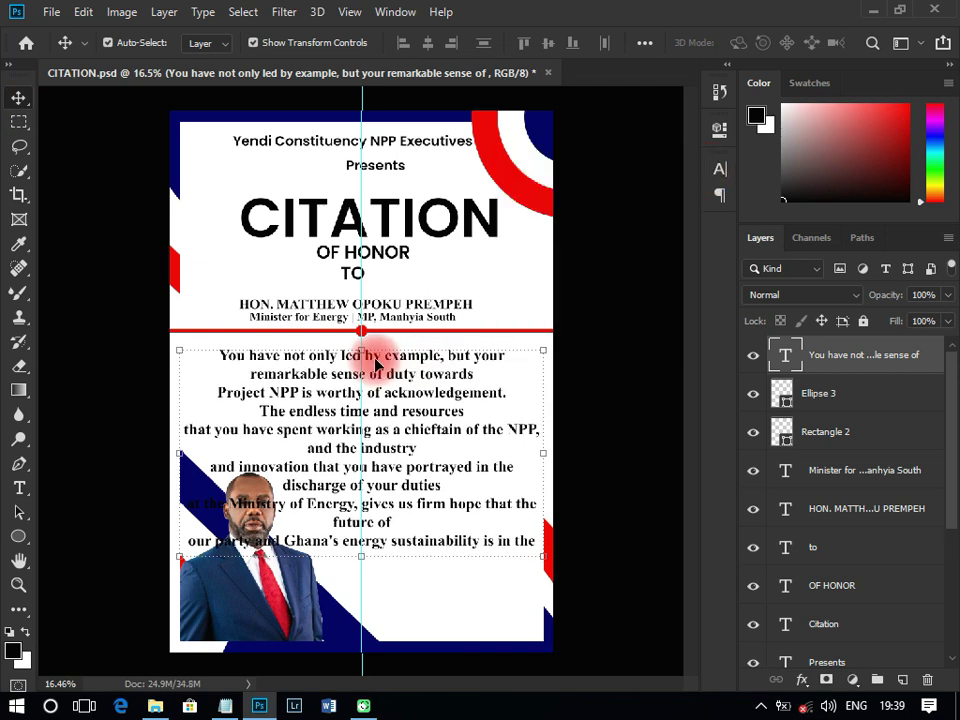
pyautogui.moveTo(376, 363); pyautogui.dragTo(386, 355)
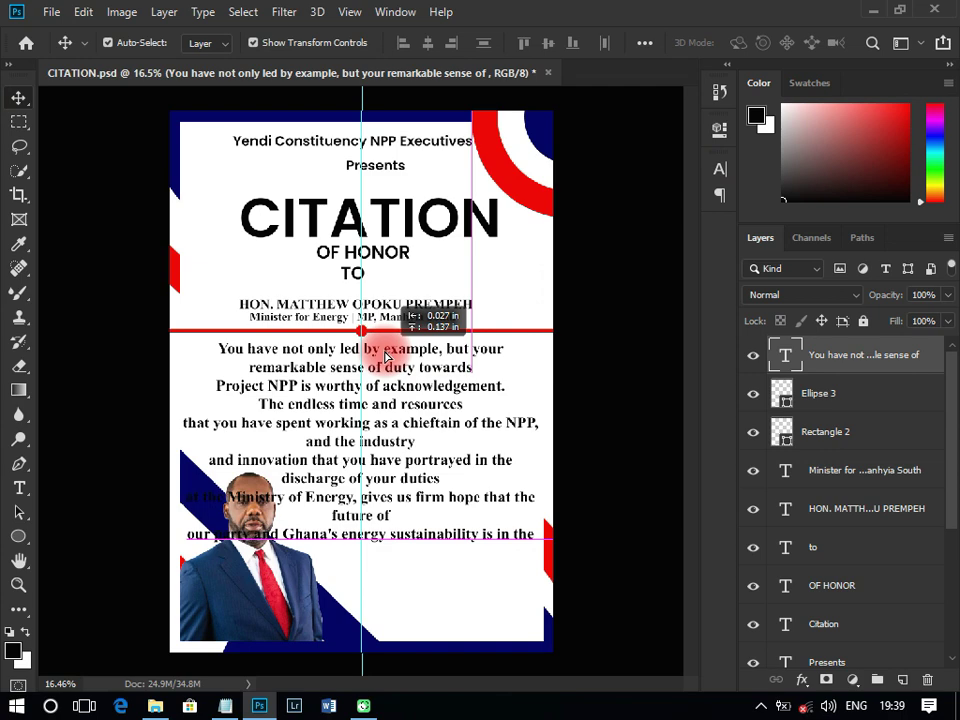
pyautogui.click(371, 430)
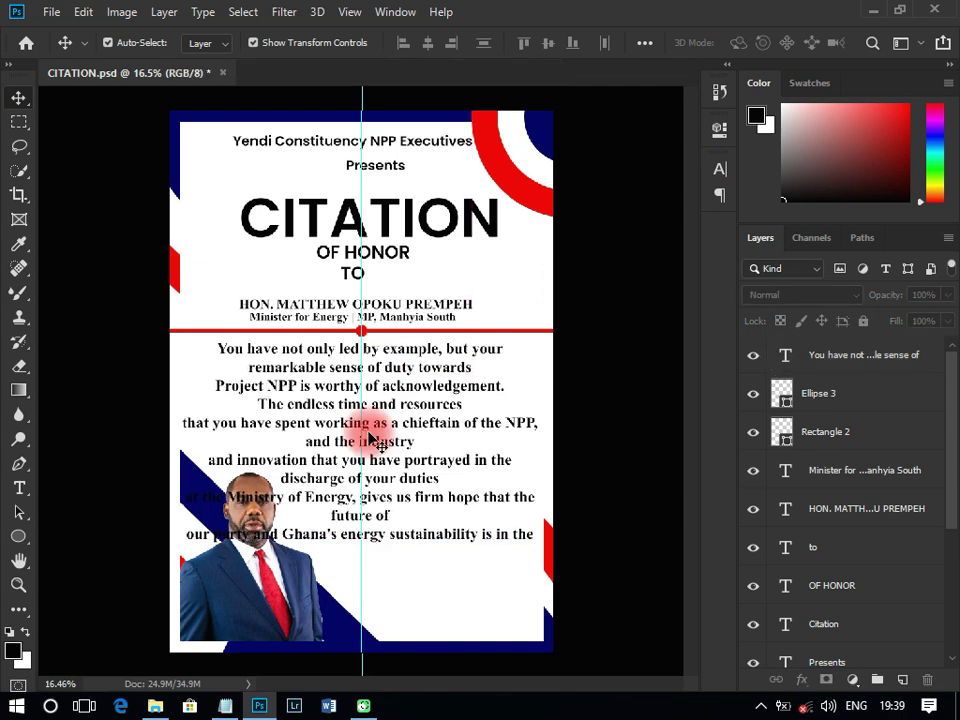
# Remove the paragraph's hard line breaks and the blank line before its closing sentence so the text flows.
pyautogui.scroll(1, 375, 425)
pyautogui.click(20, 488)
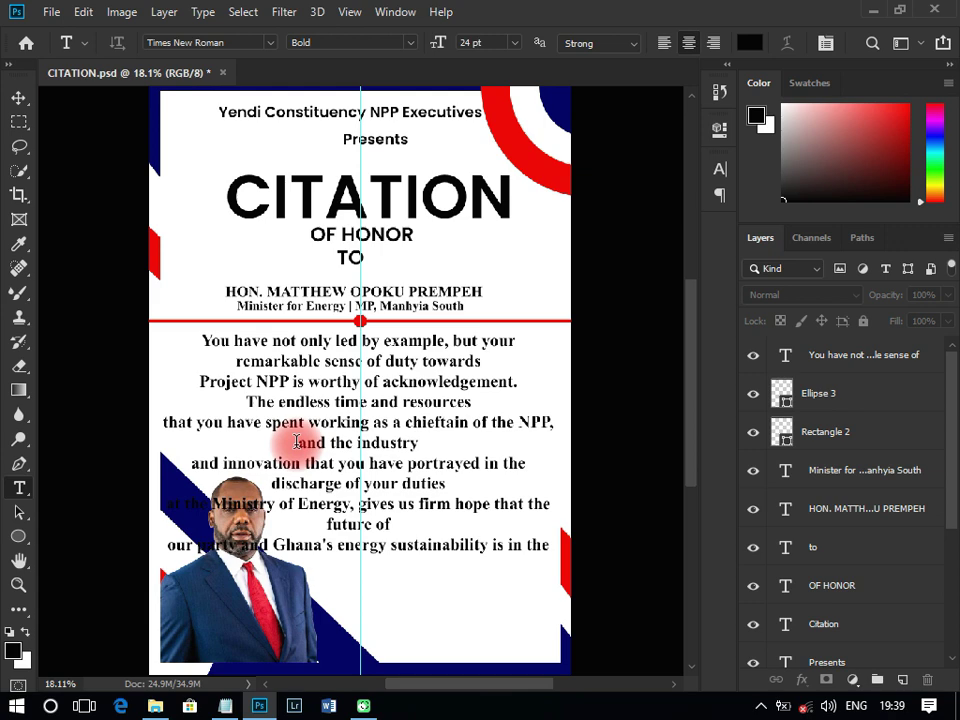
pyautogui.click(169, 423)
pyautogui.press('BackSpace')
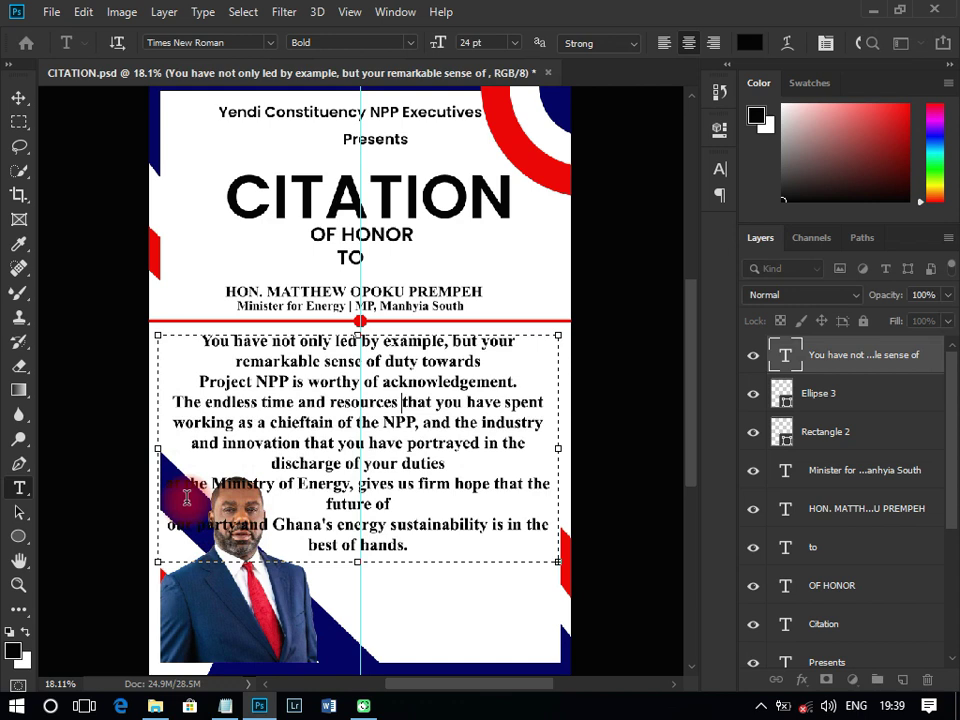
pyautogui.press('BackSpace')
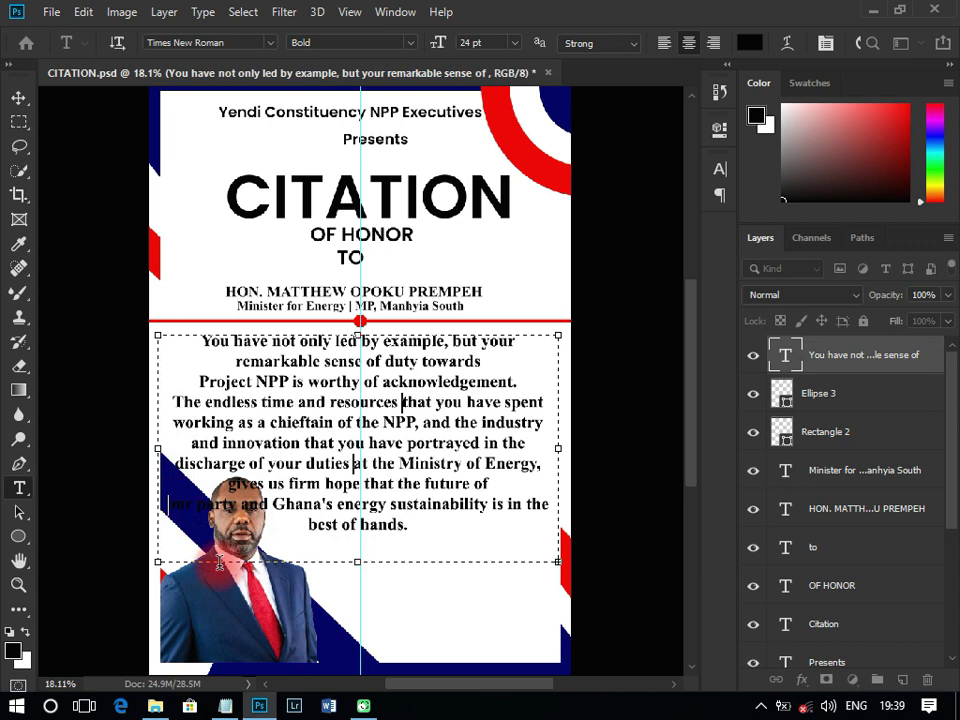
pyautogui.press('BackSpace')
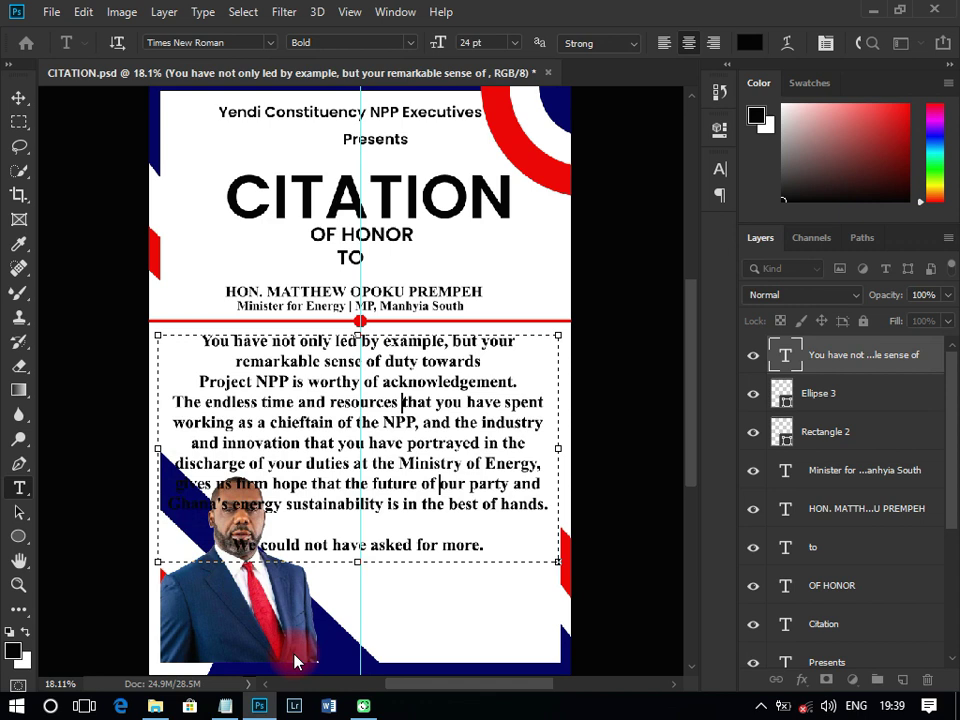
pyautogui.press('BackSpace')
pyautogui.click(375, 457)
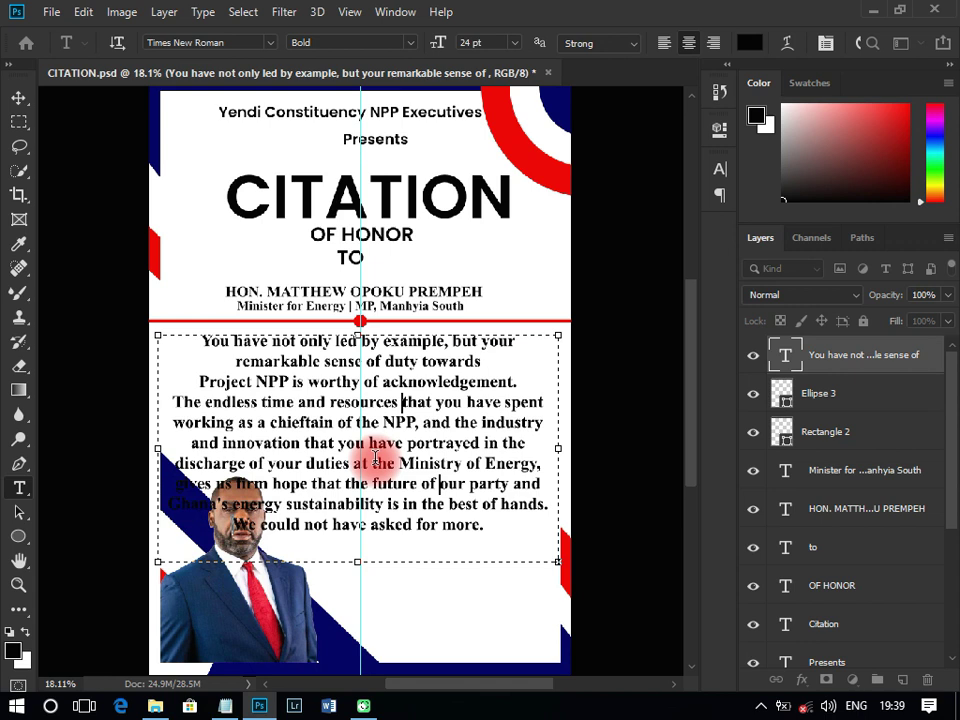
pyautogui.click(457, 362)
pyautogui.press('Delete')
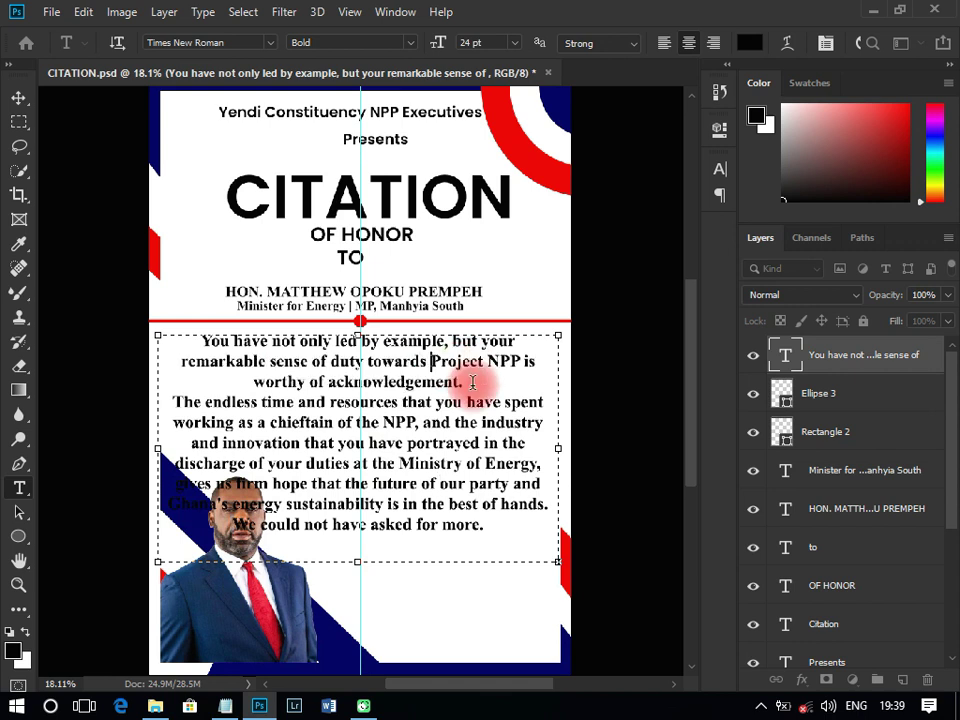
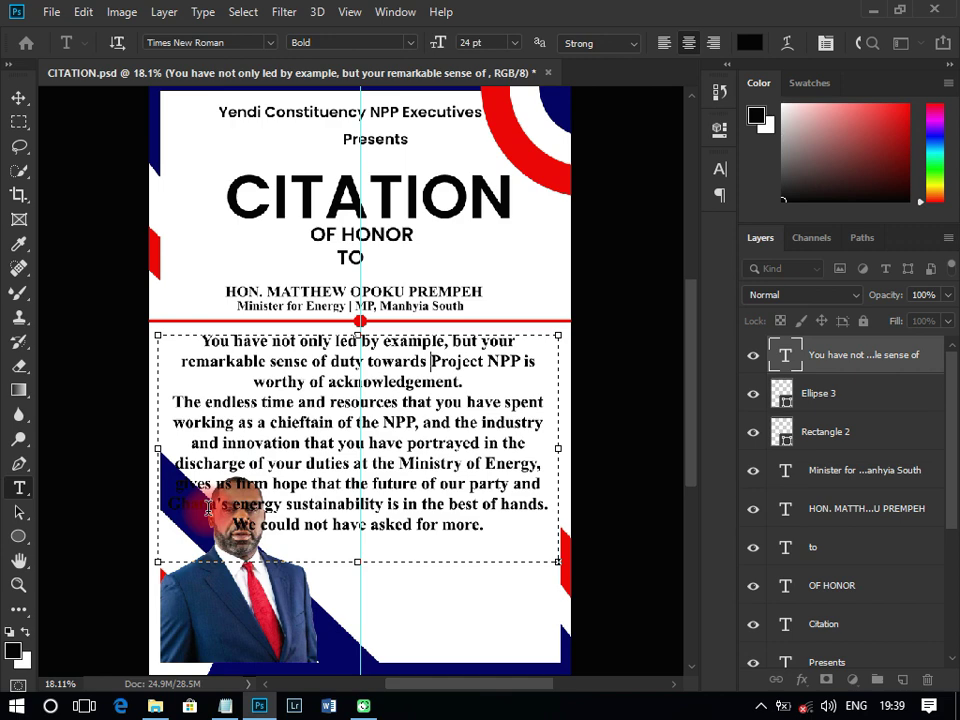
# Resize the tribute paragraph to 18 pt, commit the edit and zoom out.
pyautogui.hotkey('ctrl', 'Return')
pyautogui.press('v')
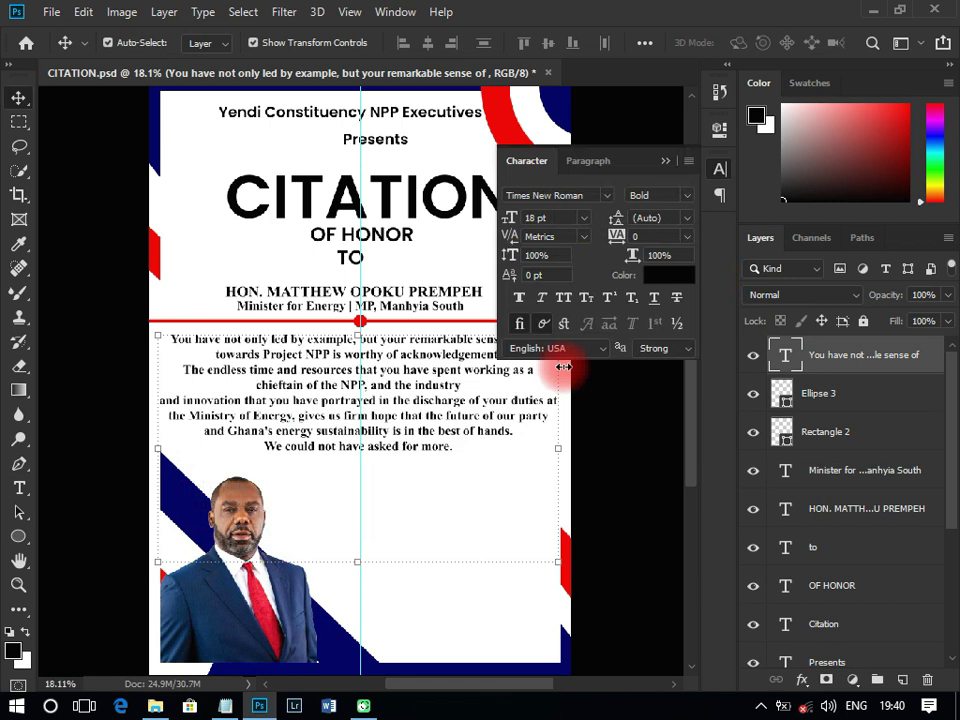
pyautogui.press('t')
pyautogui.click(410, 449)
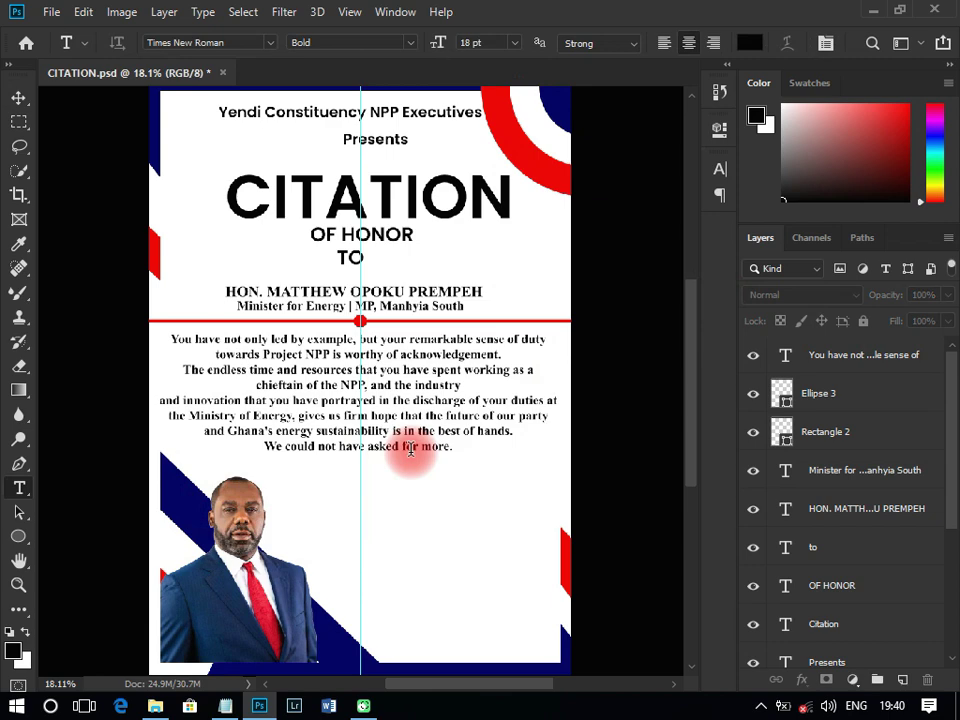
pyautogui.click(289, 340)
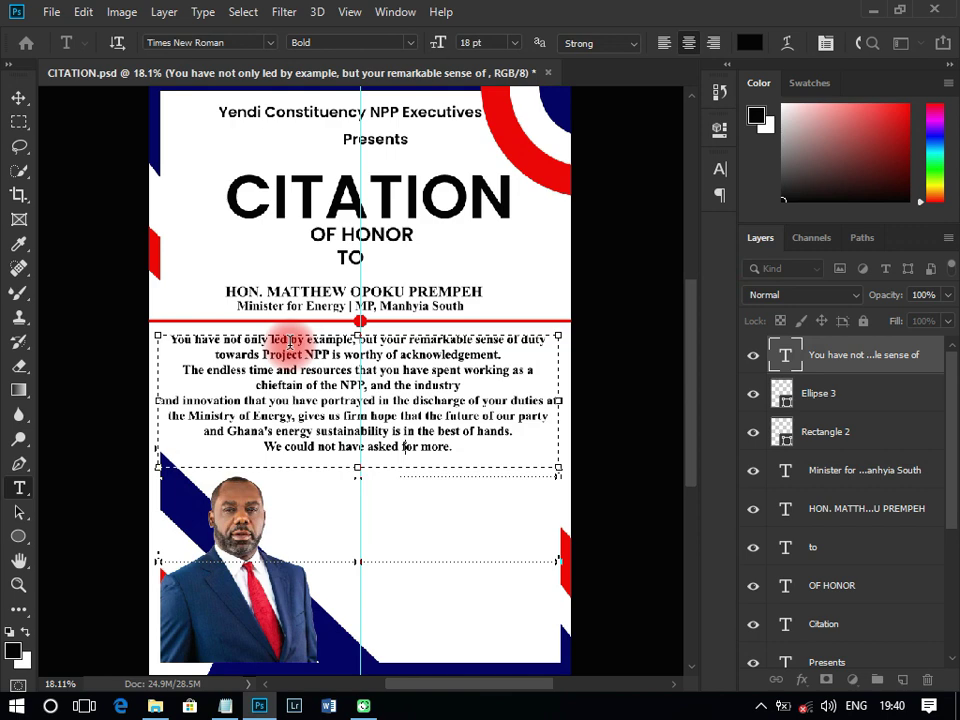
pyautogui.keyDown('ctrl'); pyautogui.click(270, 410); pyautogui.keyUp('ctrl')
pyautogui.scroll(-1, 270, 410)
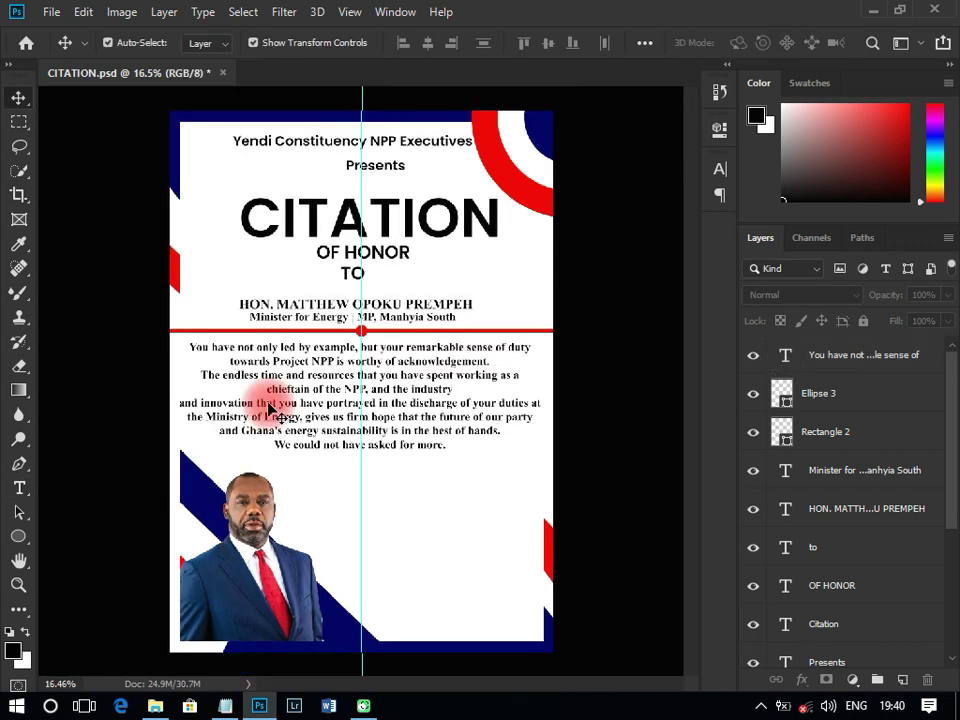
# Copy the Tipag’ya!!!!! line from the Notepad source text.
pyautogui.click(225, 705)
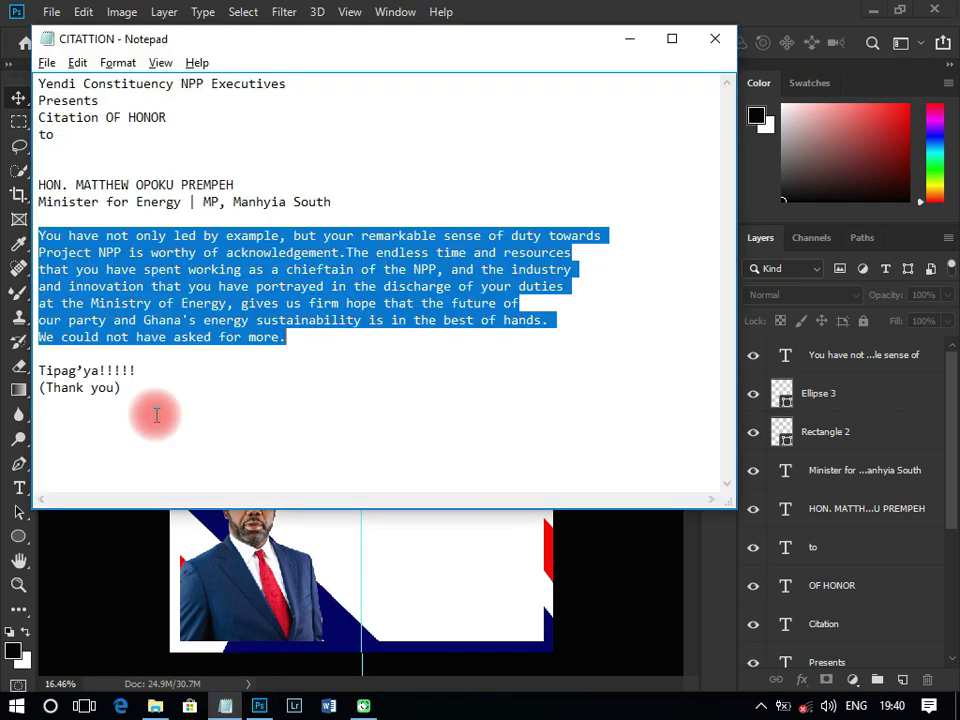
pyautogui.click(84, 388)
pyautogui.moveTo(147, 369); pyautogui.dragTo(13, 369)
pyautogui.hotkey('ctrl', 'c')
pyautogui.click(298, 541)
pyautogui.press('space')
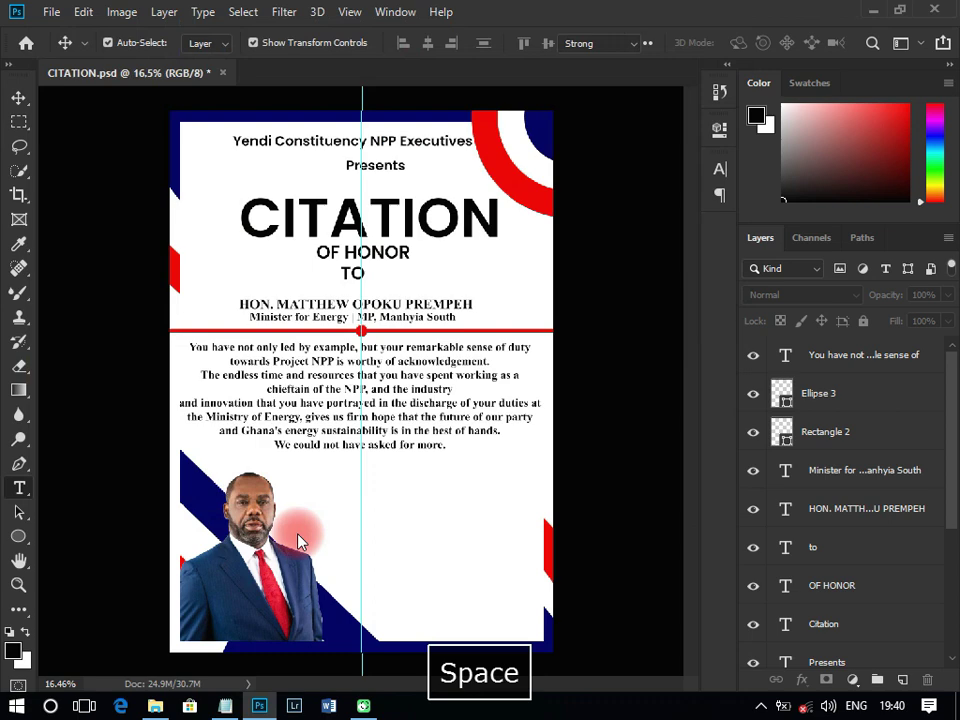
# Paste Tipag’ya!!!!! below the paragraph at 48 pt and centre it beside the portrait.
pyautogui.click(360, 498)
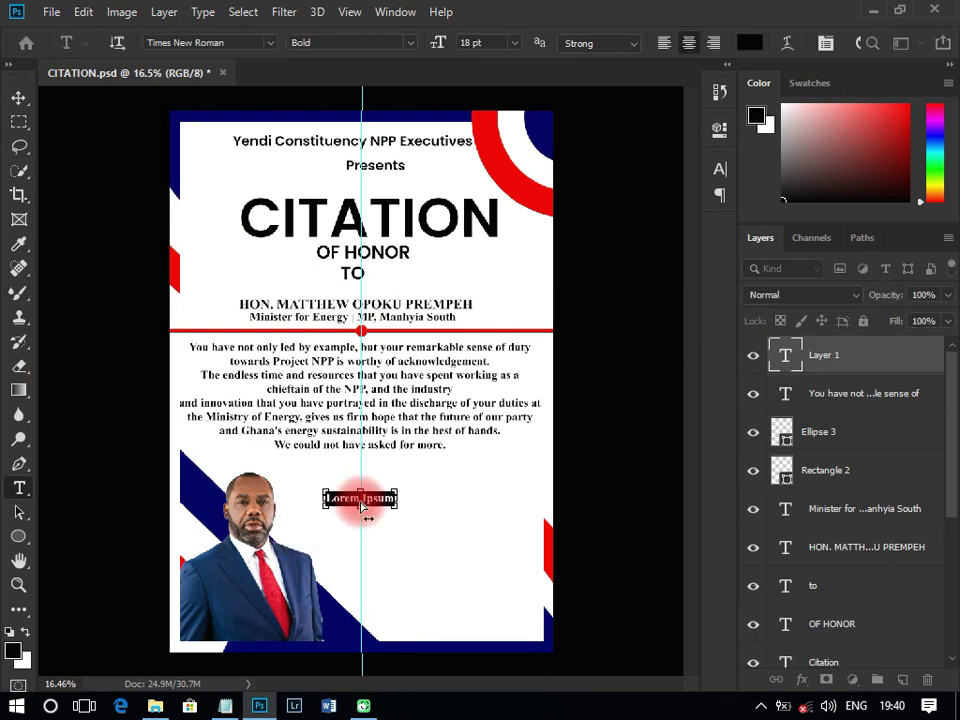
pyautogui.hotkey('ctrl', 'v')
pyautogui.click(583, 217)
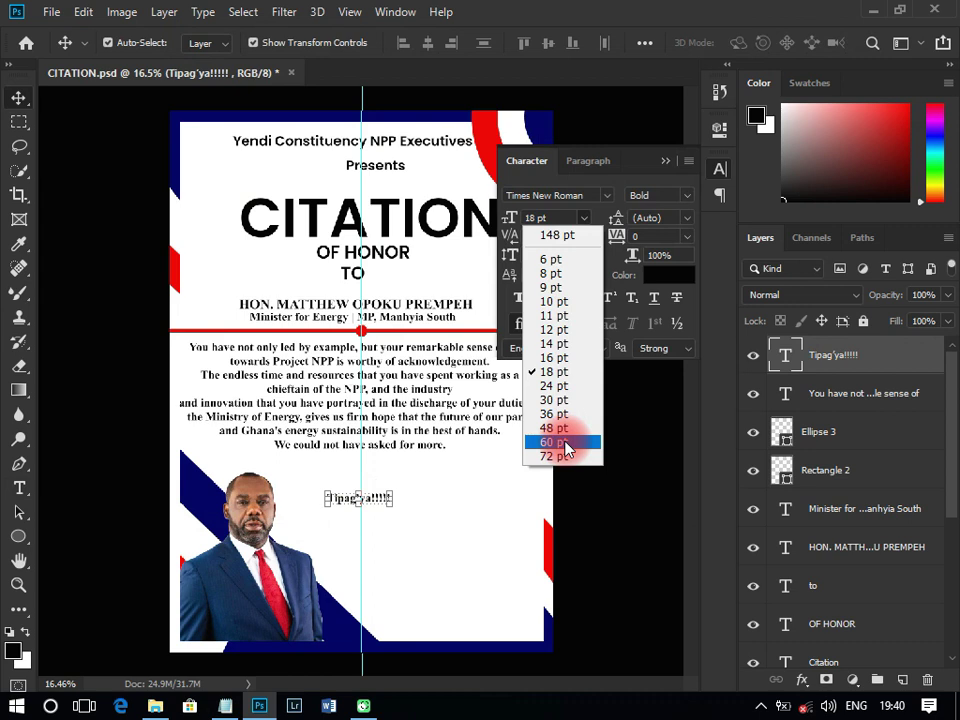
pyautogui.click(555, 428)
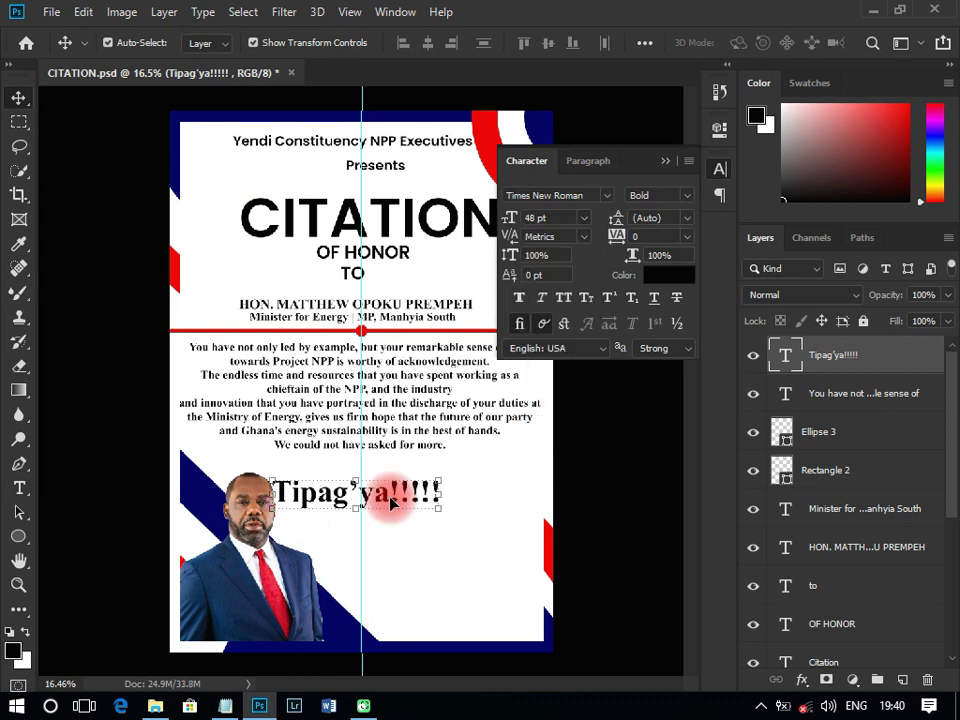
pyautogui.moveTo(390, 503); pyautogui.dragTo(406, 506)
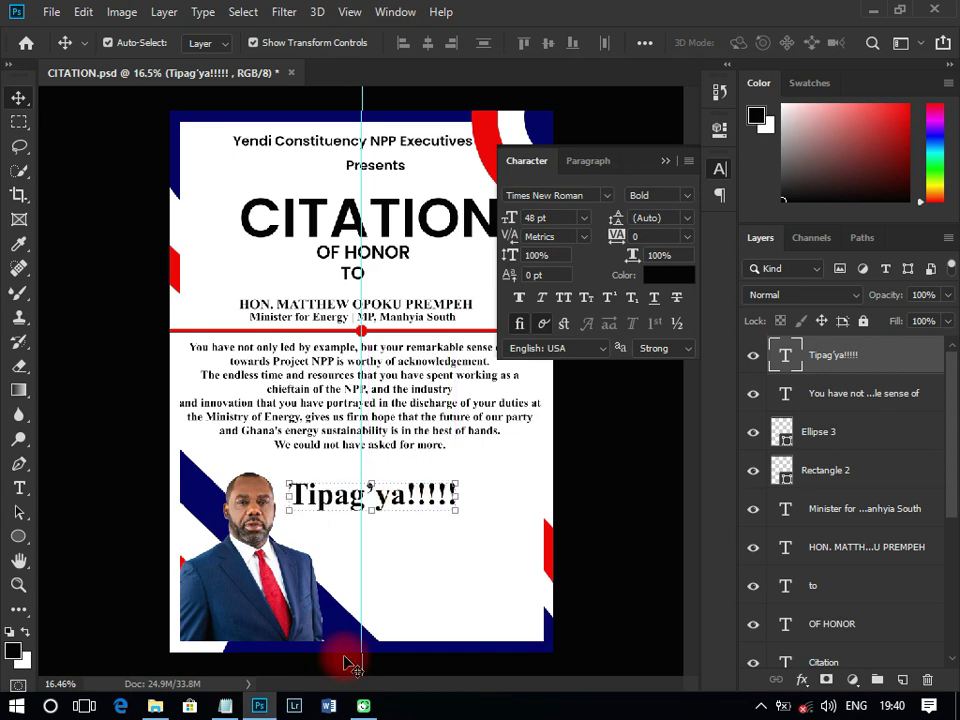
pyautogui.click(226, 705)
# Copy (Thank you) from Notepad and paste it as a new text line under Tipag’ya!!!!!
pyautogui.click(82, 388)
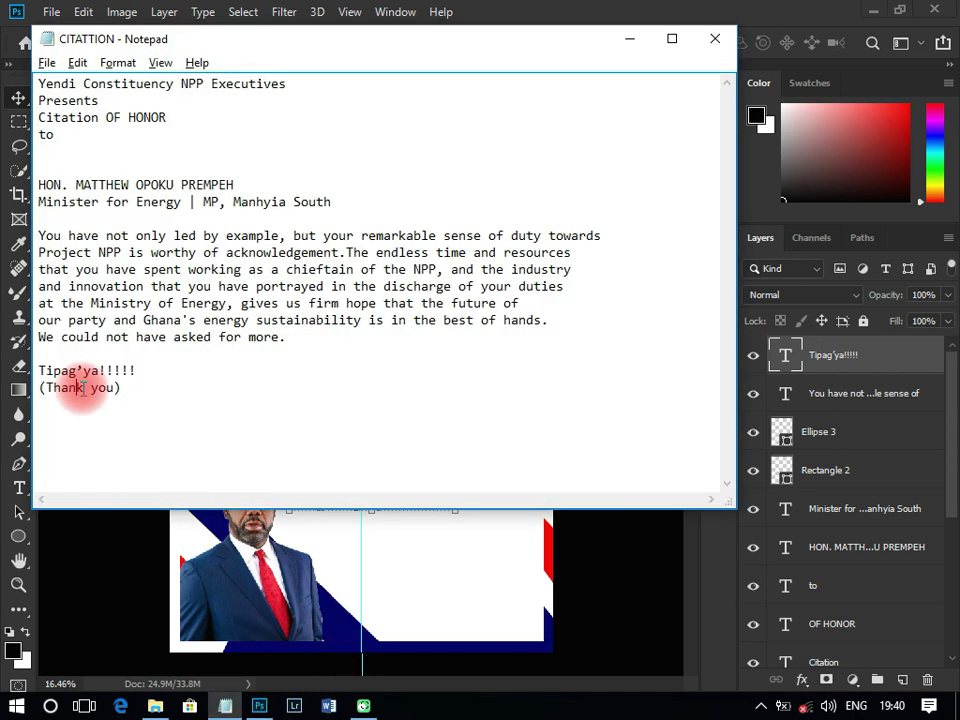
pyautogui.tripleClick(64, 390)
pyautogui.hotkey('ctrl', 'c')
pyautogui.click(365, 542)
pyautogui.press('t')
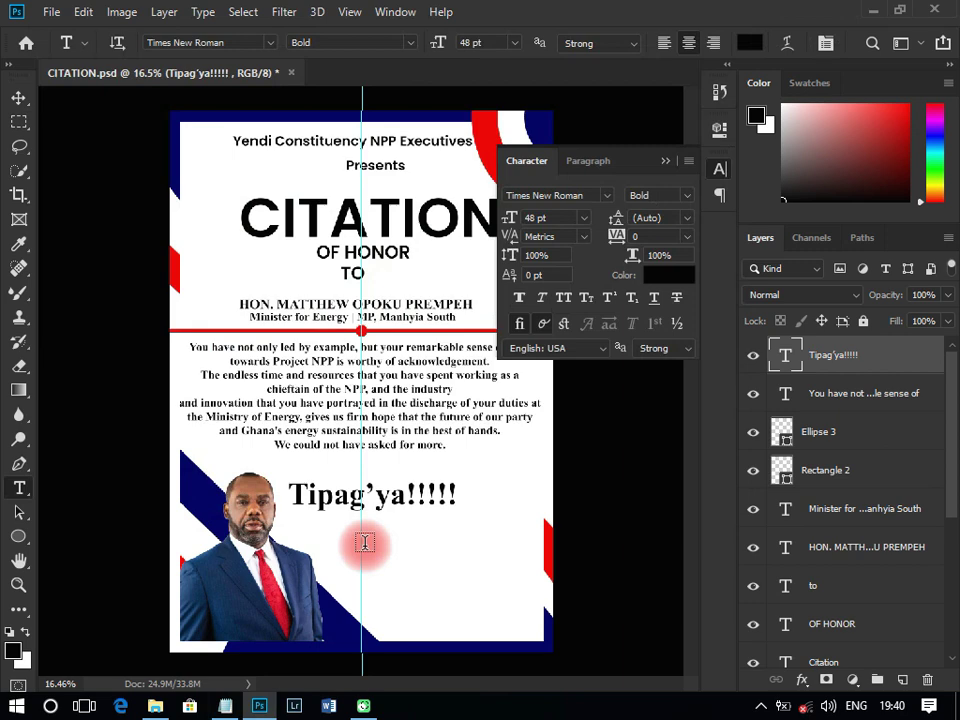
pyautogui.click(365, 542)
pyautogui.hotkey('ctrl', 'v')
pyautogui.hotkey('ctrl', 'Return')
# Set (Thank you) to 36 pt and move it up beneath Tipag’ya!!!!!
pyautogui.press('v')
pyautogui.click(584, 217)
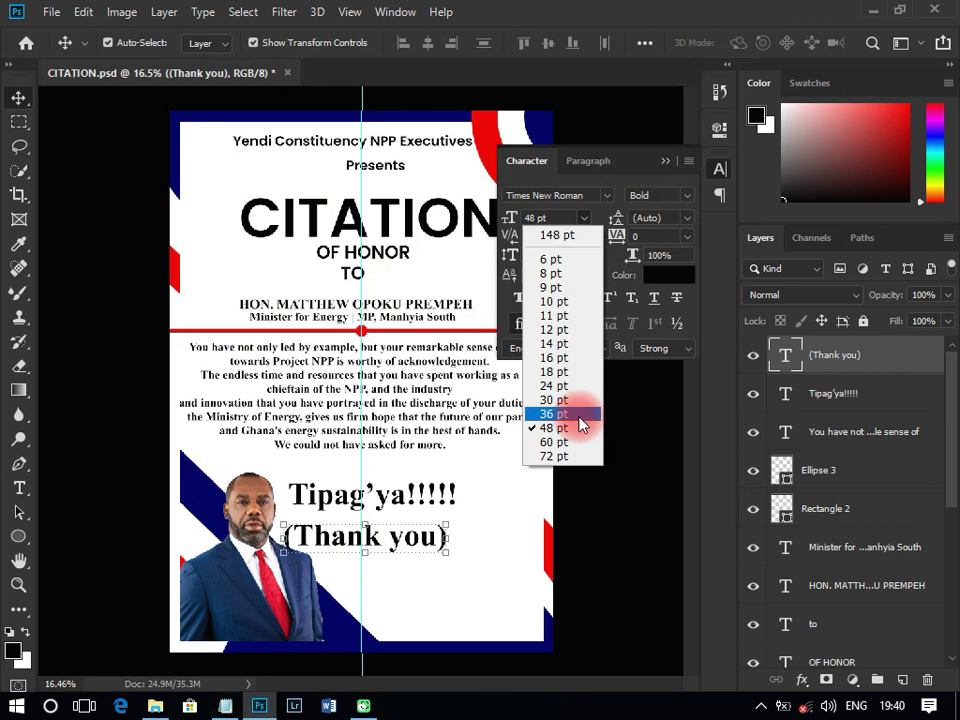
pyautogui.click(554, 414)
pyautogui.click(425, 548)
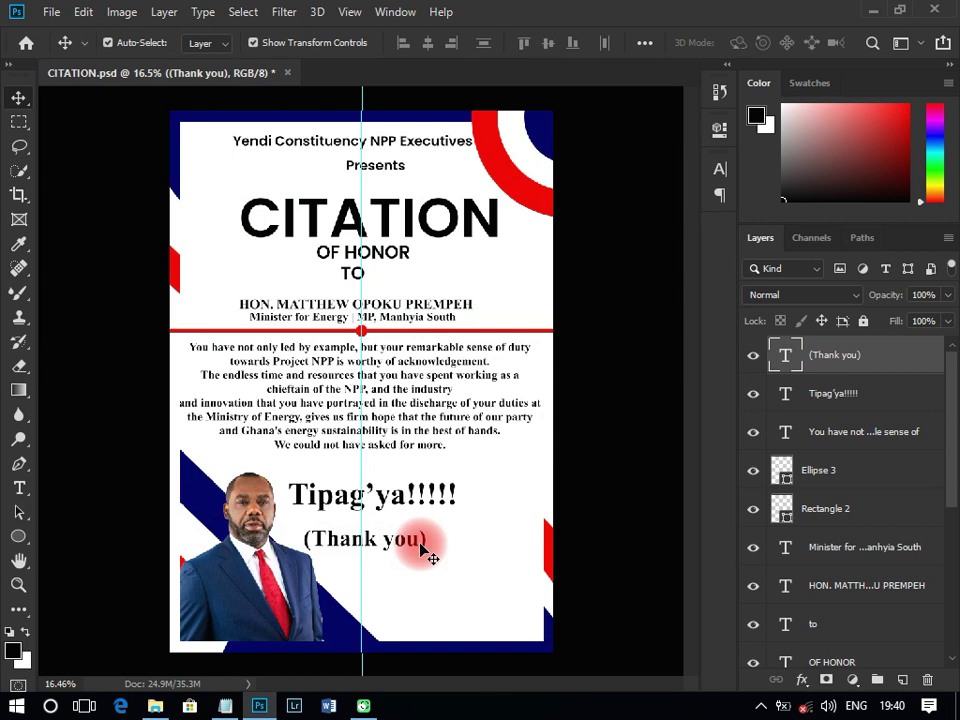
pyautogui.moveTo(421, 546); pyautogui.dragTo(400, 534)
pyautogui.click(719, 168)
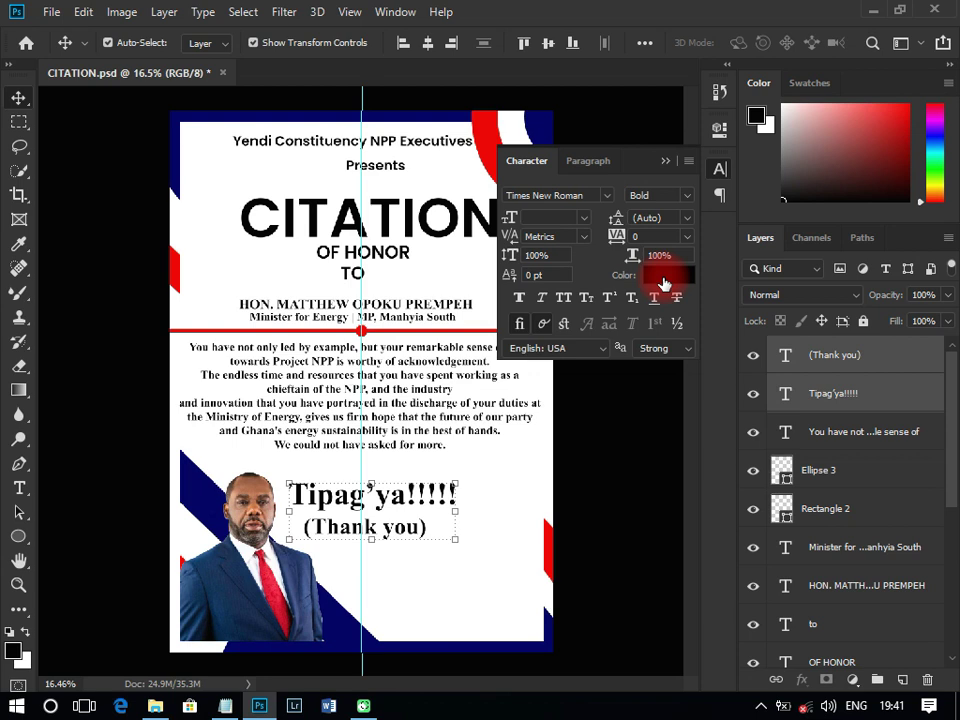
# Nudge the closing lines up, colour the tribute text navy #000066, and save.
pyautogui.moveTo(413, 513); pyautogui.dragTo(413, 505)
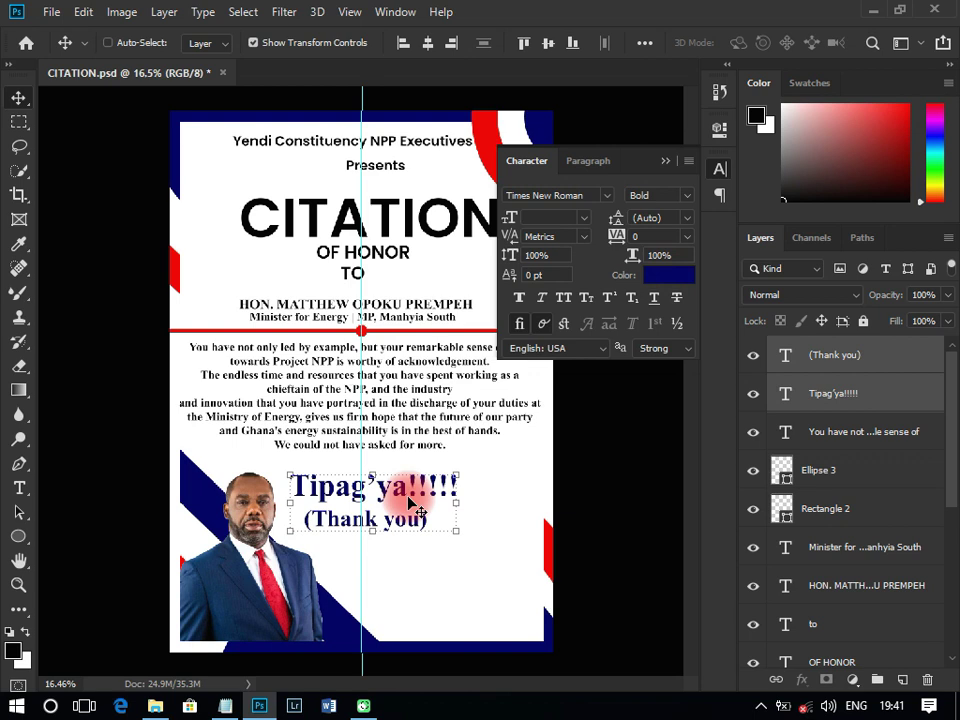
pyautogui.hotkey('ctrl', 's')
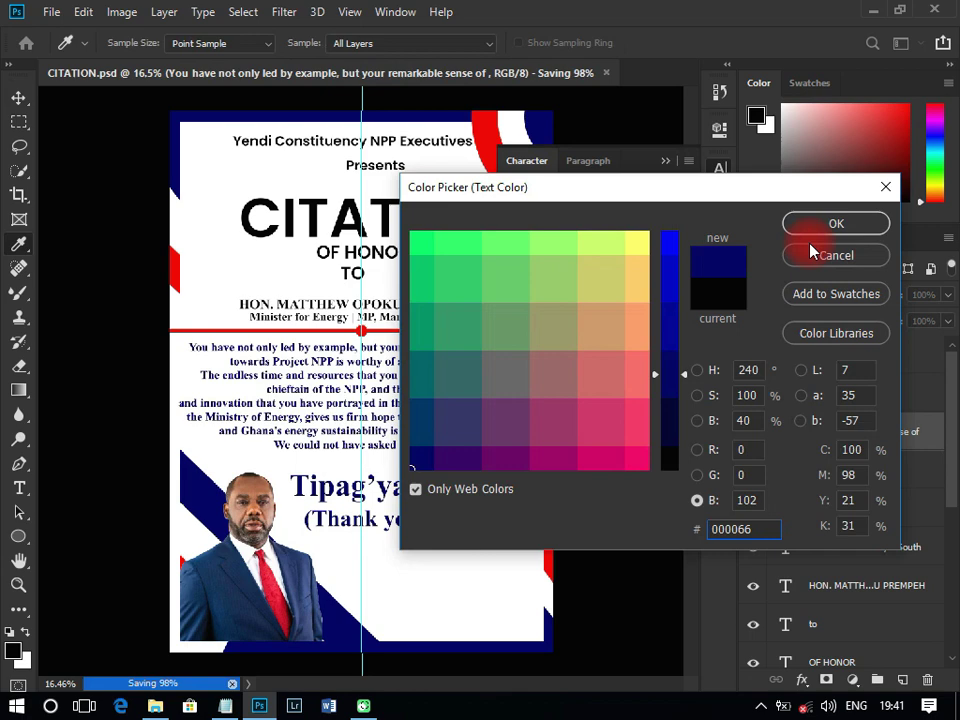
pyautogui.click(811, 228)
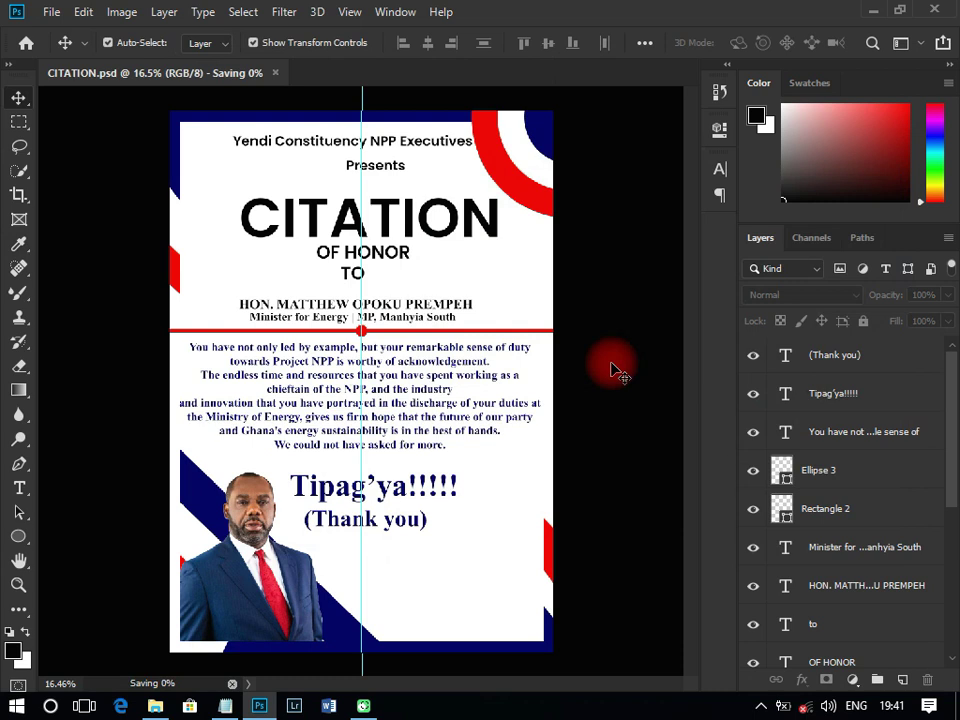
# Nudge the Tipag’ya!!!!! and (Thank you) layers up together.
pyautogui.click(818, 367)
pyautogui.keyDown('shift'); pyautogui.click(836, 398); pyautogui.keyUp('shift')
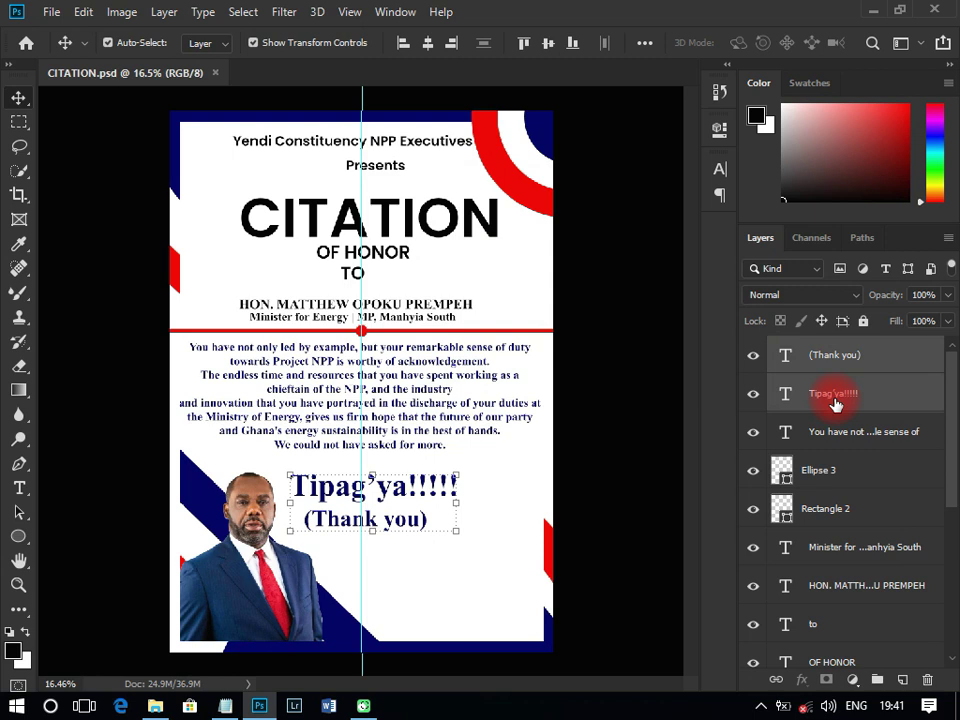
pyautogui.hotkey('shift', 'Up')
pyautogui.hotkey('shift', 'Up')
pyautogui.hotkey('shift', 'Up')
pyautogui.hotkey('shift', 'Up')
pyautogui.hotkey('shift', 'Up')
pyautogui.hotkey('shift', 'Up')
pyautogui.hotkey('shift', 'Up')
pyautogui.hotkey('shift', 'Up')
pyautogui.hotkey('shift', 'Left')
pyautogui.hotkey('shift', 'Left')
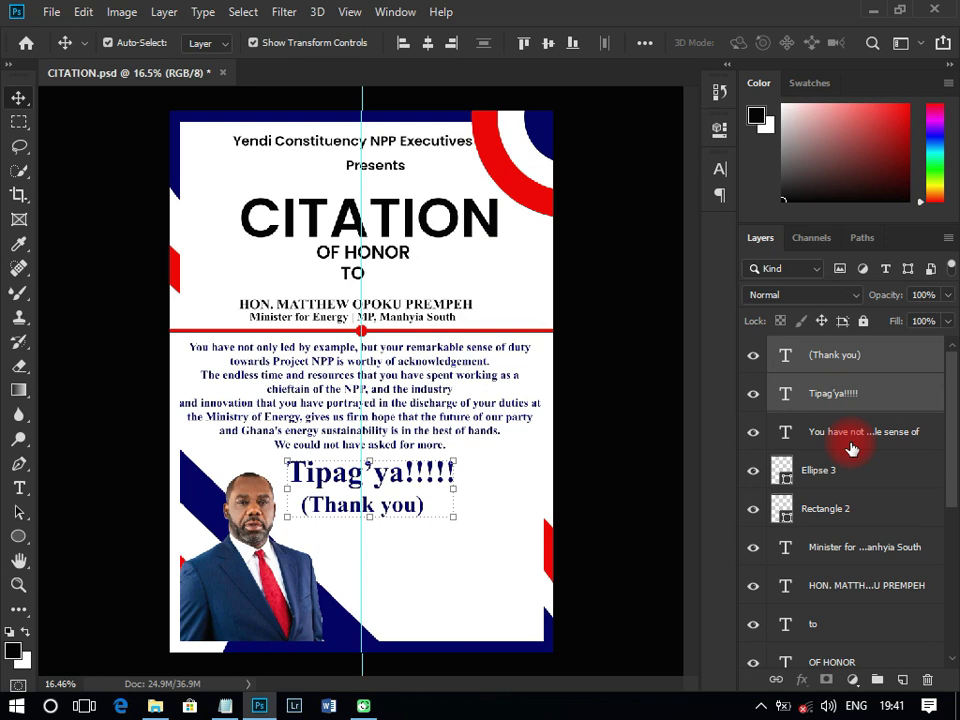
# Group both closing lines with the citation paragraph into a group named TEXT.
pyautogui.keyDown('shift'); pyautogui.click(851, 449); pyautogui.keyUp('shift')
pyautogui.hotkey('ctrl', 'g')
pyautogui.doubleClick(818, 345)
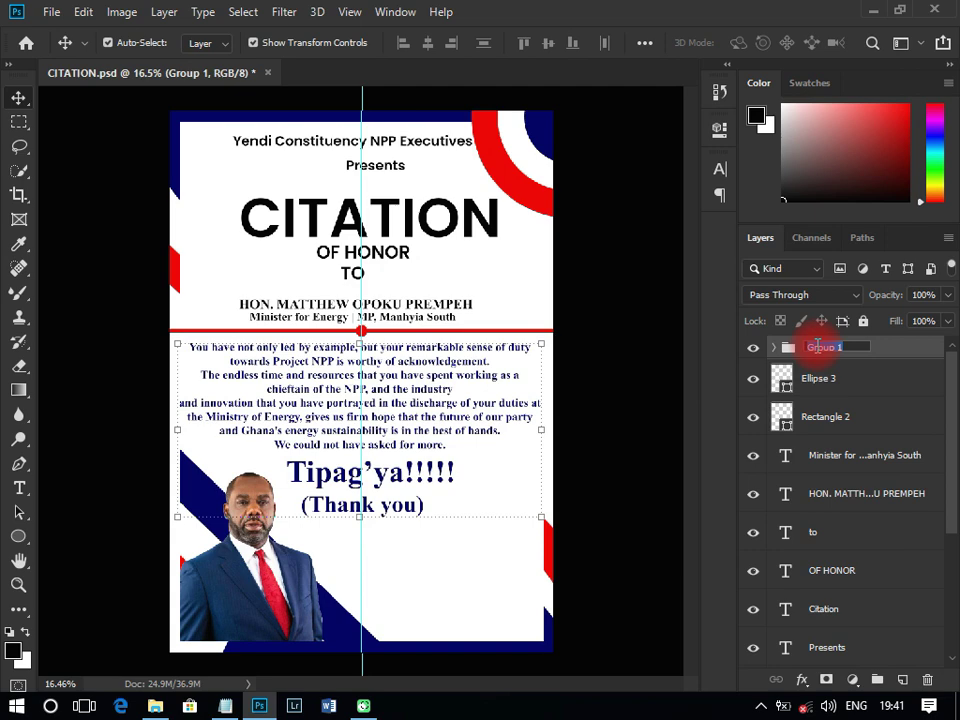
pyautogui.write('TEXT')
pyautogui.click(400, 97)
pyautogui.scroll(1, 400, 97)
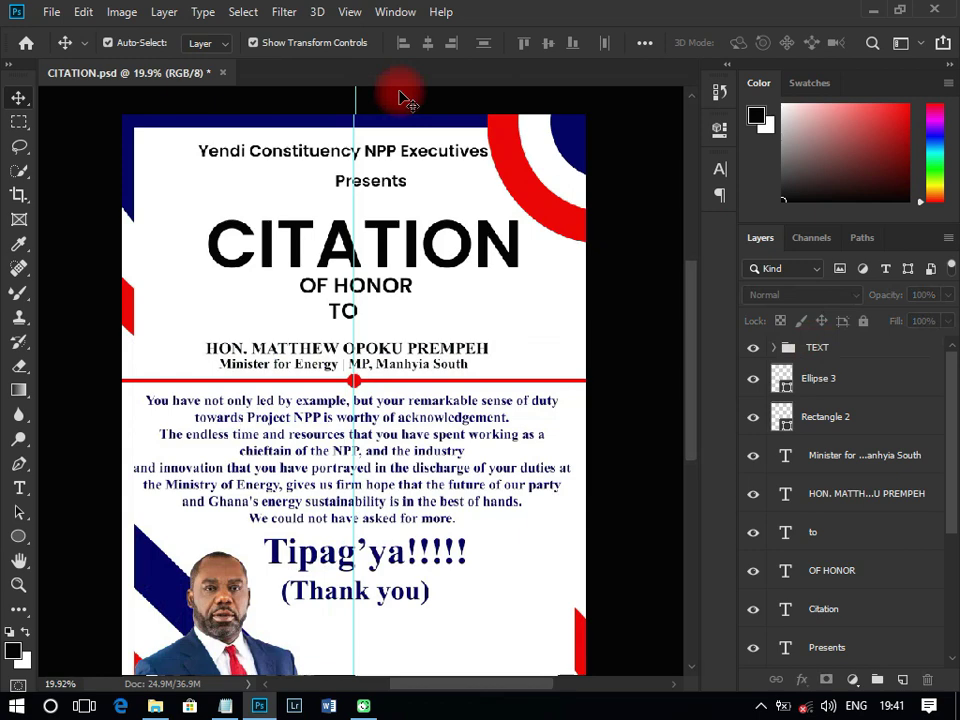
# Nudge the TO line right and down to centre it under OF HONOR.
pyautogui.scroll(1, 424, 146)
pyautogui.click(542, 441)
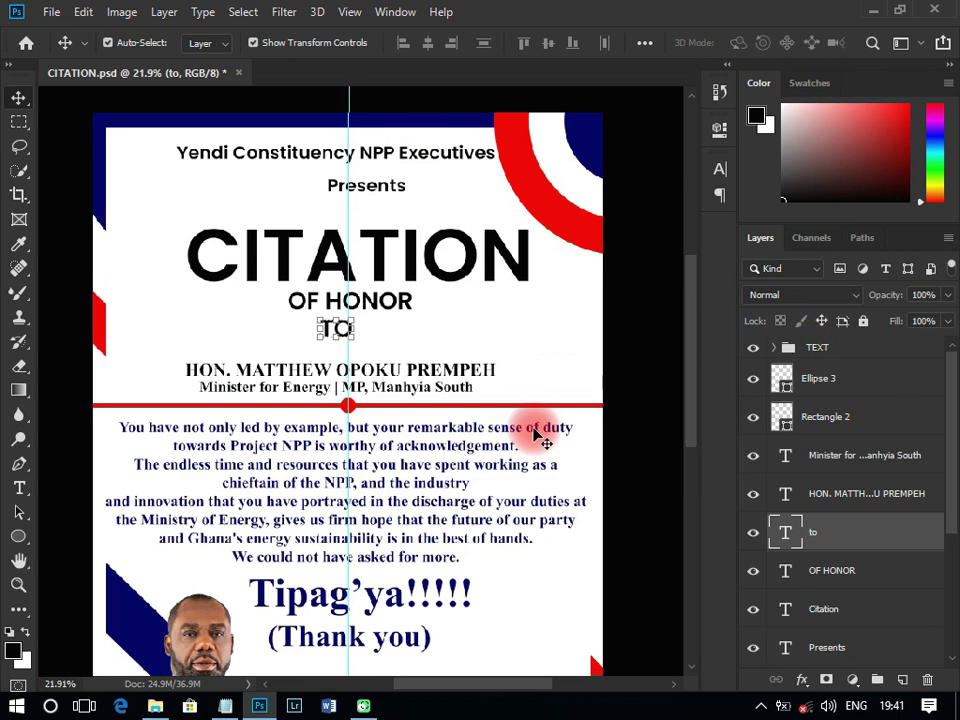
pyautogui.hotkey('shift', 'Right')
pyautogui.hotkey('shift', 'Right')
pyautogui.hotkey('shift', 'Right')
pyautogui.hotkey('shift', 'Right')
pyautogui.hotkey('shift', 'Right')
pyautogui.hotkey('shift', 'Right')
pyautogui.hotkey('shift', 'Right')
pyautogui.hotkey('shift', 'Down')
pyautogui.hotkey('shift', 'Down')
pyautogui.hotkey('shift', 'Down')
pyautogui.hotkey('shift', 'Down')
pyautogui.hotkey('shift', 'Down')
pyautogui.hotkey('shift', 'Down')
pyautogui.hotkey('shift', 'Down')
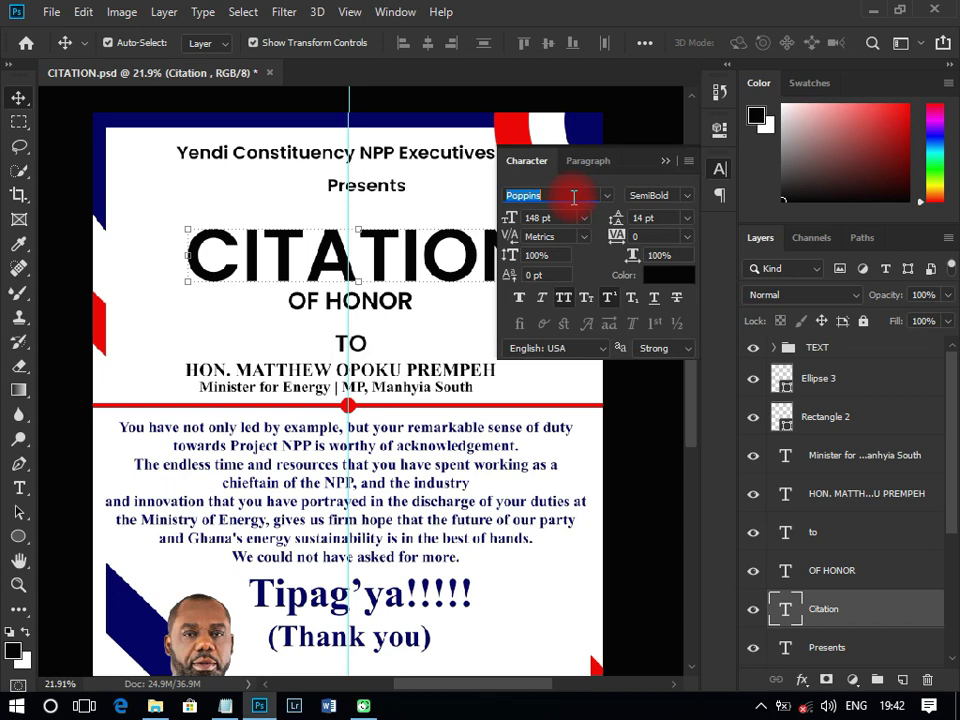
# Set the CITATION title to Times New Roman and colour it navy.
pyautogui.write('C')
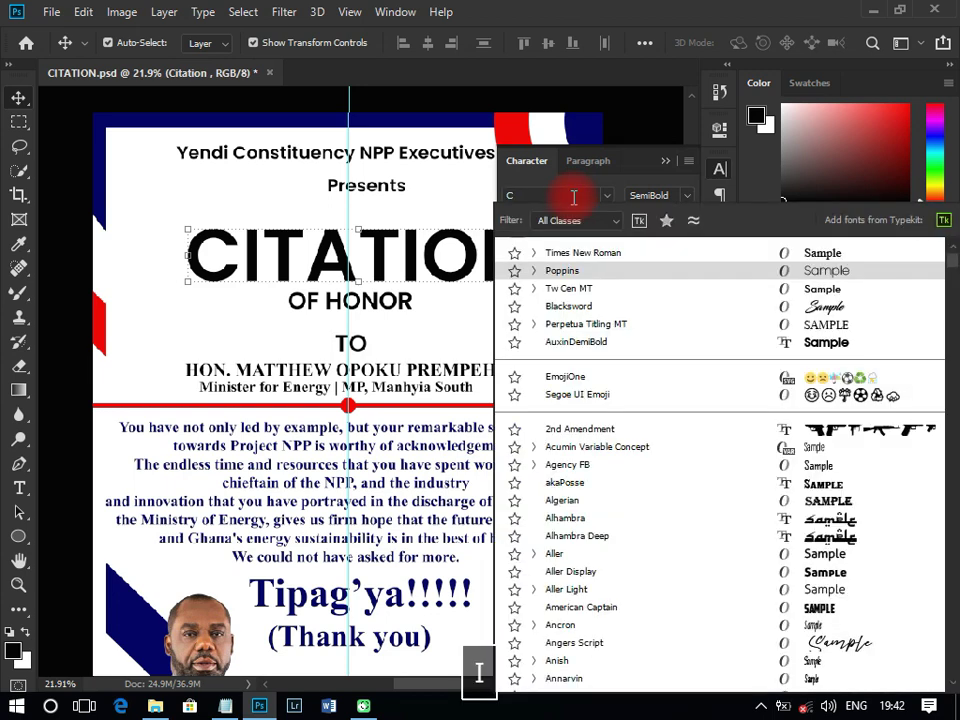
pyautogui.write('IT')
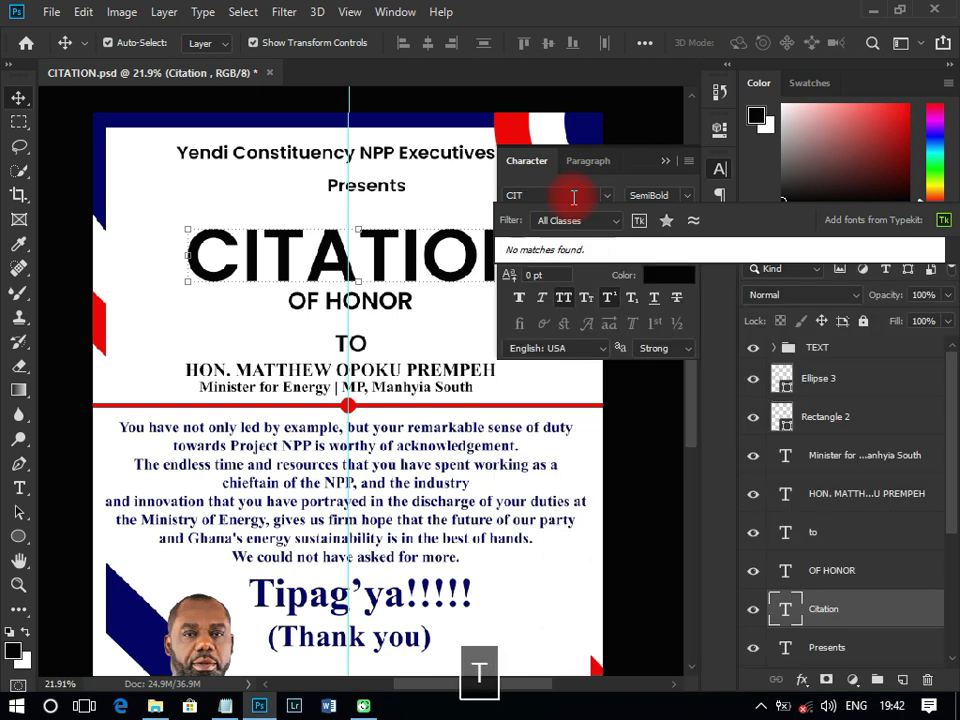
pyautogui.press('BackSpace')
pyautogui.press('BackSpace')
pyautogui.press('BackSpace')
pyautogui.press('BackSpace')
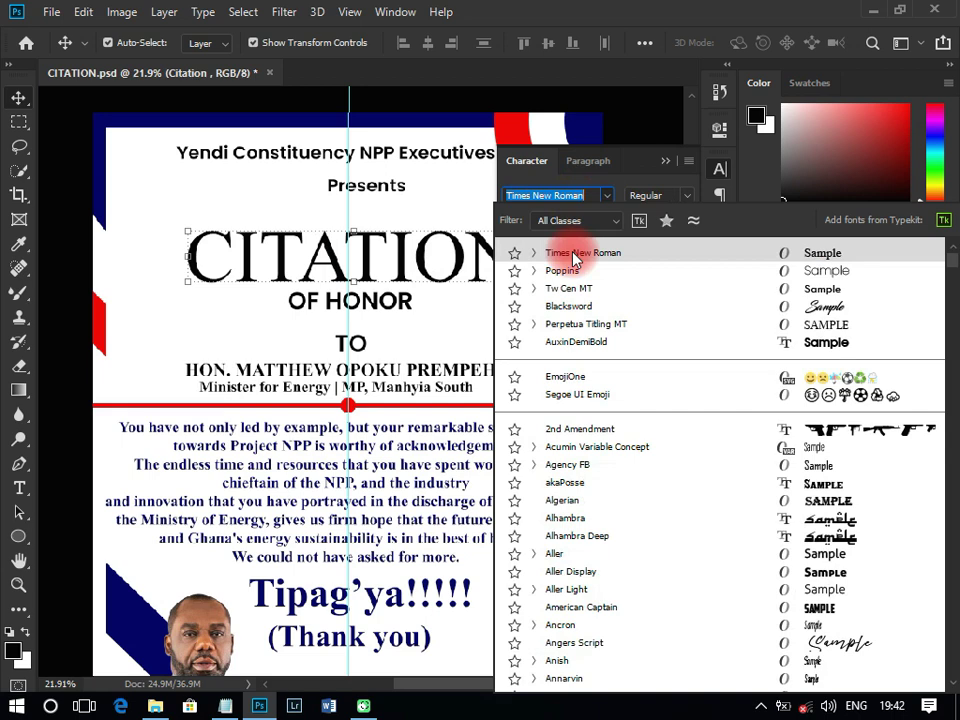
pyautogui.click(575, 258)
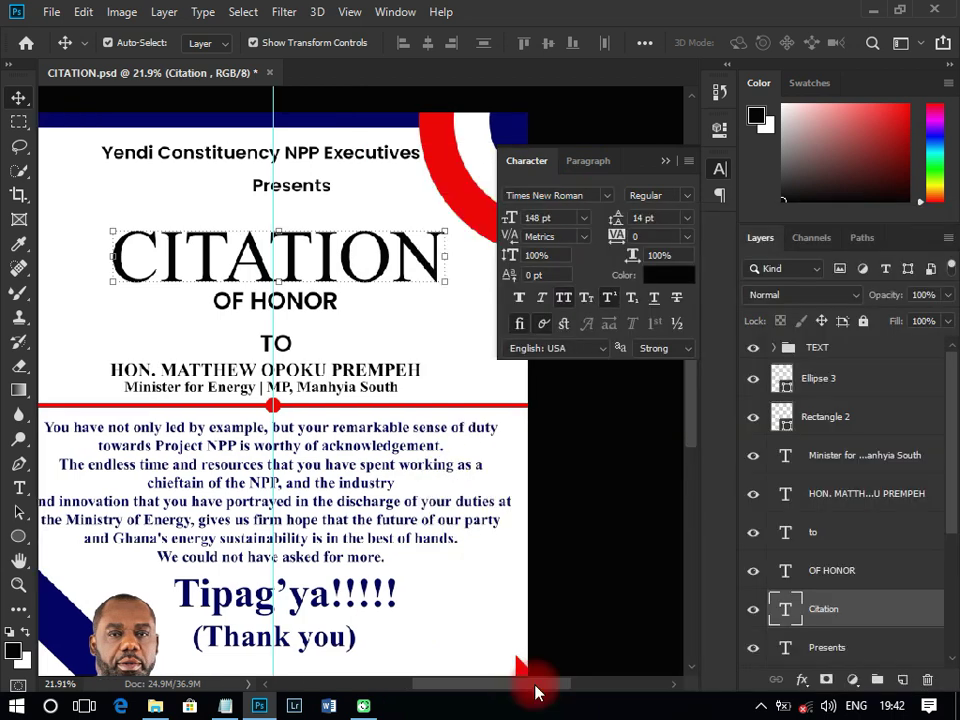
pyautogui.moveTo(535, 692); pyautogui.dragTo(532, 692)
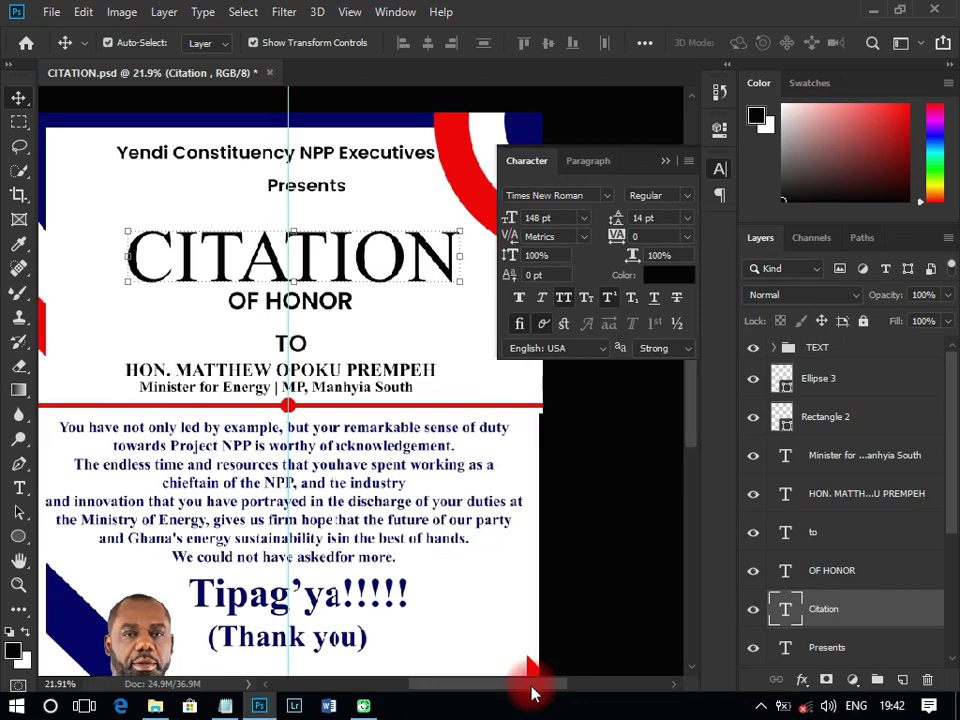
pyautogui.click(668, 274)
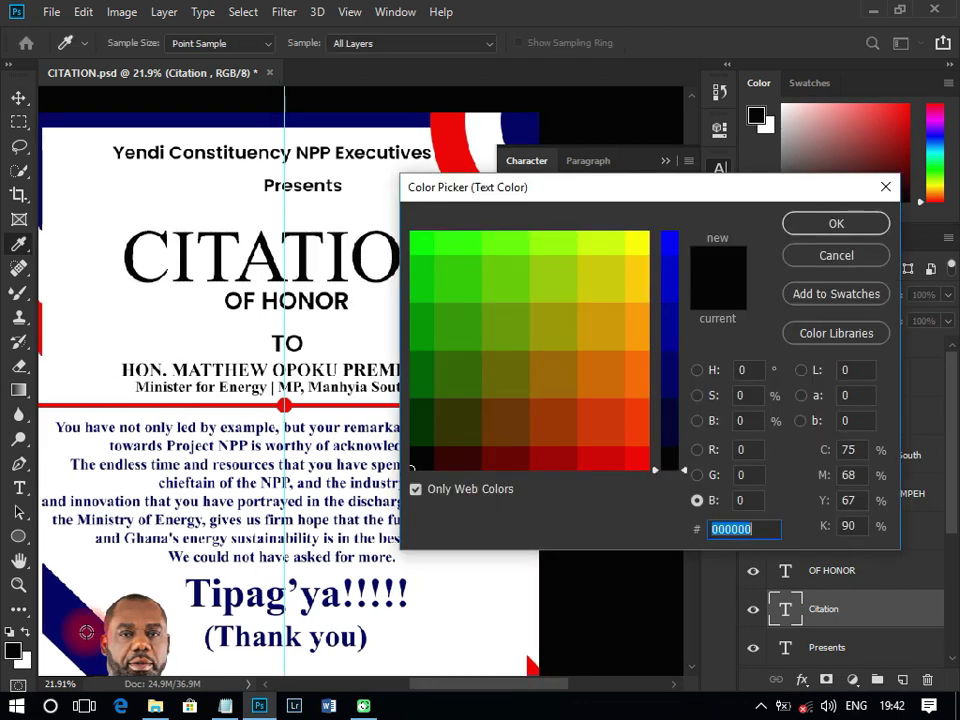
pyautogui.click(86, 632)
pyautogui.press('Return')
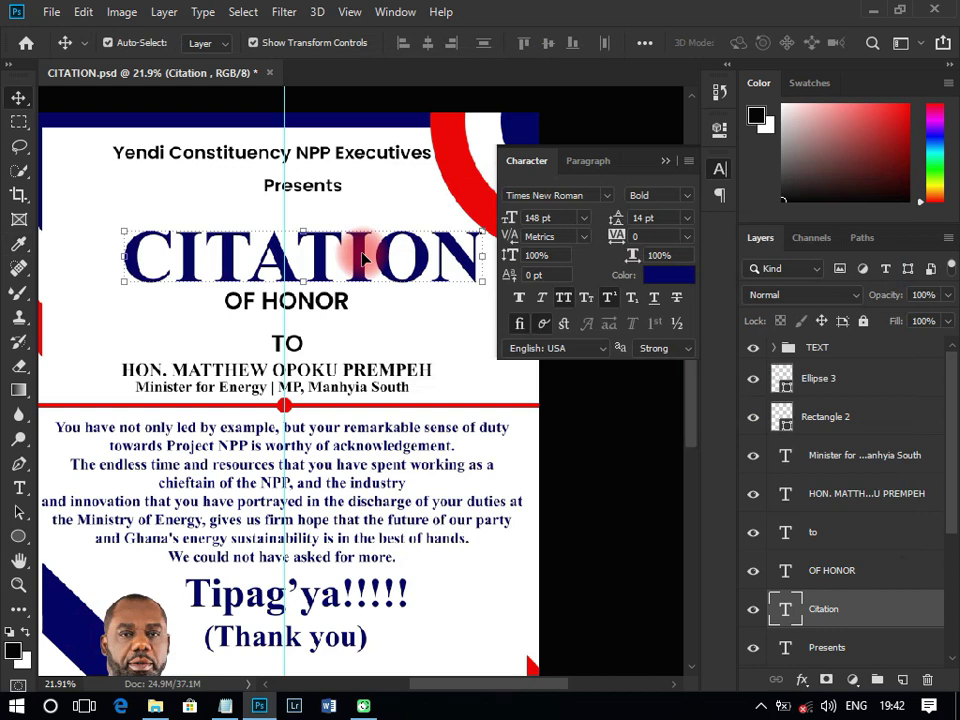
pyautogui.hotkey('ctrl', '-')
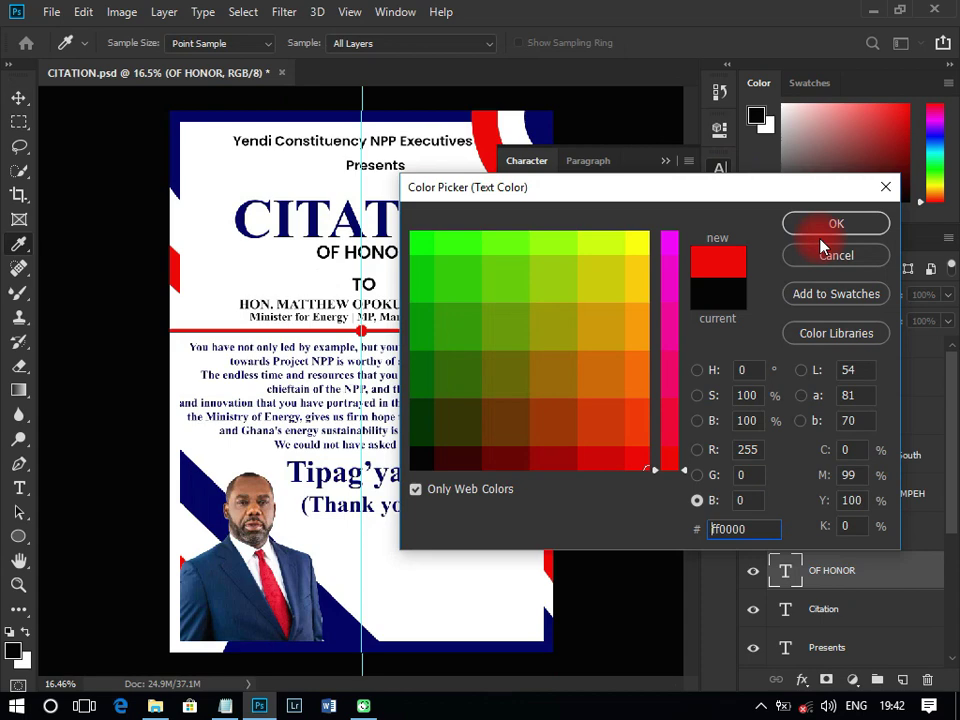
# Make OF HONOR red with tracking 340, re-centre it under CITATION, and save.
pyautogui.click(821, 234)
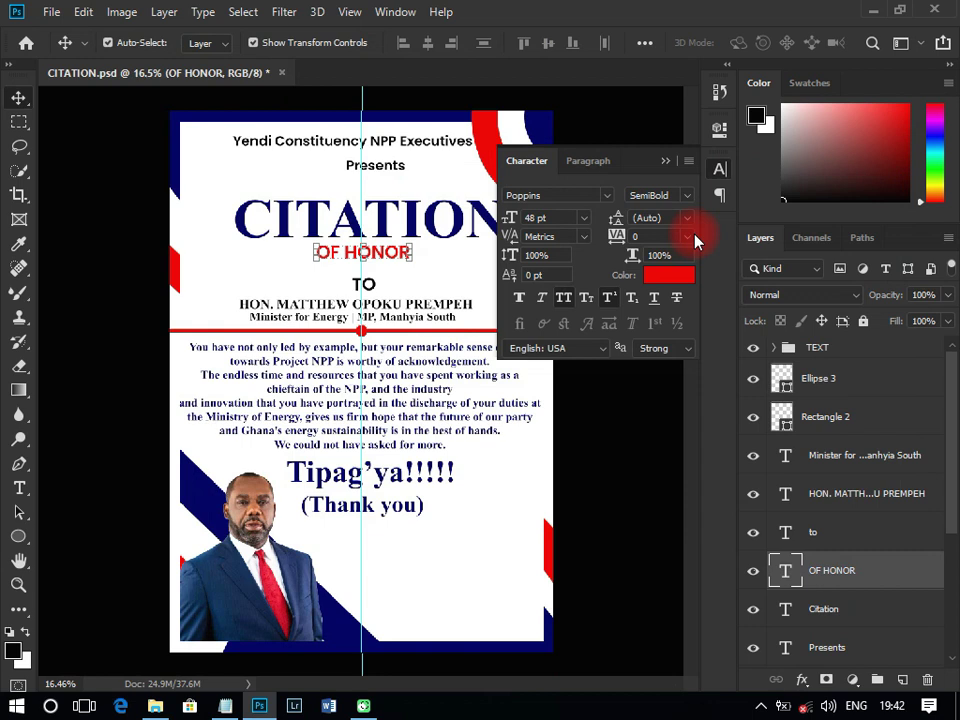
pyautogui.click(693, 236)
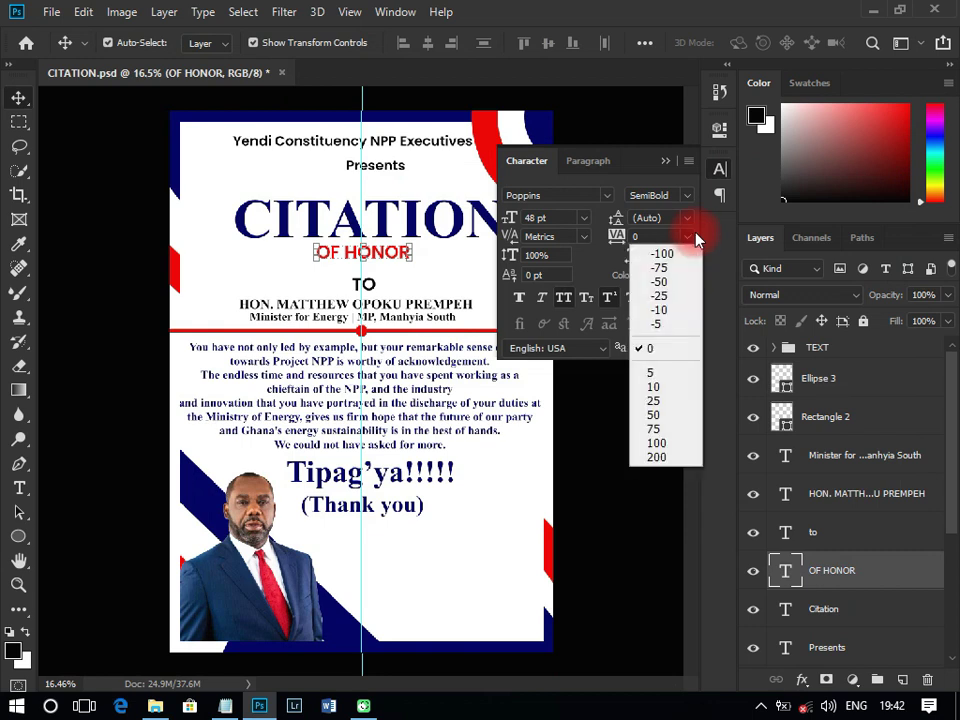
pyautogui.click(657, 457)
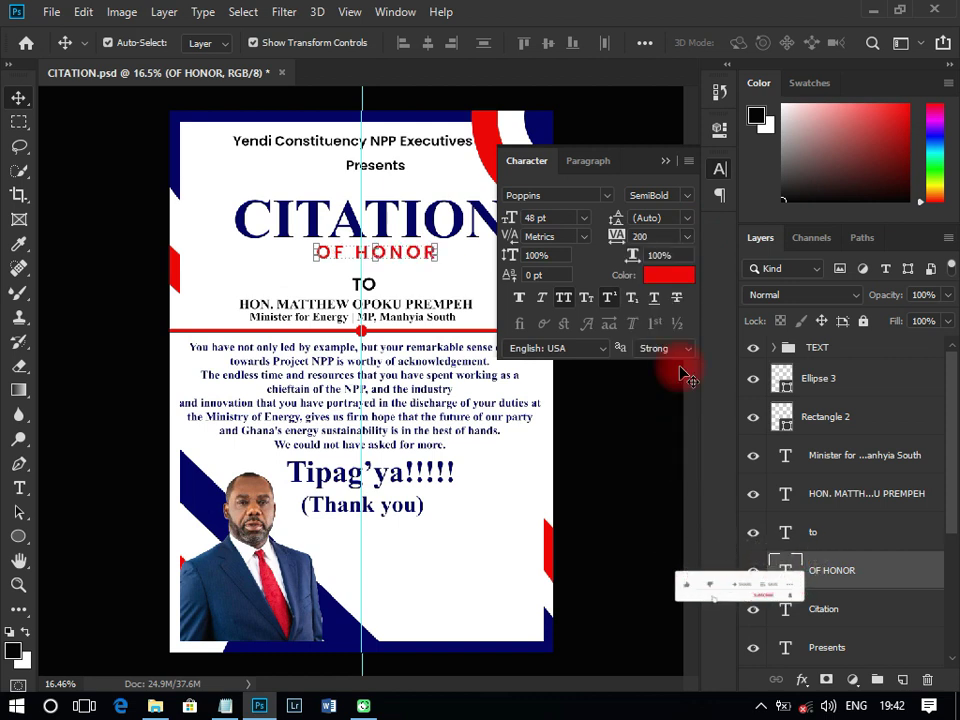
pyautogui.moveTo(624, 244); pyautogui.dragTo(627, 242)
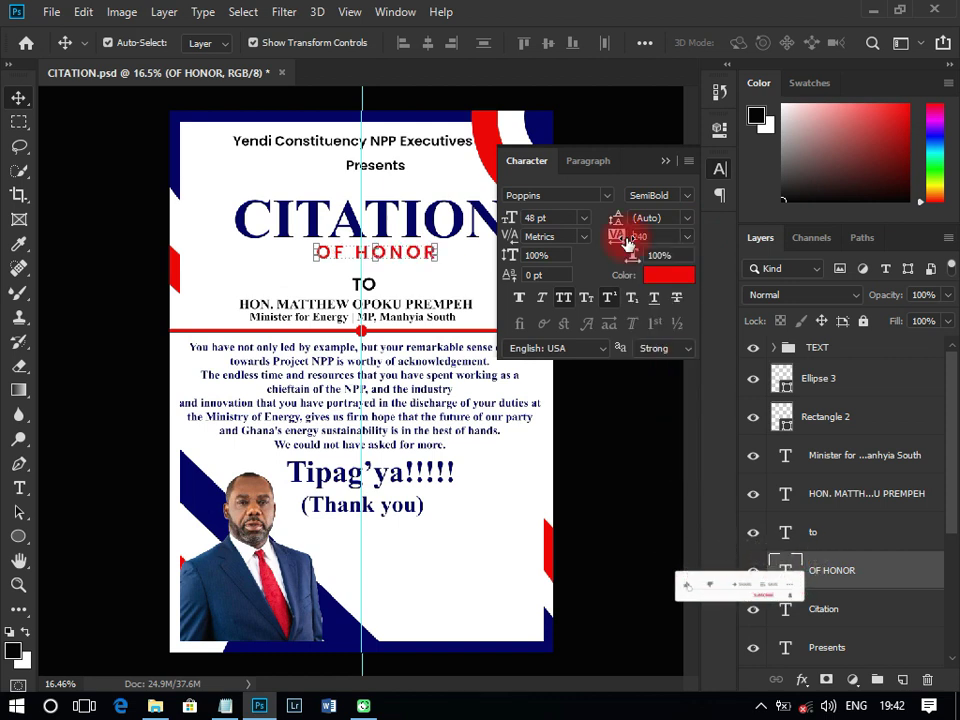
pyautogui.click(516, 306)
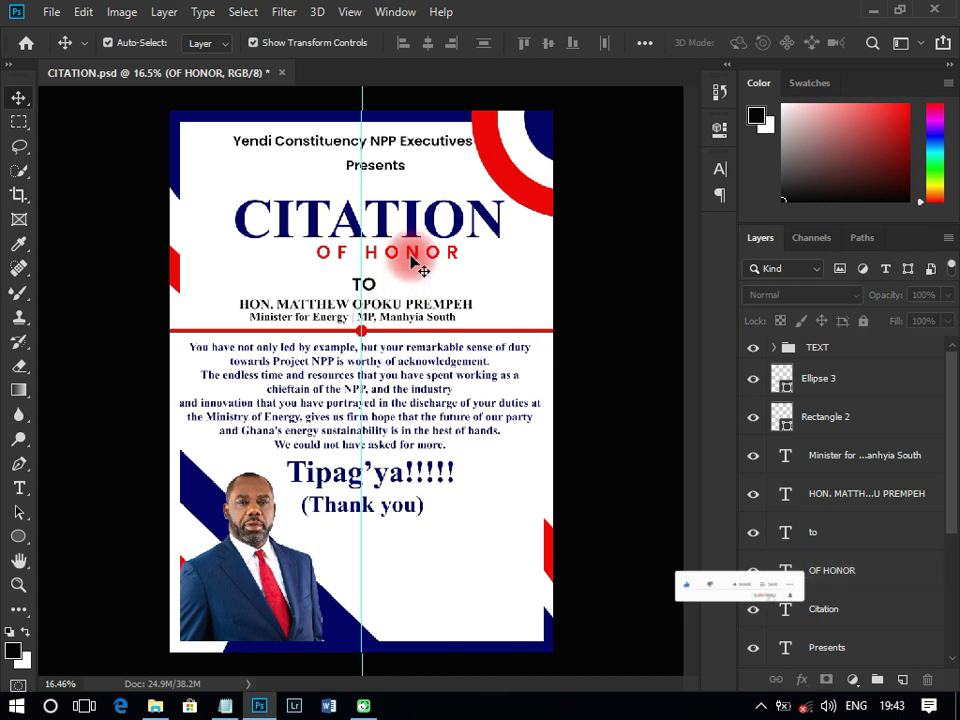
pyautogui.moveTo(414, 256); pyautogui.dragTo(390, 259)
pyautogui.hotkey('ctrl', 's')
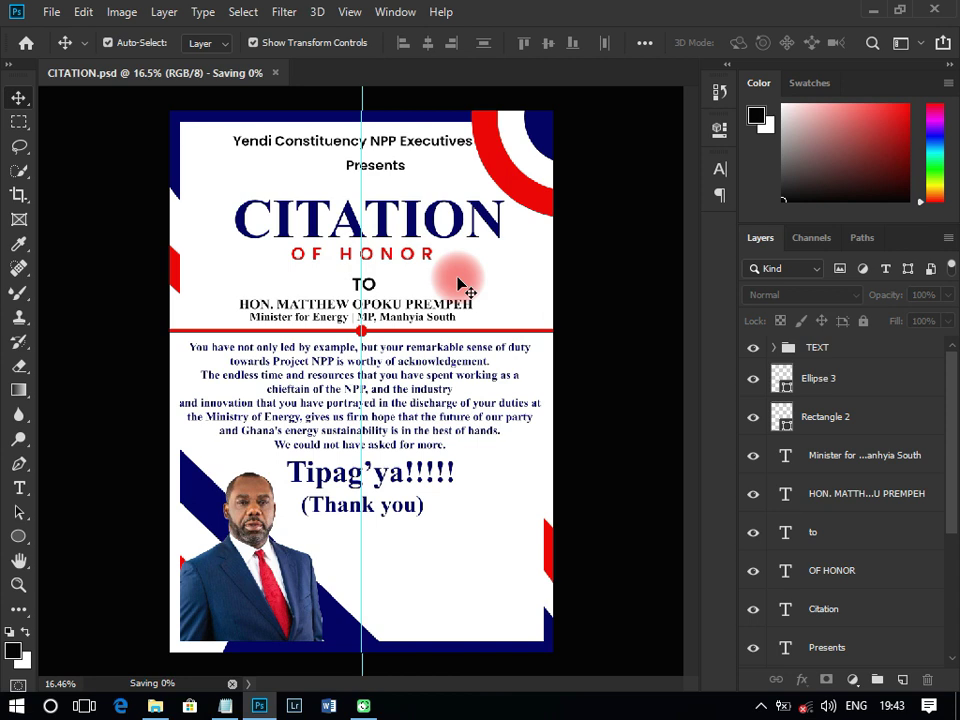
# Switch the TO line to a light serif font and raise it toward OF HONOR.
pyautogui.moveTo(363, 284); pyautogui.dragTo(362, 285)
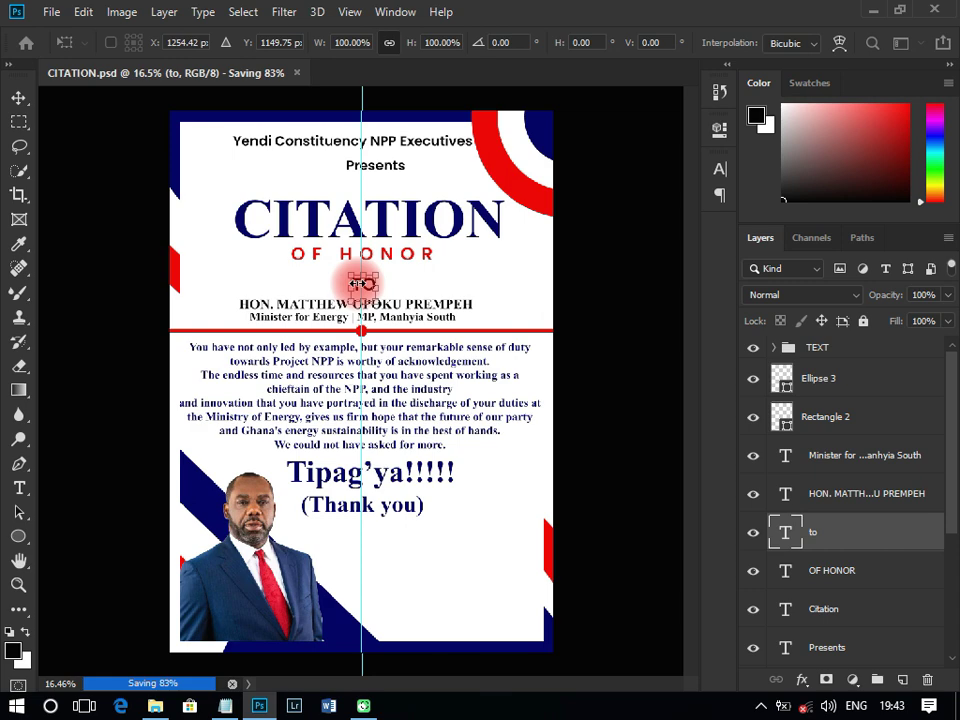
pyautogui.click(719, 168)
pyautogui.click(606, 195)
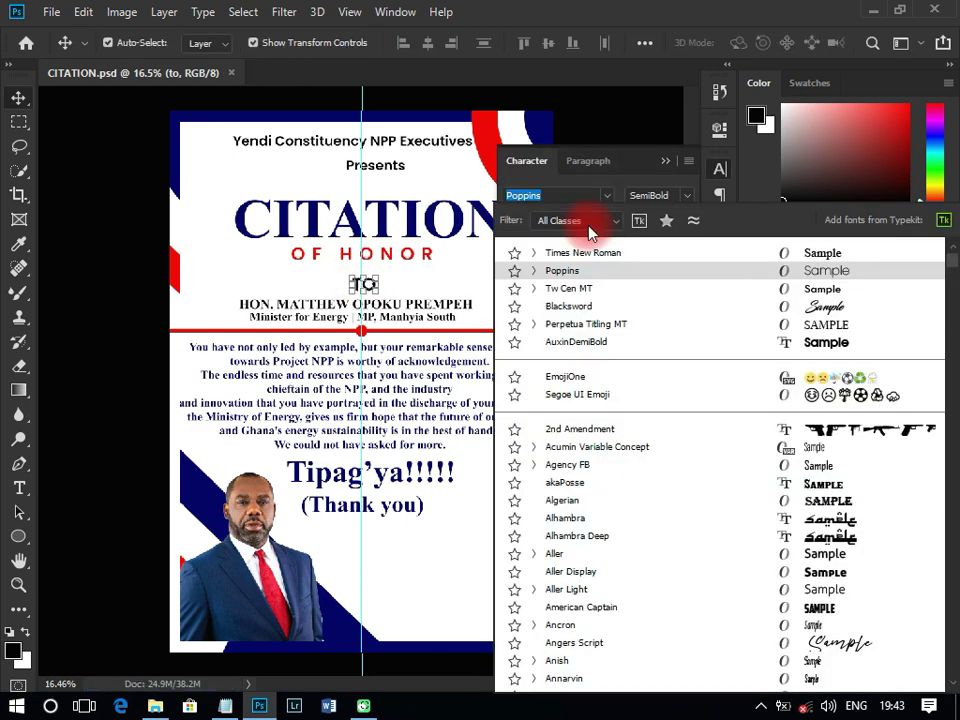
pyautogui.click(343, 283)
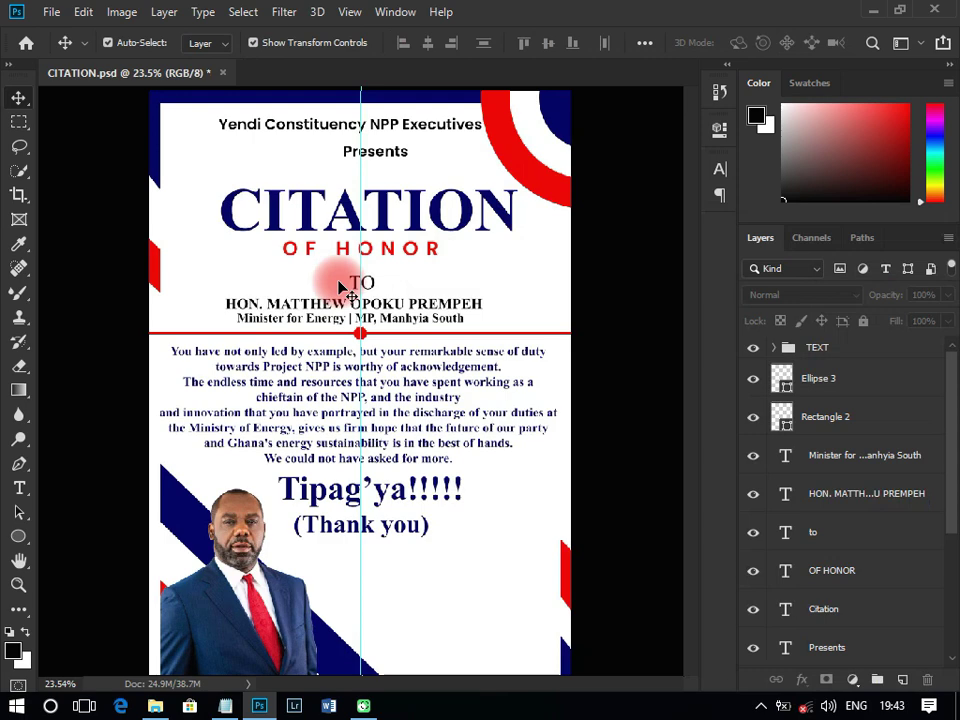
pyautogui.scroll(2, 341, 285)
pyautogui.moveTo(341, 285); pyautogui.dragTo(384, 276)
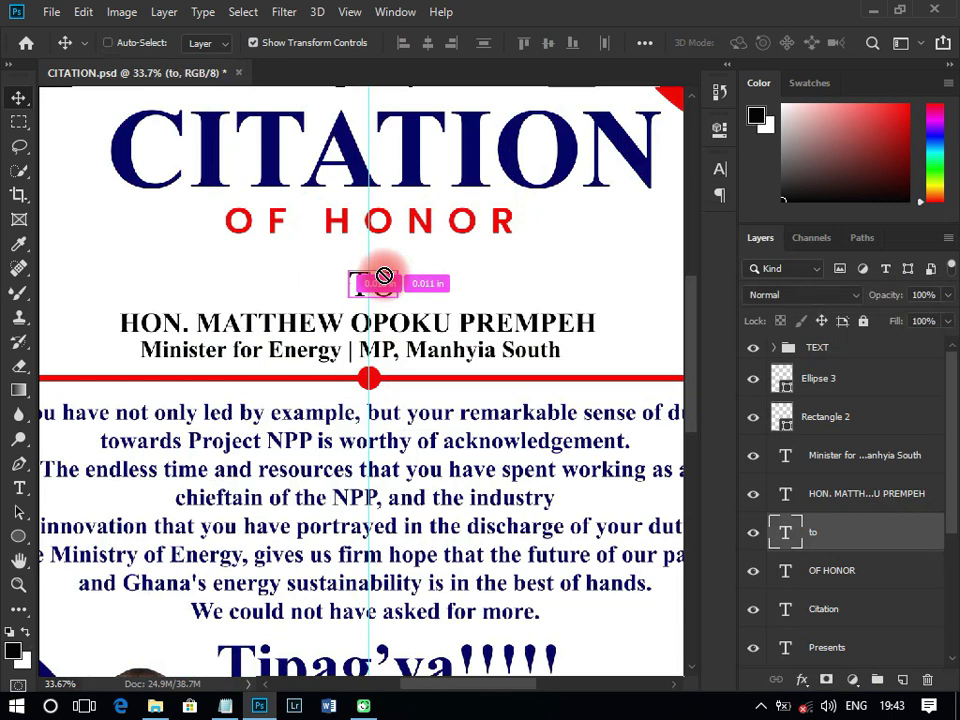
pyautogui.moveTo(384, 276); pyautogui.dragTo(384, 268)
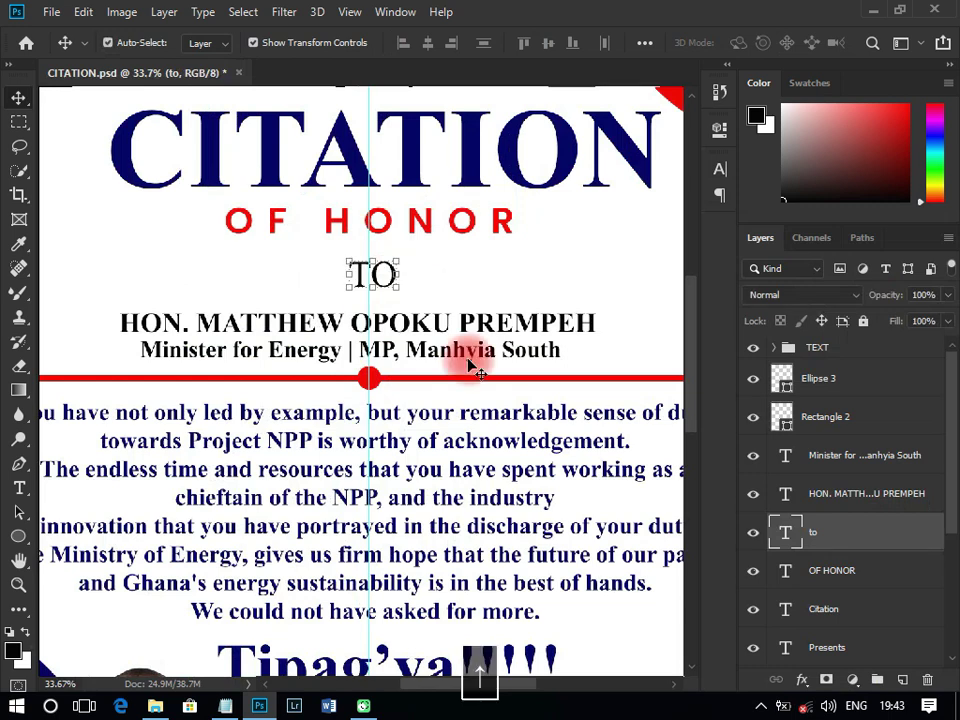
pyautogui.hotkey('ctrl', '0')
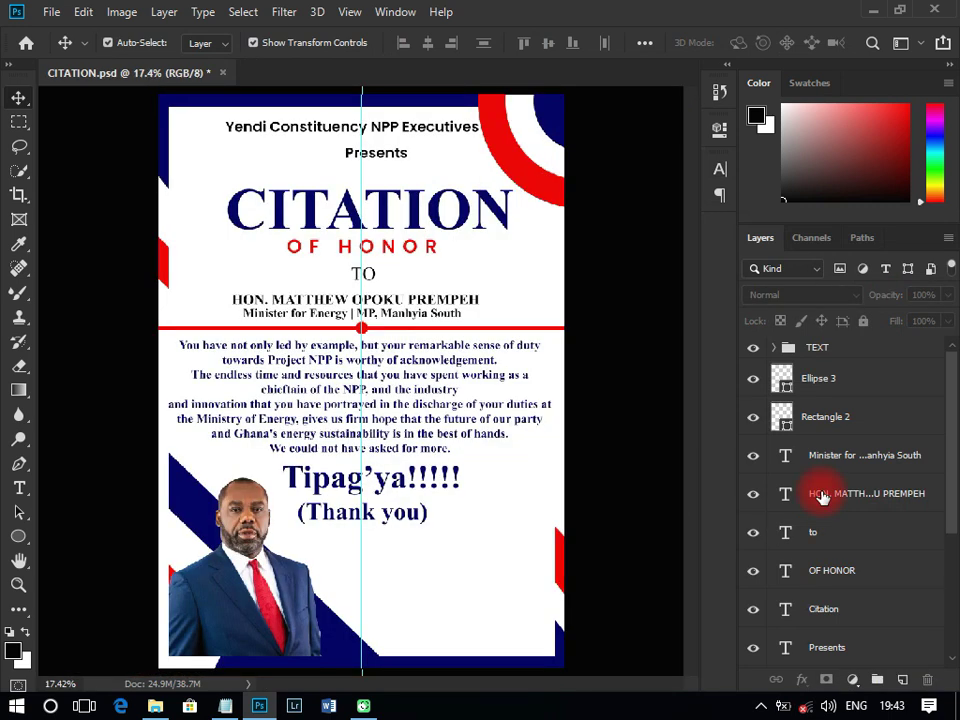
# Select the HON. name and Minister layers together and save the poster with Ctrl+S.
pyautogui.click(822, 497)
pyautogui.keyDown('shift'); pyautogui.click(840, 455); pyautogui.keyUp('shift')
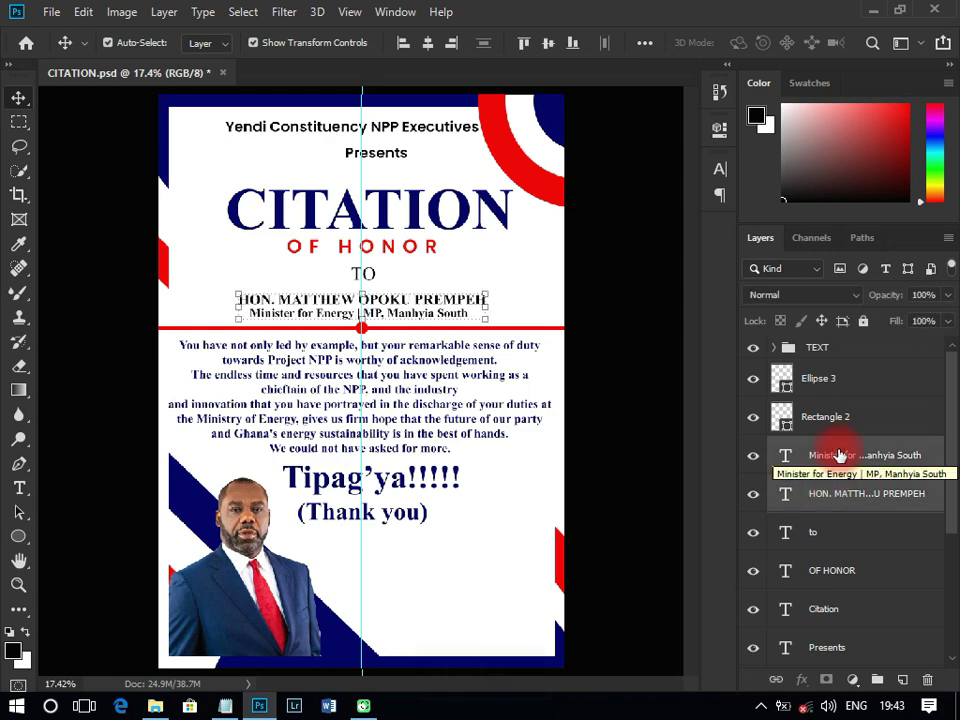
pyautogui.scroll(-1, 513, 330)
pyautogui.hotkey('ctrl', 's')
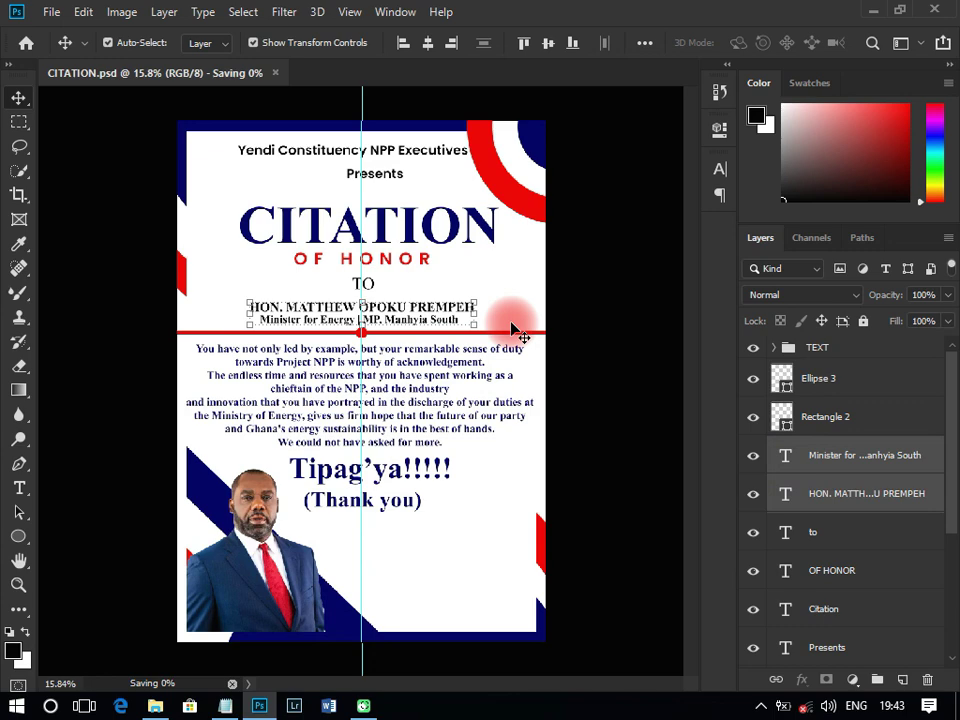
pyautogui.scroll(1, 427, 268)
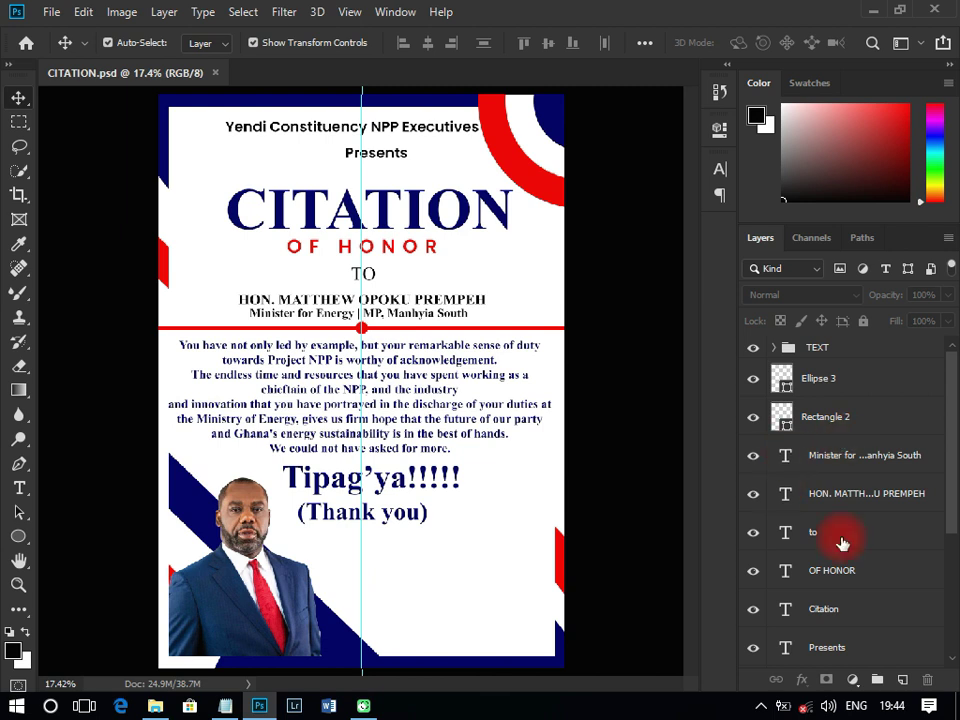
# Duplicate the top-right red-white-navy rings into the bottom-right corner and group the copies.
pyautogui.click(563, 116)
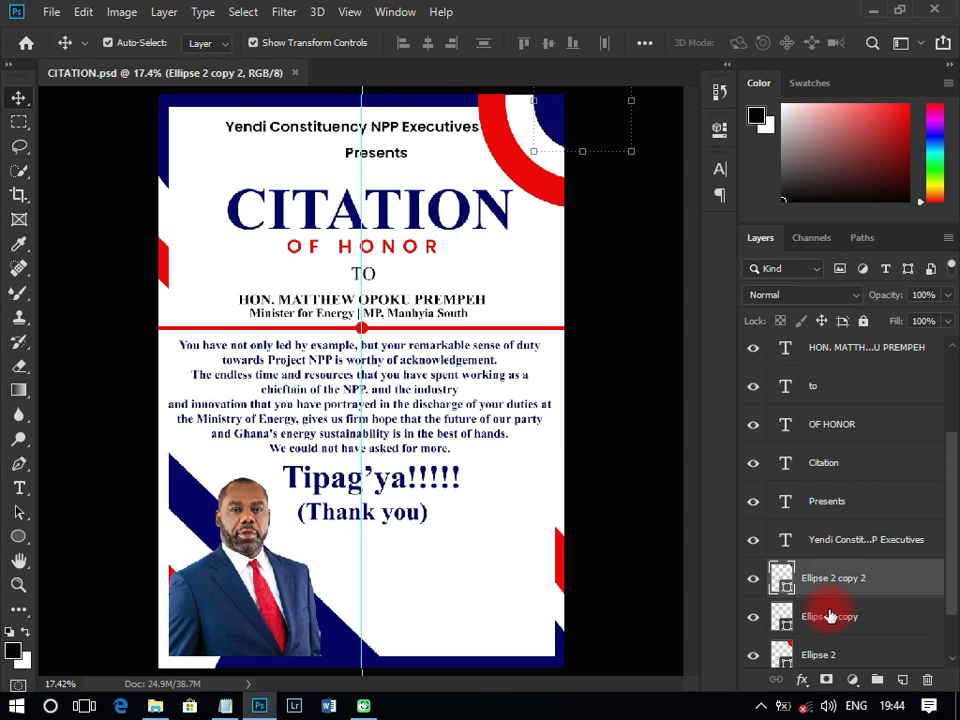
pyautogui.scroll(-1, 829, 616)
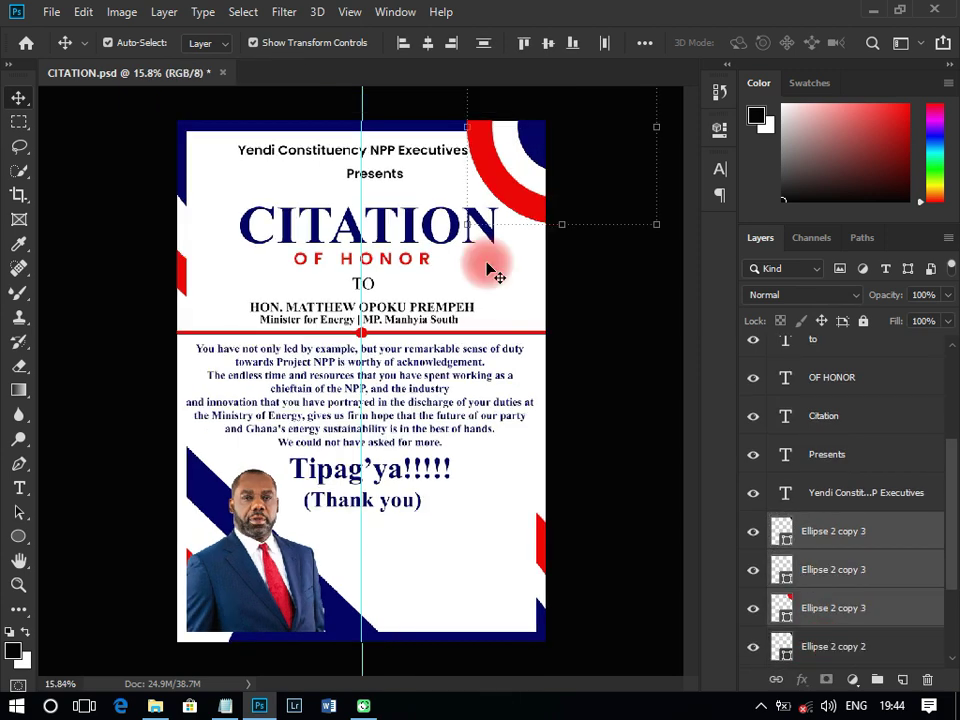
pyautogui.moveTo(490, 270); pyautogui.dragTo(492, 654)
pyautogui.press('ctrl')
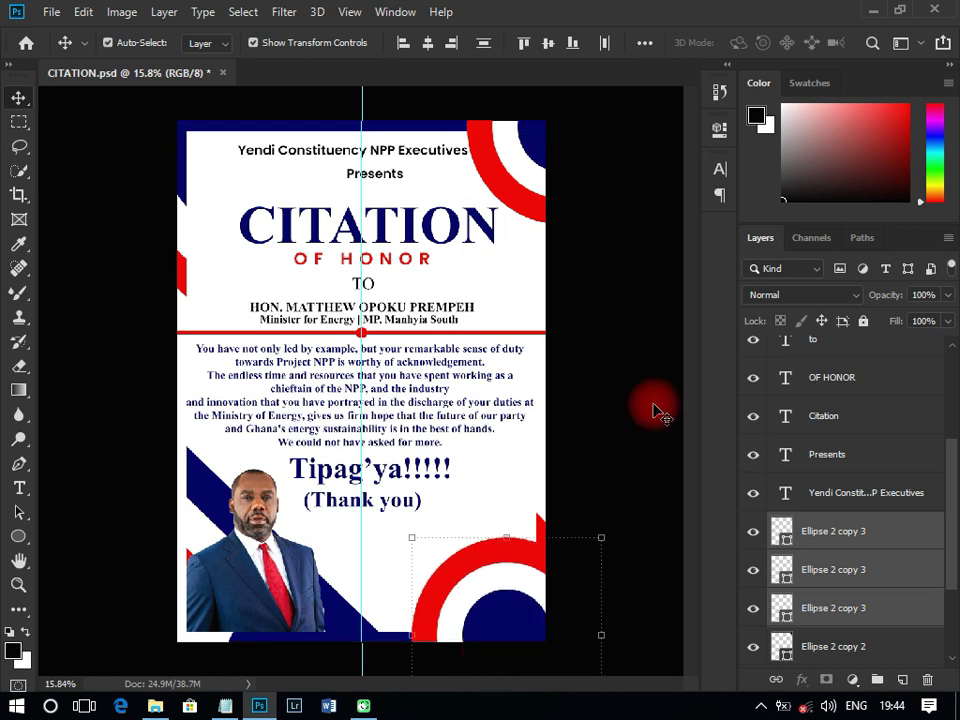
pyautogui.click(875, 681)
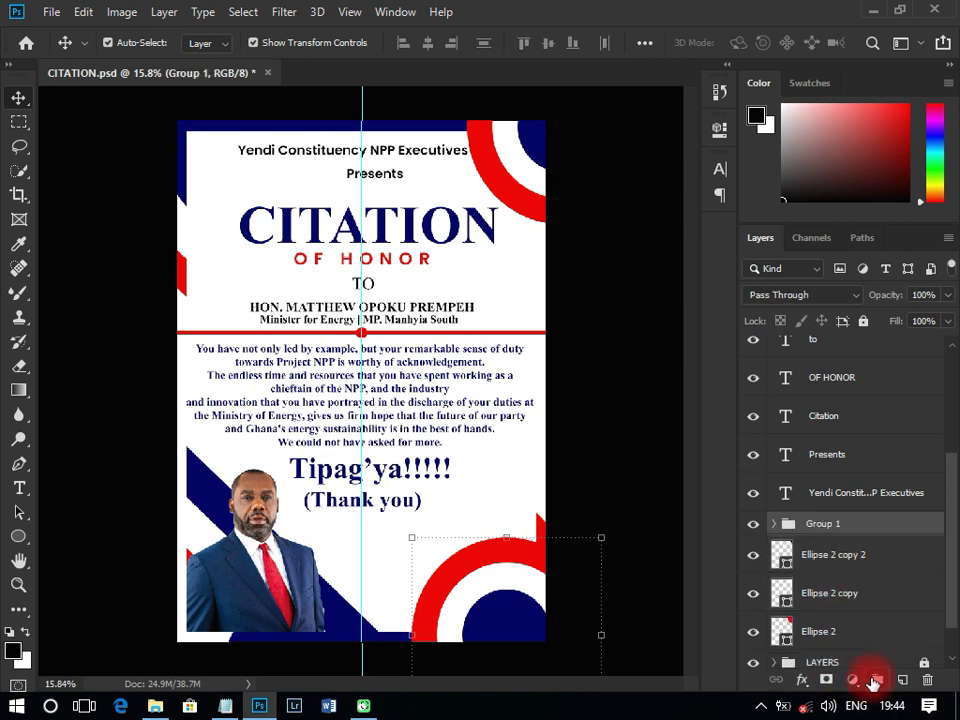
# In the ring group's Drop Shadow settings, choose a contour preset that turns the shadow into a halo.
pyautogui.doubleClick(785, 556)
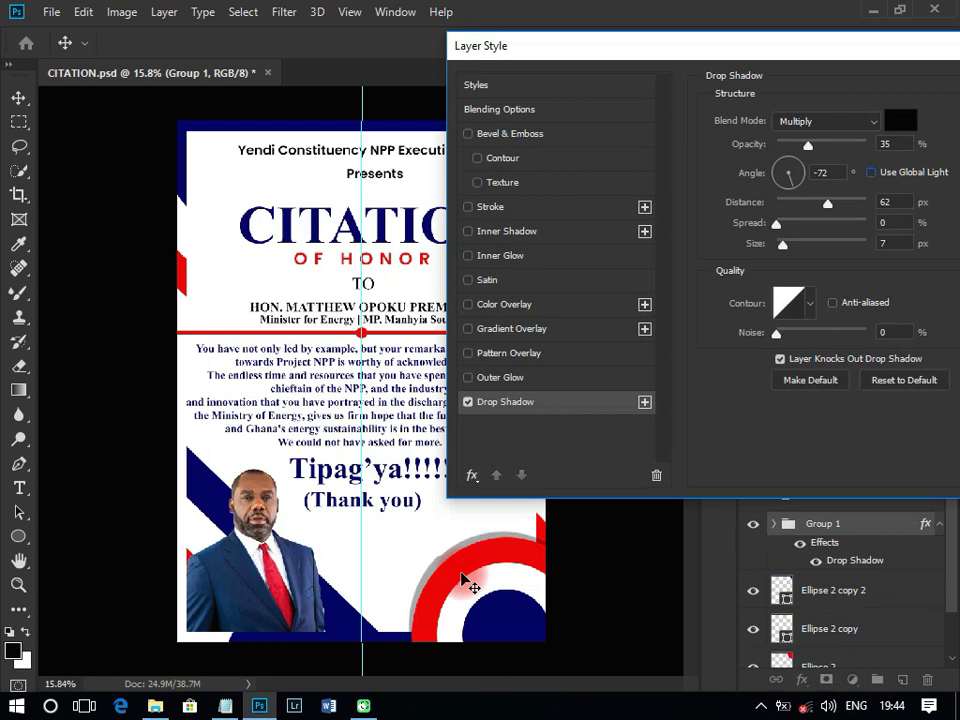
pyautogui.moveTo(470, 585); pyautogui.dragTo(467, 583)
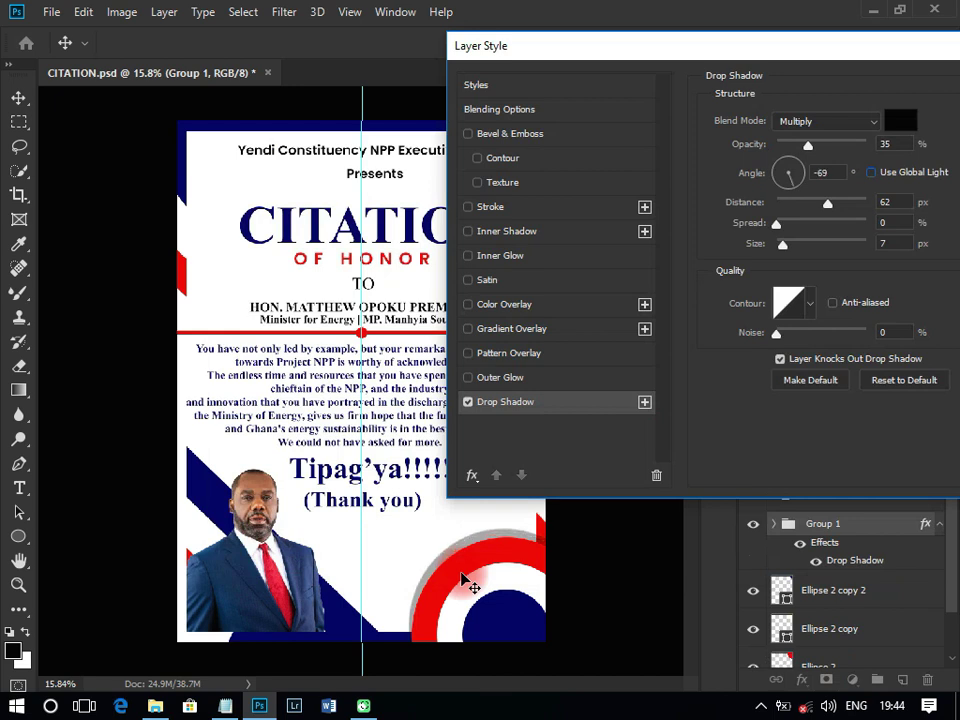
pyautogui.click(810, 300)
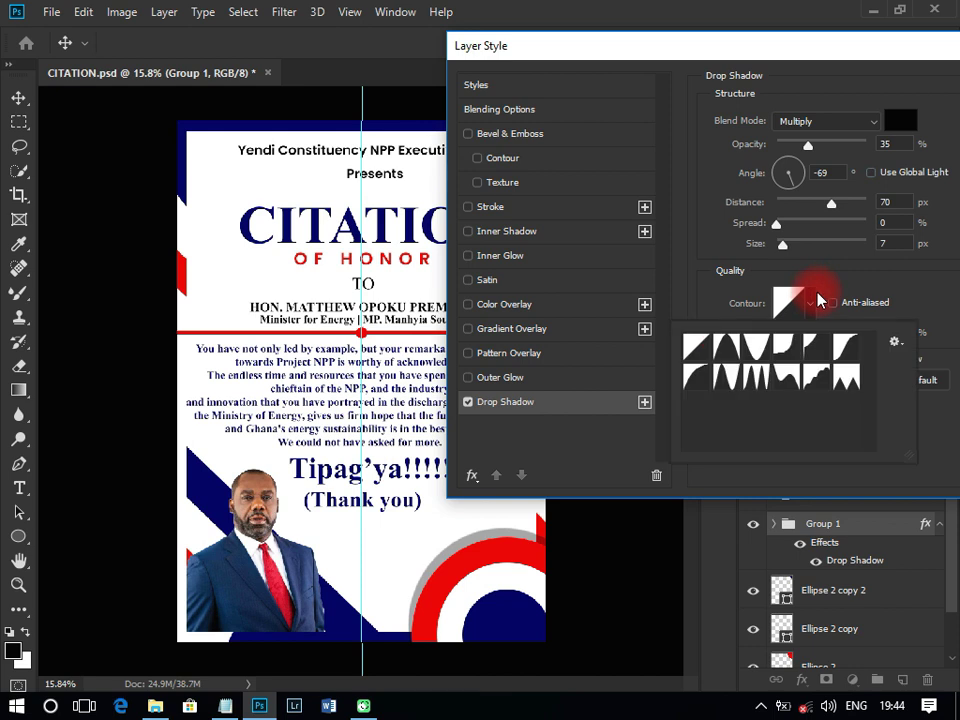
pyautogui.click(816, 387)
pyautogui.click(791, 380)
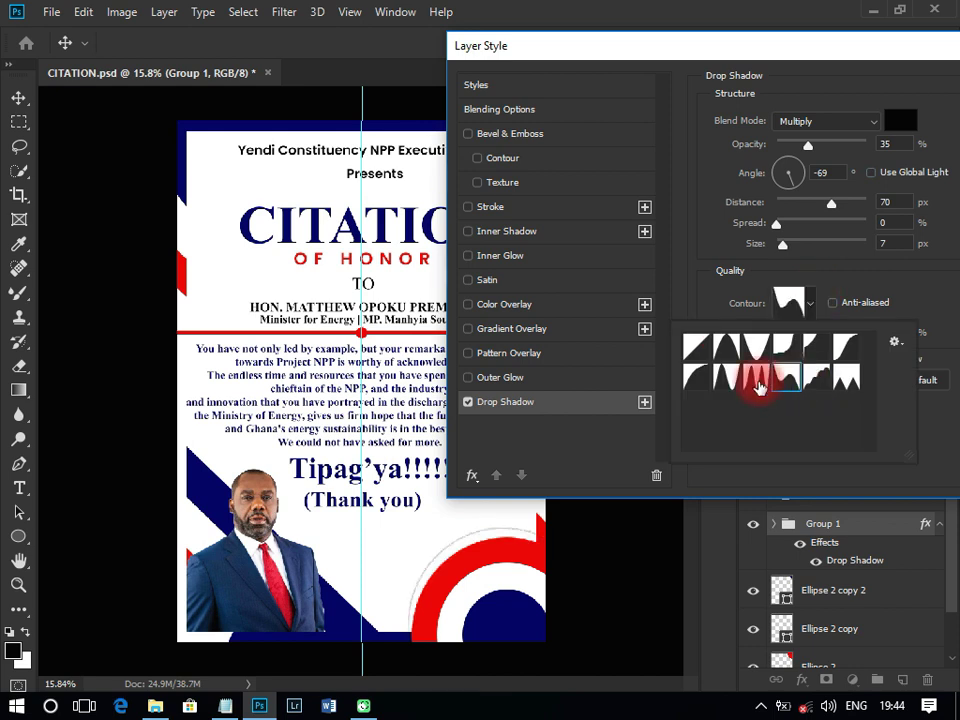
pyautogui.click(697, 380)
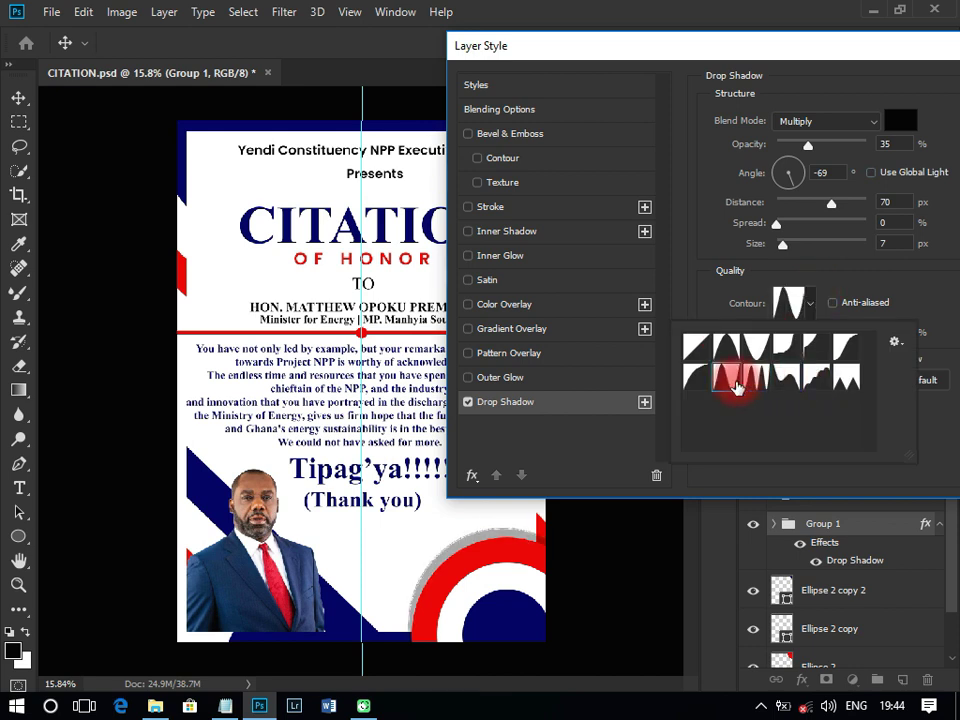
pyautogui.moveTo(808, 145); pyautogui.dragTo(843, 146)
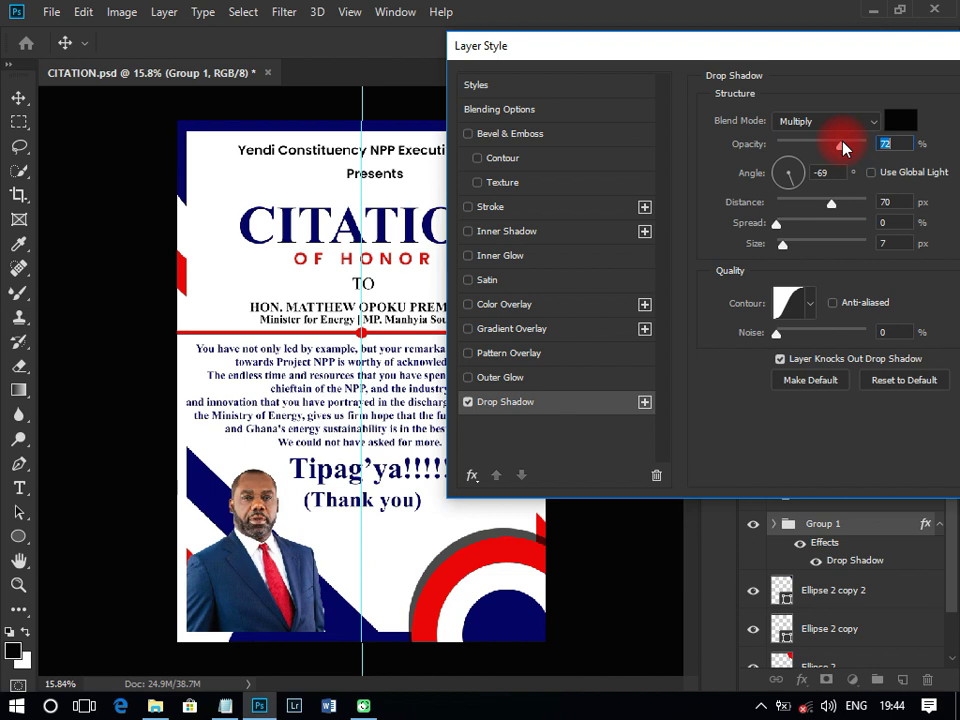
pyautogui.moveTo(830, 212); pyautogui.dragTo(824, 245)
pyautogui.click(808, 303)
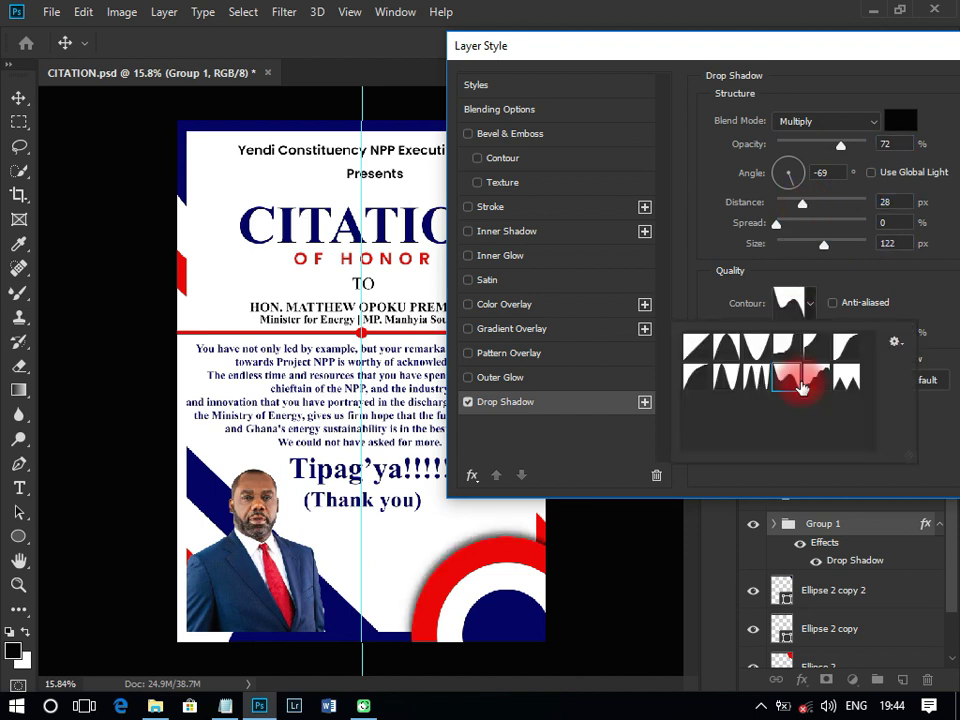
pyautogui.click(801, 386)
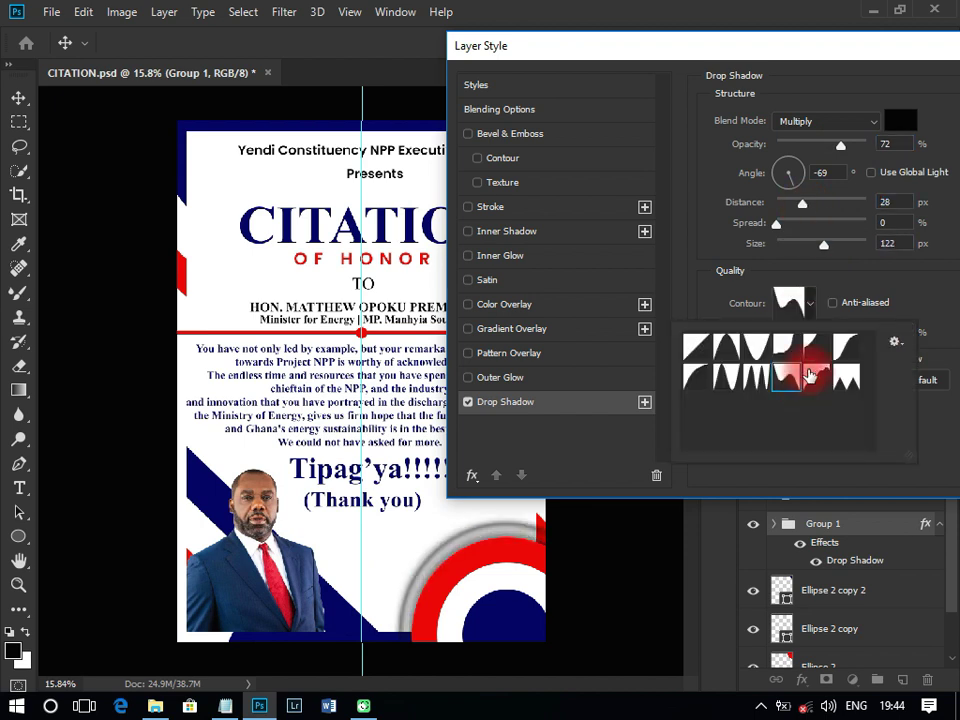
pyautogui.click(826, 141)
# Set the shadow to about 17% opacity, 36 px distance and 125 px size, then apply it.
pyautogui.moveTo(810, 141); pyautogui.dragTo(806, 197)
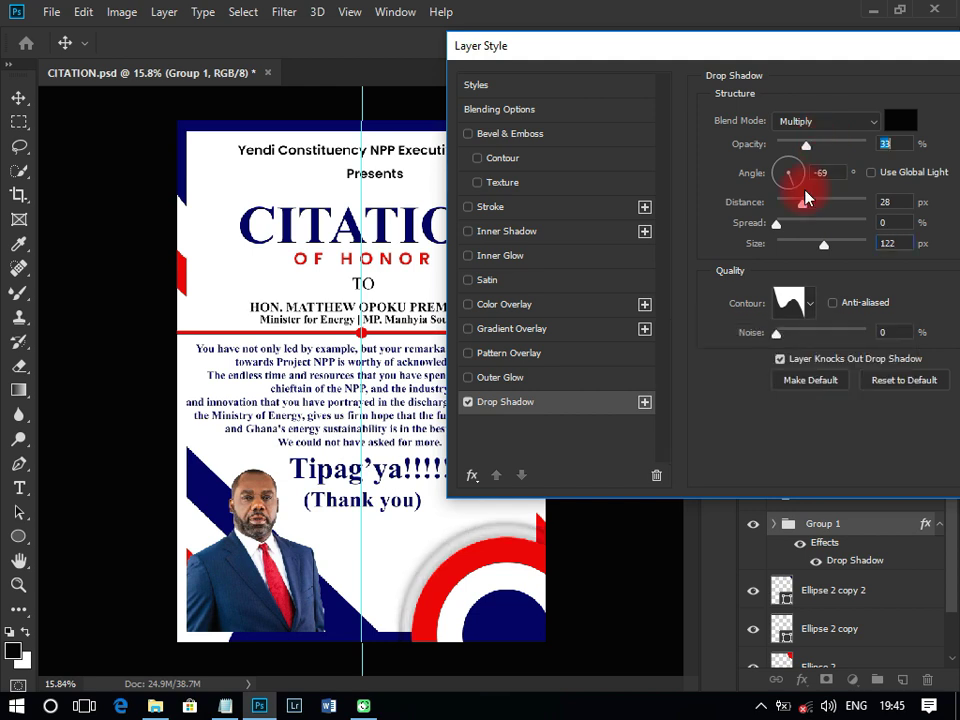
pyautogui.moveTo(806, 197); pyautogui.dragTo(811, 202)
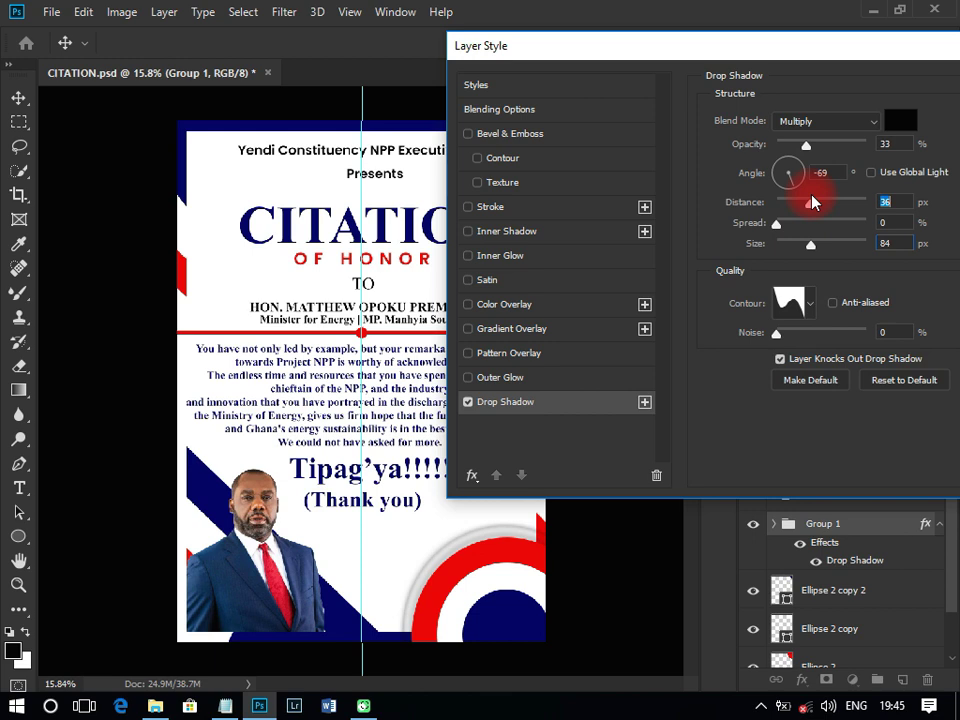
pyautogui.moveTo(810, 243); pyautogui.dragTo(822, 248)
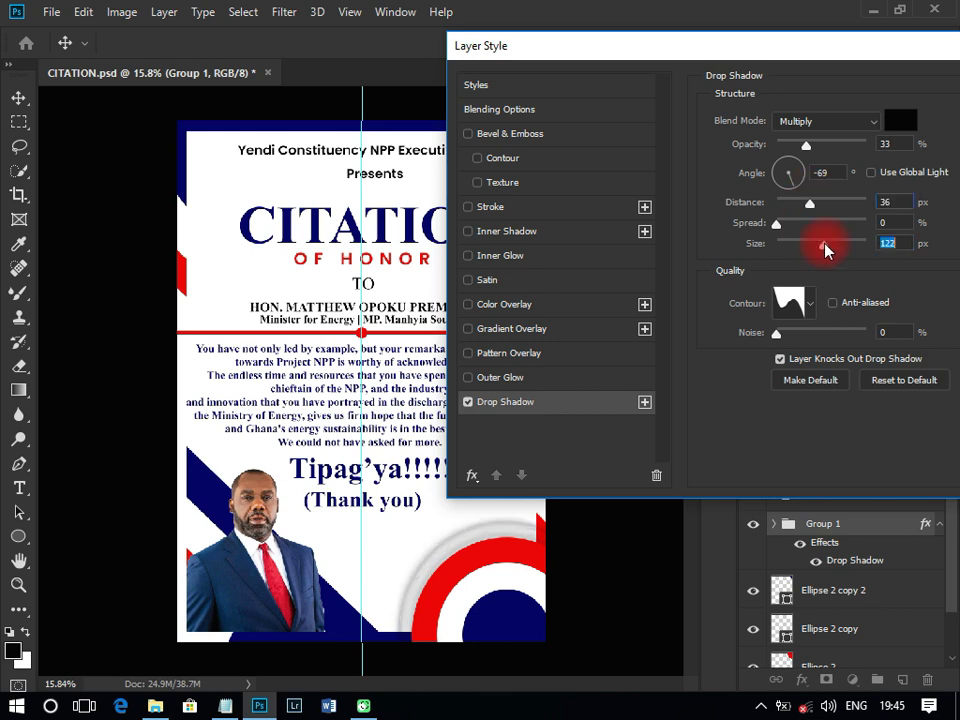
pyautogui.moveTo(806, 144)
pyautogui.mouseDown()
pyautogui.moveTo(780, 144)
pyautogui.moveTo(800, 152)
pyautogui.moveTo(801, 144)
pyautogui.mouseUp()
pyautogui.moveTo(830, 50); pyautogui.dragTo(893, 232)
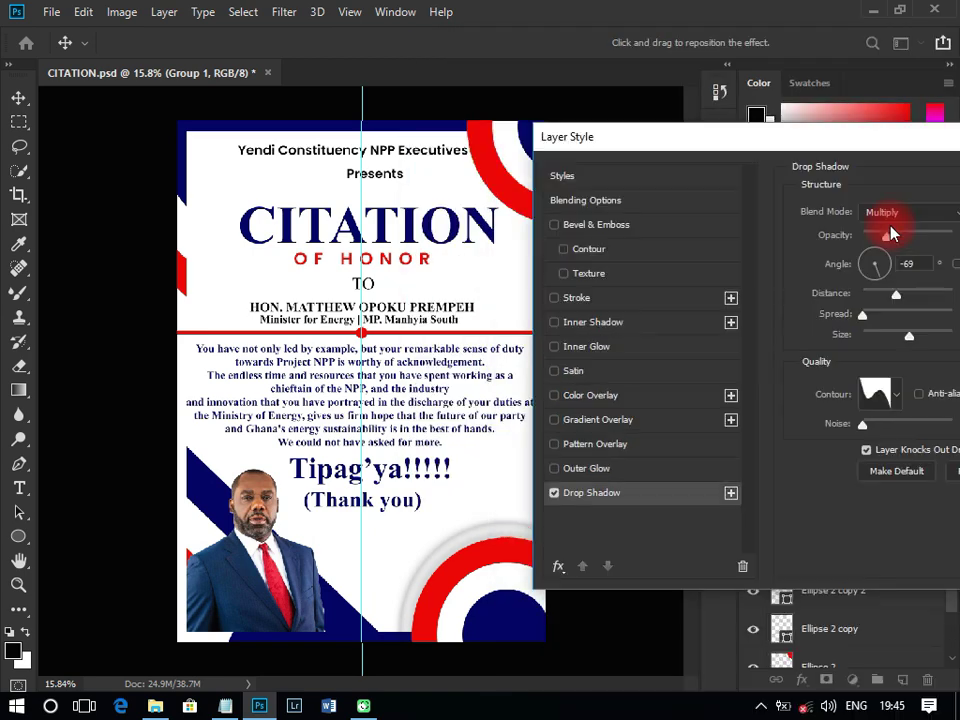
pyautogui.moveTo(803, 141); pyautogui.dragTo(668, 148)
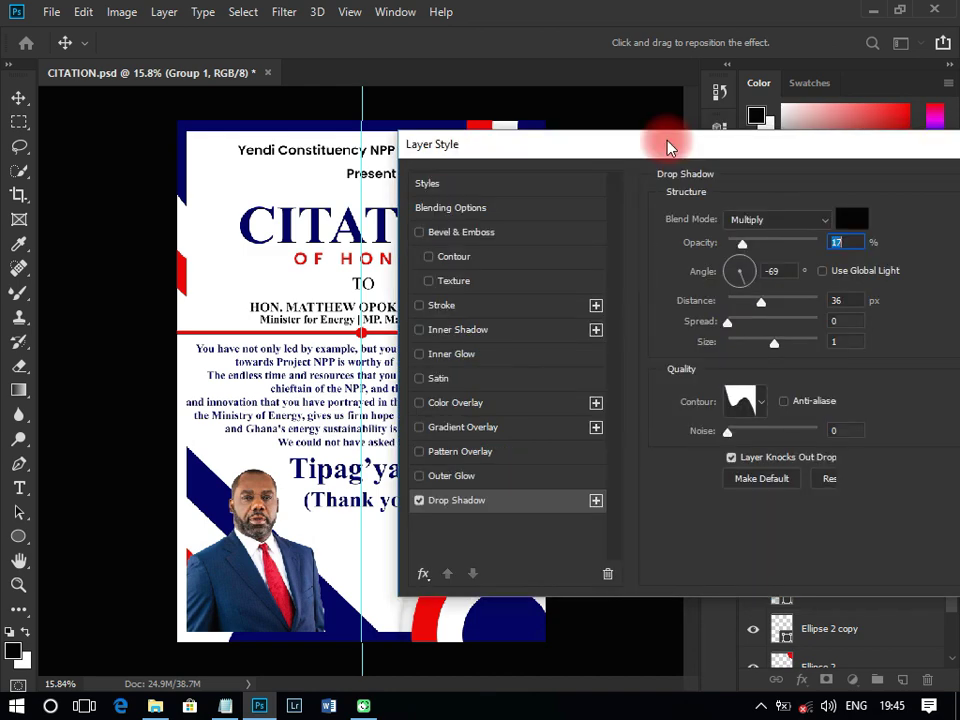
pyautogui.moveTo(668, 148); pyautogui.dragTo(593, 143)
pyautogui.click(949, 189)
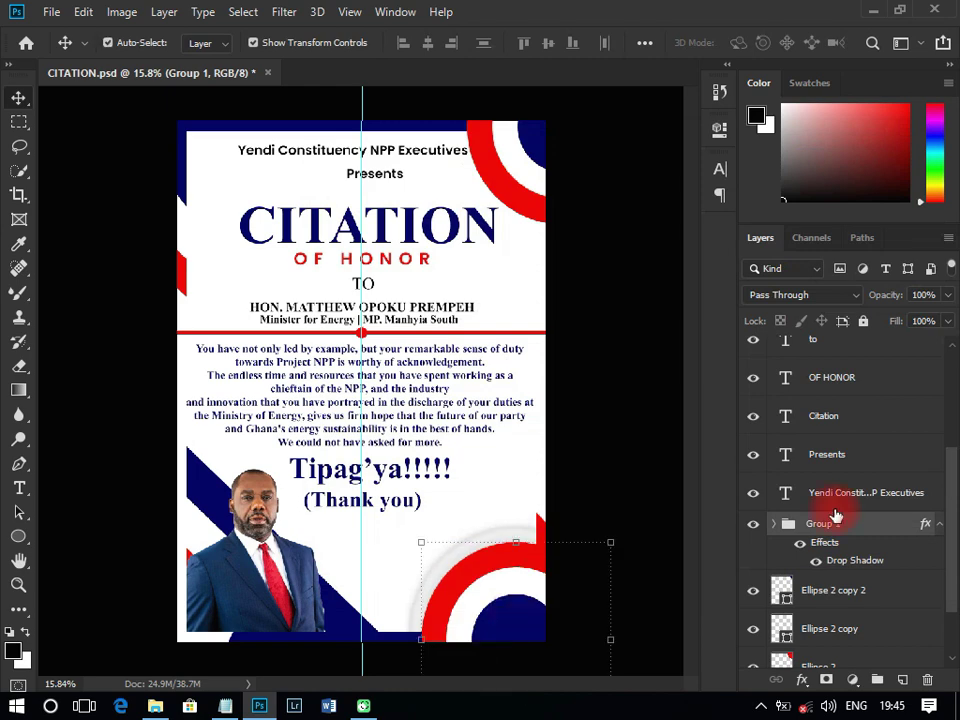
# Copy Group 1's layer style, group the Ellipse 2 layers into Group 2, and paste the style onto it.
pyautogui.rightClick(829, 527)
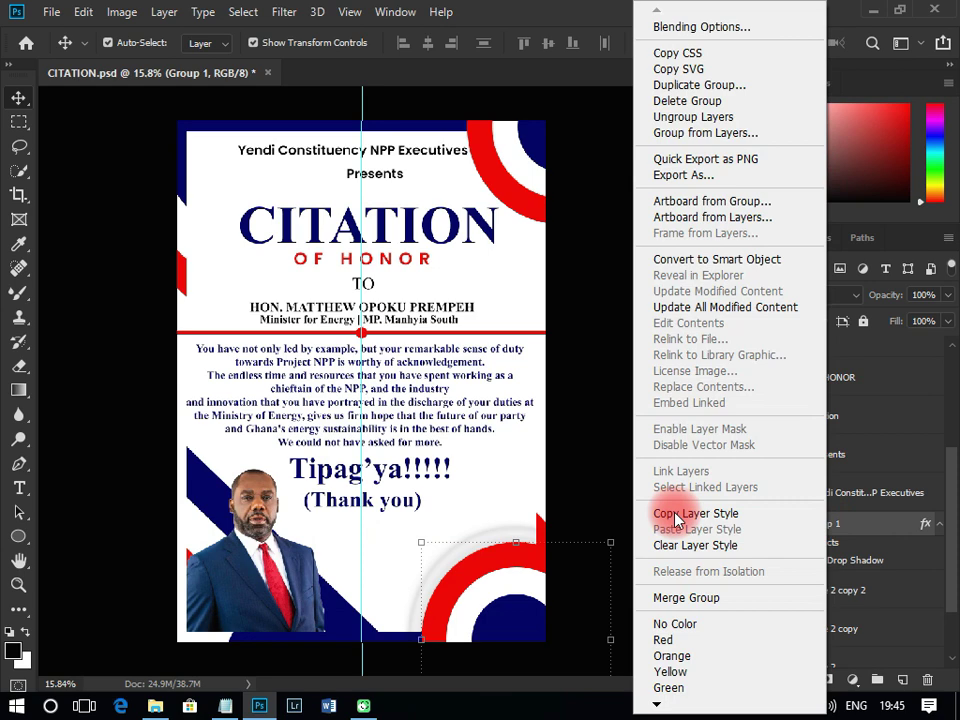
pyautogui.click(676, 519)
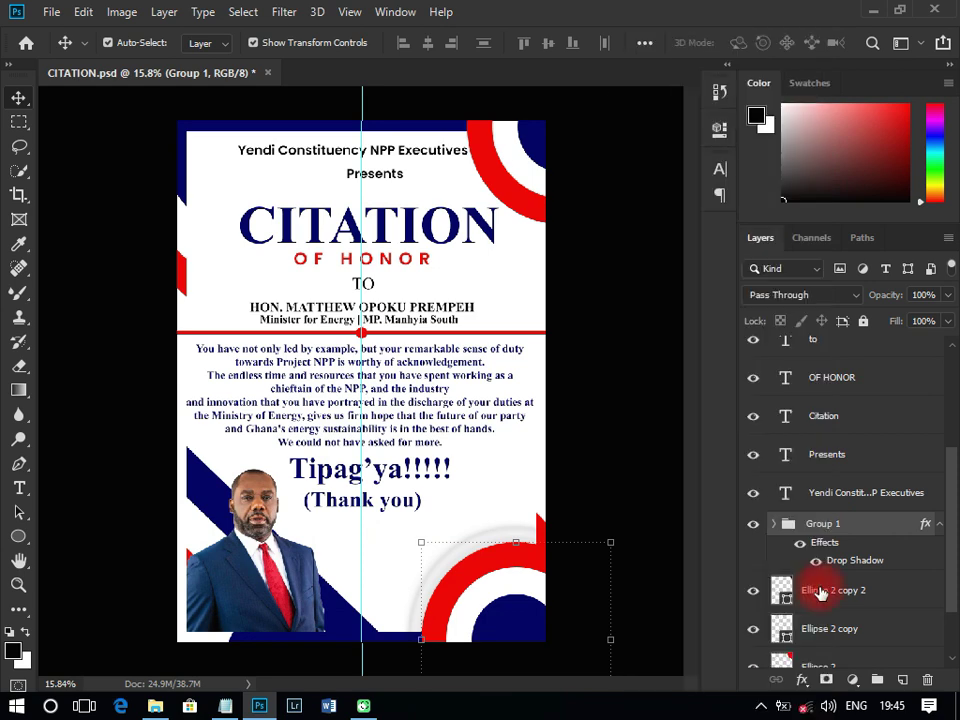
pyautogui.click(820, 592)
pyautogui.scroll(-1, 825, 622)
pyautogui.keyDown('shift'); pyautogui.click(822, 622); pyautogui.keyUp('shift')
pyautogui.hotkey('ctrl', 'g')
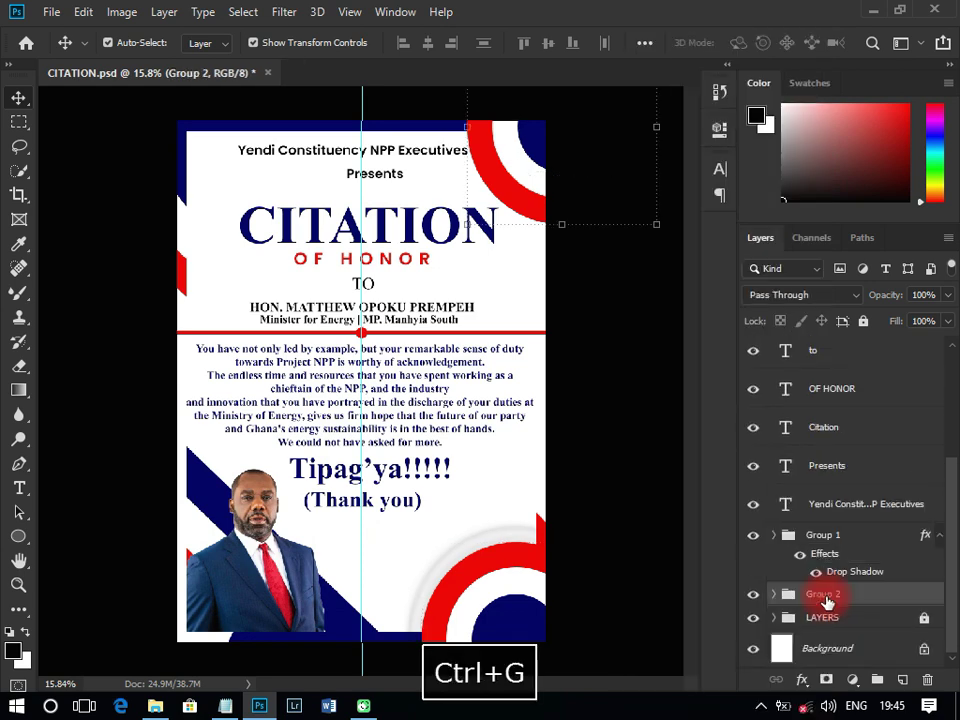
pyautogui.rightClick(826, 601)
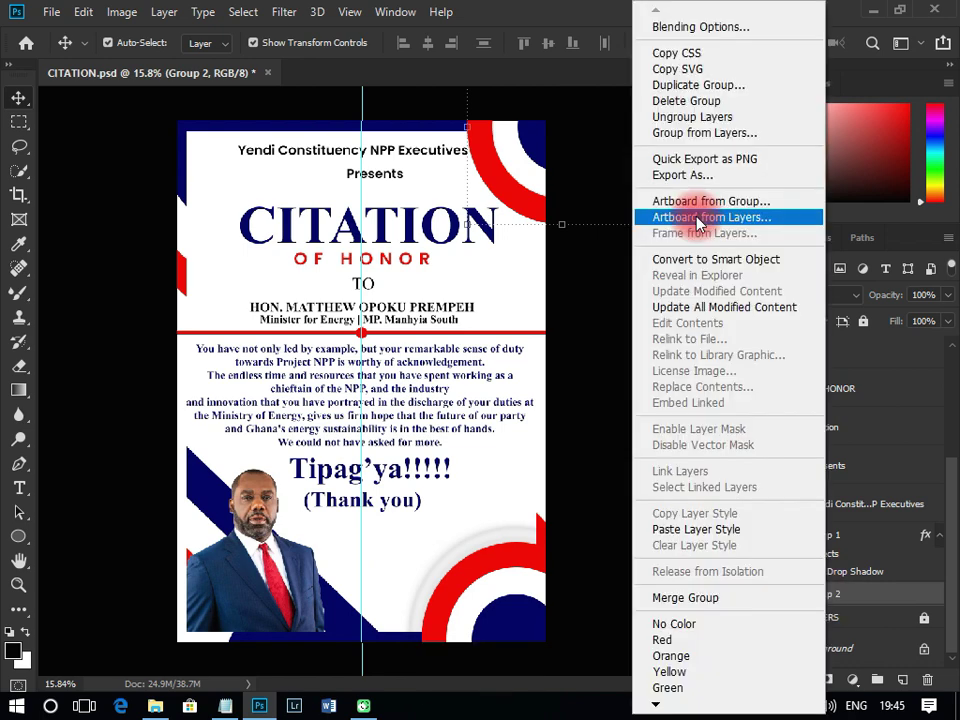
pyautogui.press('Escape')
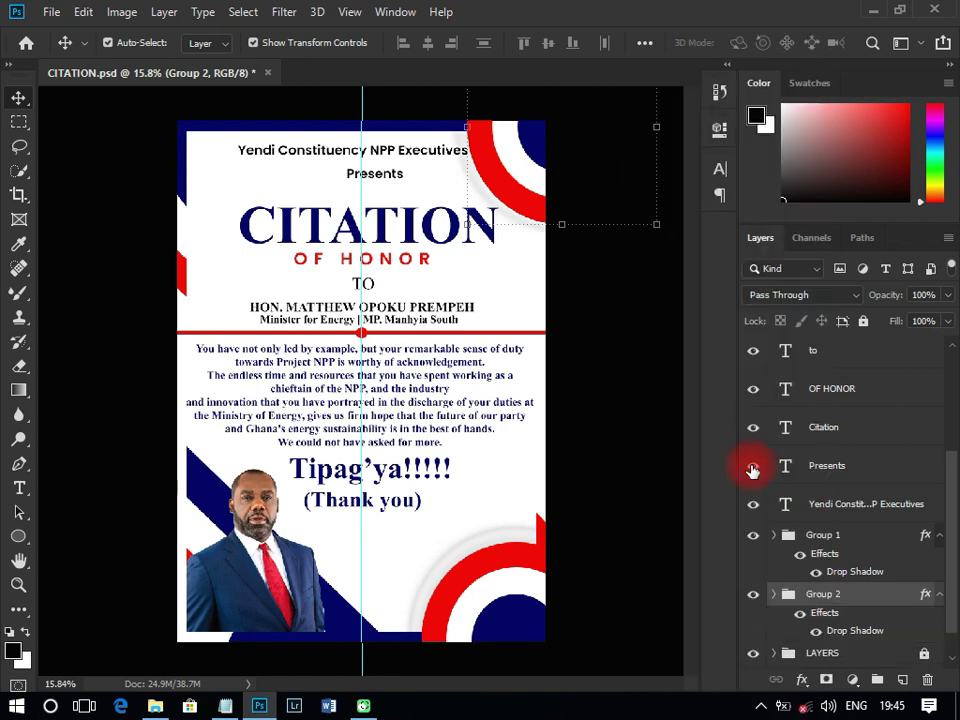
# Nudge the top-right rings right, move the bottom-right rings down and right, and save the poster.
pyautogui.moveTo(522, 171); pyautogui.dragTo(533, 171)
pyautogui.click(818, 549)
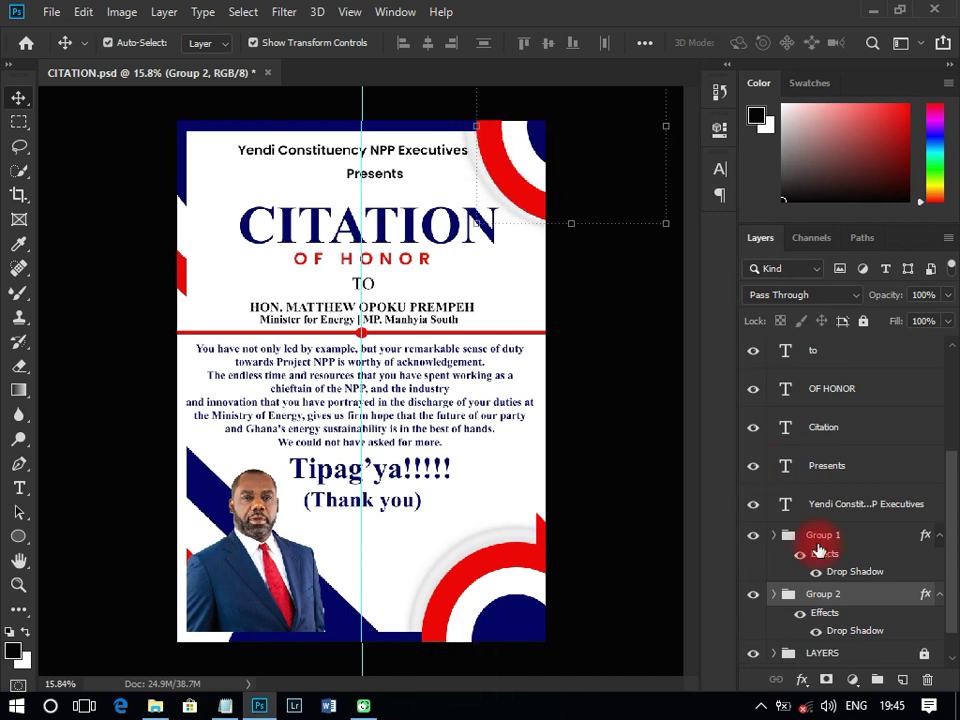
pyautogui.moveTo(516, 638); pyautogui.dragTo(530, 648)
pyautogui.hotkey('ctrl', 's')
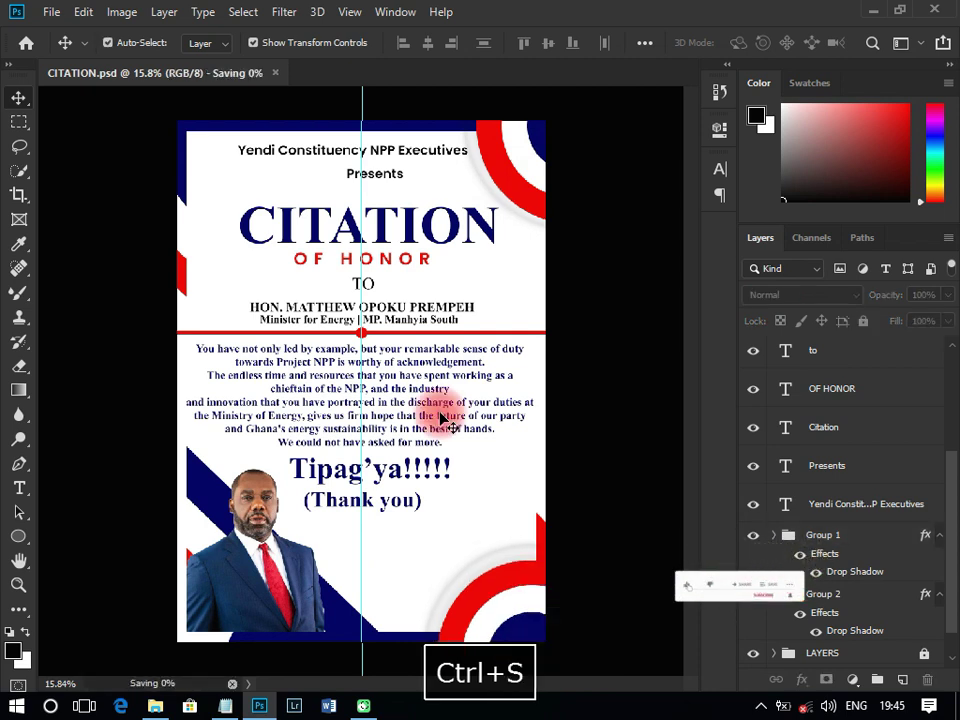
pyautogui.scroll(1, 420, 404)
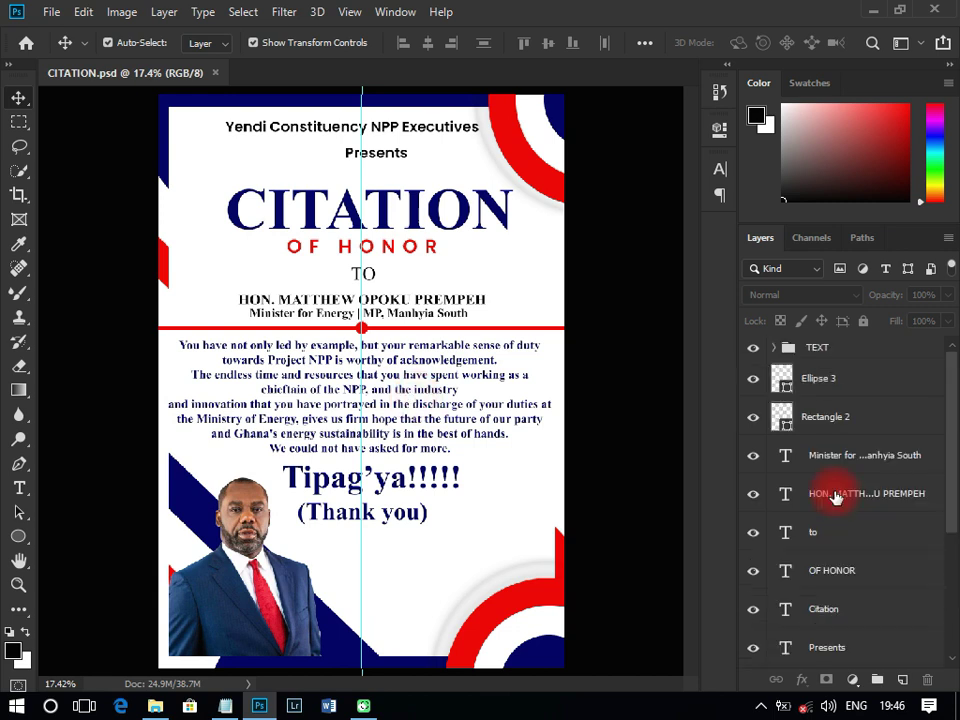
# Scale the honoree's name and title lines up to 116%.
pyautogui.keyDown('shift'); pyautogui.click(835, 497); pyautogui.keyUp('shift')
pyautogui.hotkey('ctrl', 't')
pyautogui.moveTo(488, 294); pyautogui.dragTo(509, 284)
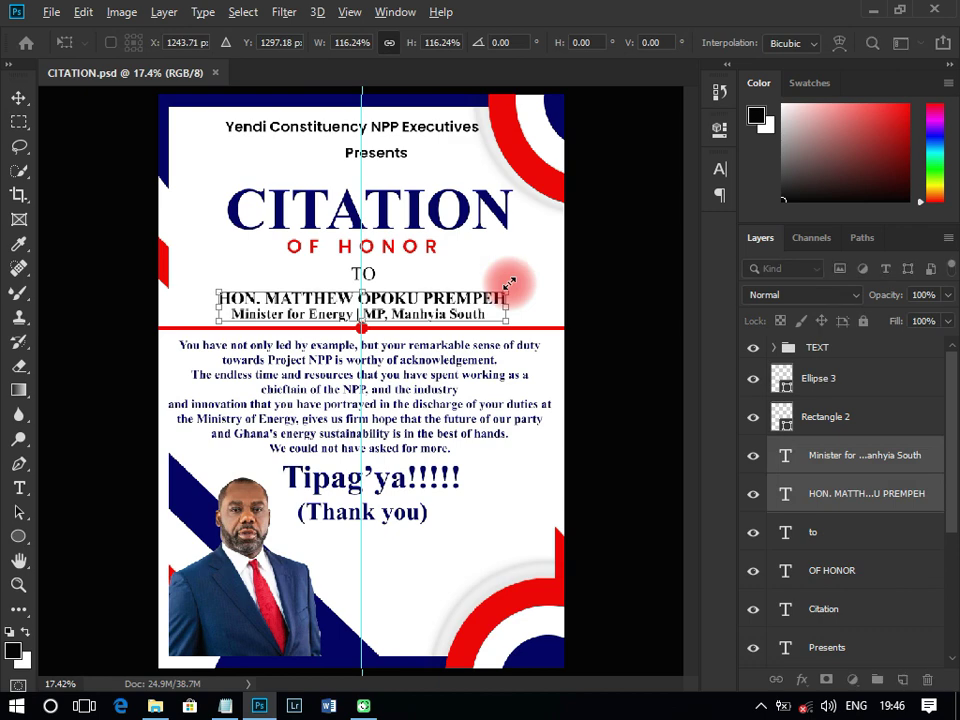
pyautogui.press('Return')
# Move OF HONOR up closer to CITATION and Presents up under the heading, then save.
pyautogui.click(385, 205)
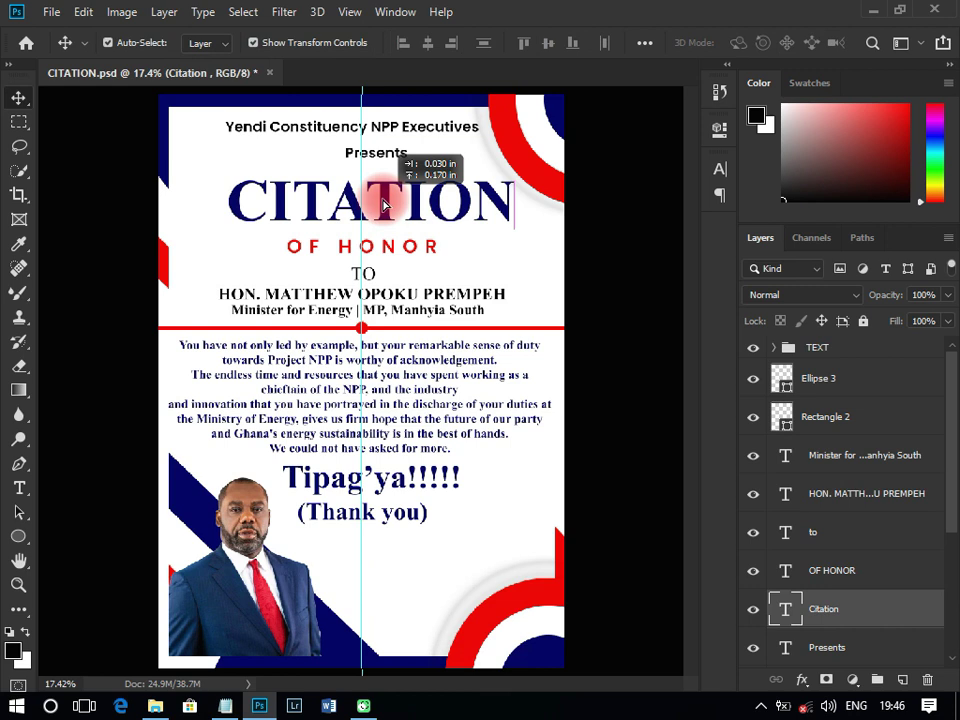
pyautogui.click(393, 247)
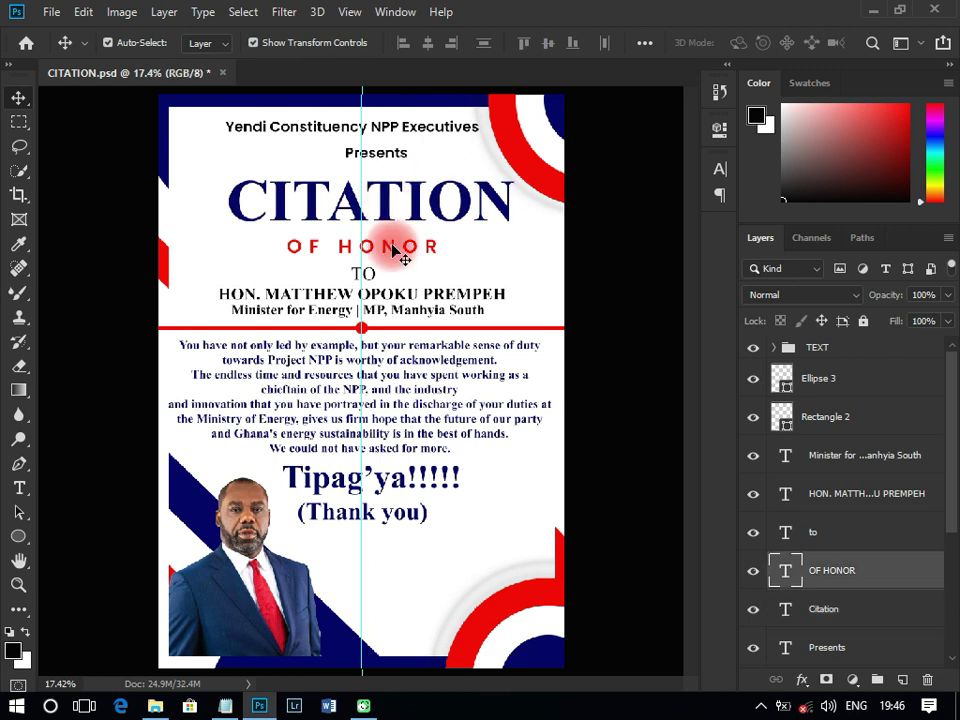
pyautogui.moveTo(393, 247); pyautogui.dragTo(511, 275)
pyautogui.click(388, 157)
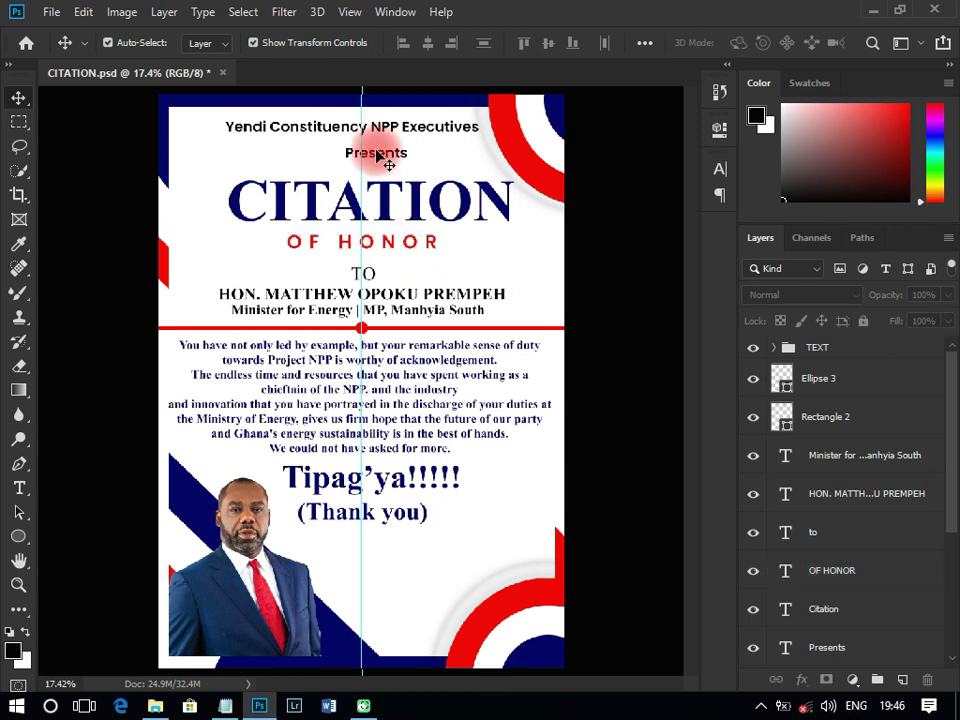
pyautogui.click(388, 157)
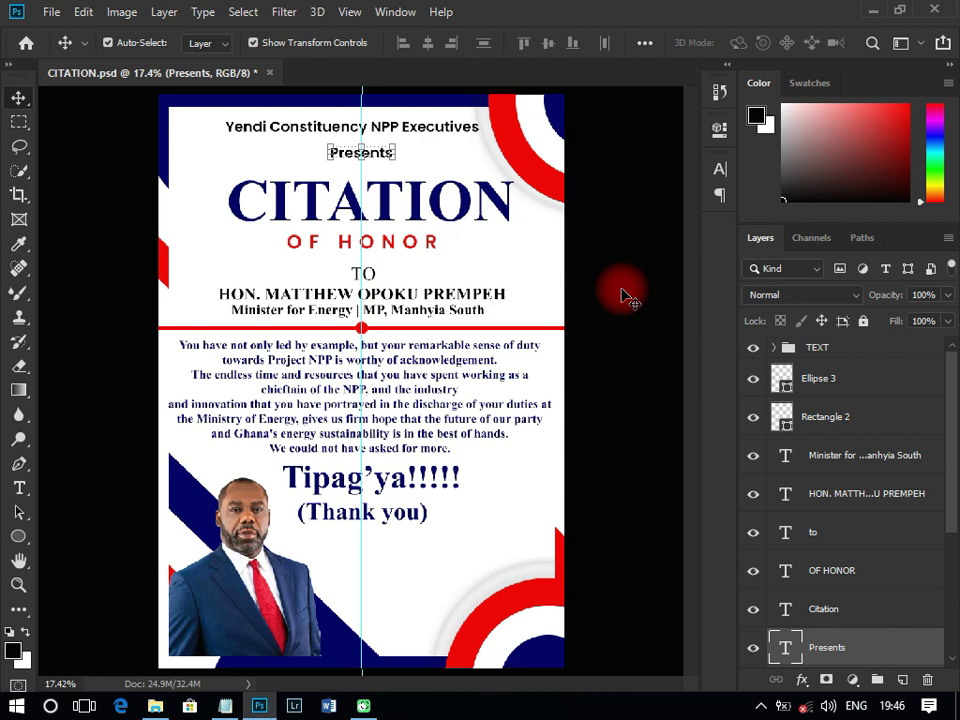
pyautogui.click(626, 296)
pyautogui.click(381, 161)
pyautogui.click(372, 153)
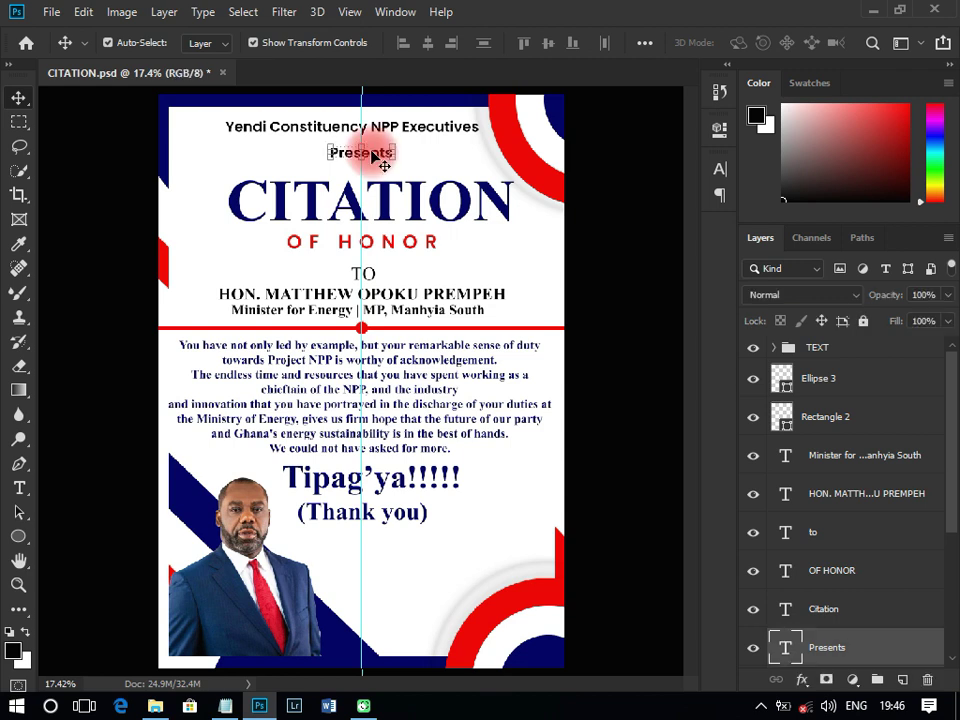
pyautogui.moveTo(371, 152); pyautogui.dragTo(372, 149)
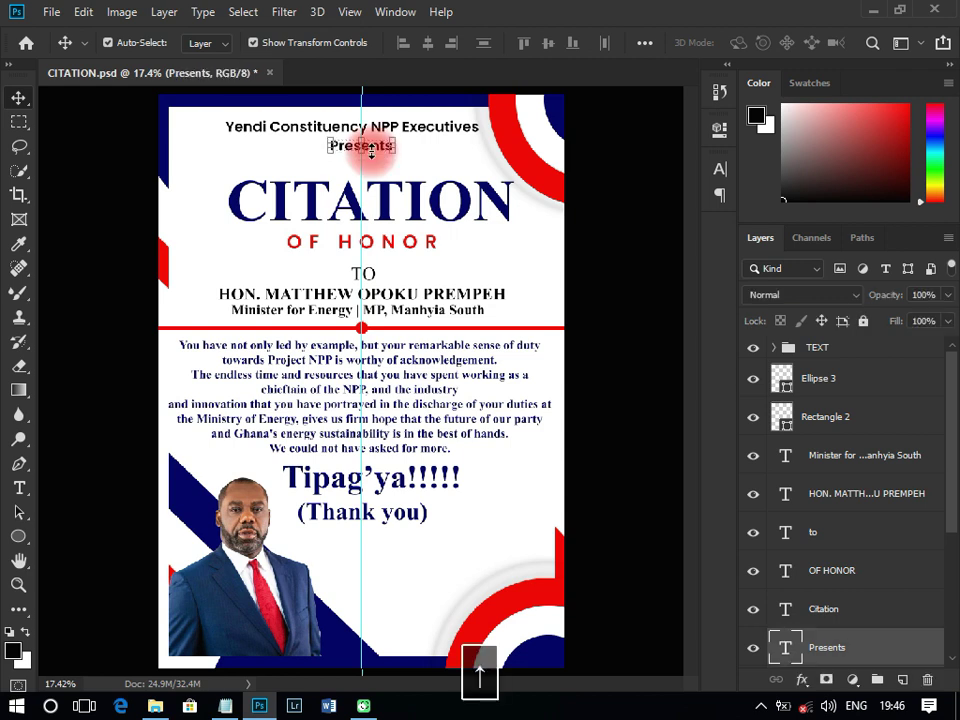
pyautogui.hotkey('ctrl', 's')
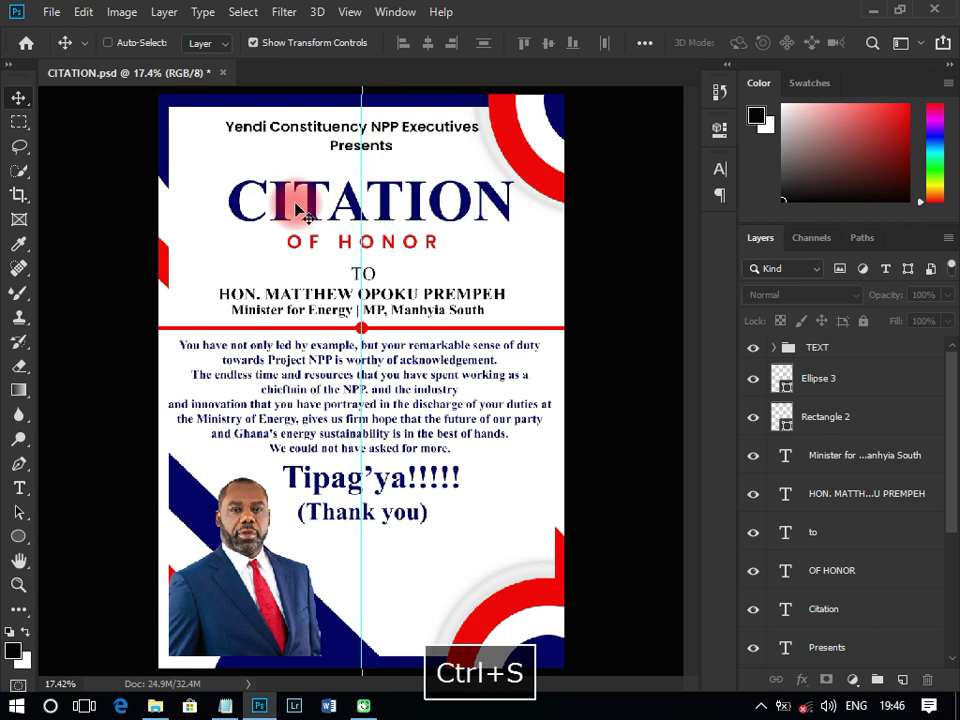